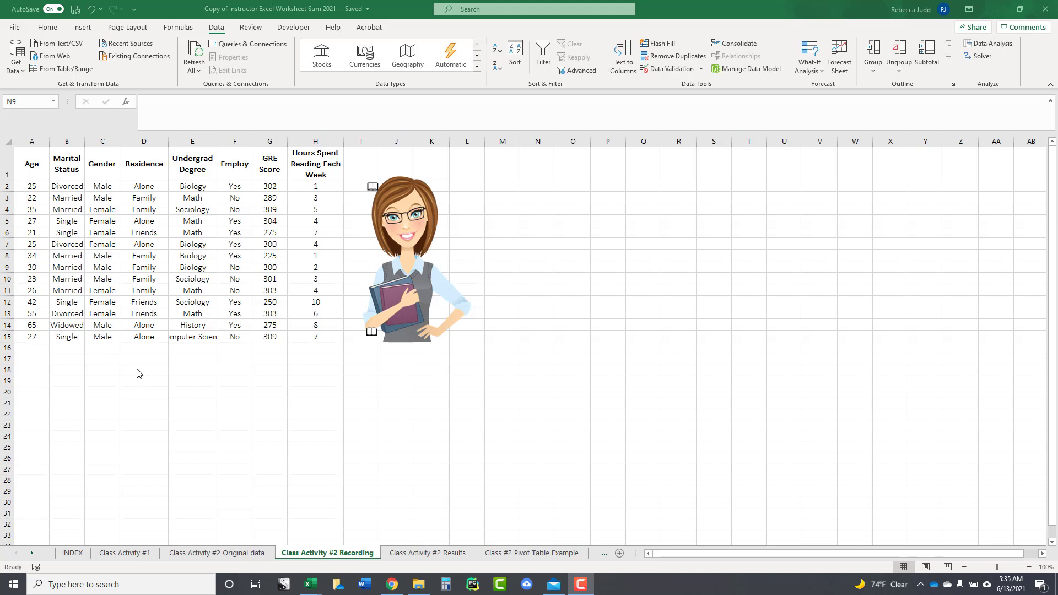
Step: Start the Descriptive Statistics tool from the data analysis tools
click(507, 388)
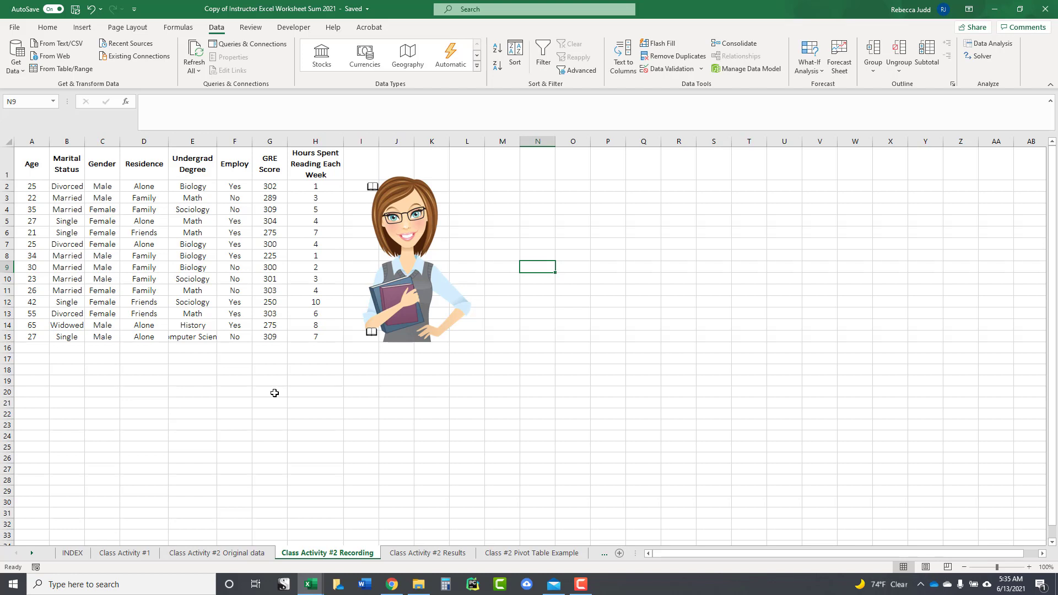
click(548, 190)
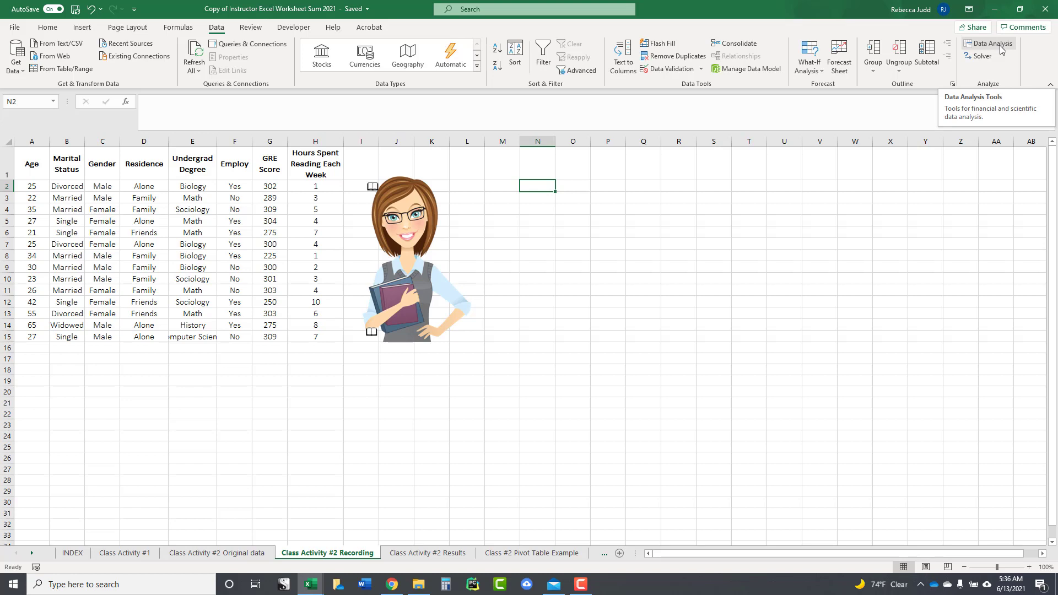
click(1000, 47)
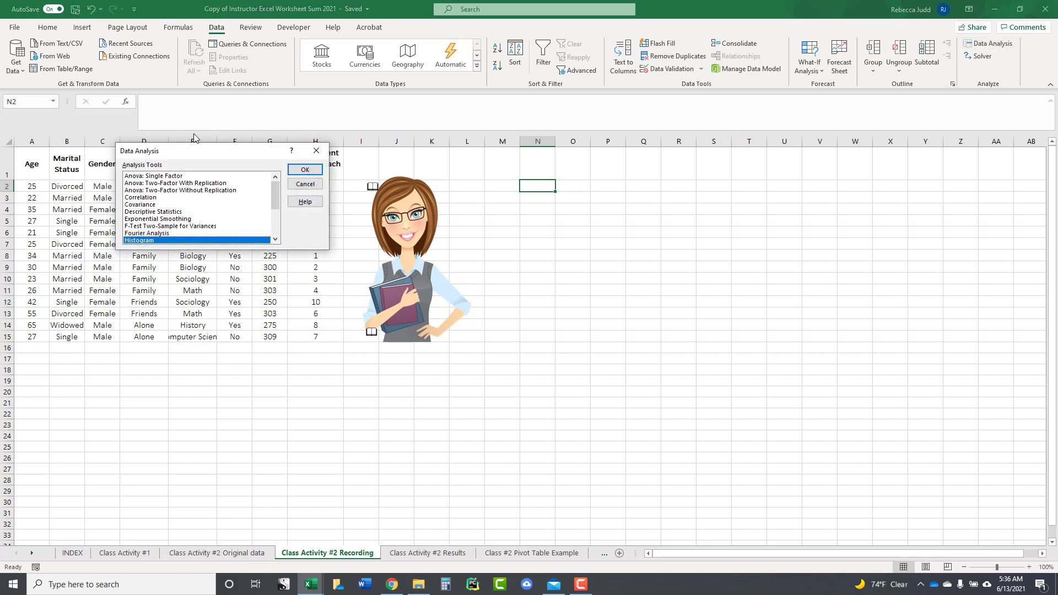
drag(185, 156, 744, 207)
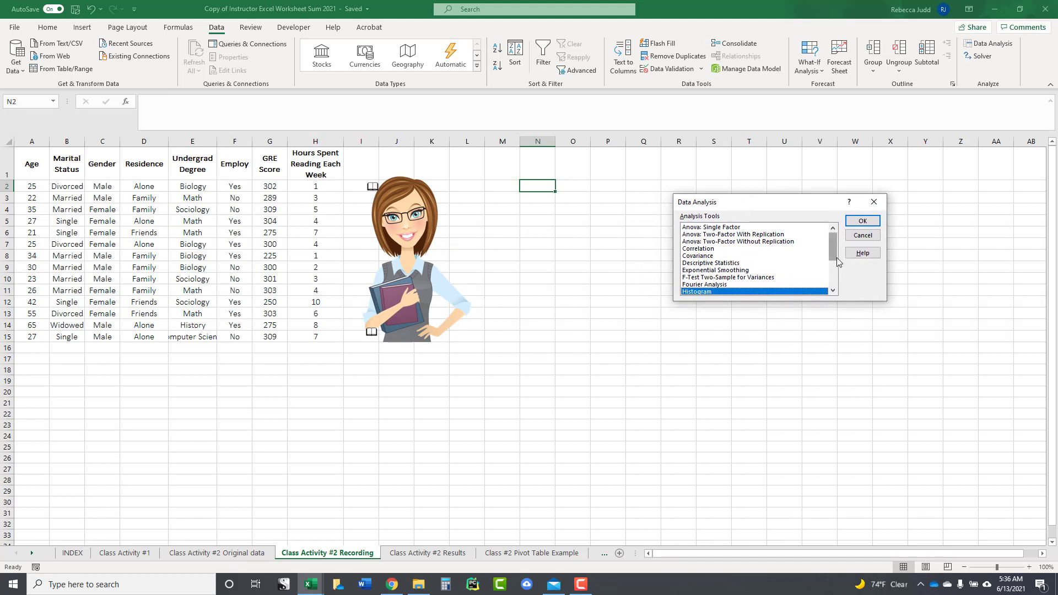
click(718, 264)
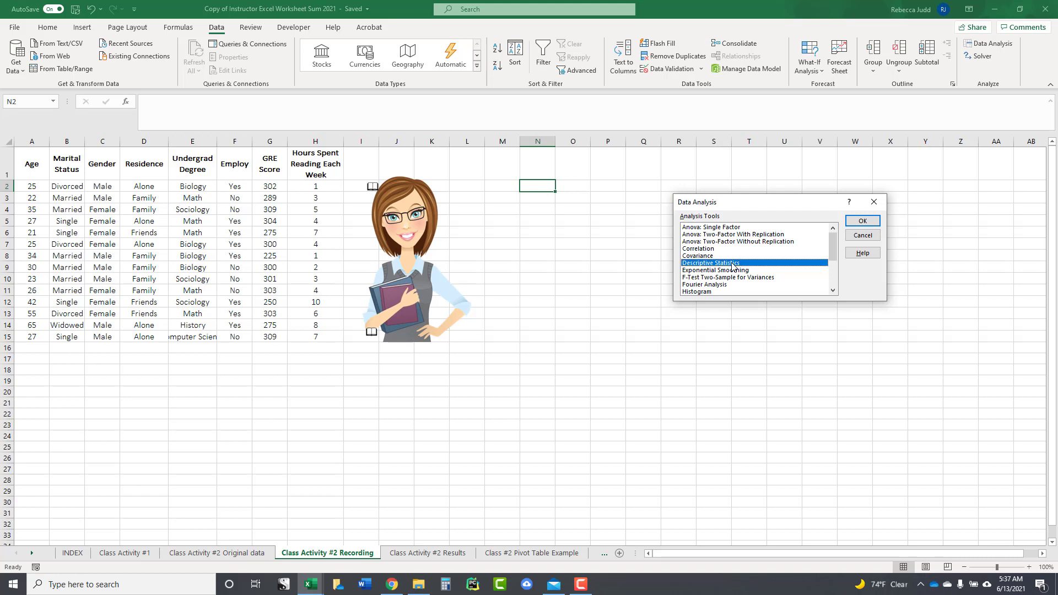
click(869, 225)
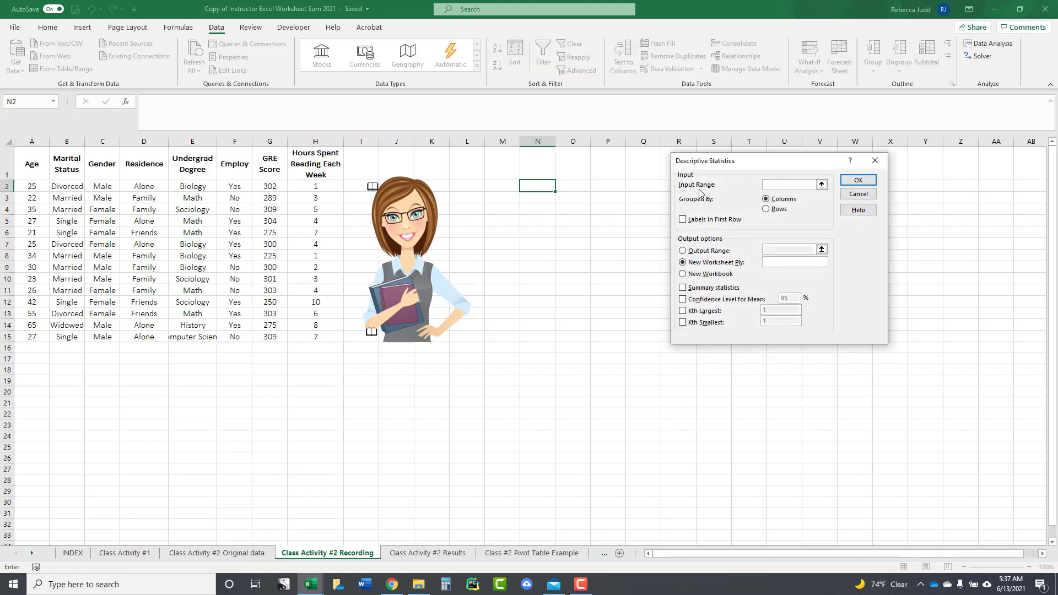
Step: Set the Descriptive Statistics input range to the age values in A2:A15
click(822, 185)
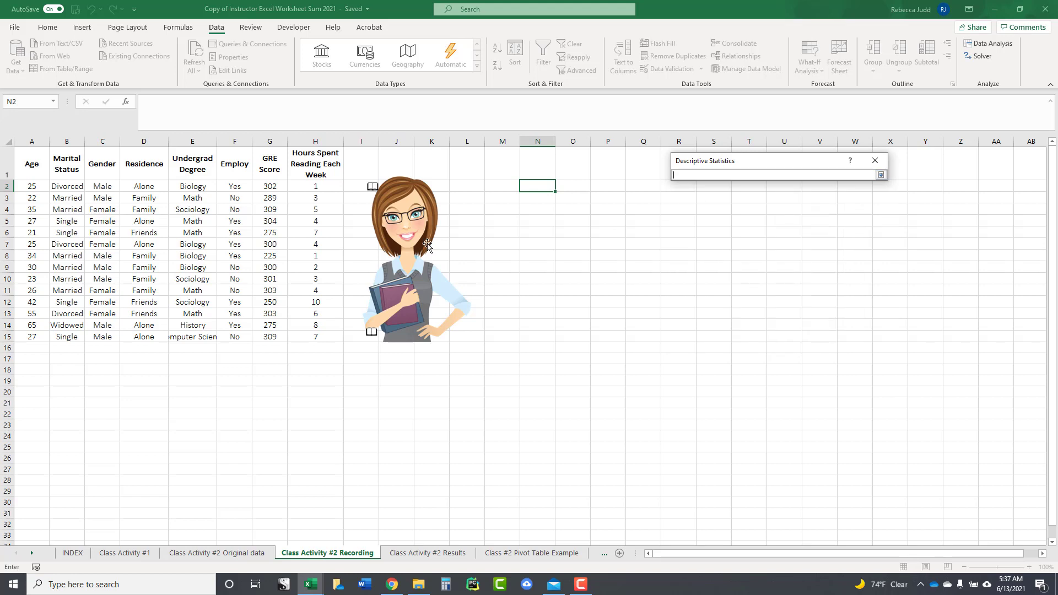
drag(24, 185, 23, 333)
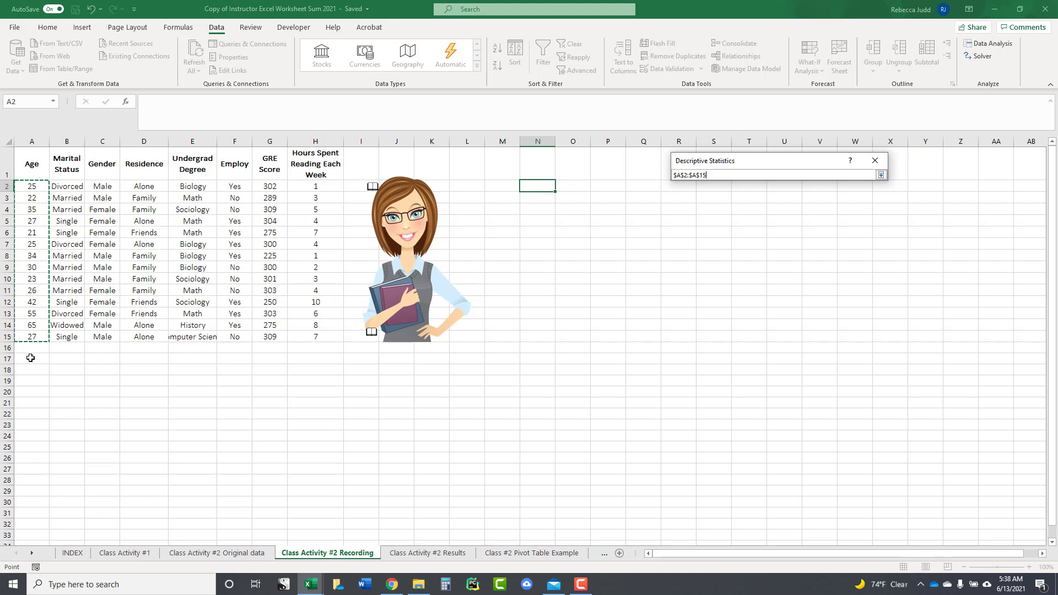
click(881, 175)
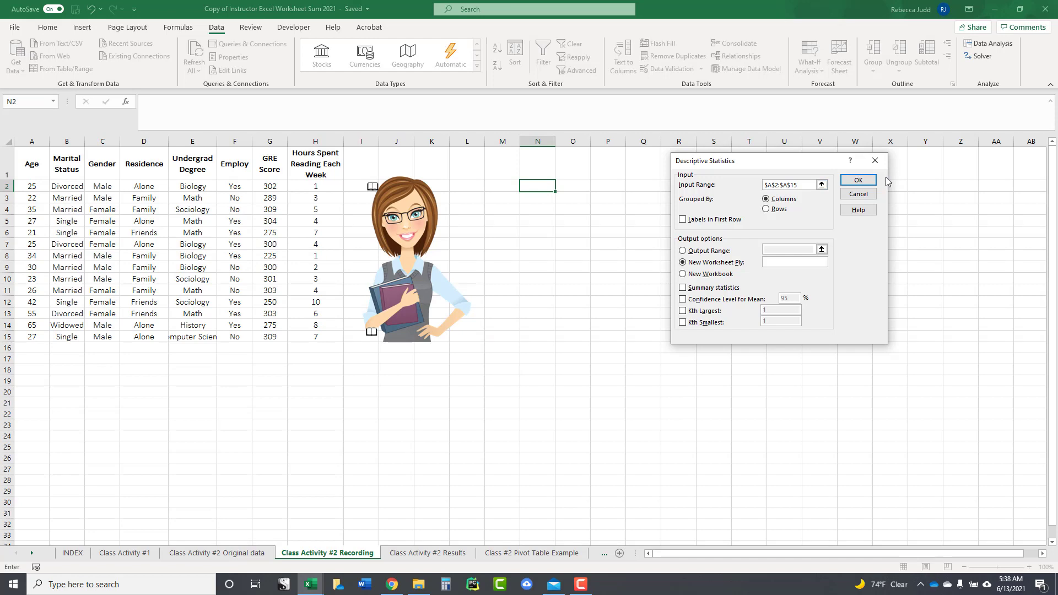
Step: Set the output range to N2:O2, include summary statistics, and run the analysis
click(683, 250)
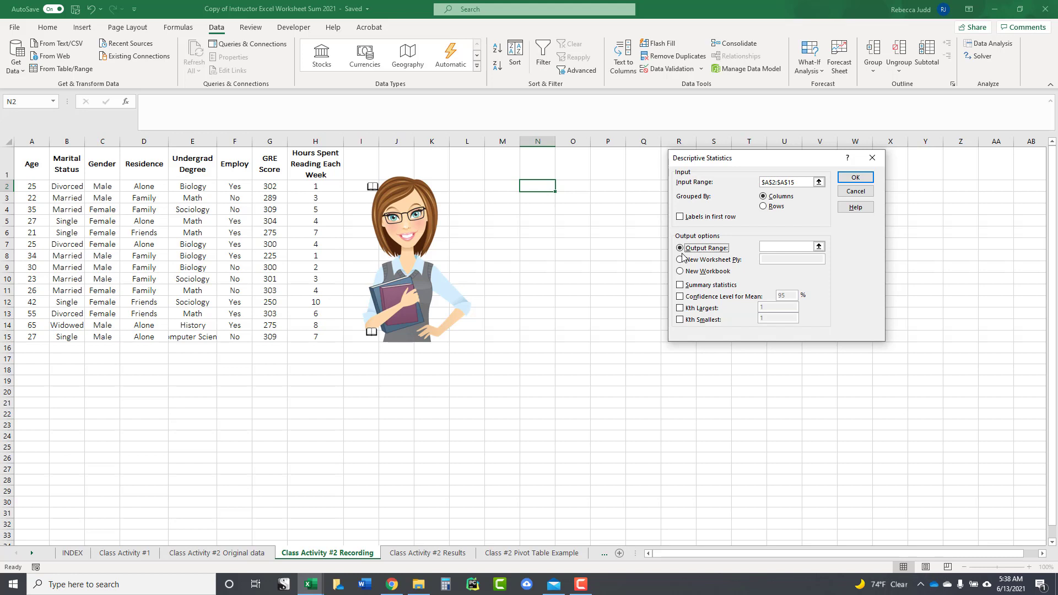
click(819, 246)
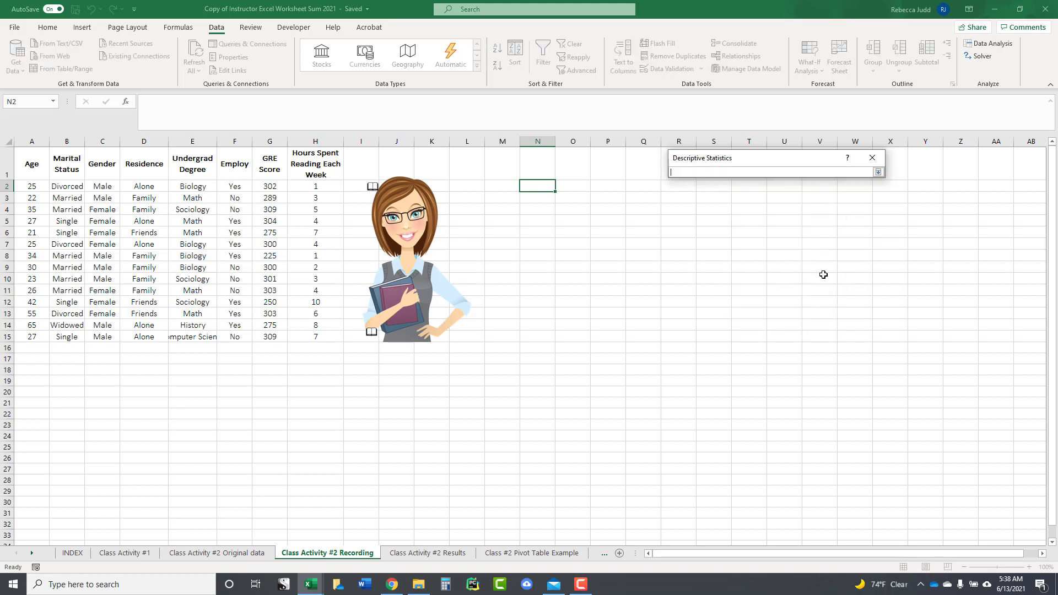
drag(541, 186, 570, 184)
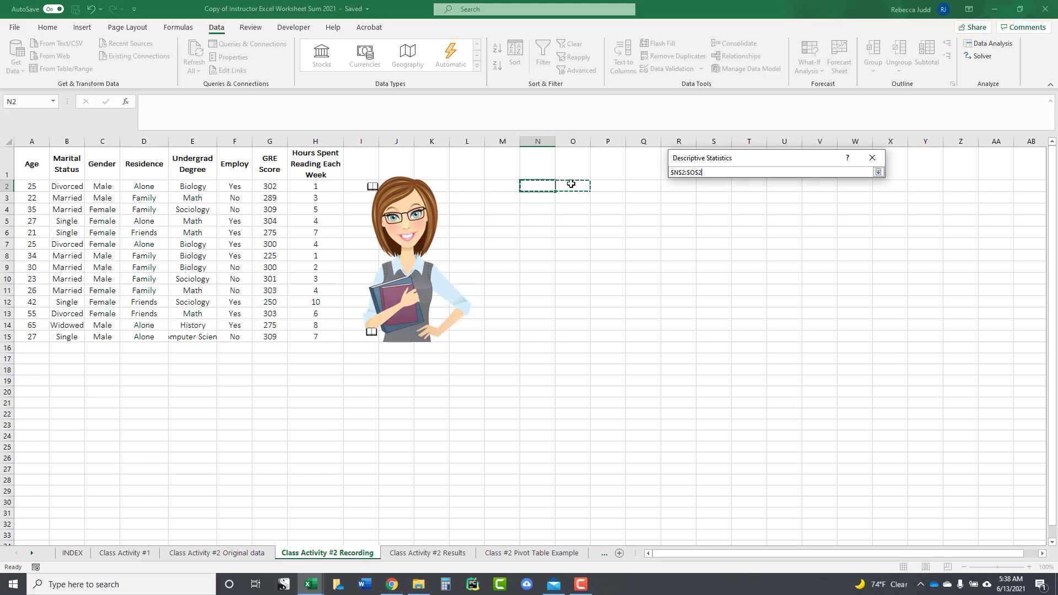
click(877, 172)
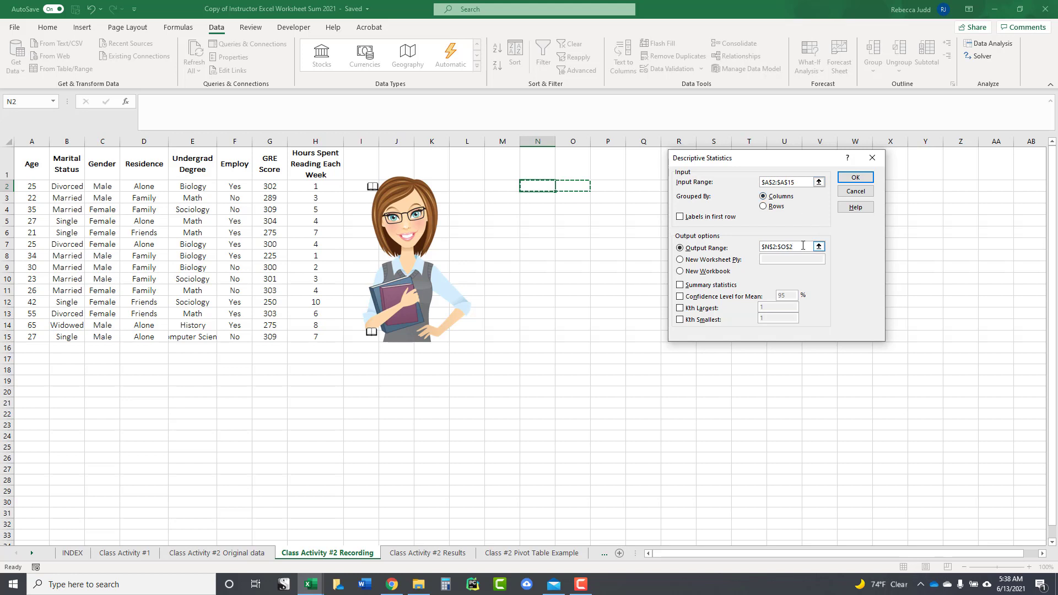
click(680, 286)
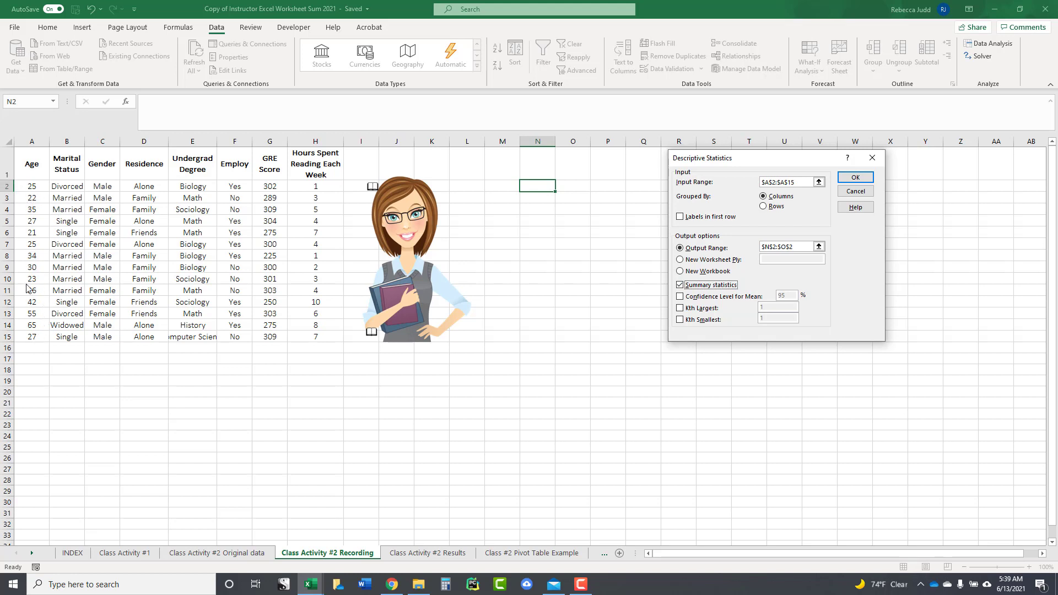
click(856, 180)
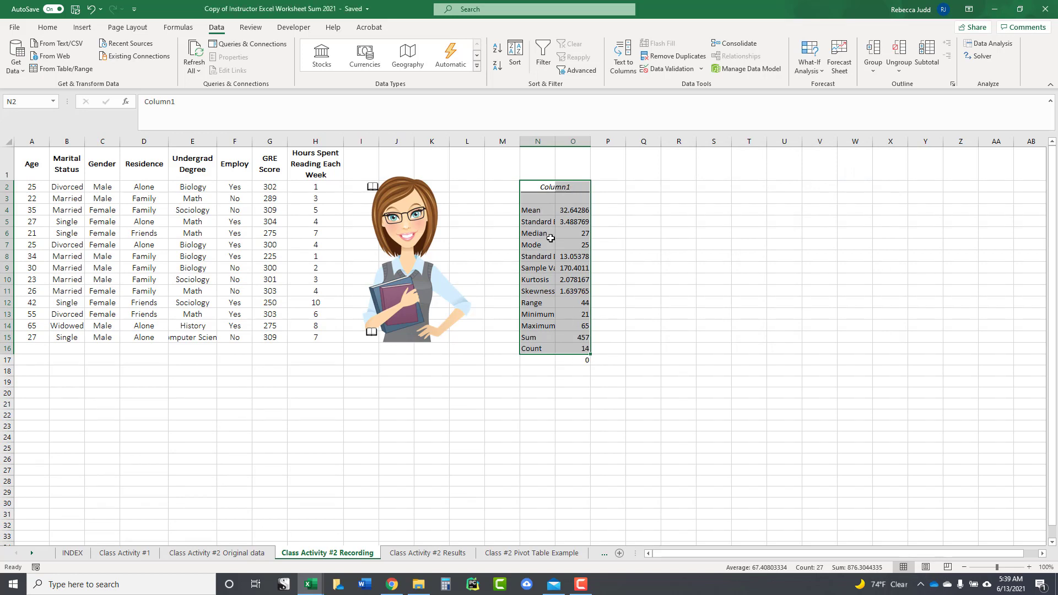
Step: Replace the statistics table's heading in N2 with "Age"
click(539, 185)
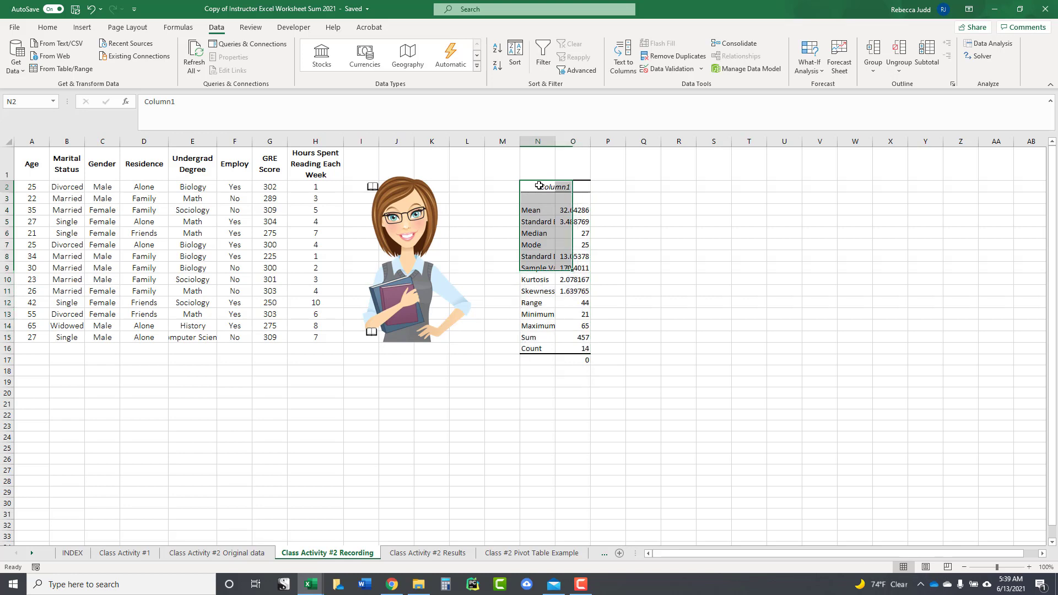
text(Agre)
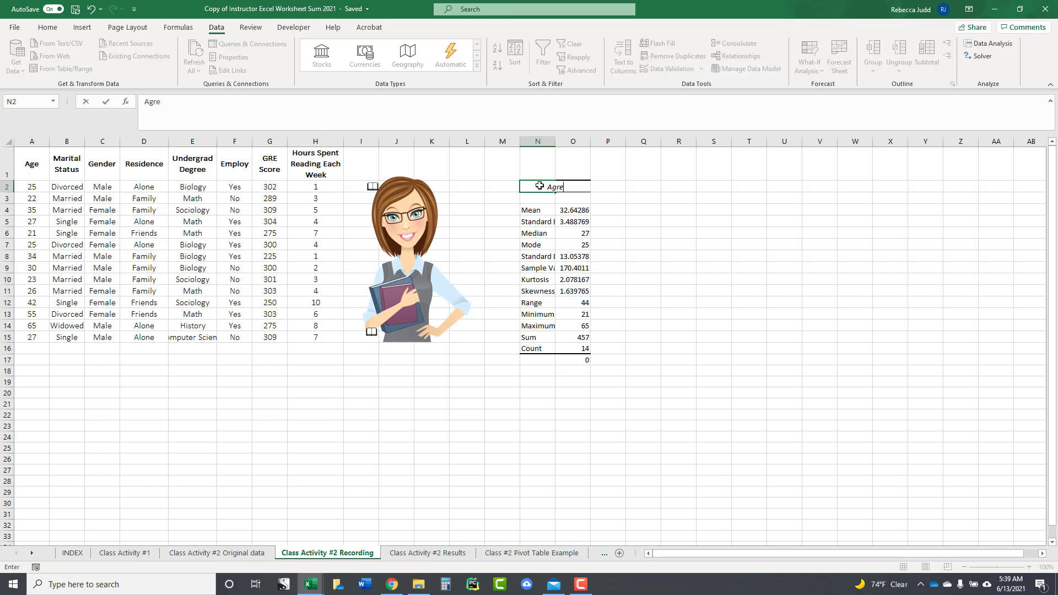
key(BackSpace)
key(BackSpace)
text(e)
click(762, 270)
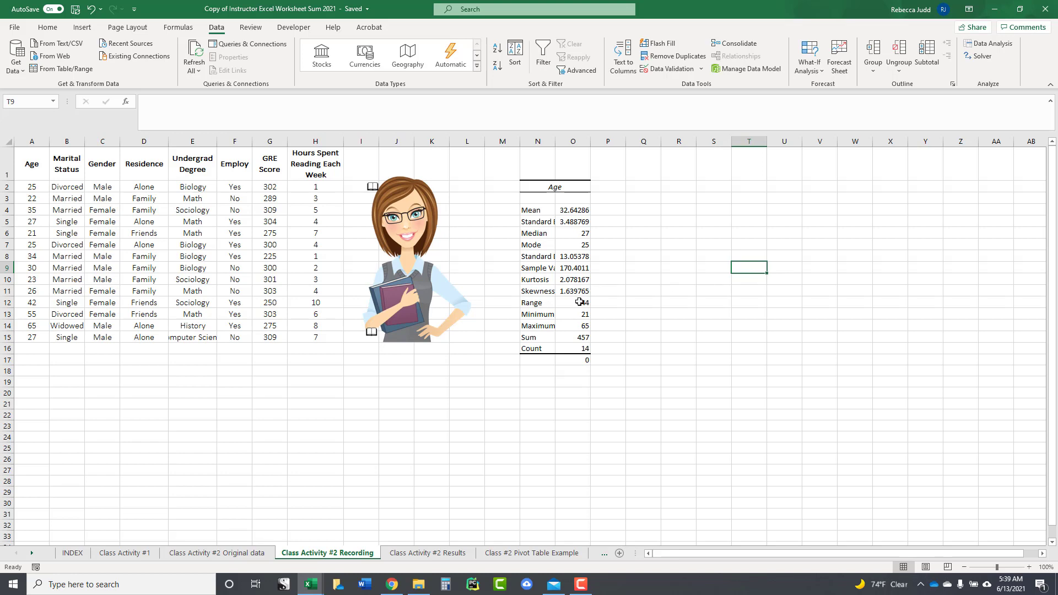
Step: AutoFit the width of column N to show the full statistic labels
click(540, 143)
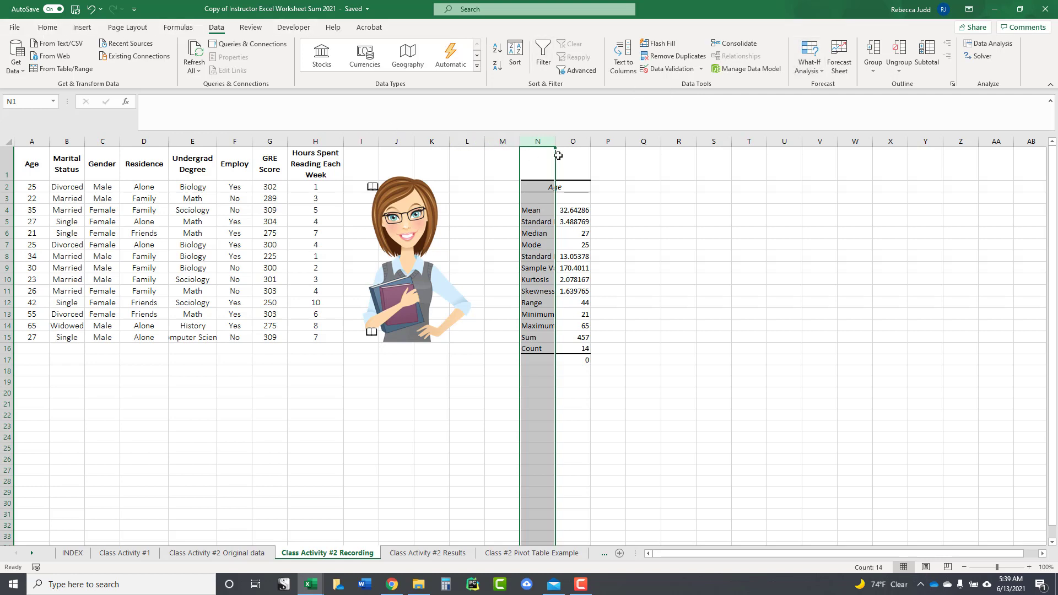
click(48, 27)
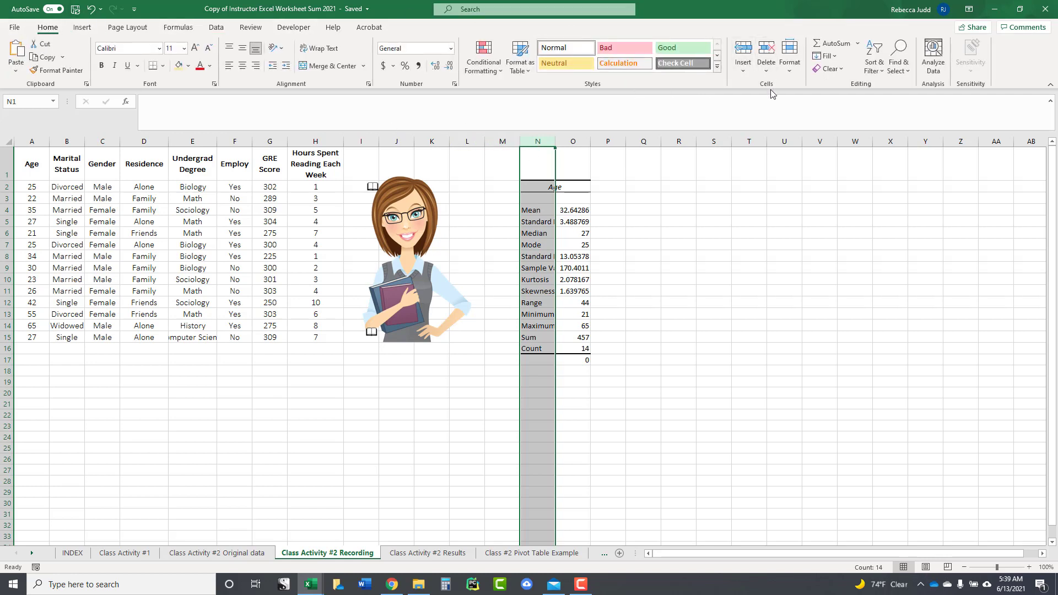
click(789, 58)
click(858, 150)
click(790, 327)
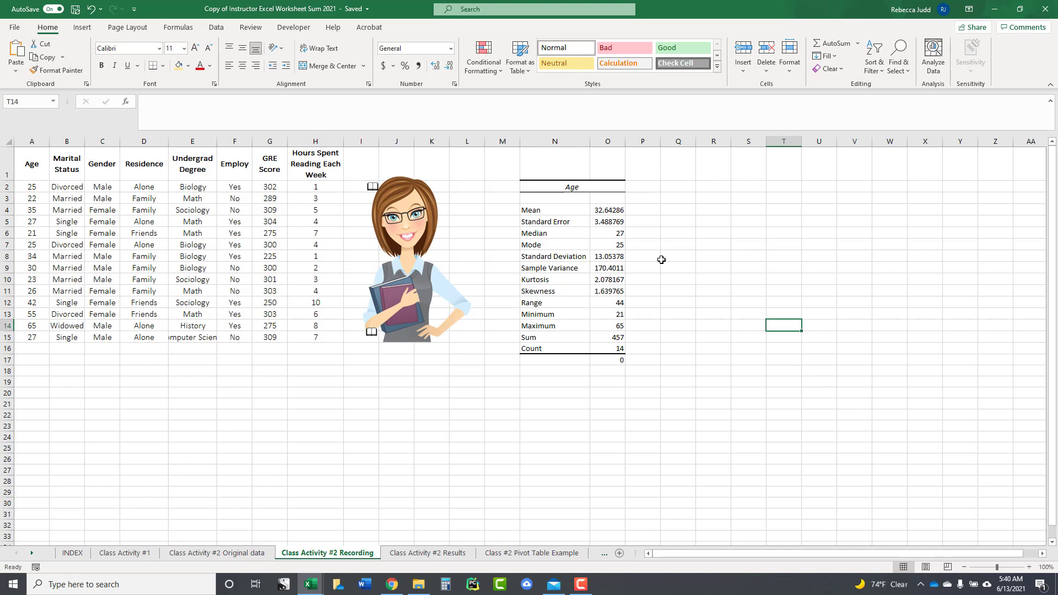
Step: Format the statistics from Mean to Skewness in O4:O11 as Number with two decimal places
click(607, 210)
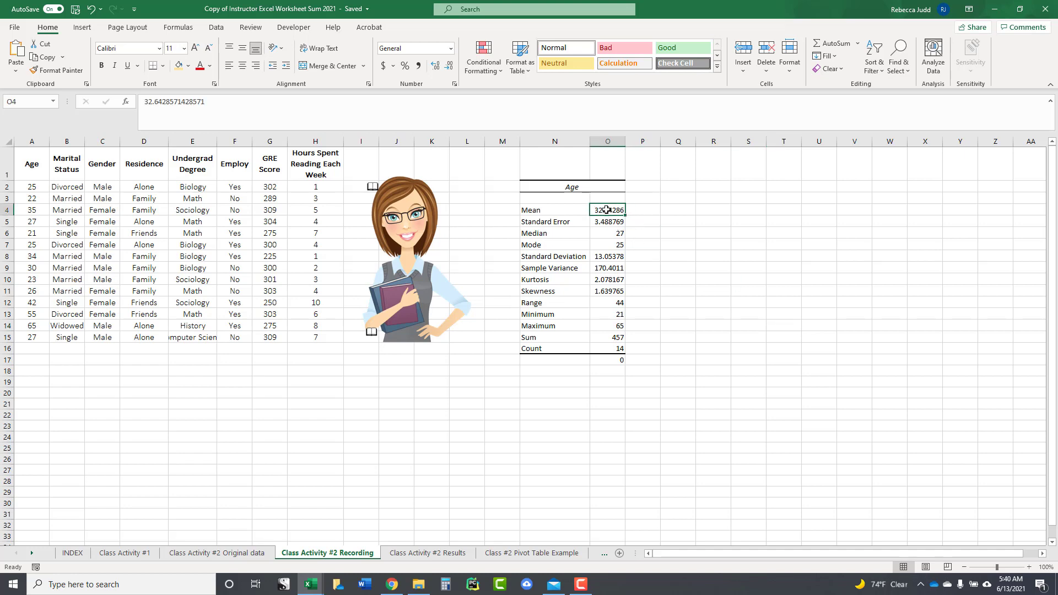
drag(607, 210, 606, 222)
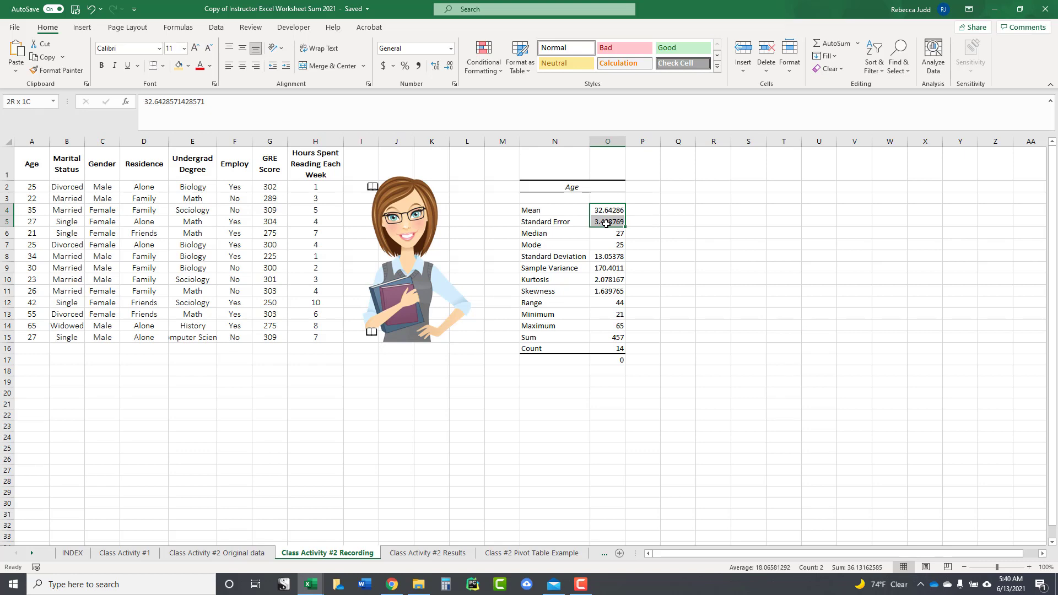
drag(606, 223, 608, 291)
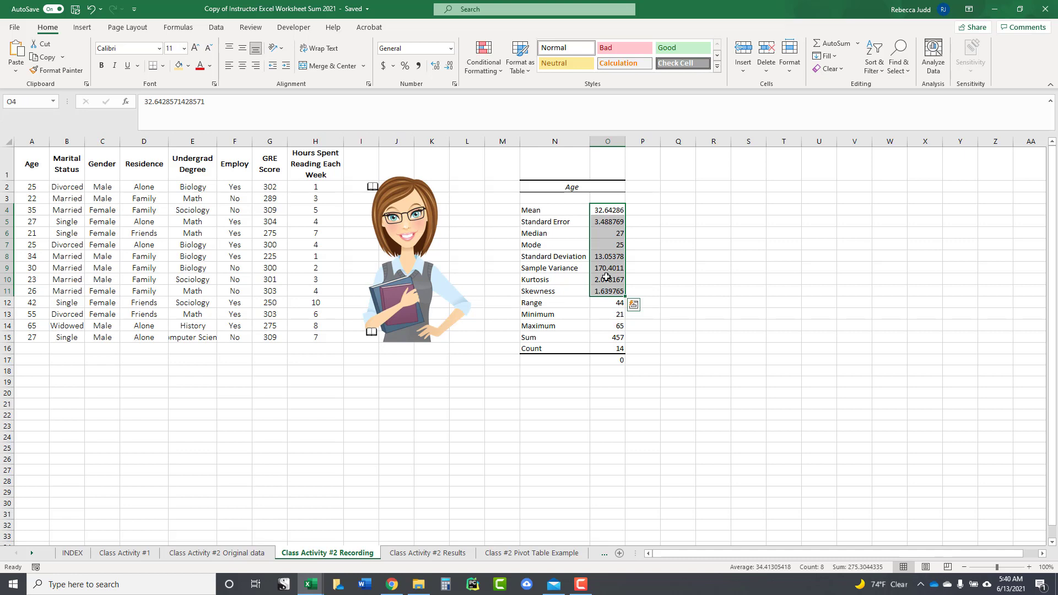
right_click(607, 280)
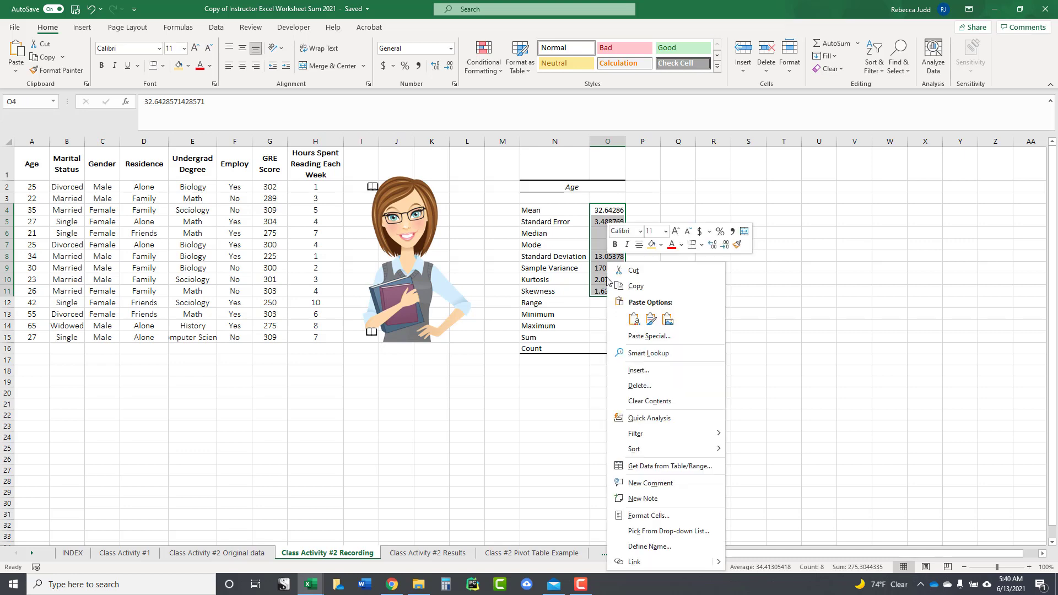
click(668, 517)
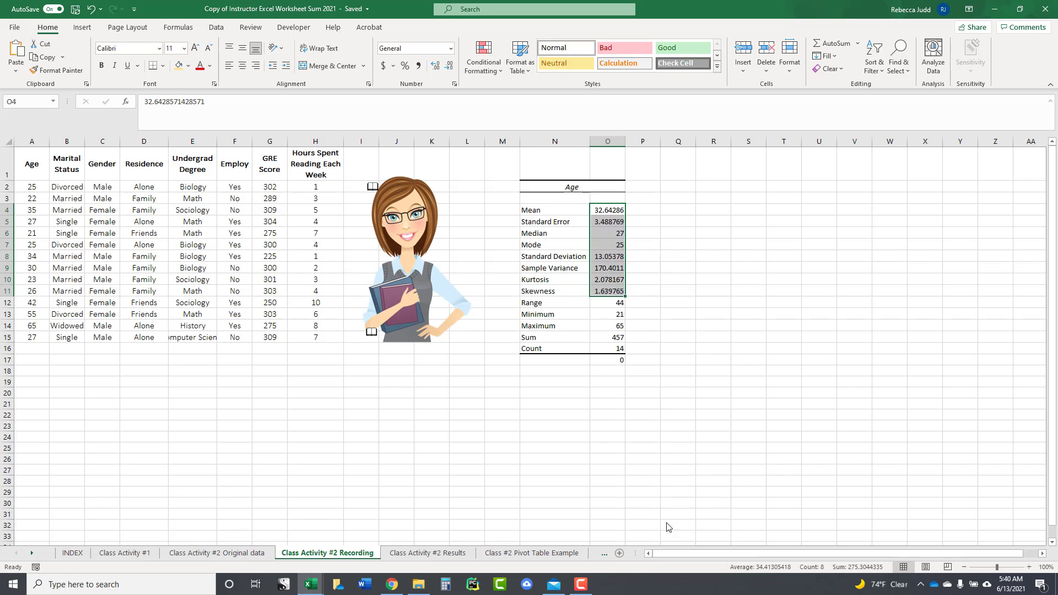
click(542, 331)
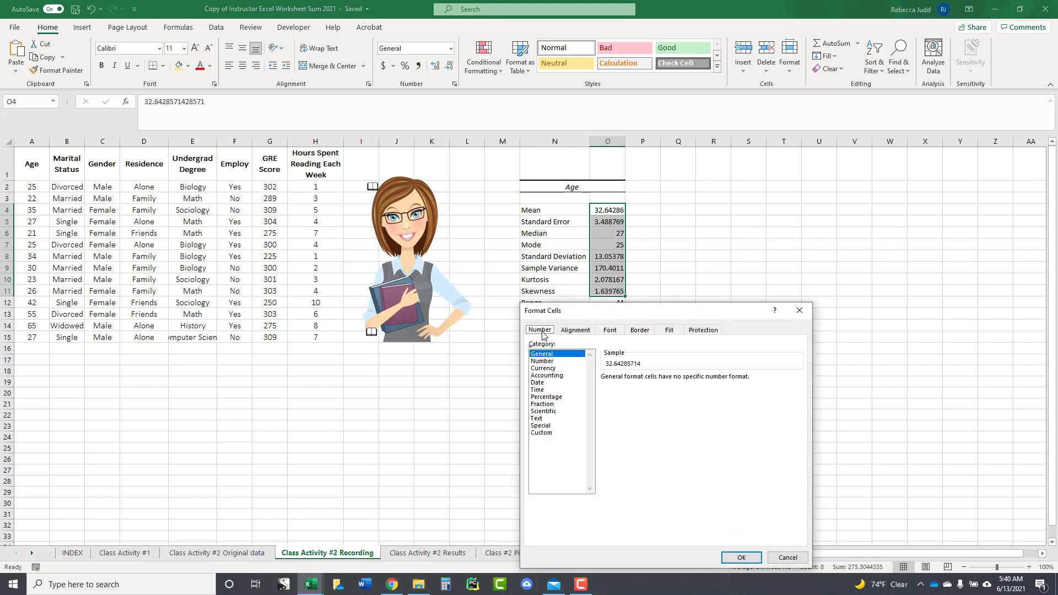
click(543, 362)
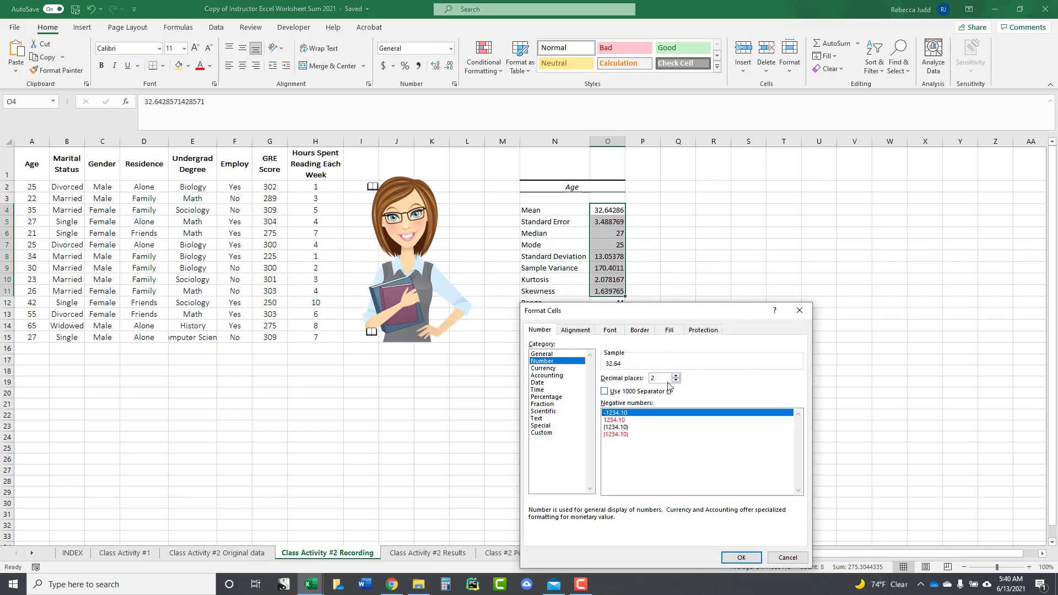
click(741, 557)
click(783, 487)
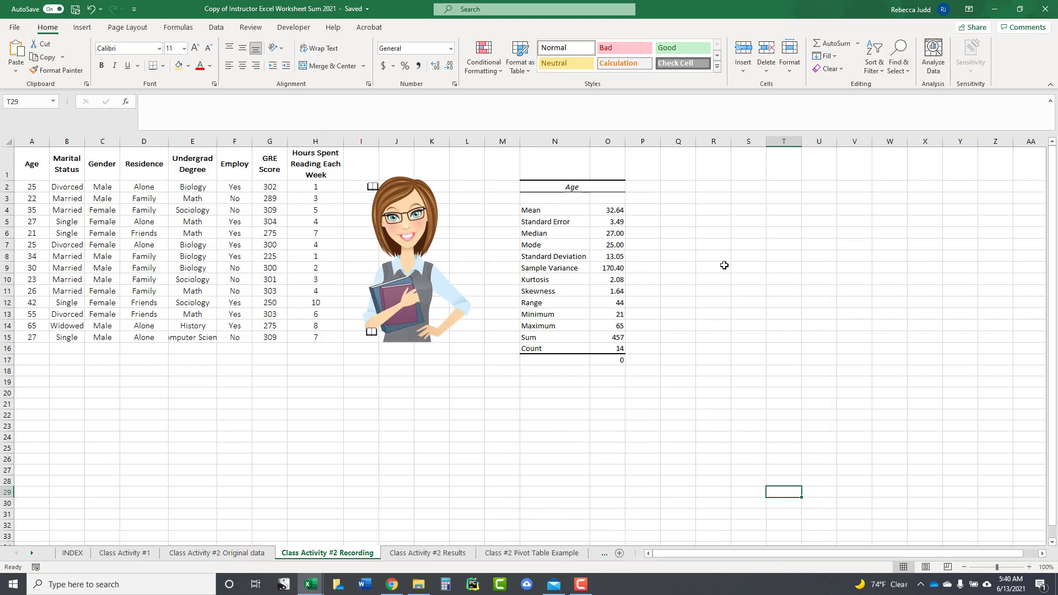
Step: Fill the Age heading cells N2:O2 with light gold
click(549, 185)
key(shift+Right)
click(179, 66)
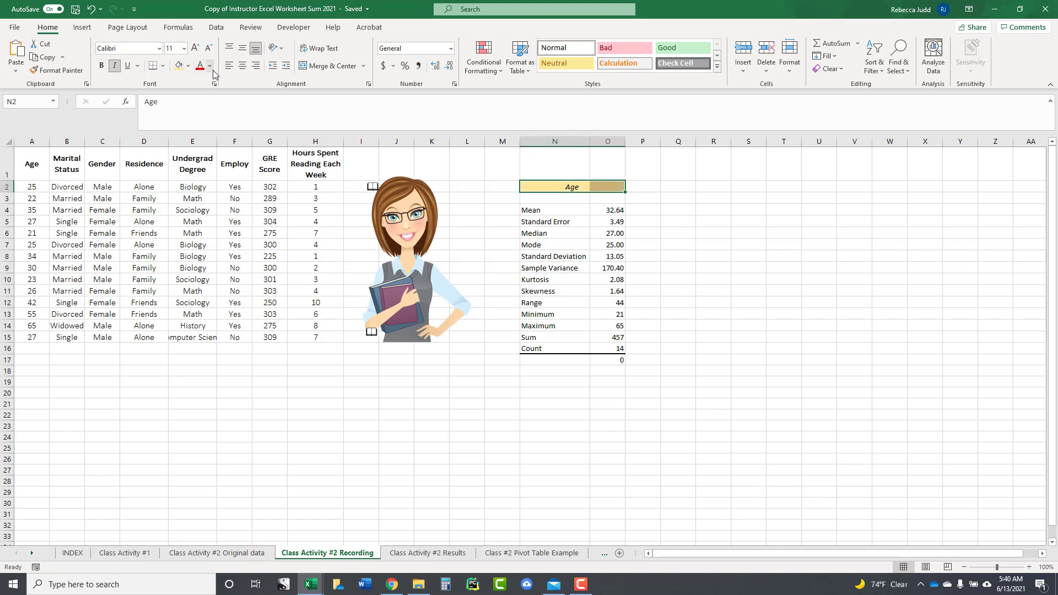
click(645, 231)
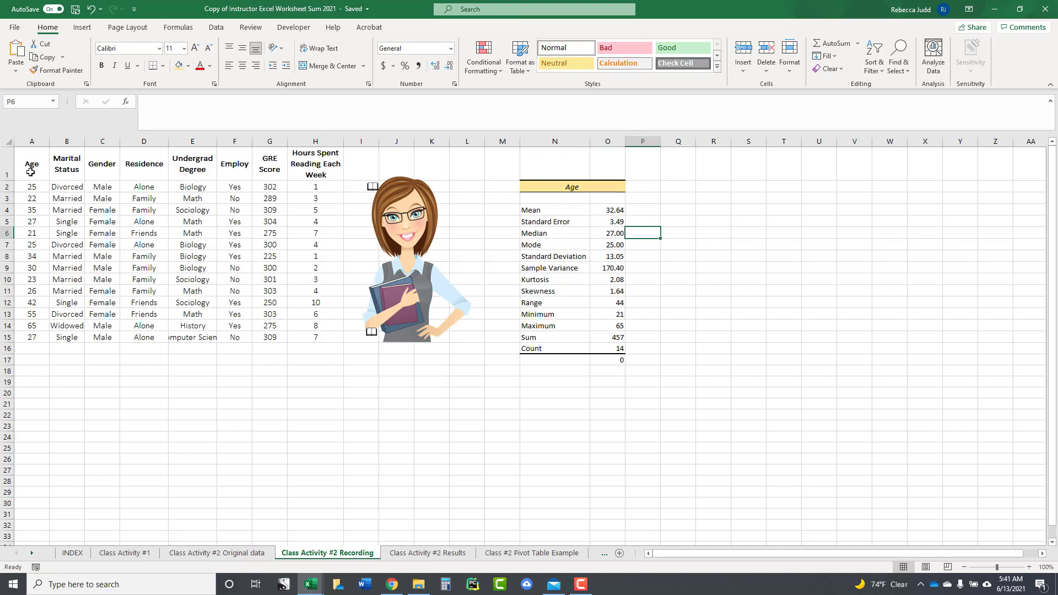
Step: Examine the mean, standard deviation, minimum and maximum in the Age statistics table
click(611, 210)
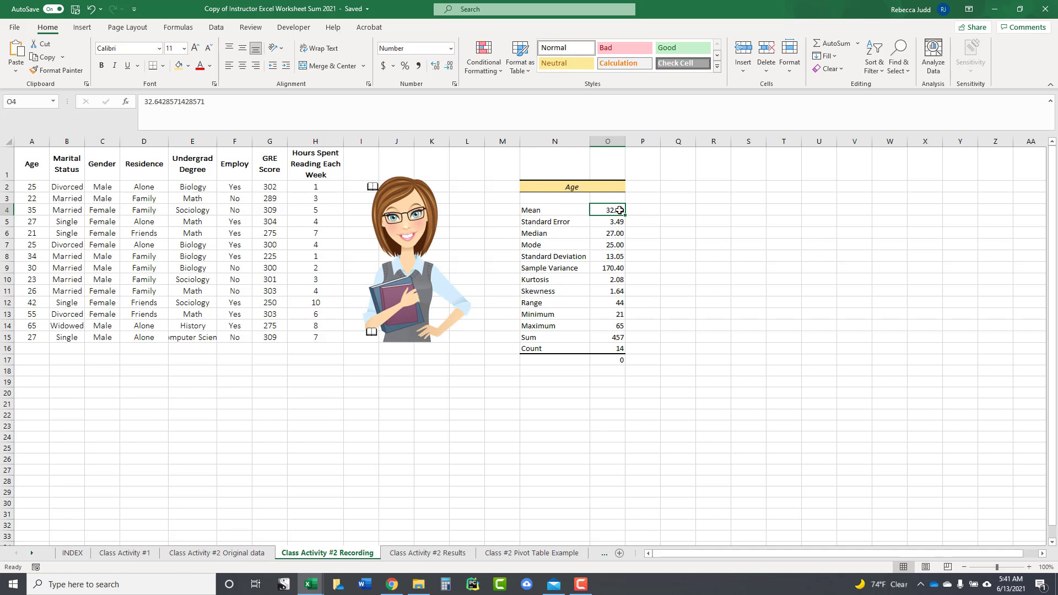
click(620, 257)
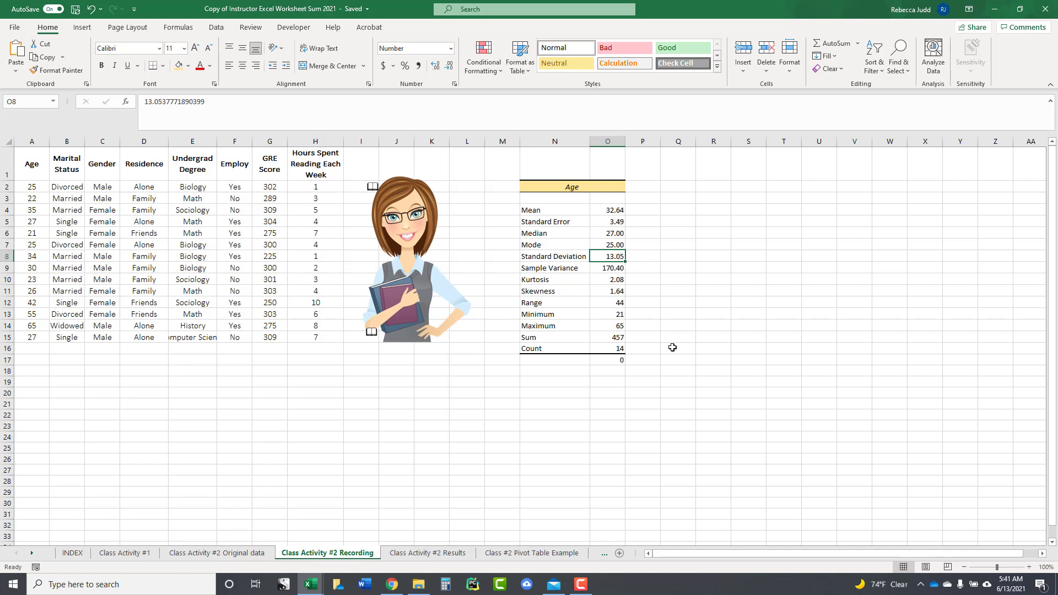
click(599, 315)
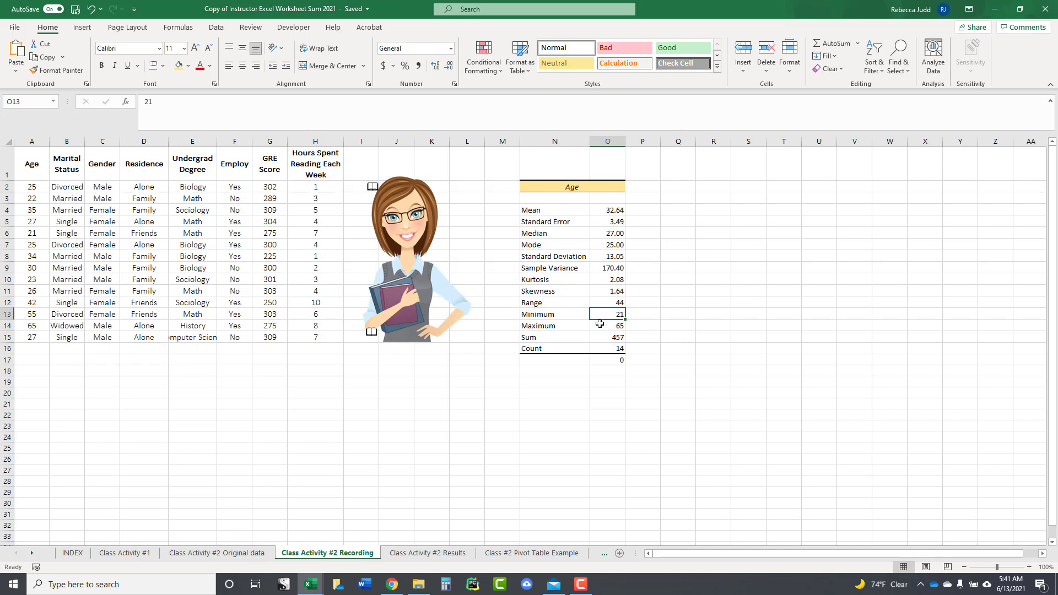
click(601, 326)
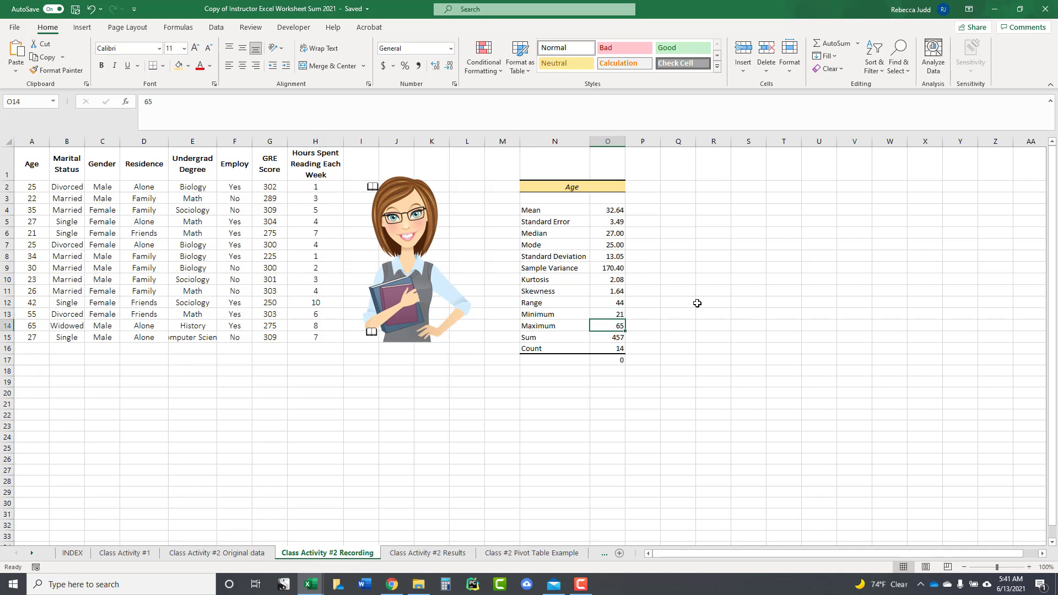
Step: Fill the Mean cells N4:O4 and the Median and Mode cells N6:O7 with light gold
click(601, 234)
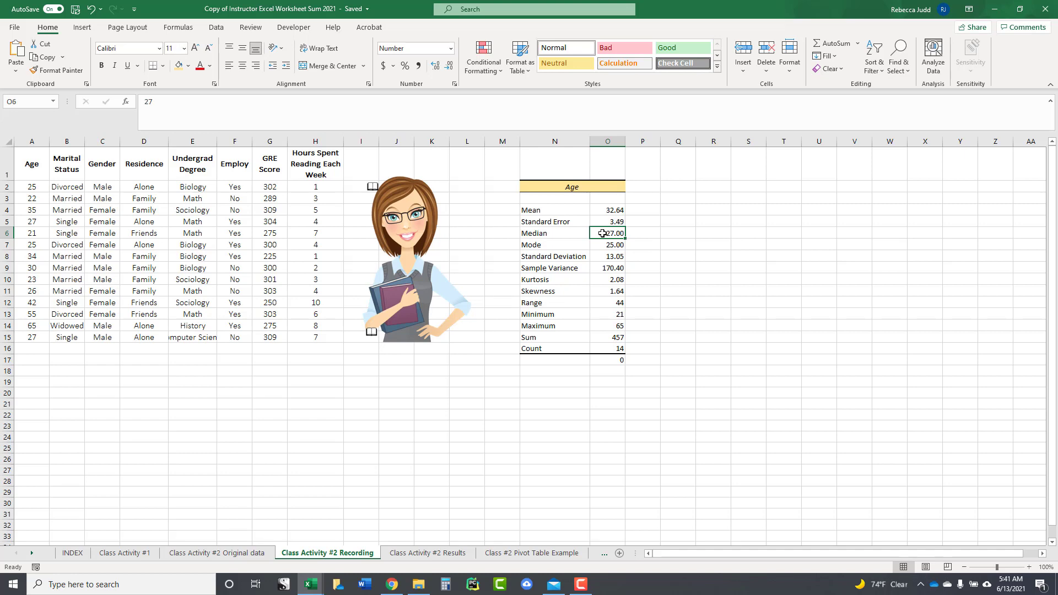
click(610, 243)
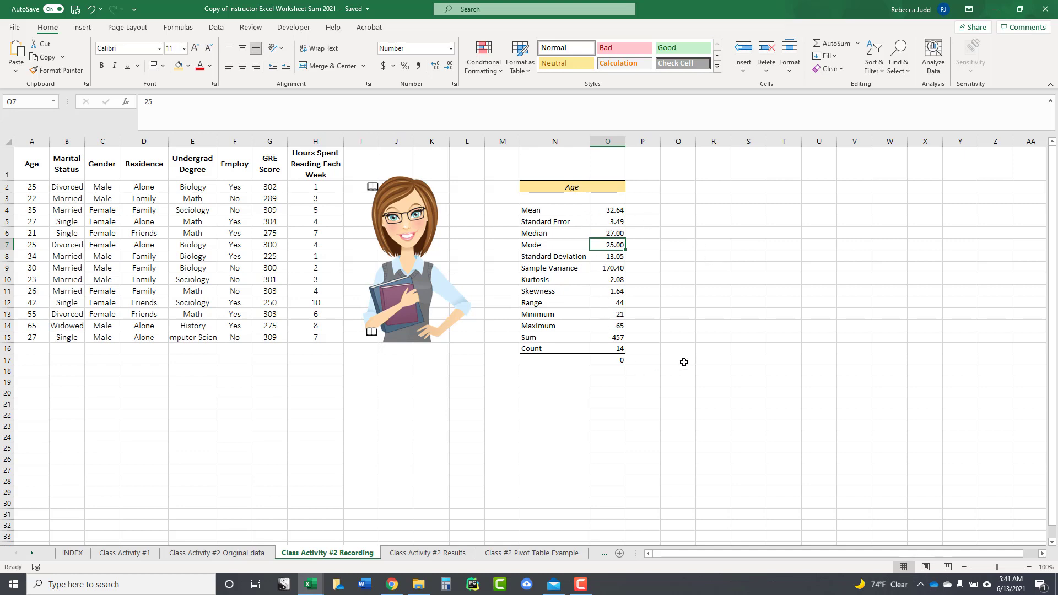
click(545, 213)
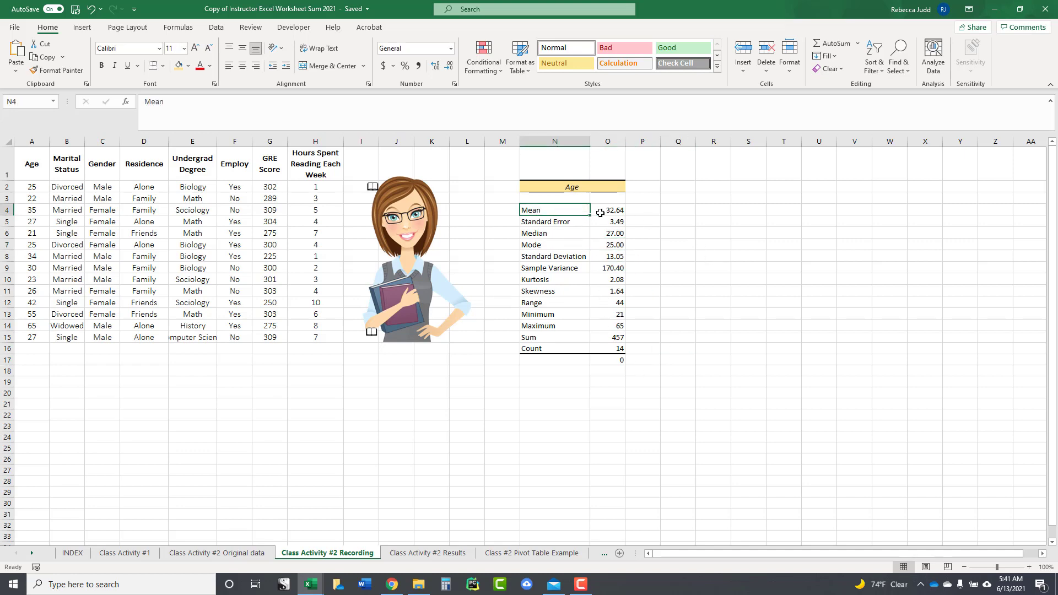
shift+click(600, 213)
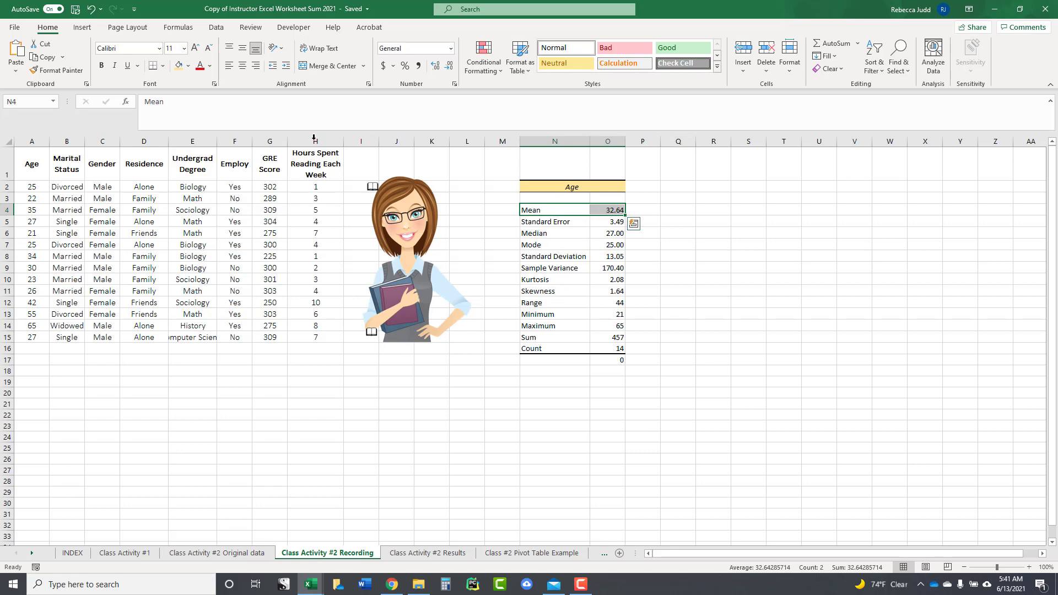
click(180, 72)
click(777, 302)
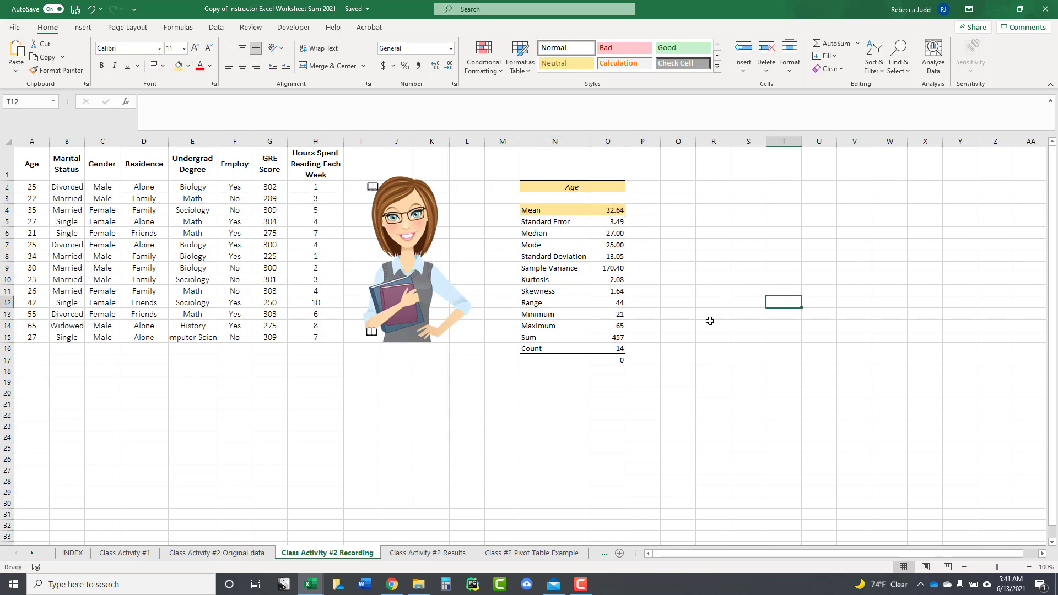
drag(539, 234, 602, 243)
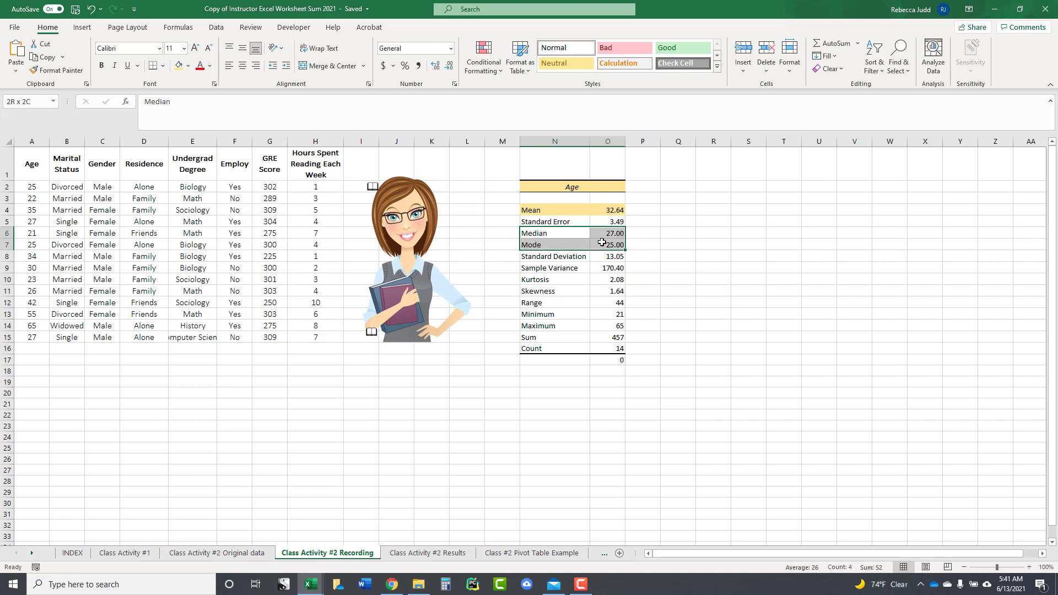
click(179, 65)
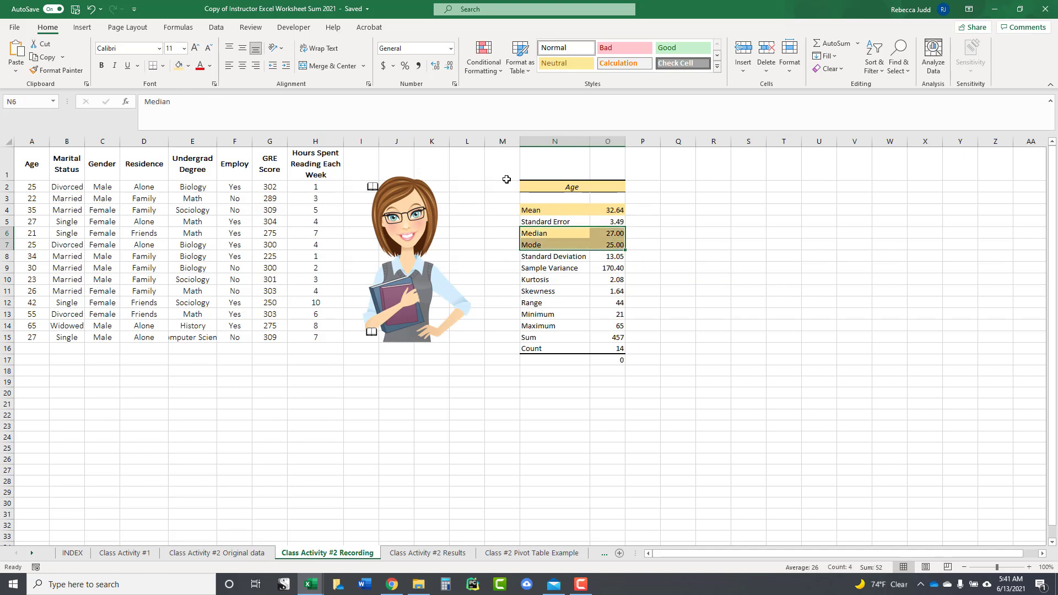
Step: Fill the Minimum and Maximum cells N13:O14 and the Standard Deviation cells N8:O8 with light gold
click(538, 279)
drag(537, 315, 606, 326)
click(179, 65)
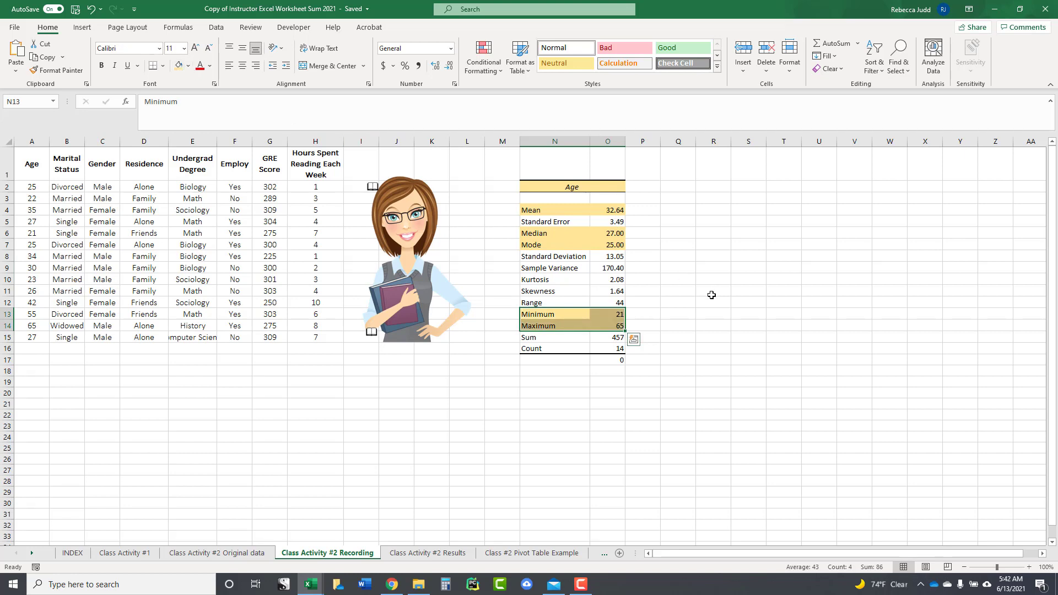
click(711, 293)
drag(541, 256, 591, 256)
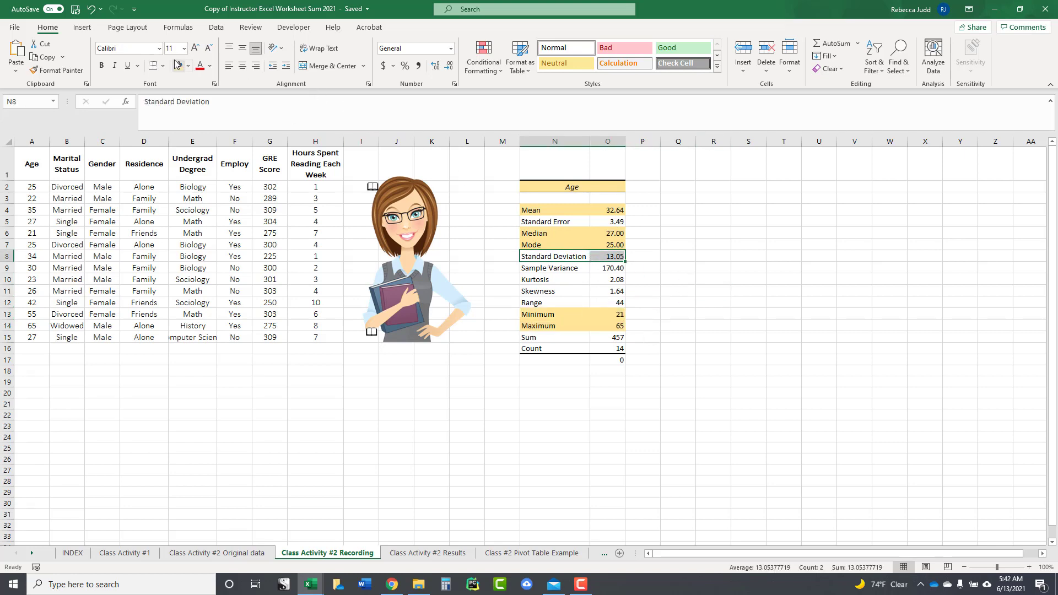
click(682, 254)
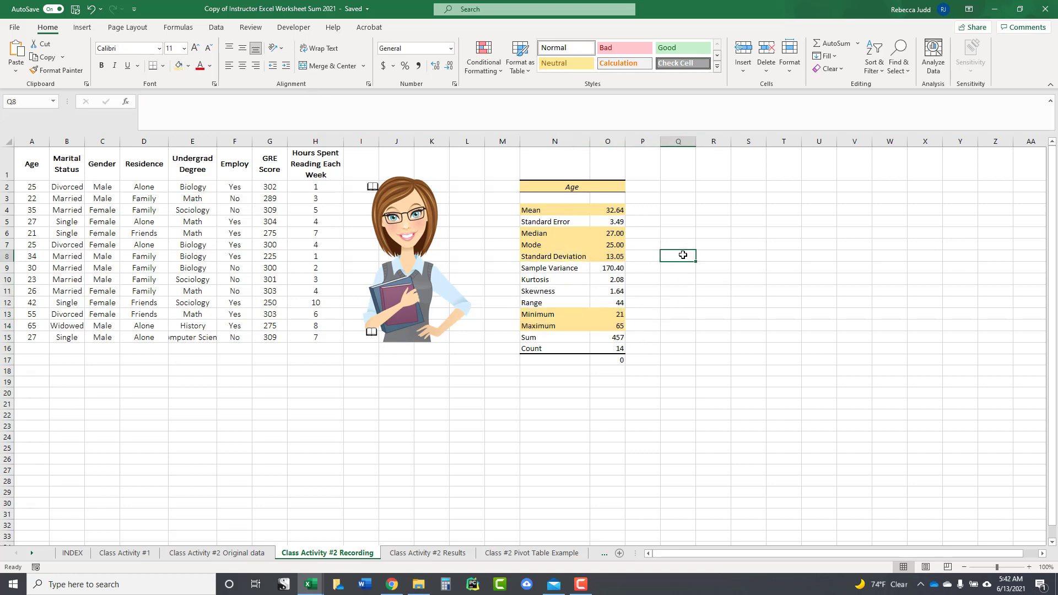
Step: Check the Count statistic in the Age table against the individual age entries in A2:A15
click(597, 211)
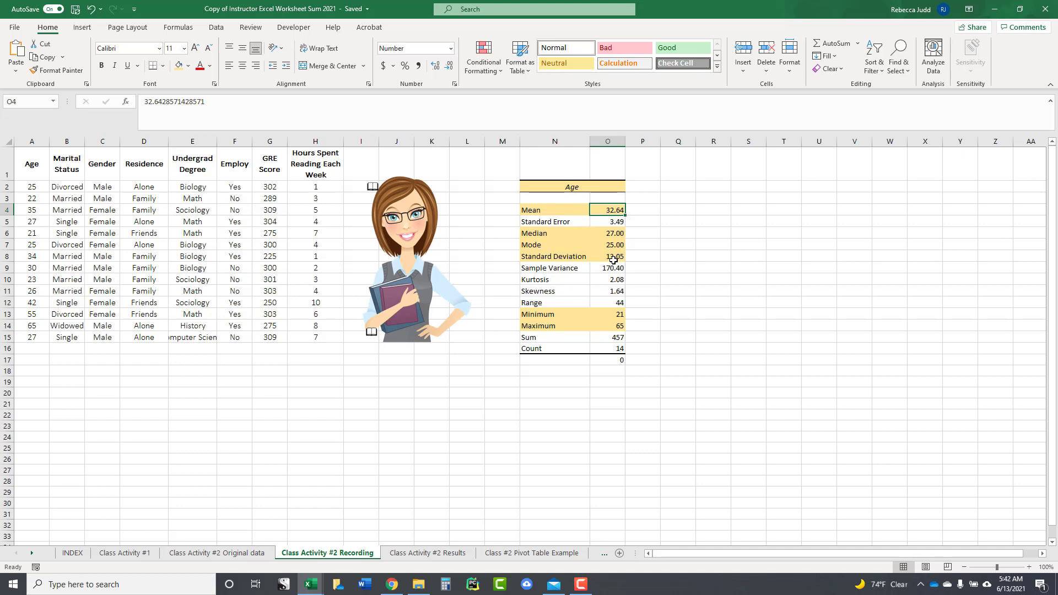
click(606, 349)
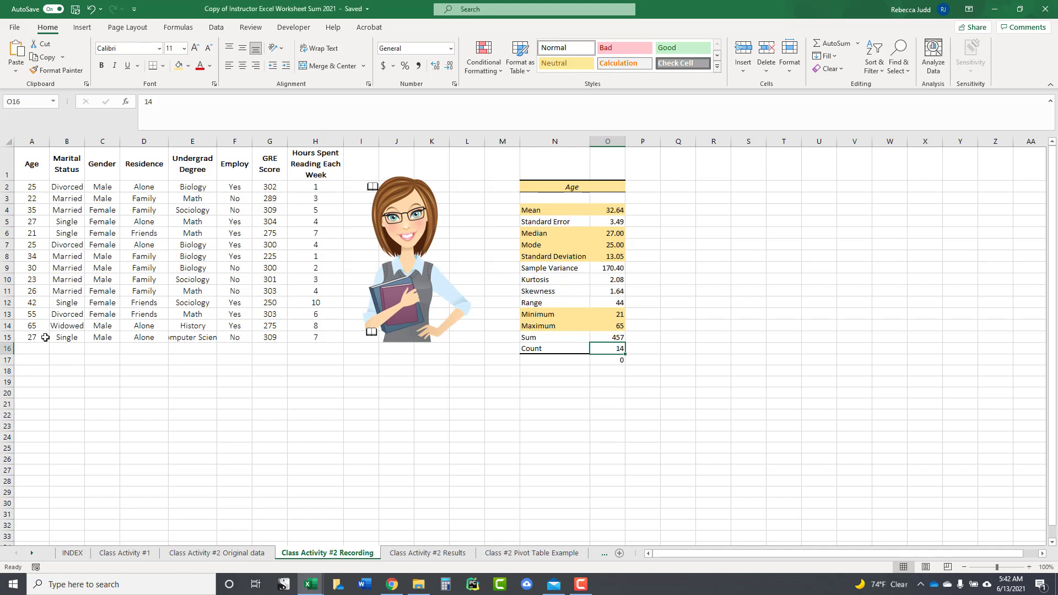
click(38, 189)
click(38, 200)
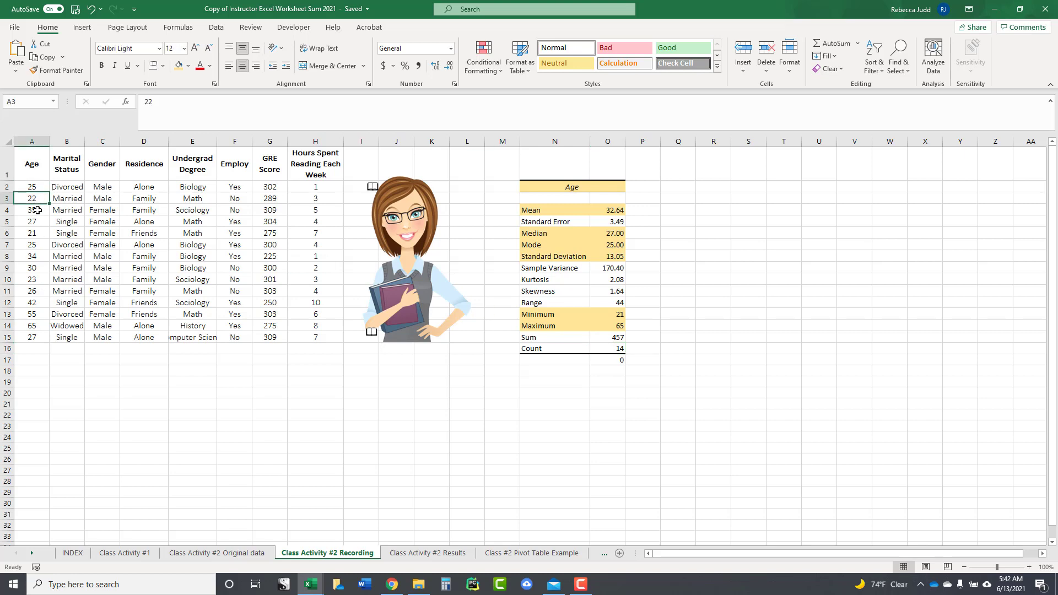
click(40, 211)
click(42, 222)
click(41, 233)
click(44, 244)
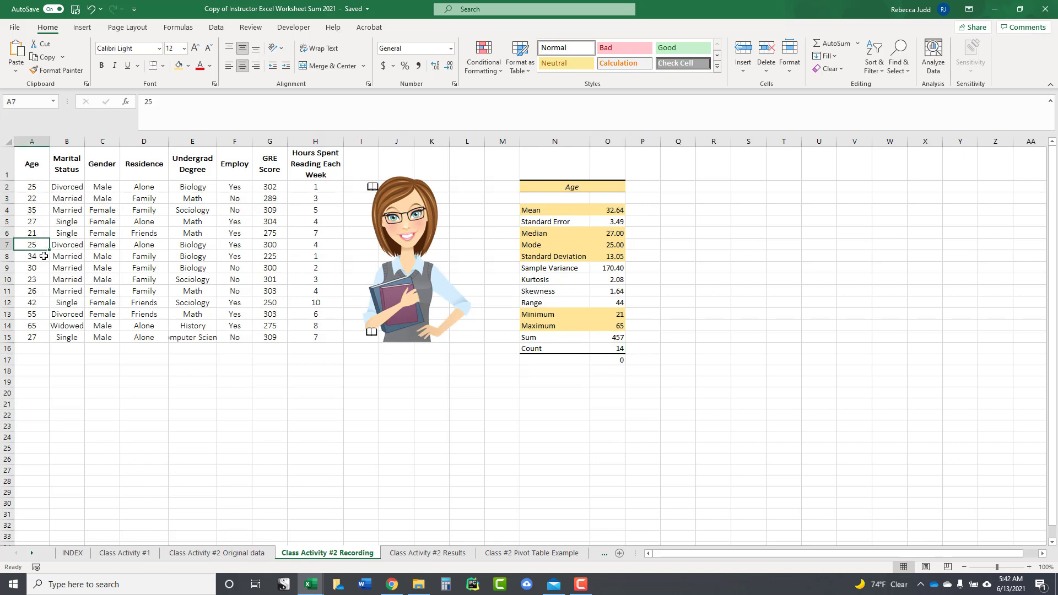
click(43, 256)
click(44, 268)
click(44, 280)
click(44, 291)
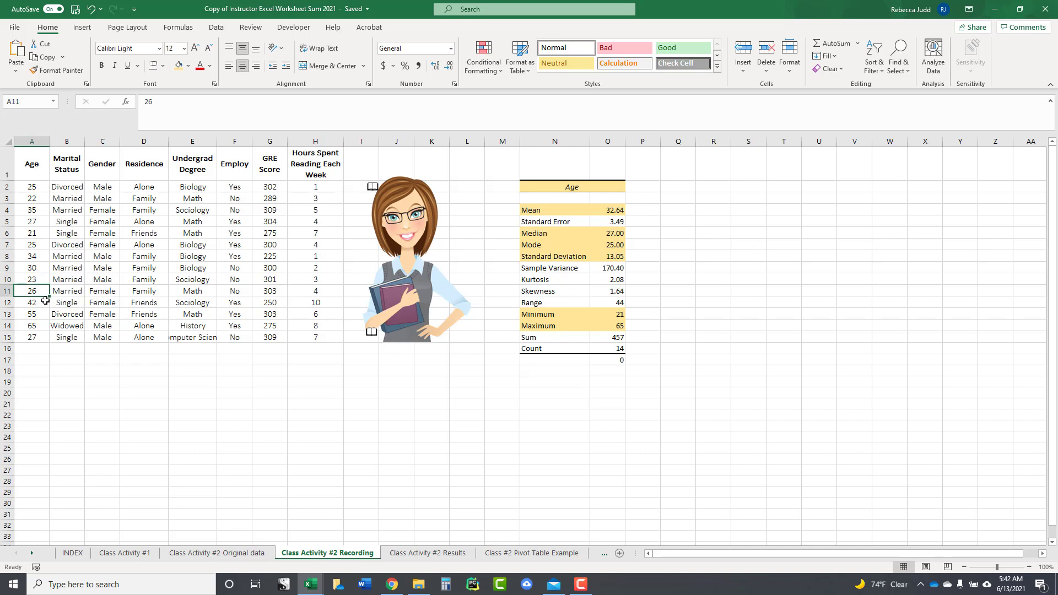
click(44, 303)
click(44, 314)
click(45, 325)
click(45, 337)
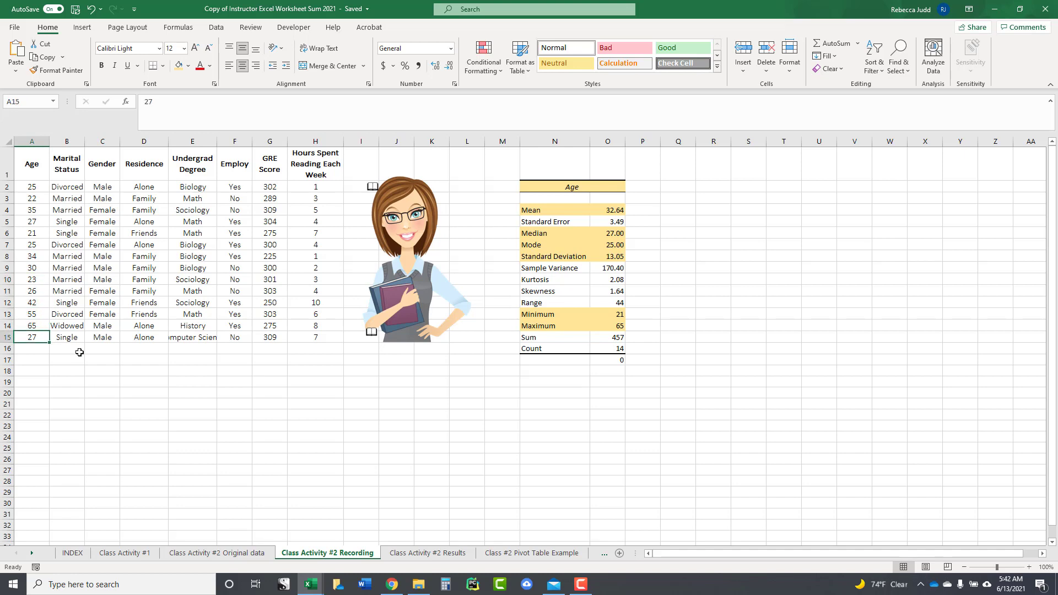
click(598, 459)
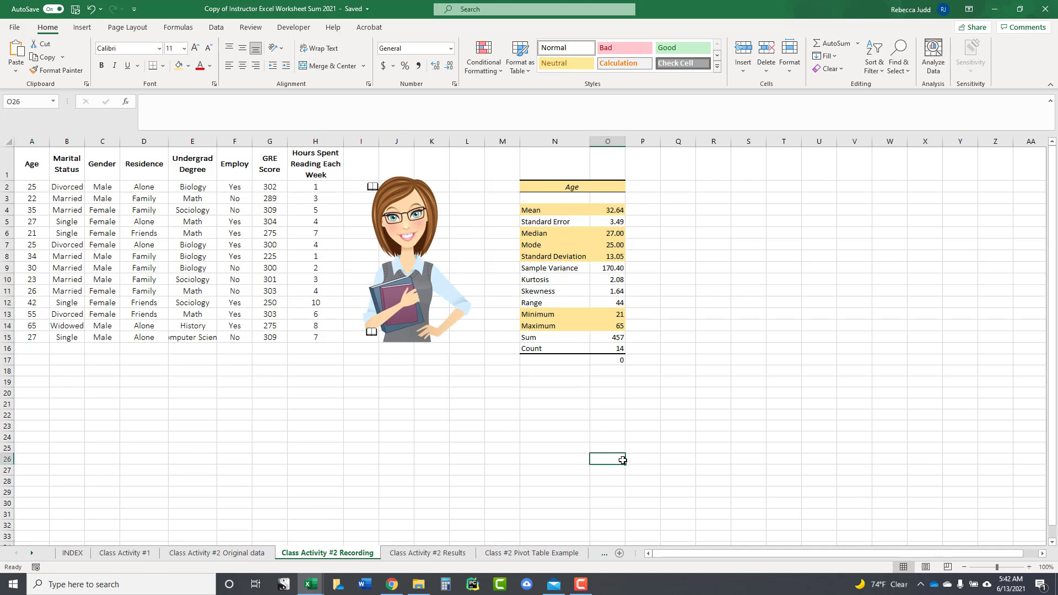
Step: Examine the sum, range, minimum and maximum of the ages in the statistics table
click(592, 339)
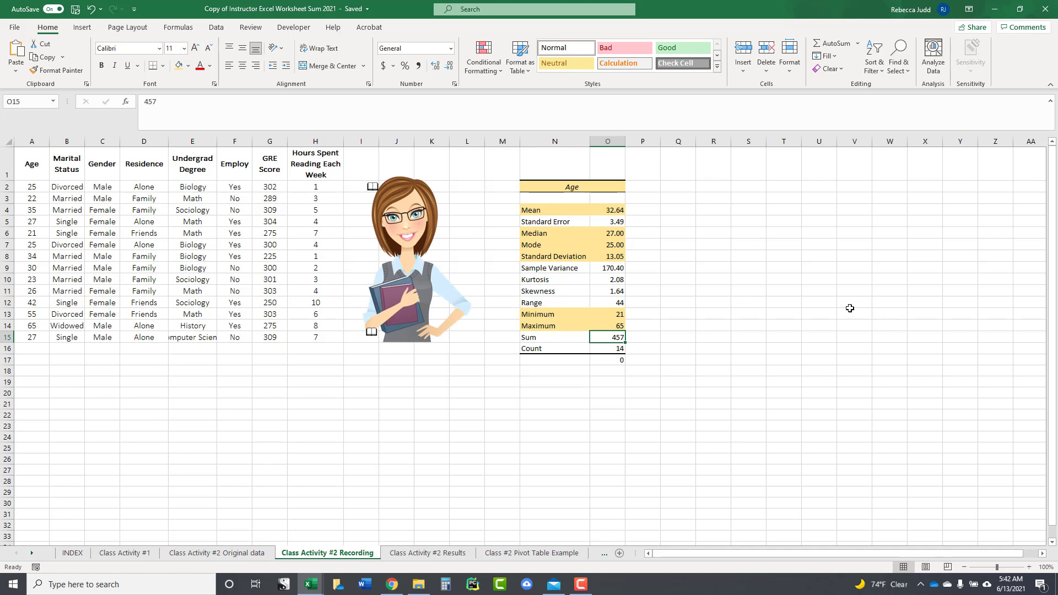
click(597, 300)
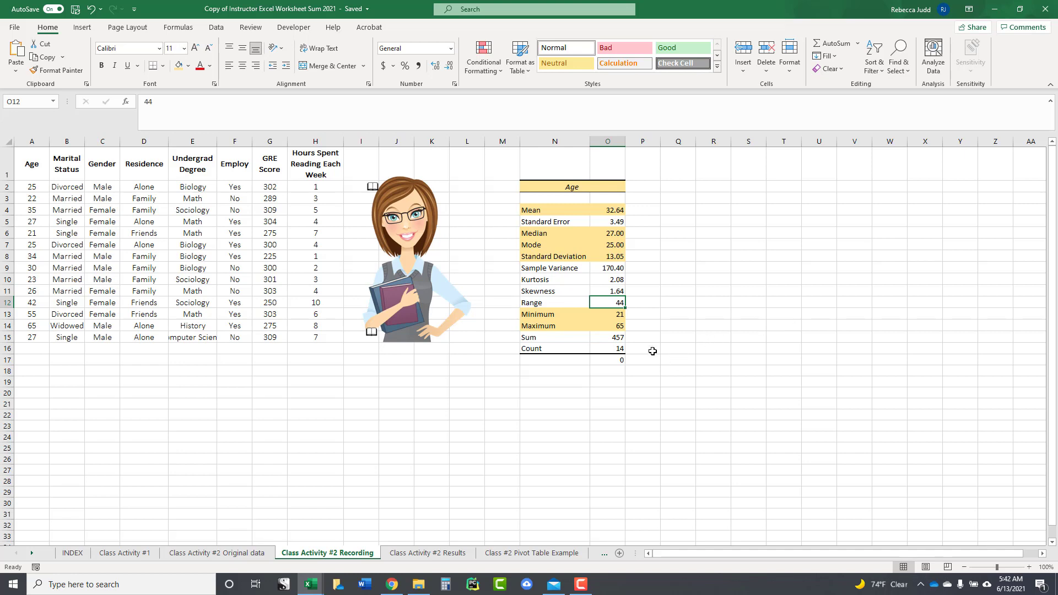
click(598, 314)
click(598, 327)
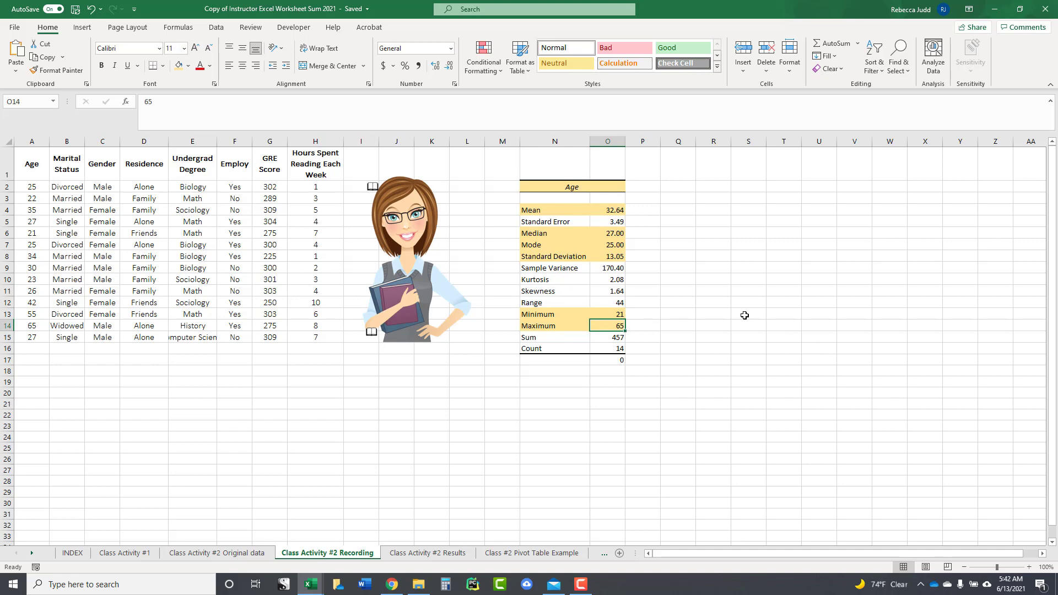
Step: Compare the mean and standard deviation of the ages with the median and mode
click(595, 209)
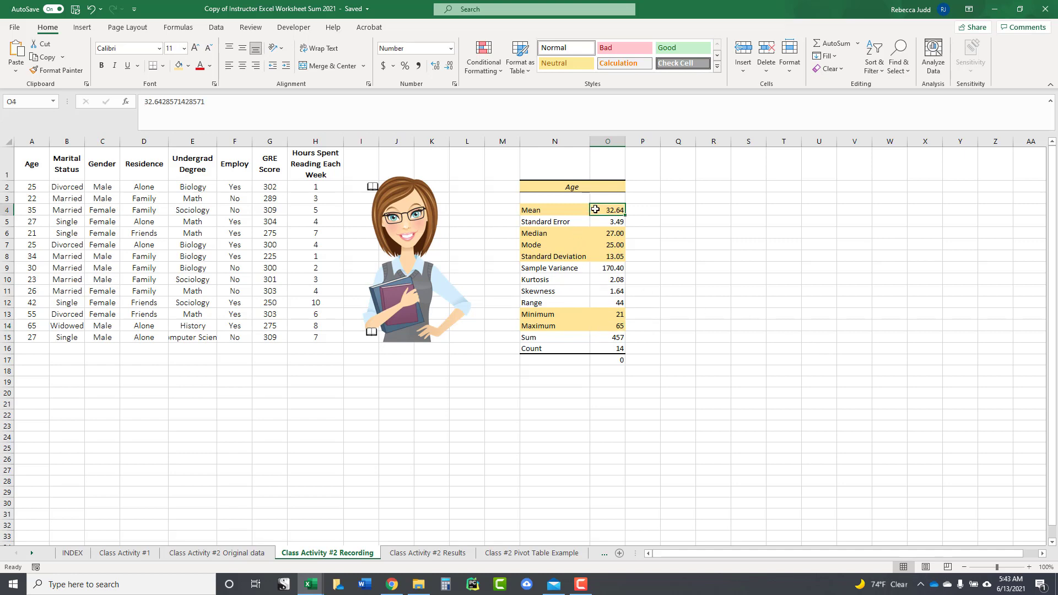
click(604, 256)
click(603, 233)
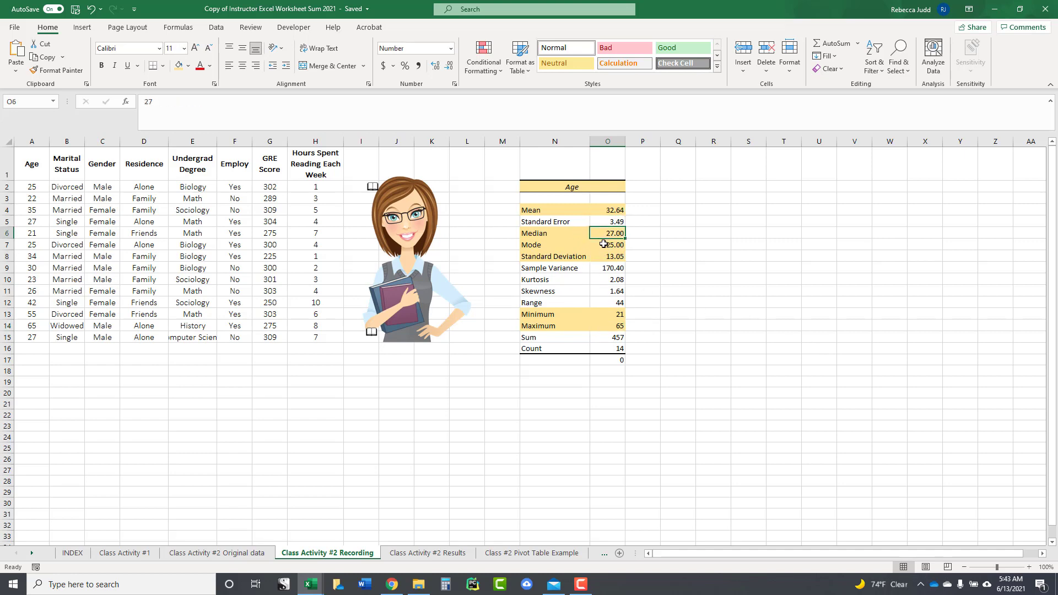
click(604, 244)
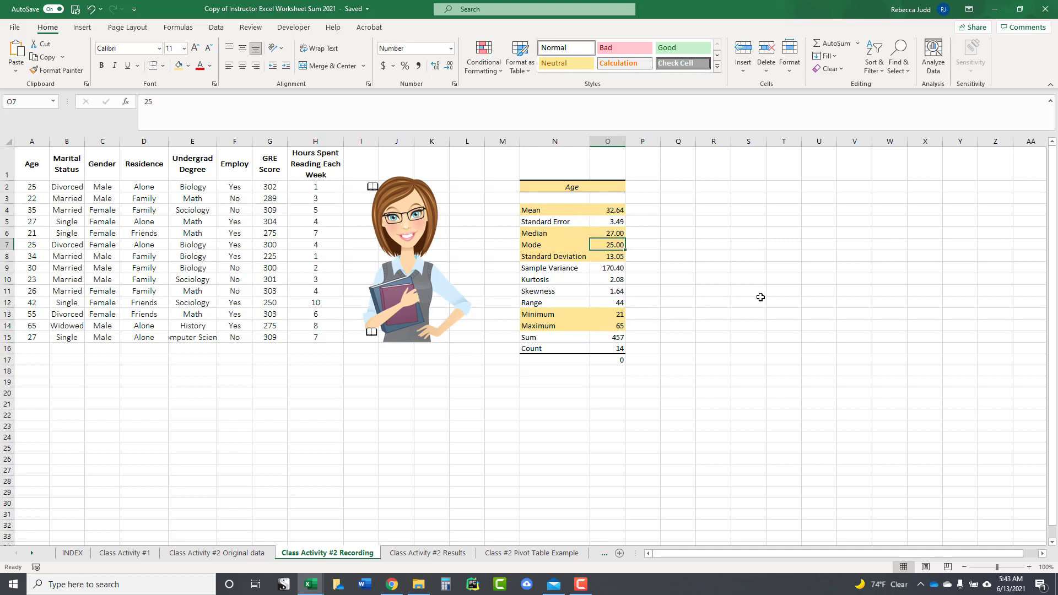
click(595, 233)
click(597, 246)
click(597, 211)
click(607, 255)
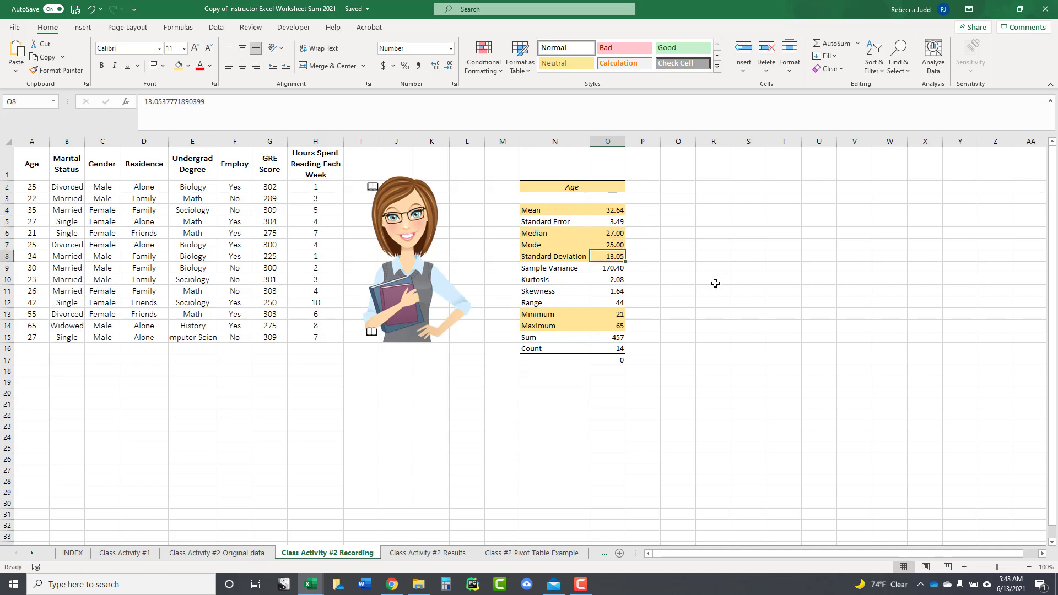
click(613, 211)
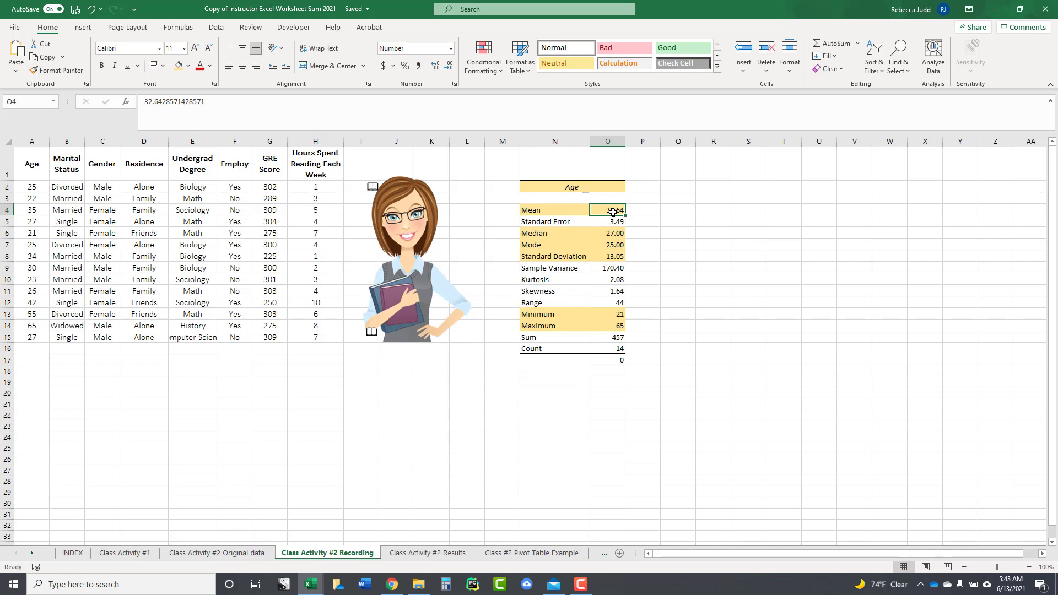
click(686, 240)
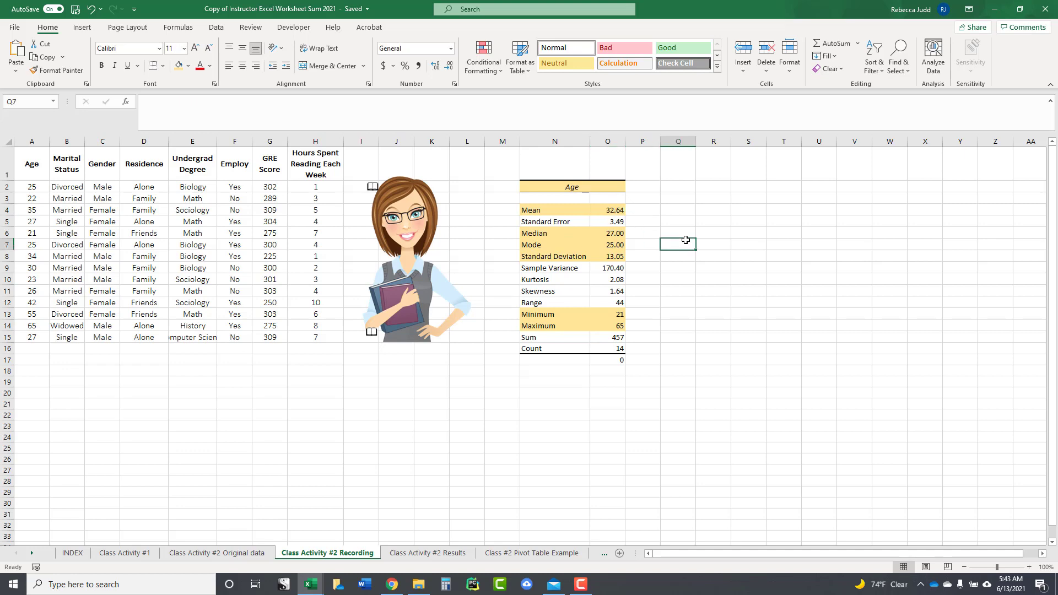
click(593, 234)
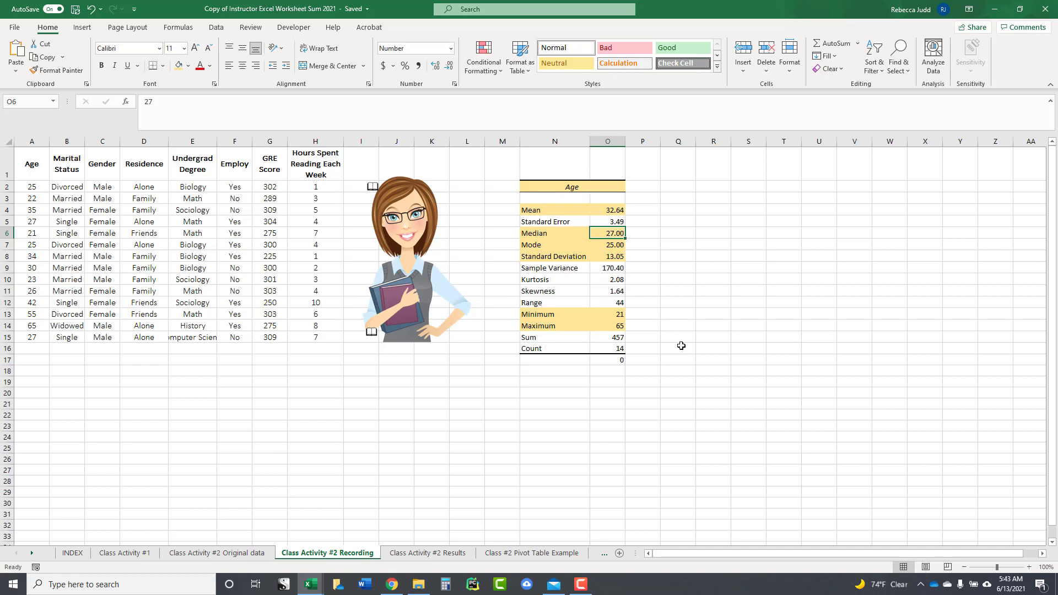
click(786, 325)
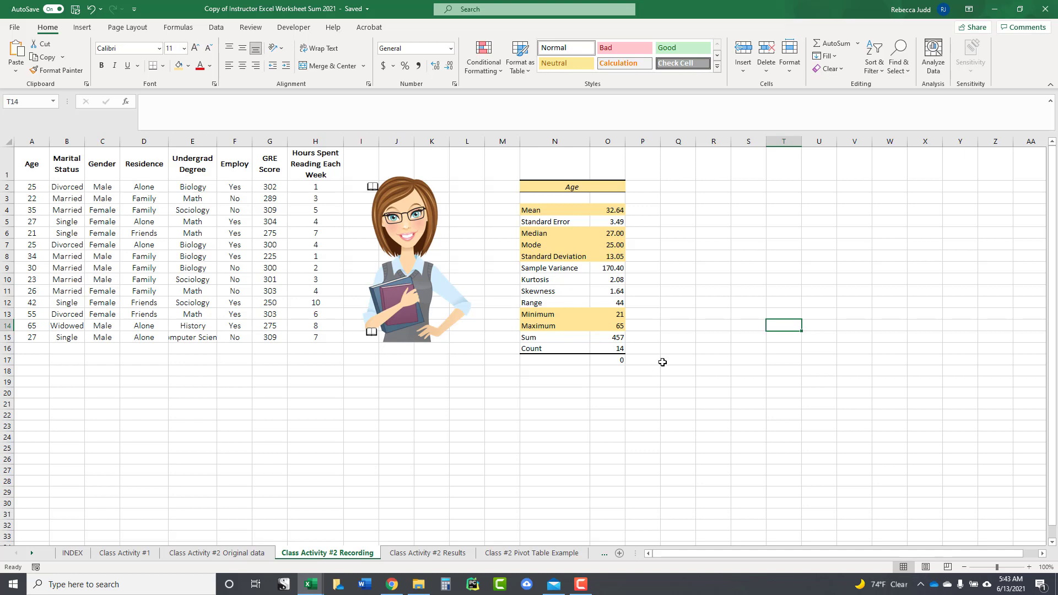
Step: Start a second Descriptive Statistics analysis with A1:A15 as the input range, including the Age heading
click(688, 186)
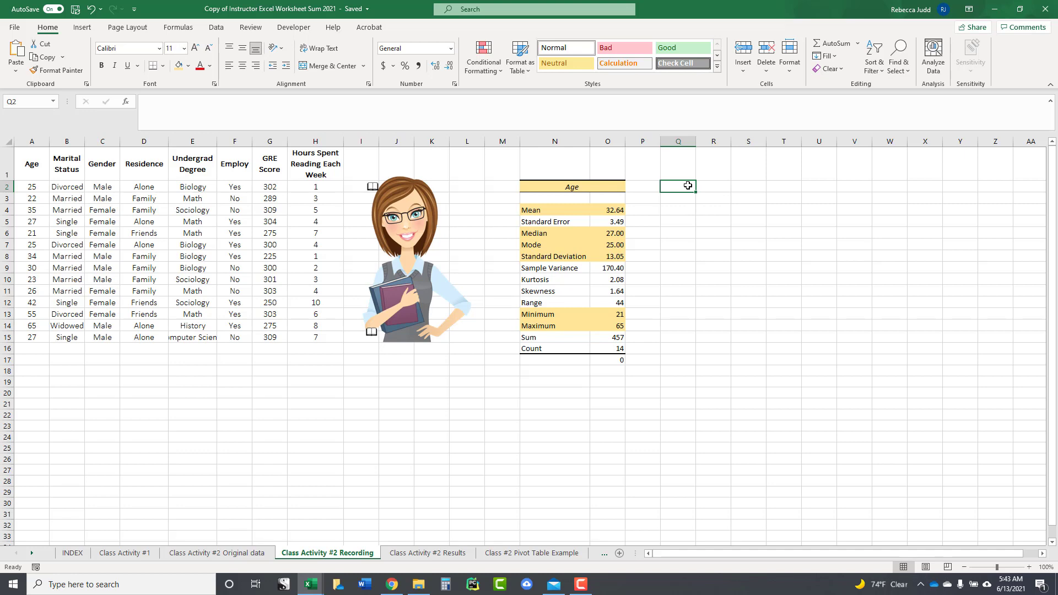
drag(691, 185, 709, 186)
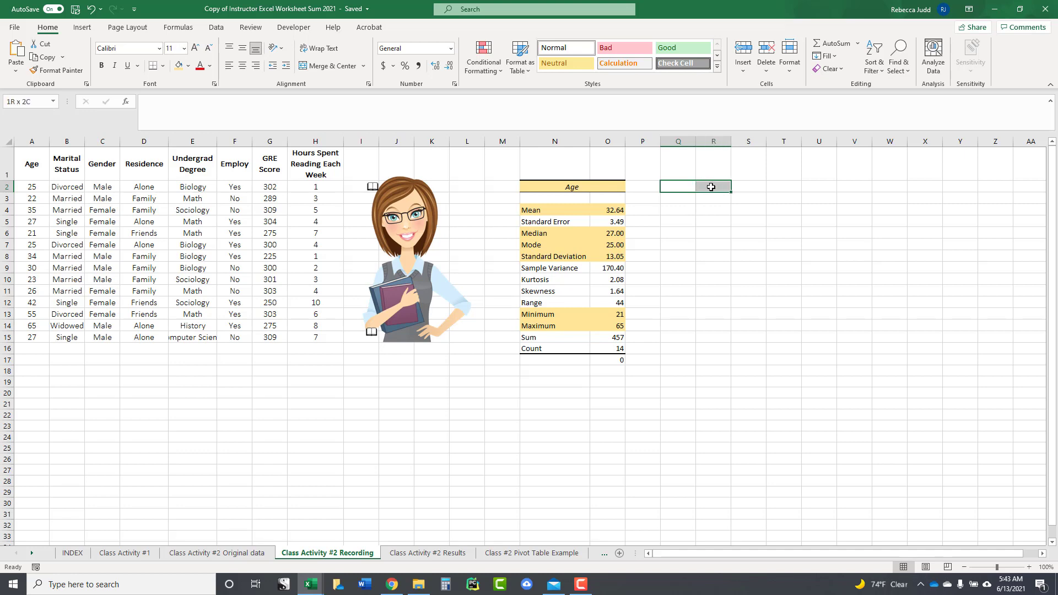
click(219, 29)
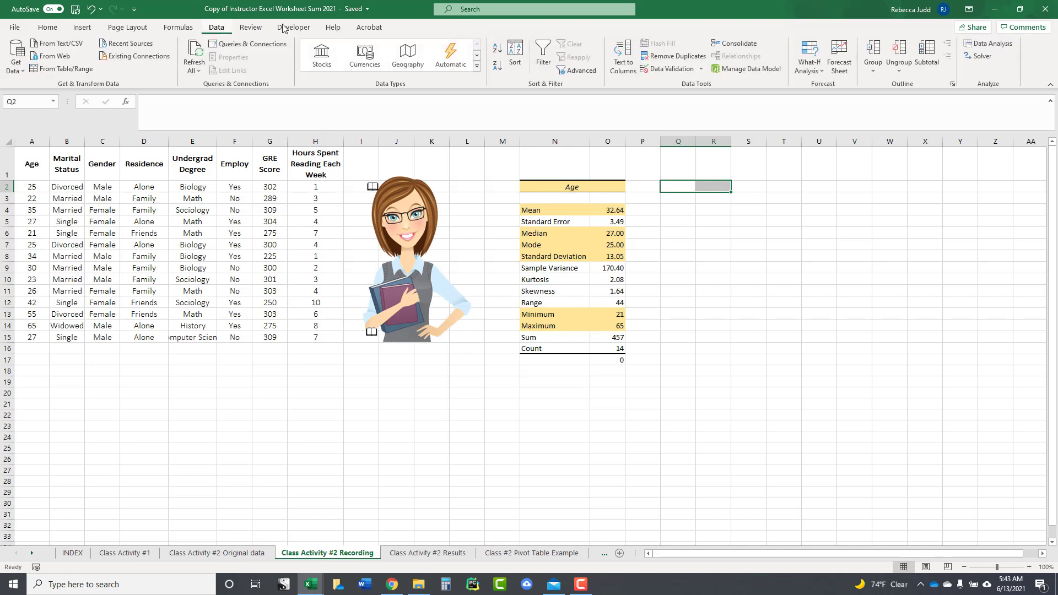
click(986, 44)
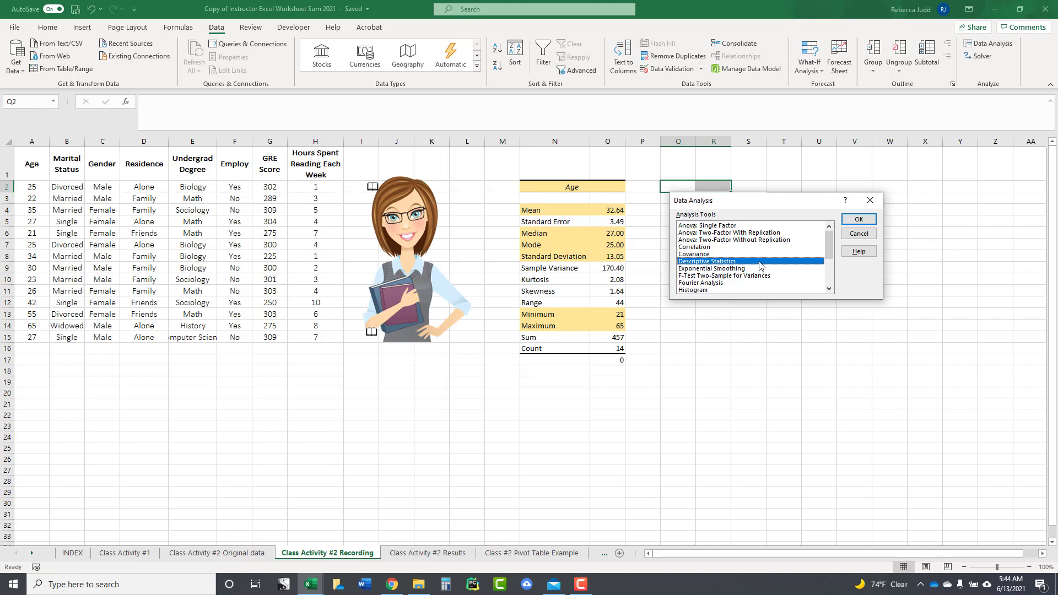
click(861, 220)
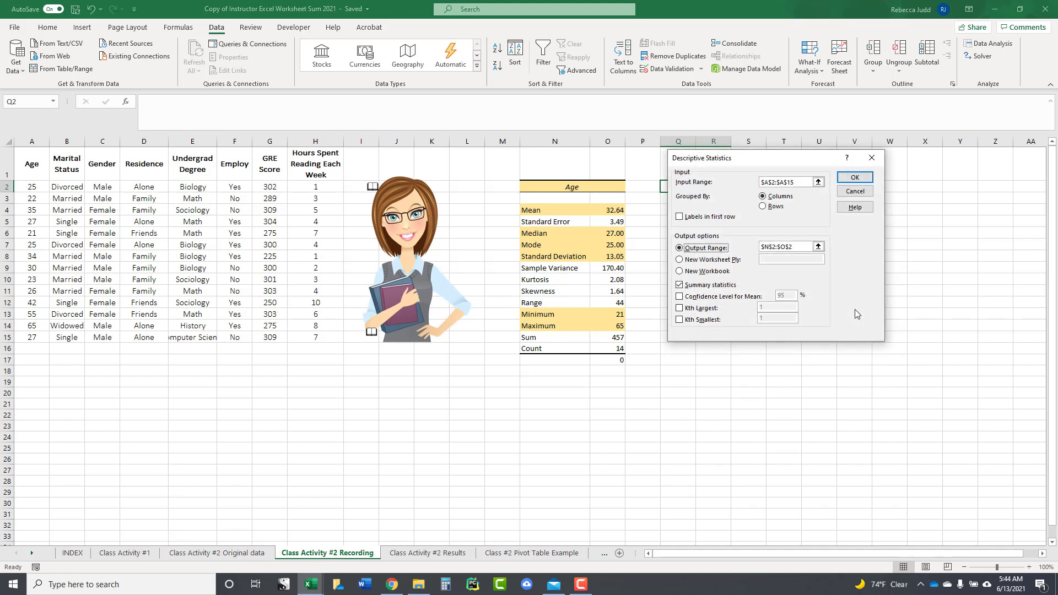
click(818, 182)
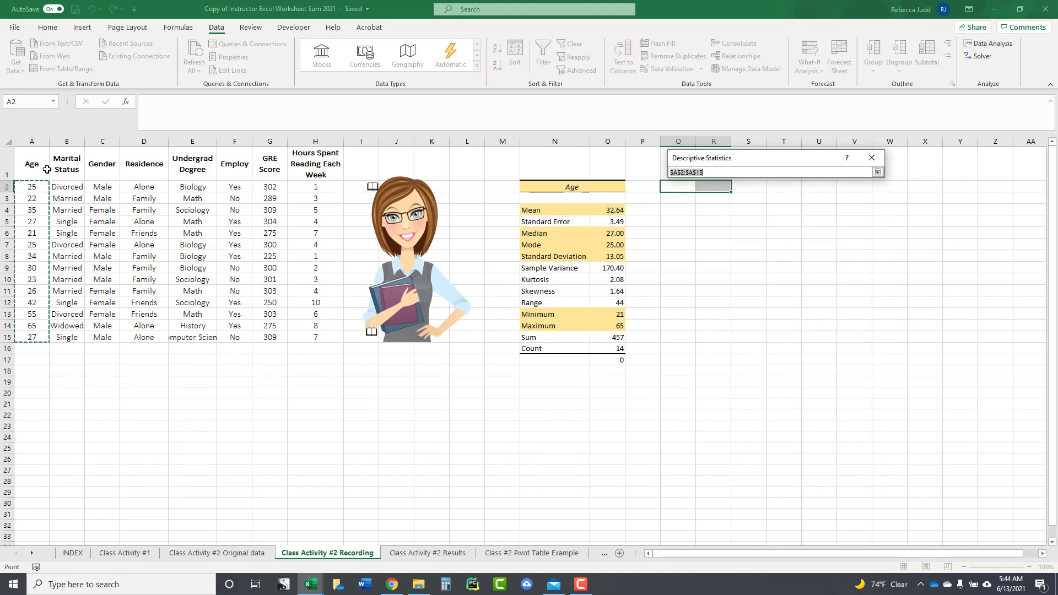
click(28, 161)
drag(28, 161, 29, 333)
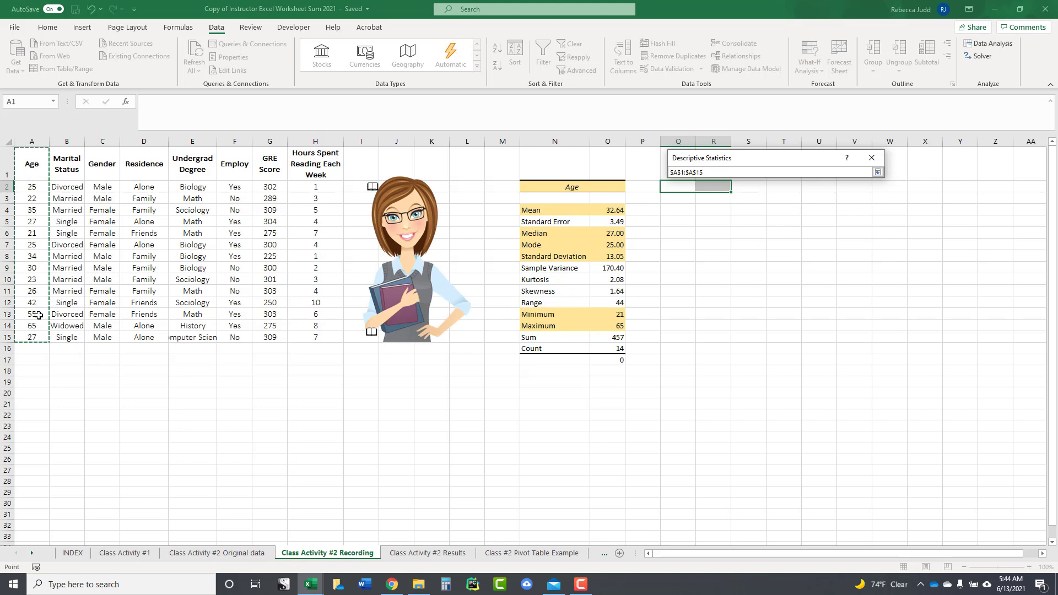
click(877, 172)
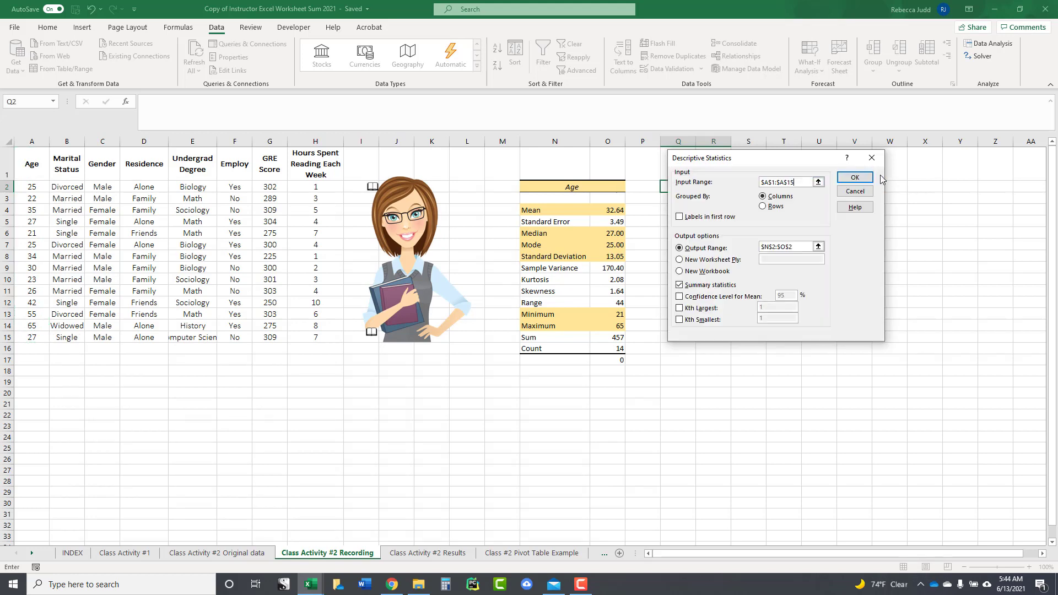
Step: Mark the first row as labels, set the output range to Q2:R2, and generate the summary statistics
click(679, 218)
click(819, 246)
drag(681, 186, 713, 185)
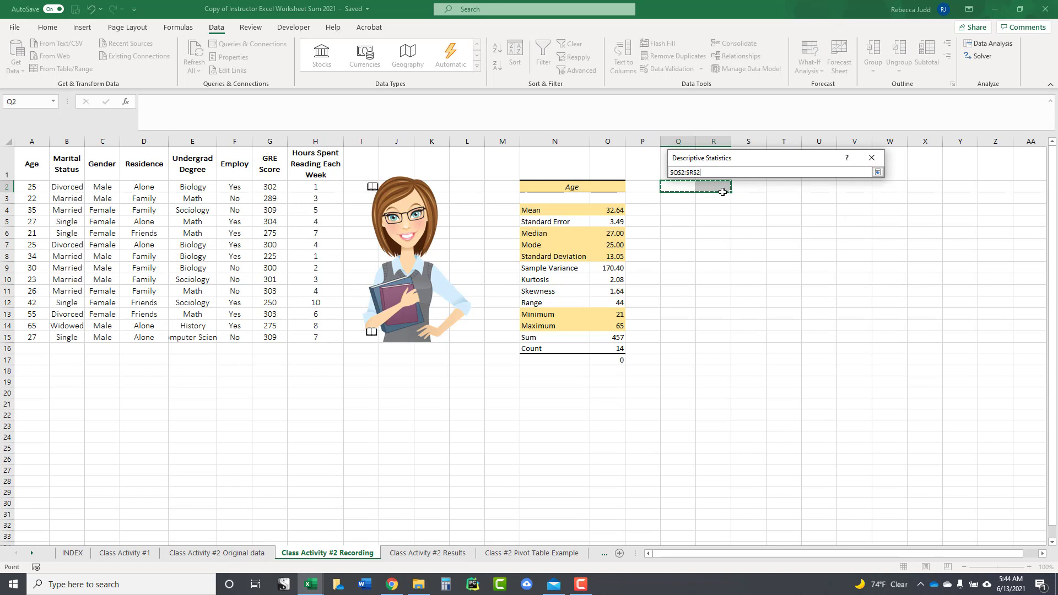
click(878, 173)
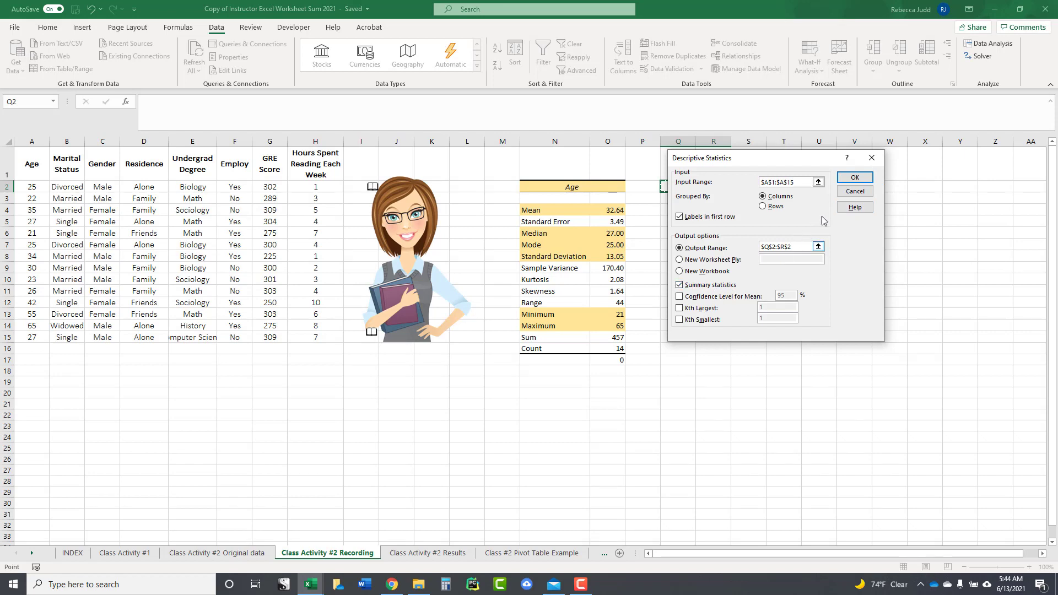
click(854, 178)
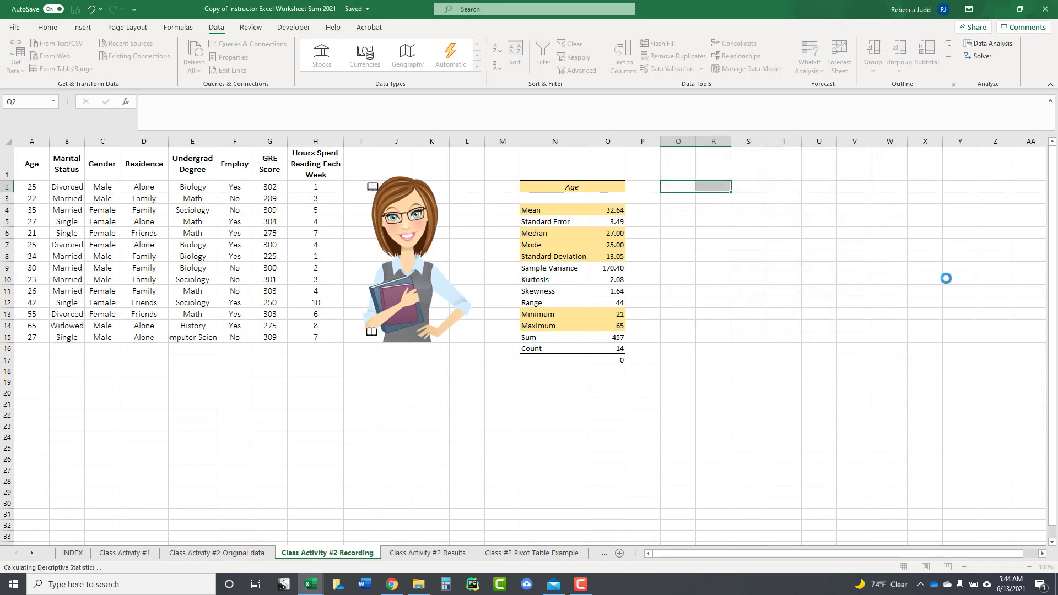
Step: Fill the Age heading cells Q2:R2 of the second table with light gold and make the heading bold
drag(692, 188, 714, 187)
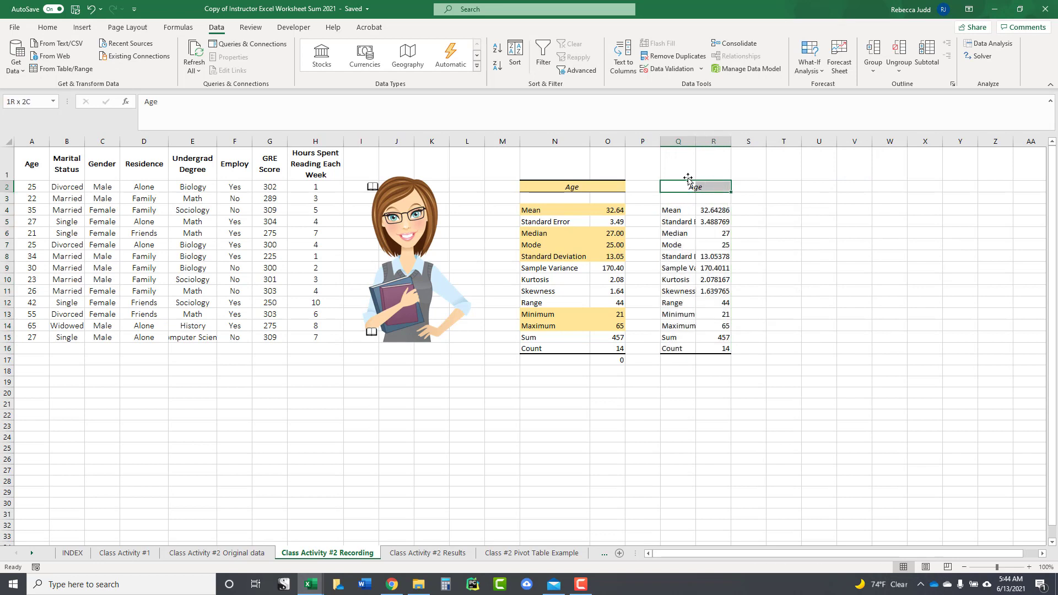
click(47, 27)
click(180, 66)
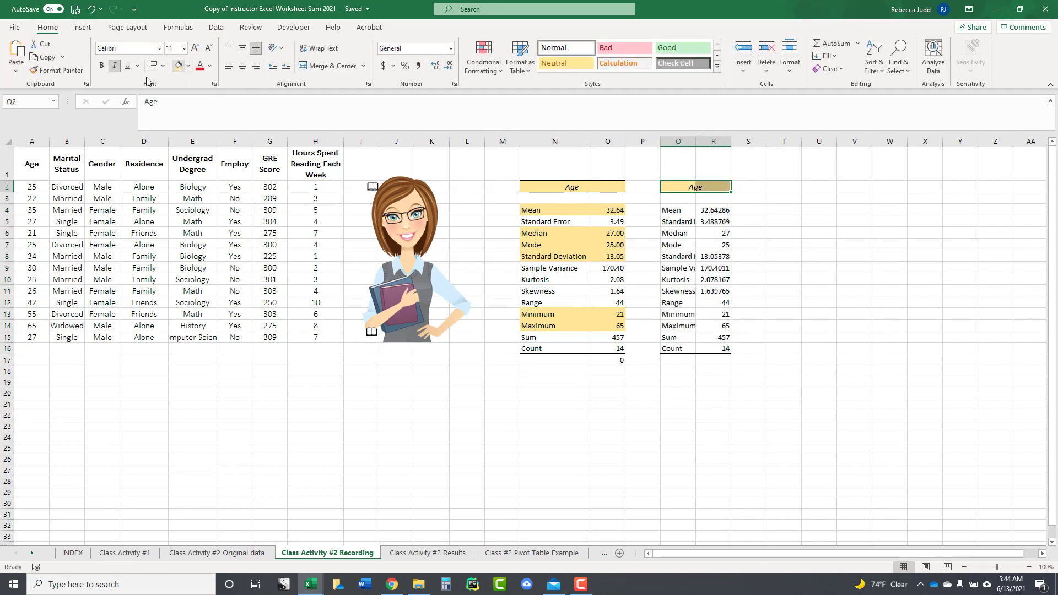
click(843, 291)
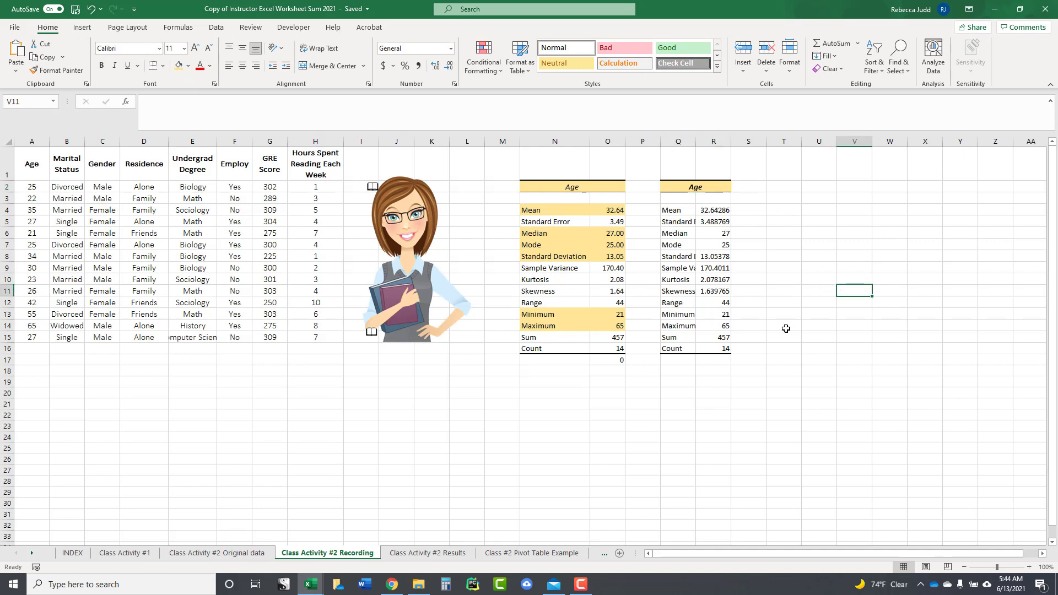
Step: Format the values from Mean through Skewness in R4:R11 as numbers with two decimal places
drag(712, 211, 718, 293)
right_click(719, 292)
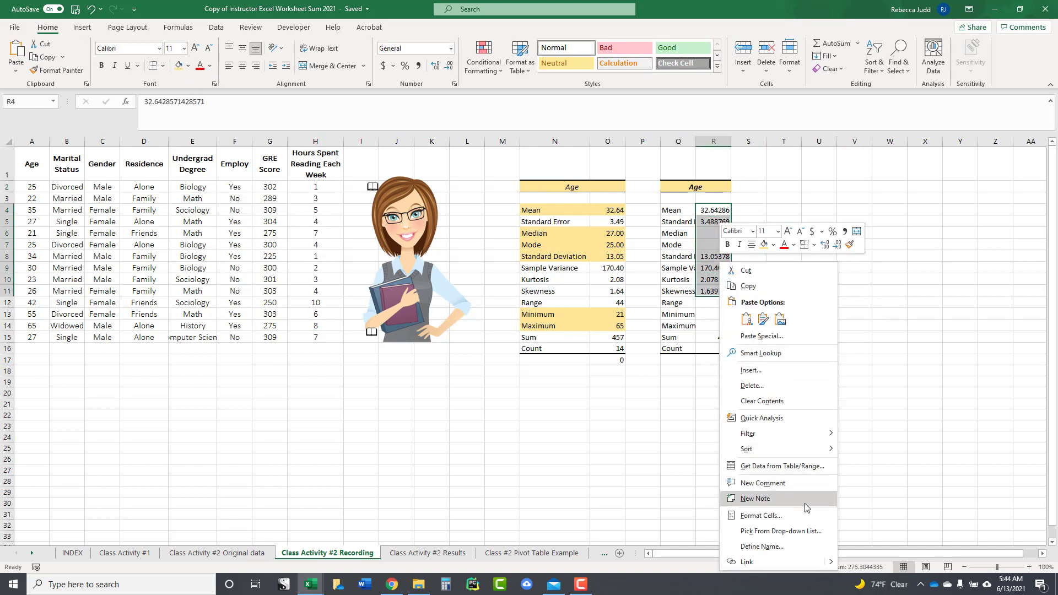
click(767, 515)
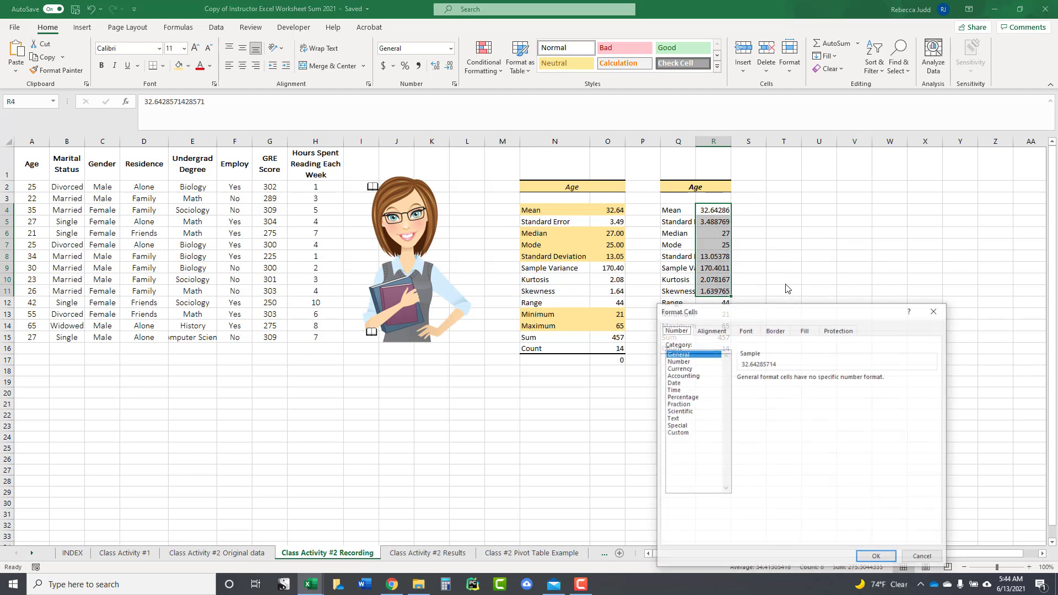
click(677, 361)
click(877, 557)
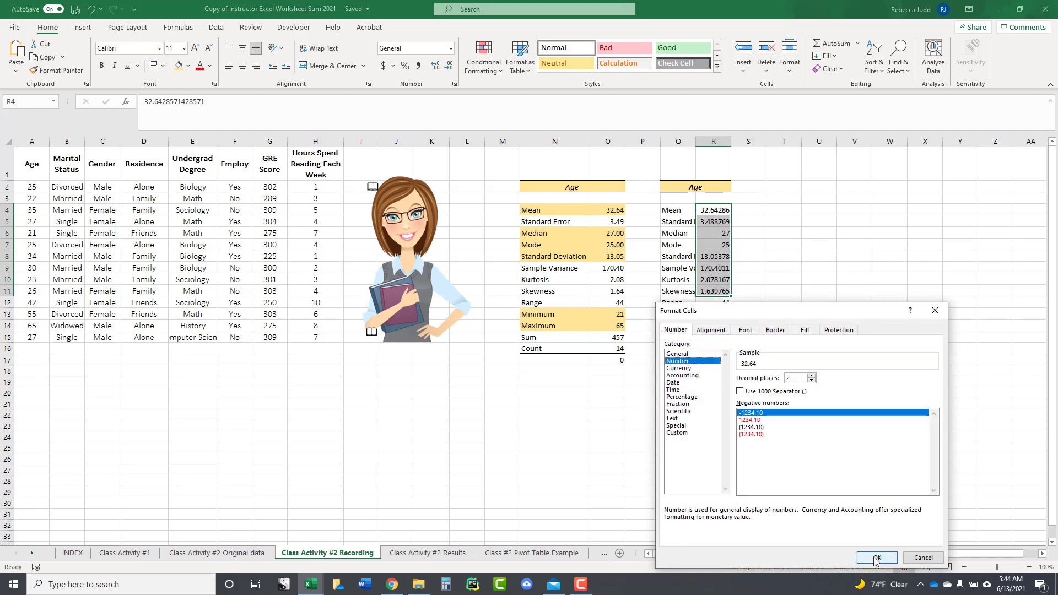
click(845, 246)
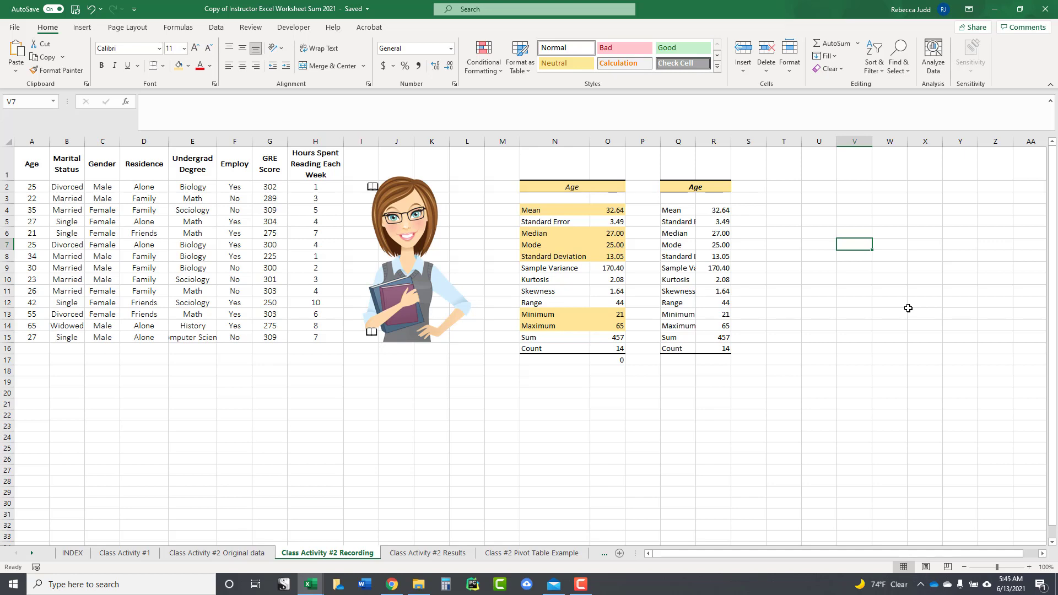
Step: Compare the Age headings in N2 and Q2 of the two statistics tables
click(560, 188)
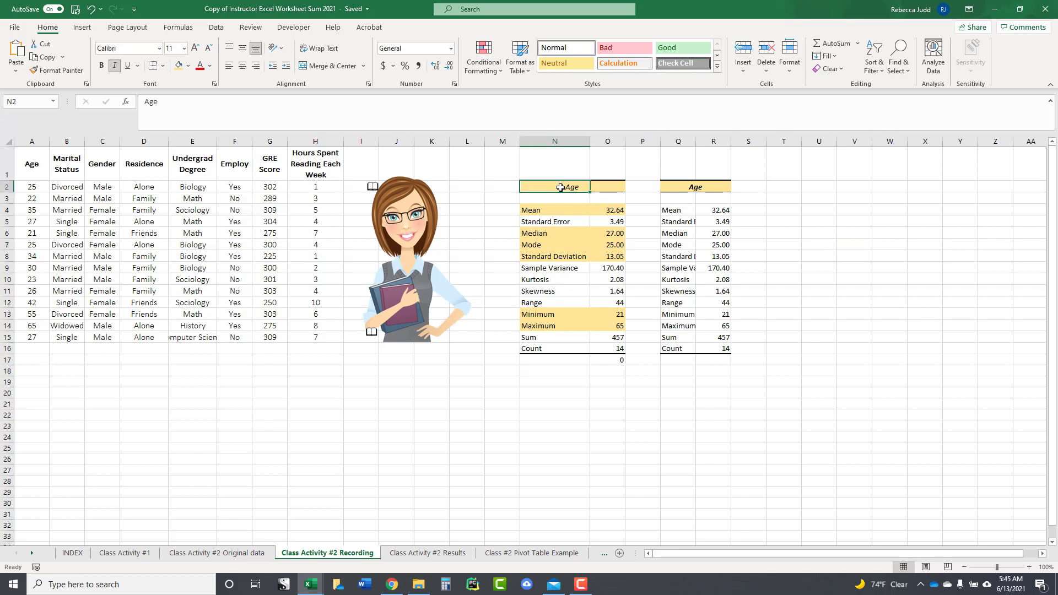
click(701, 187)
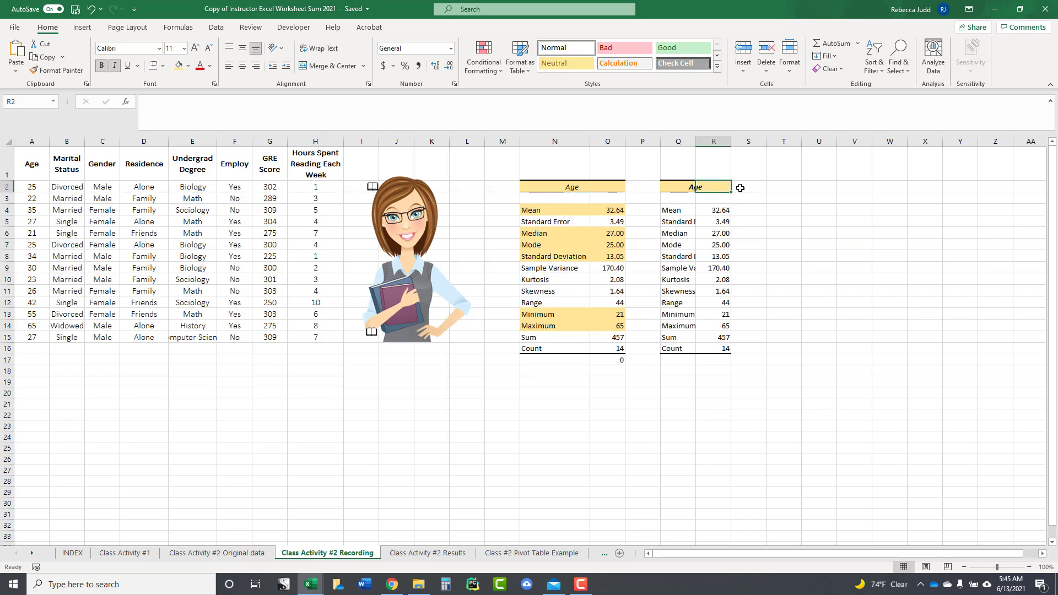
click(687, 186)
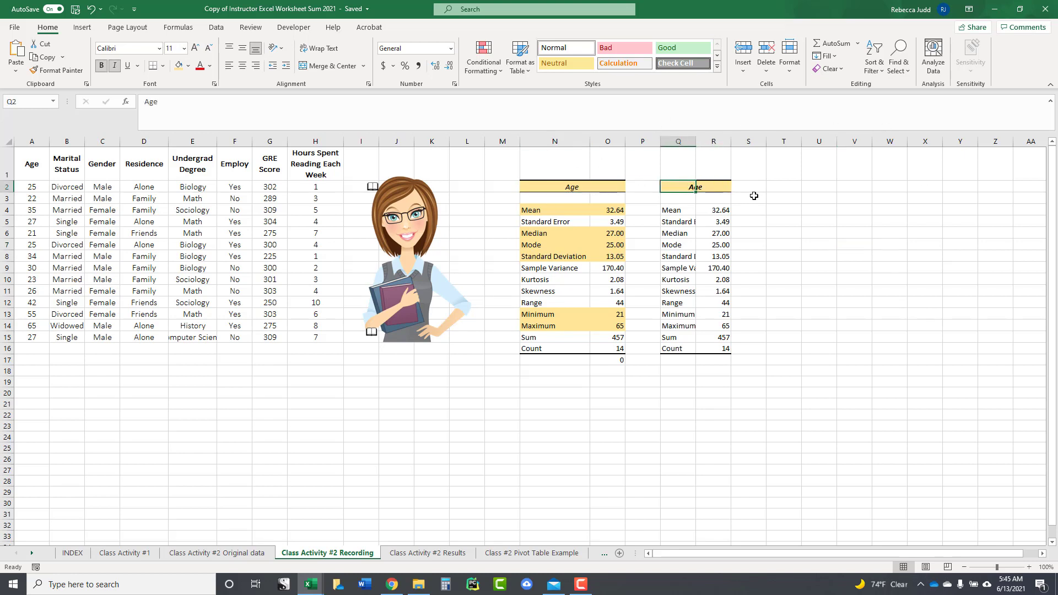
click(815, 260)
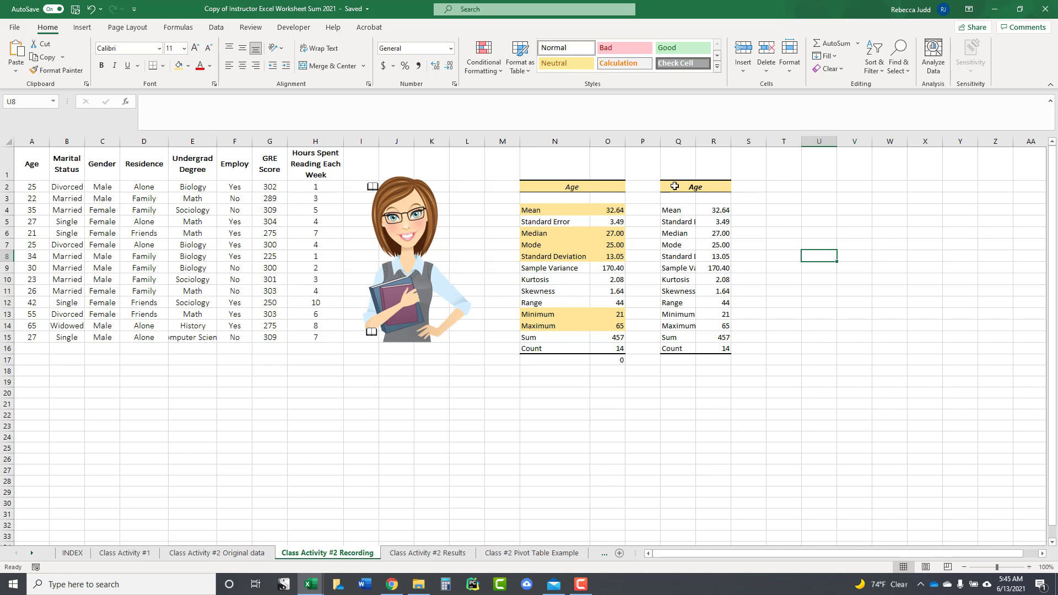
Step: Clear the second statistics table's contents in Q2:R16 and remove its cell borders
drag(675, 187, 705, 348)
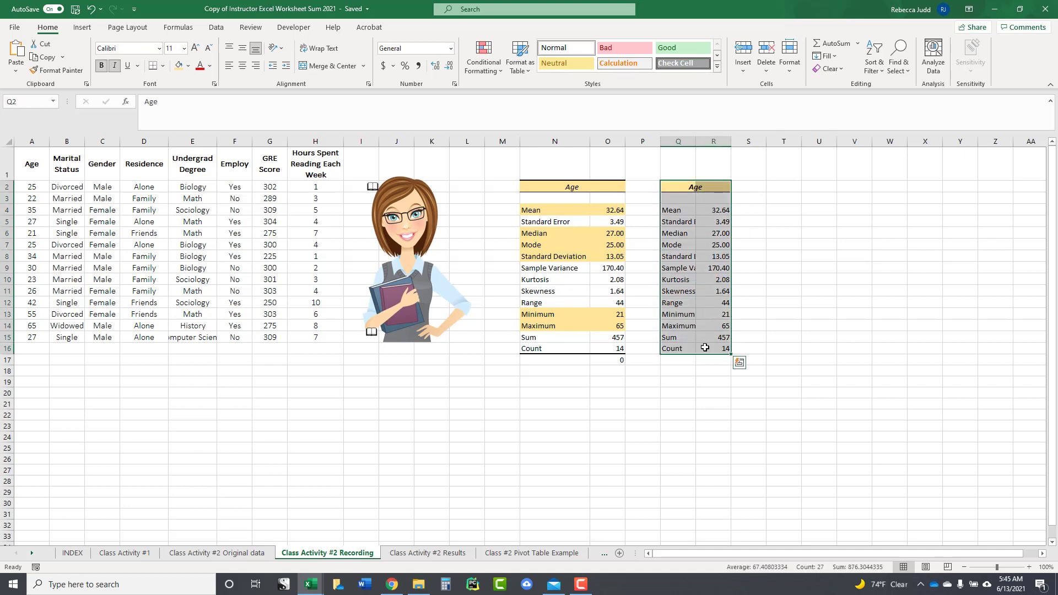
key(Delete)
right_click(685, 193)
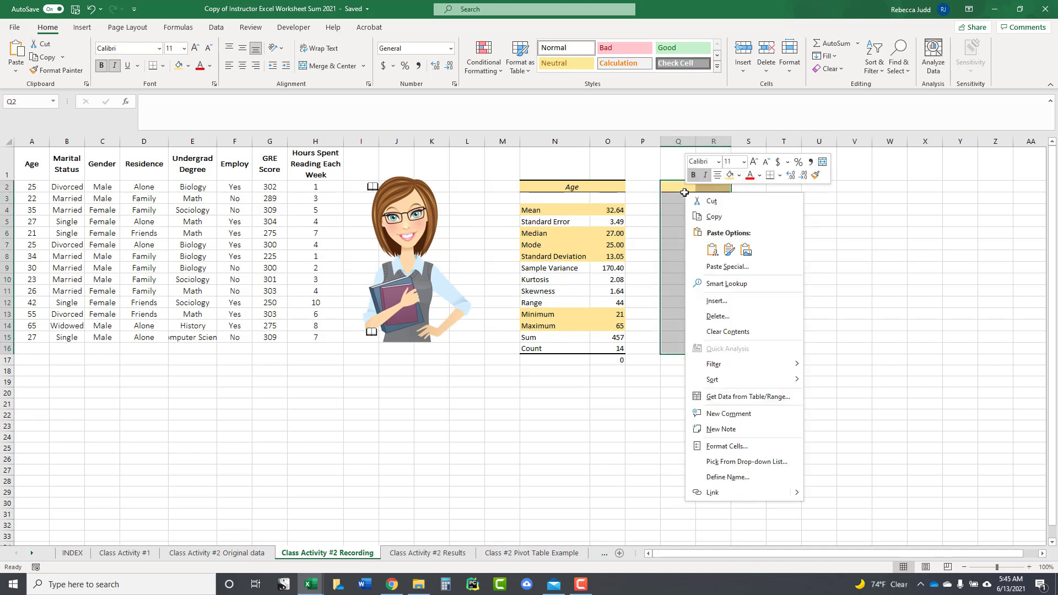
click(795, 447)
click(772, 329)
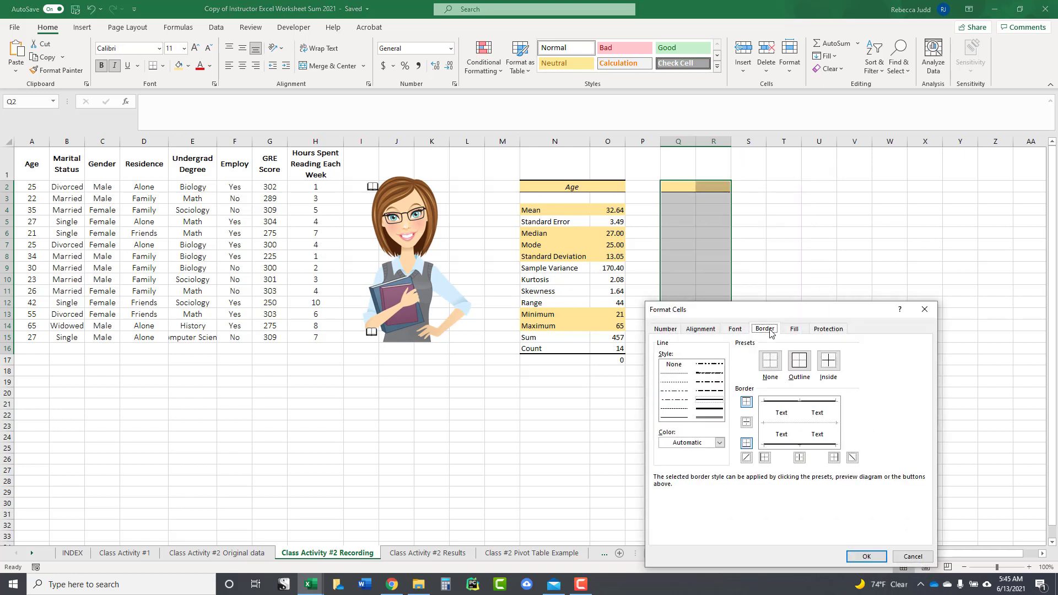
click(867, 557)
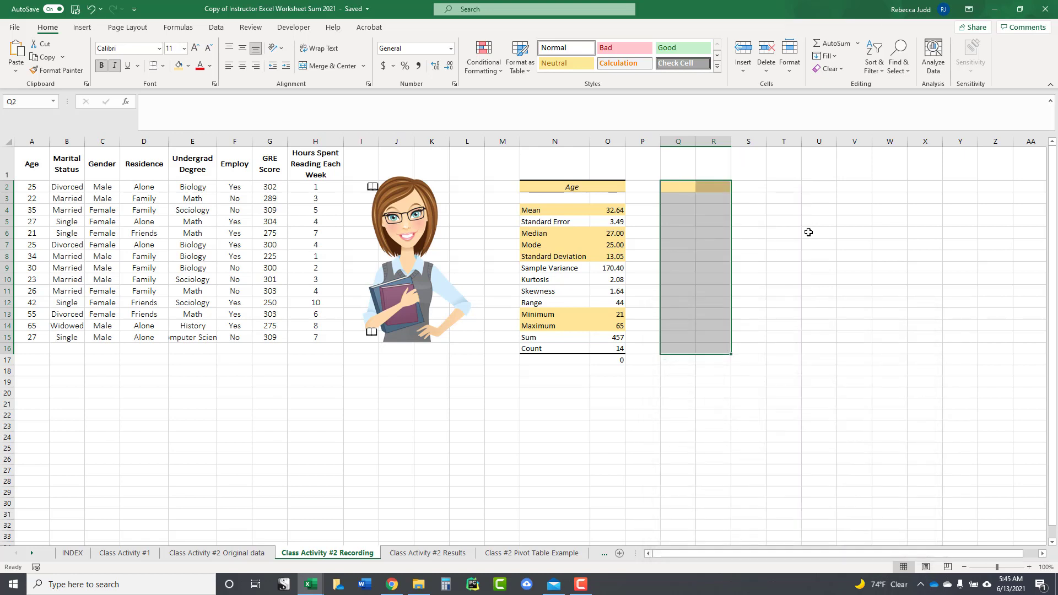
click(785, 222)
Step: Start a Descriptive Statistics analysis of the GRE scores with G1:G15 as the input range, including the heading
drag(692, 186, 711, 187)
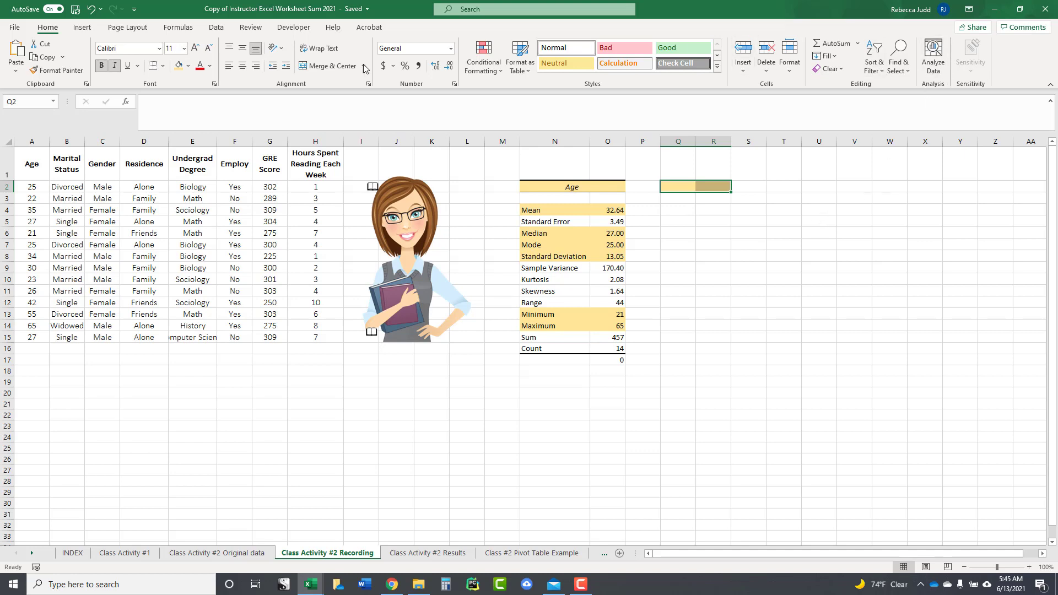
click(216, 28)
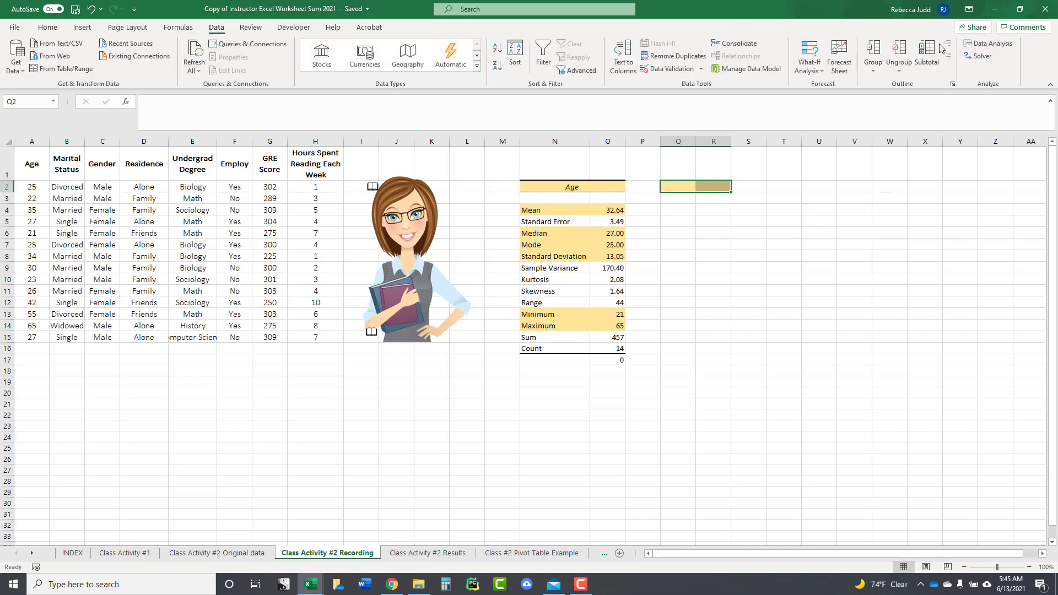
click(986, 44)
click(858, 220)
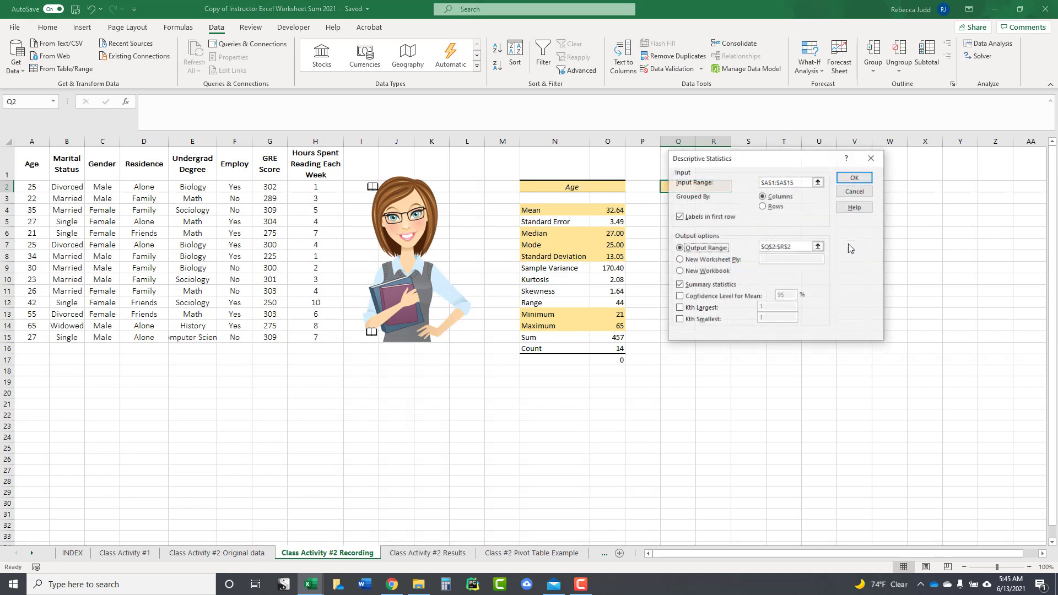
click(819, 183)
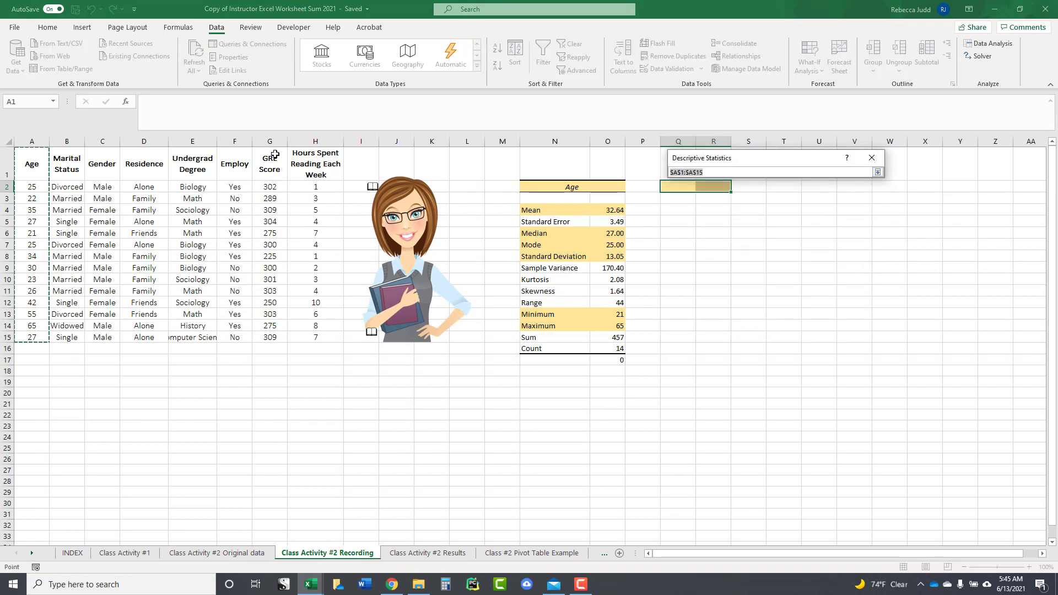
drag(275, 156, 270, 335)
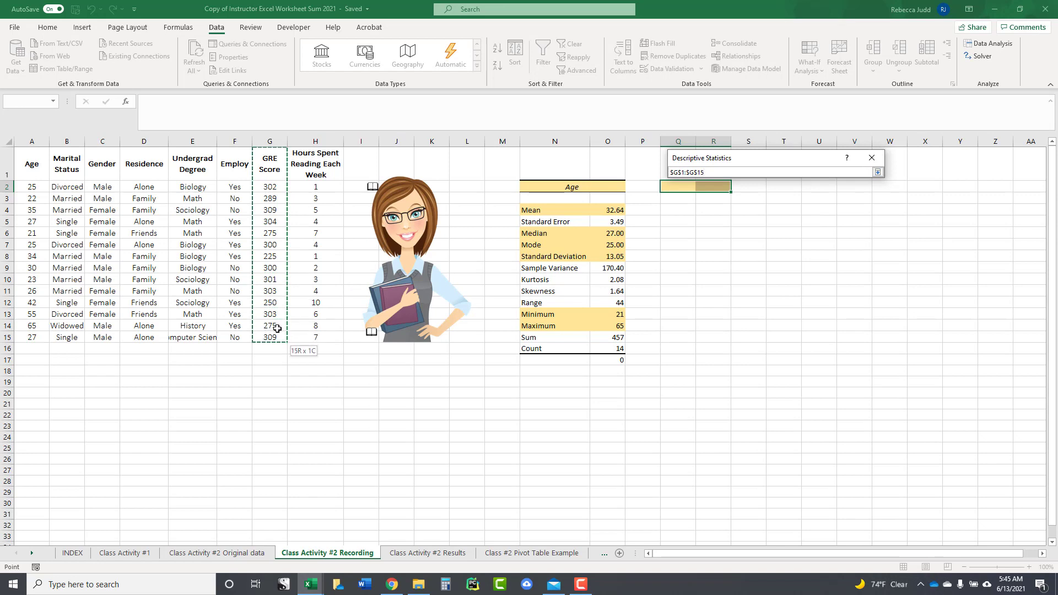
click(877, 172)
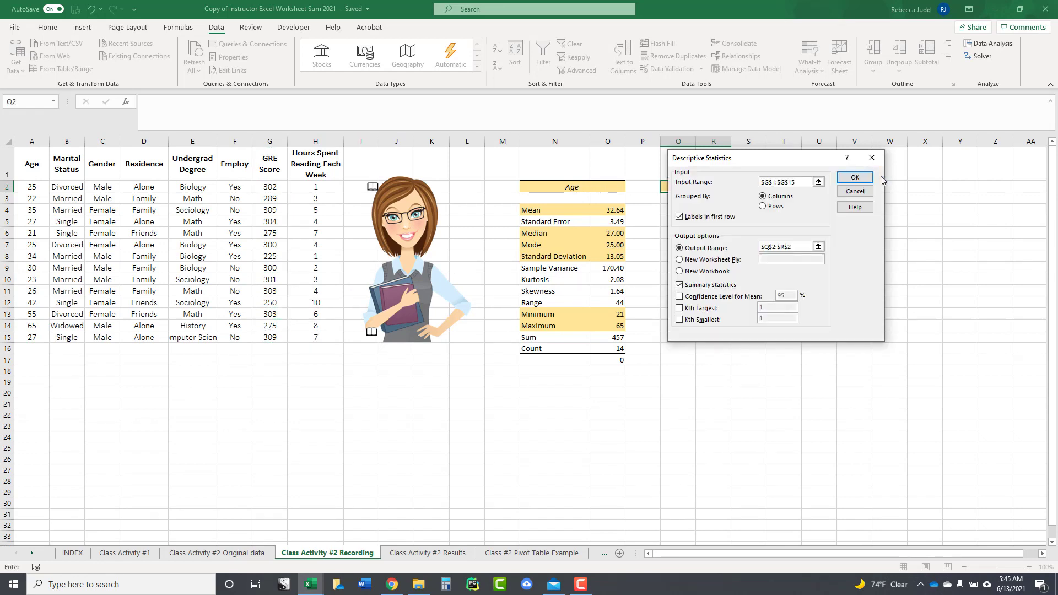
Step: Set the output range of the GRE Score analysis to Q2:R2
click(819, 247)
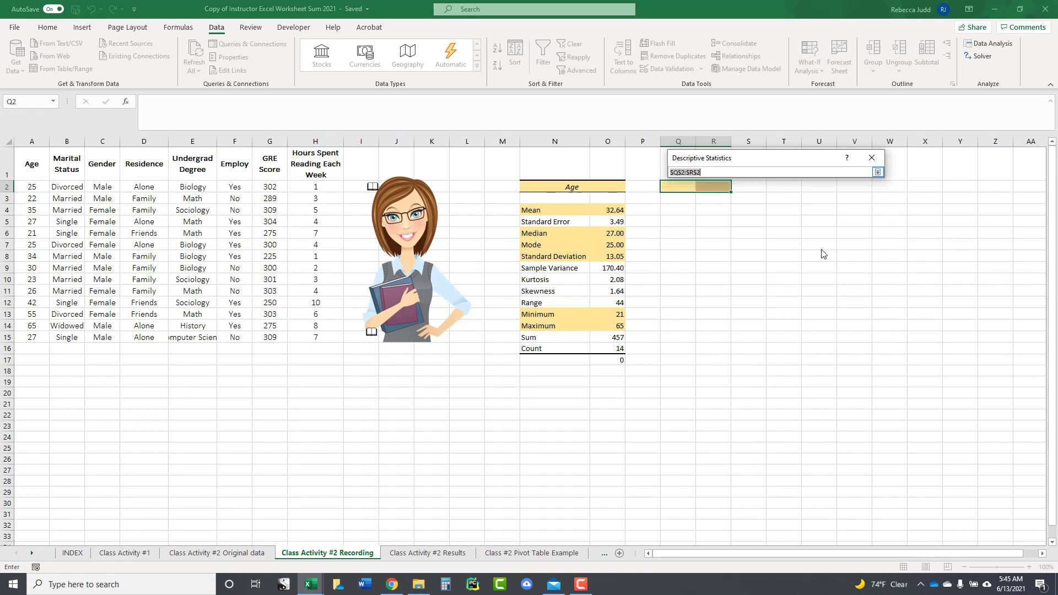
drag(681, 186, 709, 186)
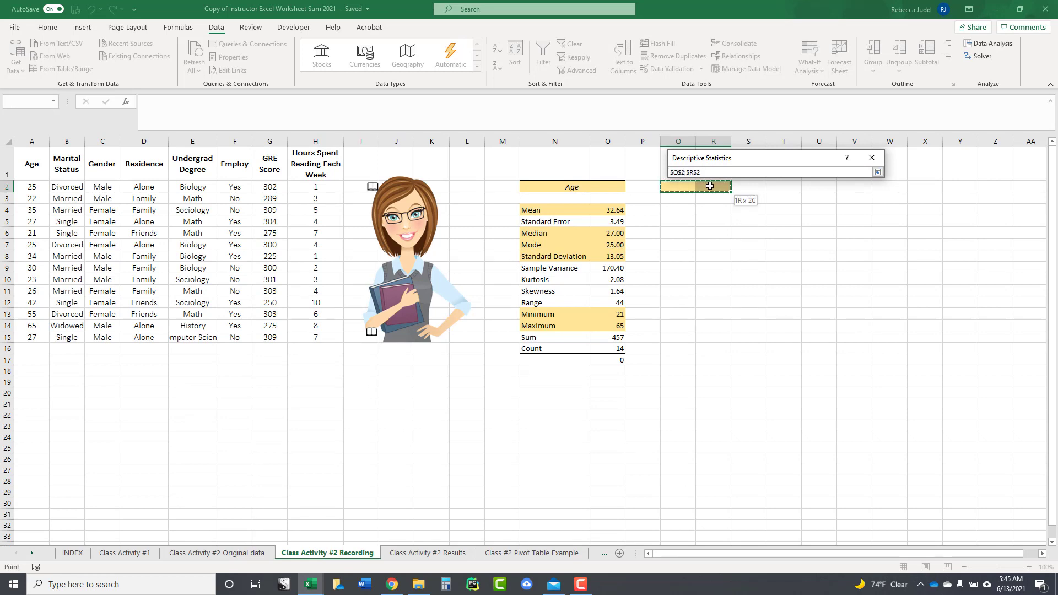
click(878, 174)
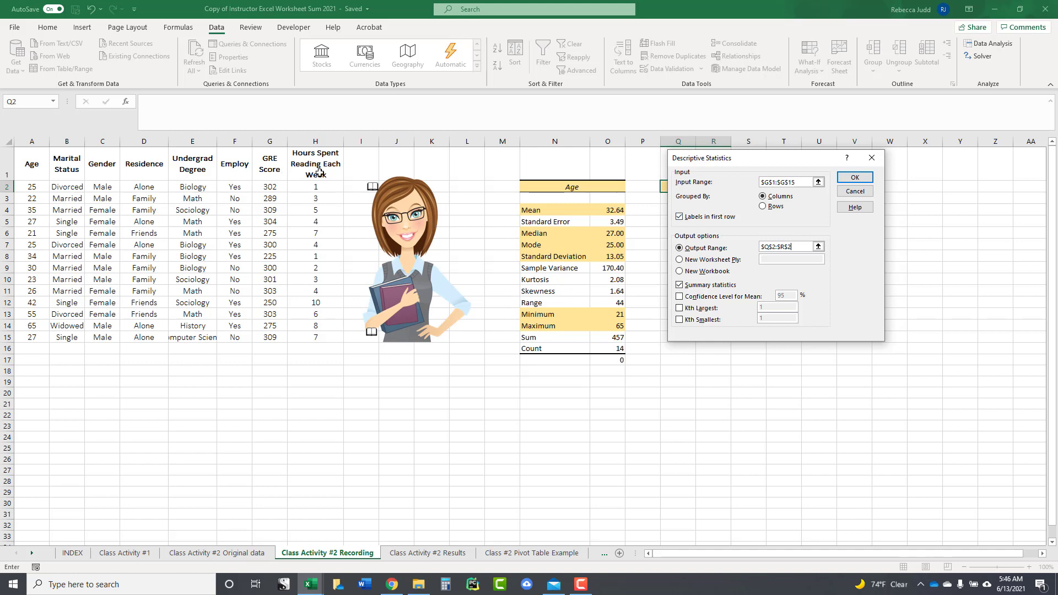
Step: Generate the GRE Score statistics, then give the heading in Q2:R2 a light gold fill and bold text
click(855, 177)
click(686, 187)
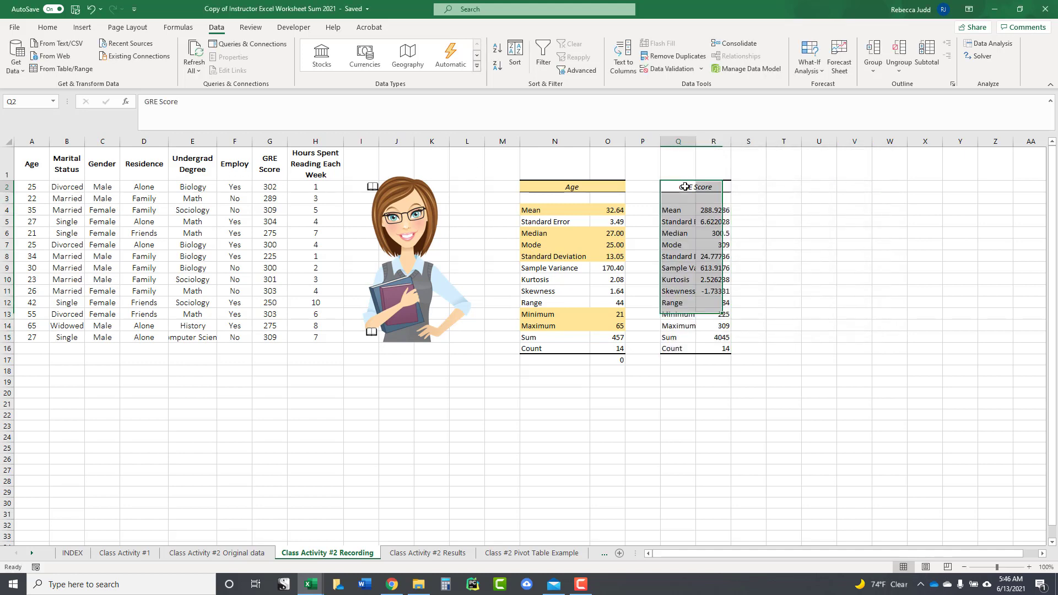
click(48, 27)
click(178, 66)
click(101, 65)
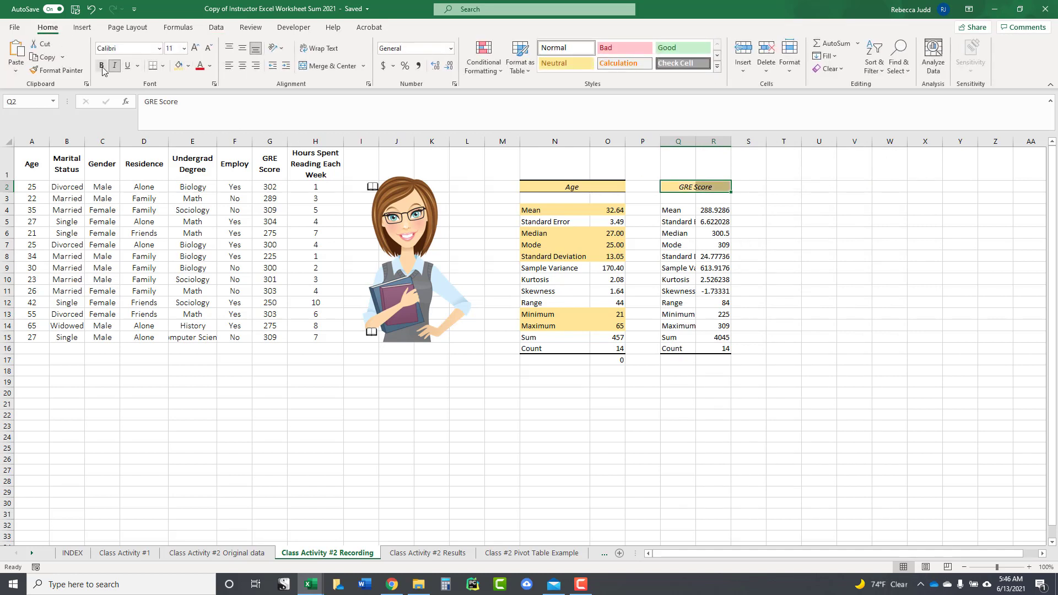
Step: Format the GRE Score statistics in R4:R11 as Number with two decimal places
drag(701, 210, 728, 292)
right_click(729, 292)
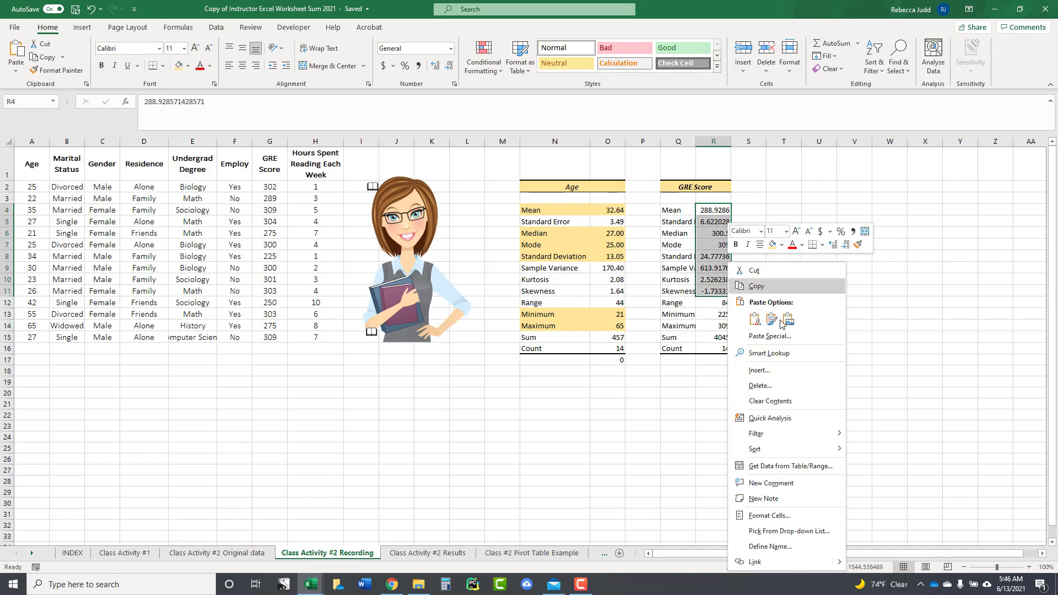
click(798, 516)
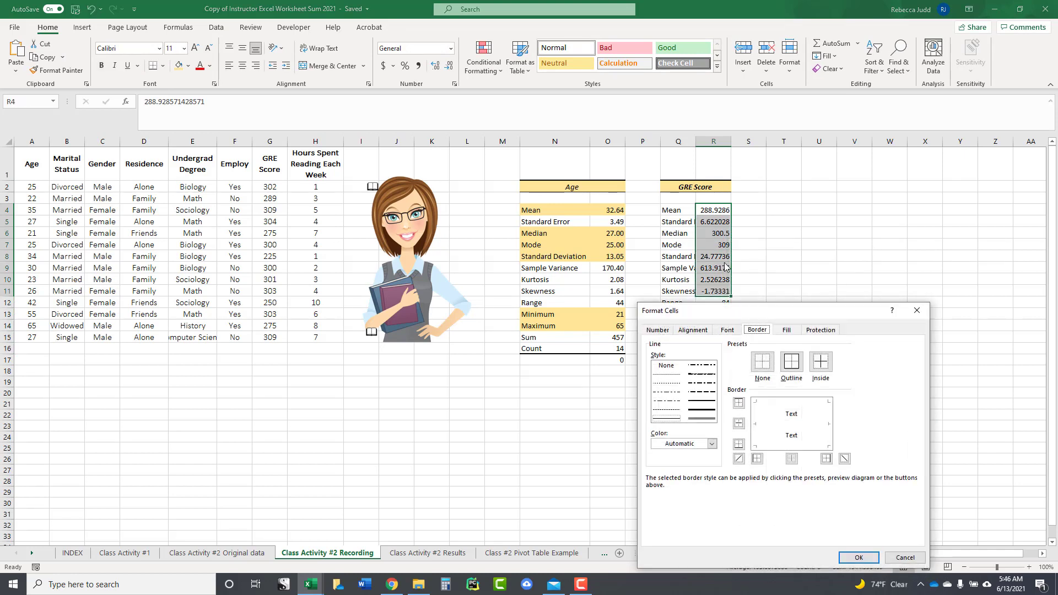
click(659, 331)
click(664, 363)
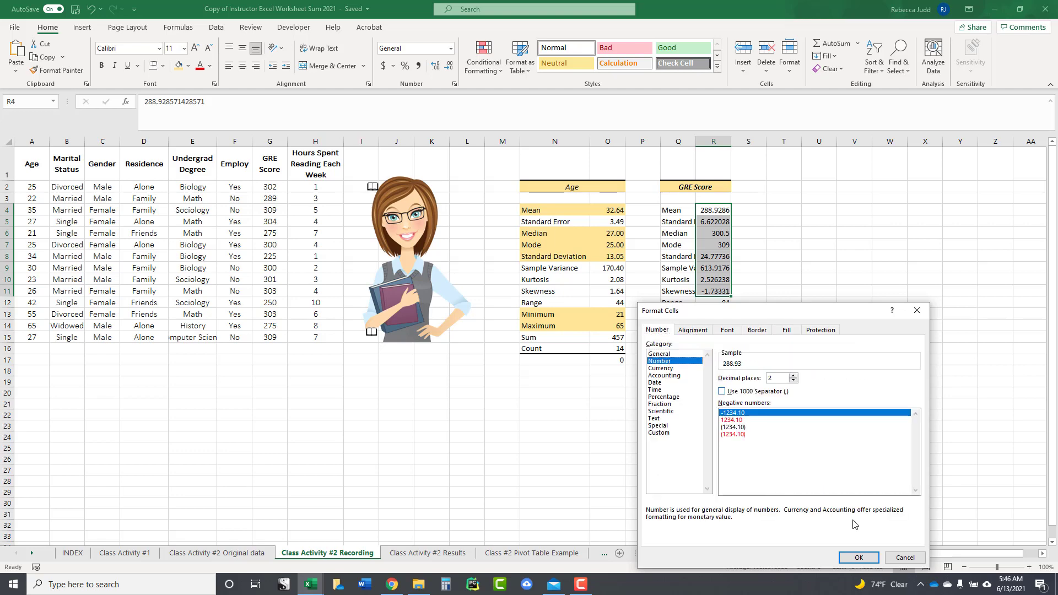
click(858, 557)
click(854, 392)
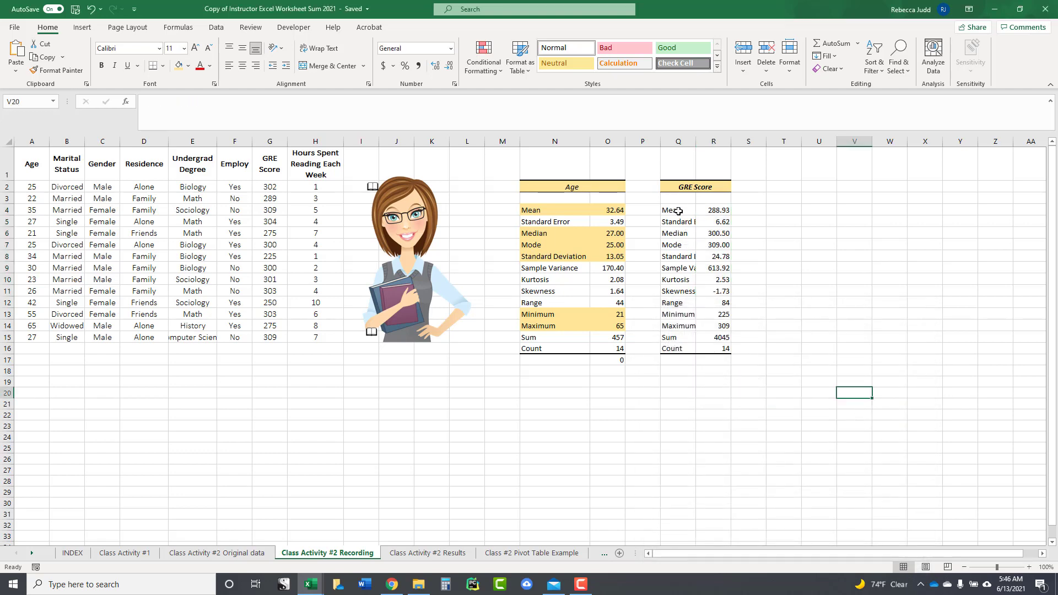
Step: Highlight the Mean, Median, Mode, Standard Deviation, Minimum and Maximum rows of the GRE Score table in light gold
drag(680, 213, 711, 210)
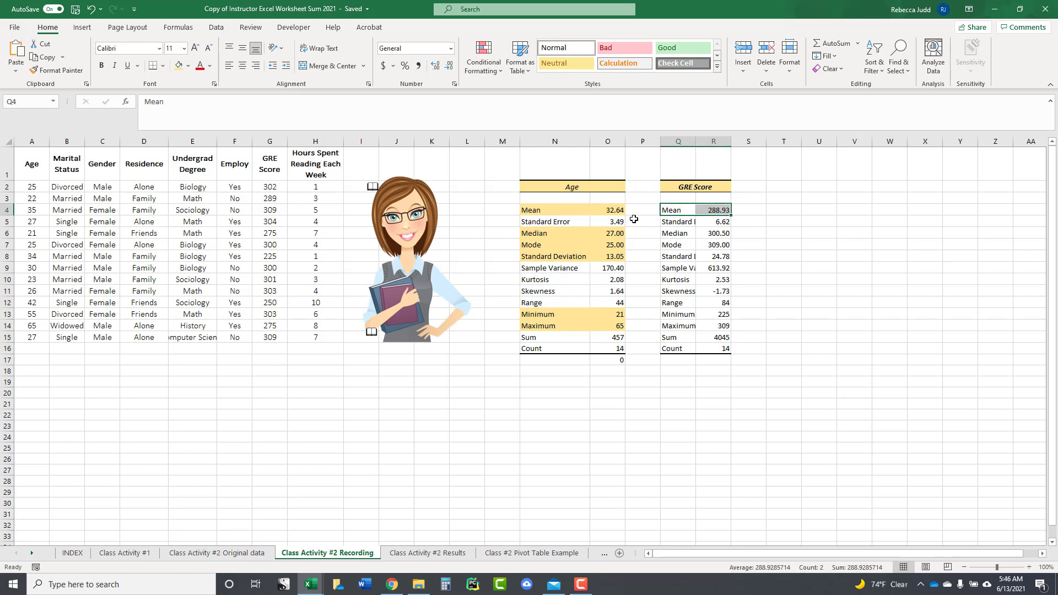
drag(691, 233, 716, 254)
click(188, 66)
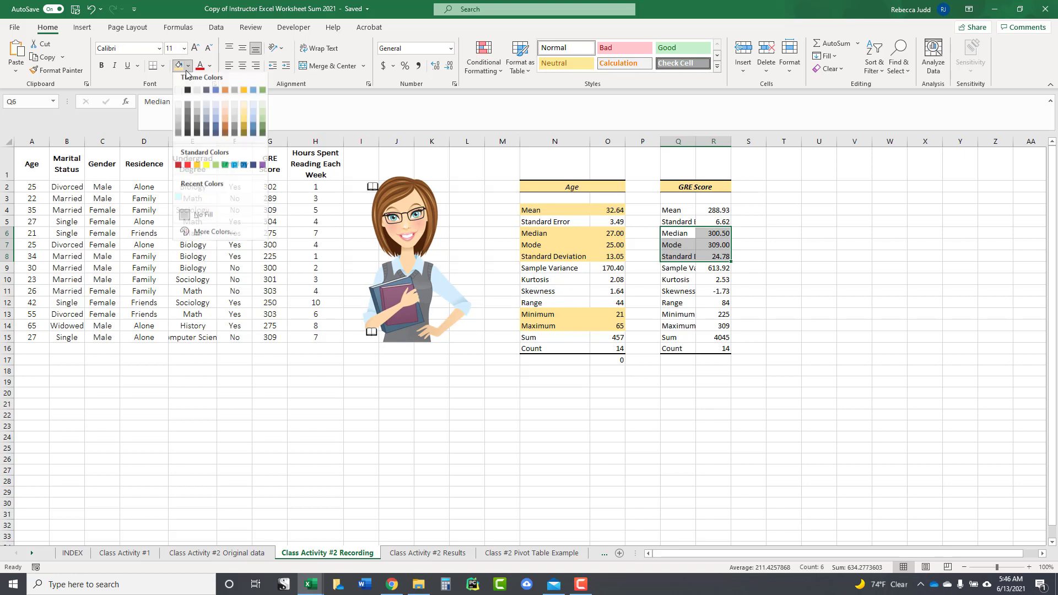
click(243, 116)
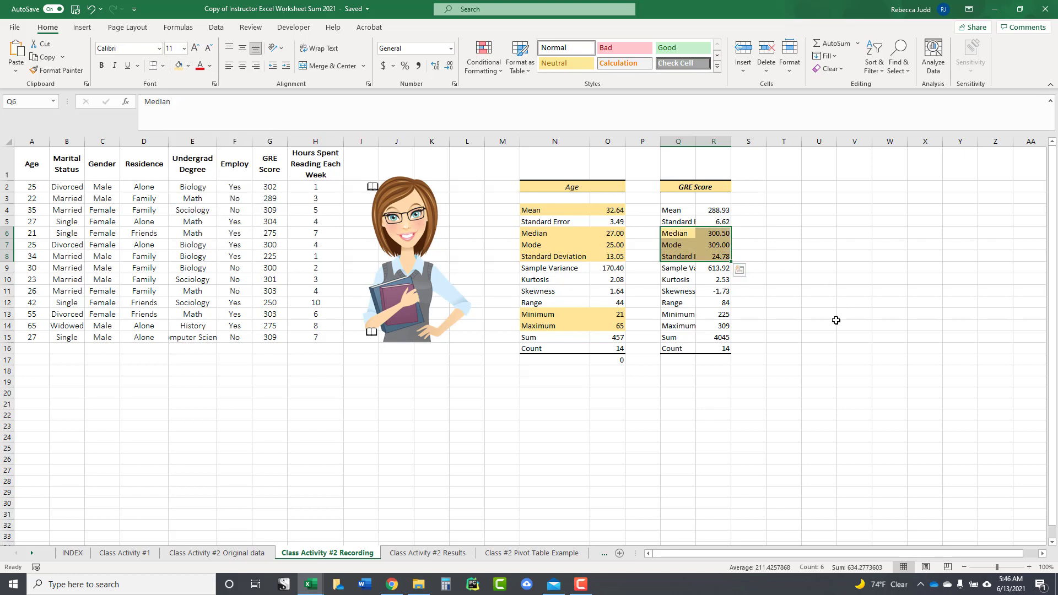
mouse_move(713, 314)
mouse_down()
mouse_move(710, 325)
mouse_move(683, 317)
mouse_move(705, 324)
mouse_up()
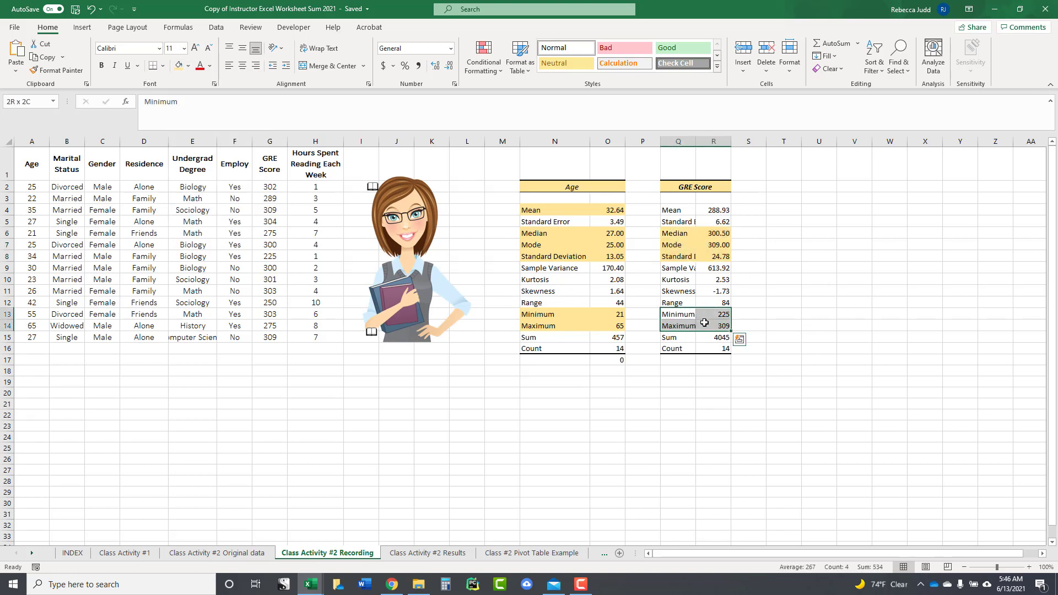
click(179, 66)
click(810, 356)
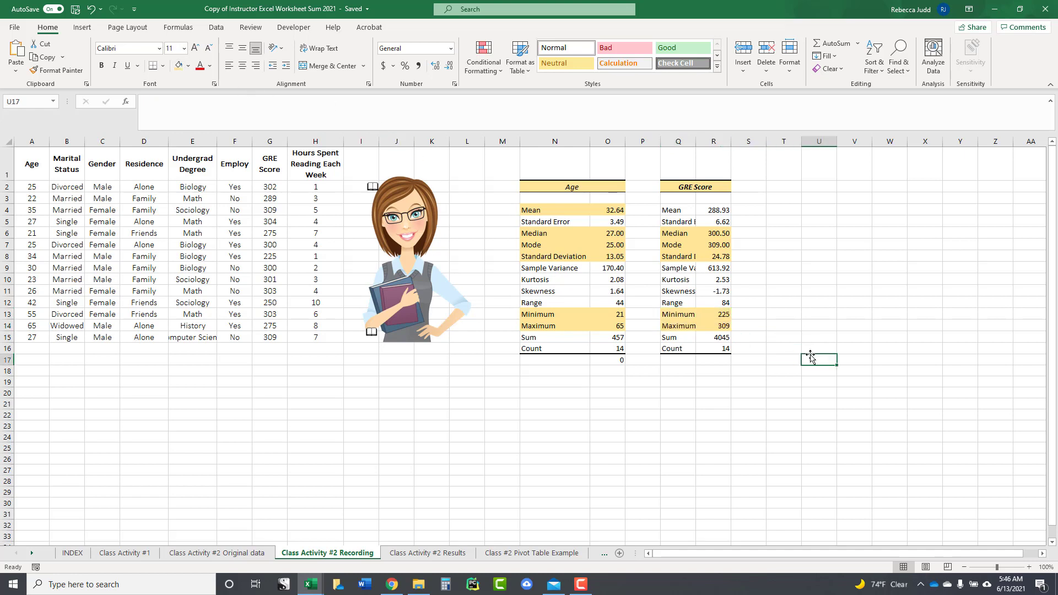
click(723, 349)
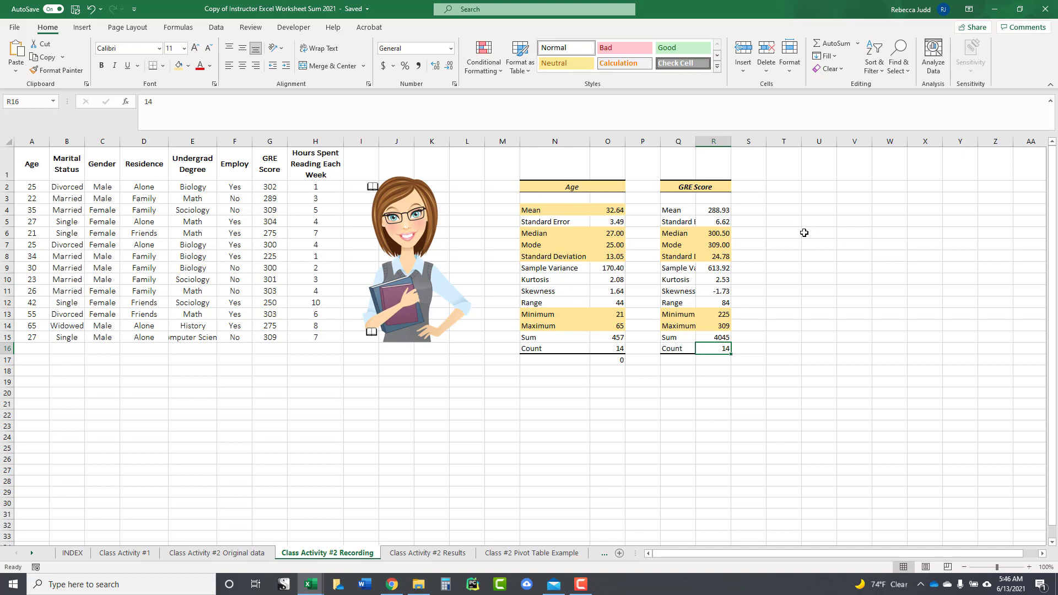
drag(675, 210, 716, 210)
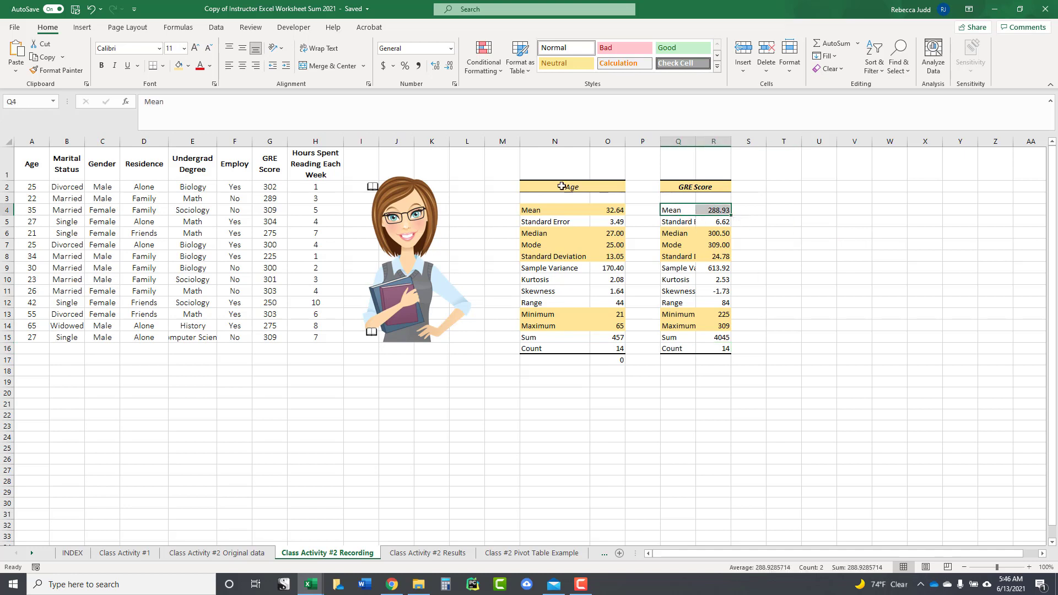
click(178, 66)
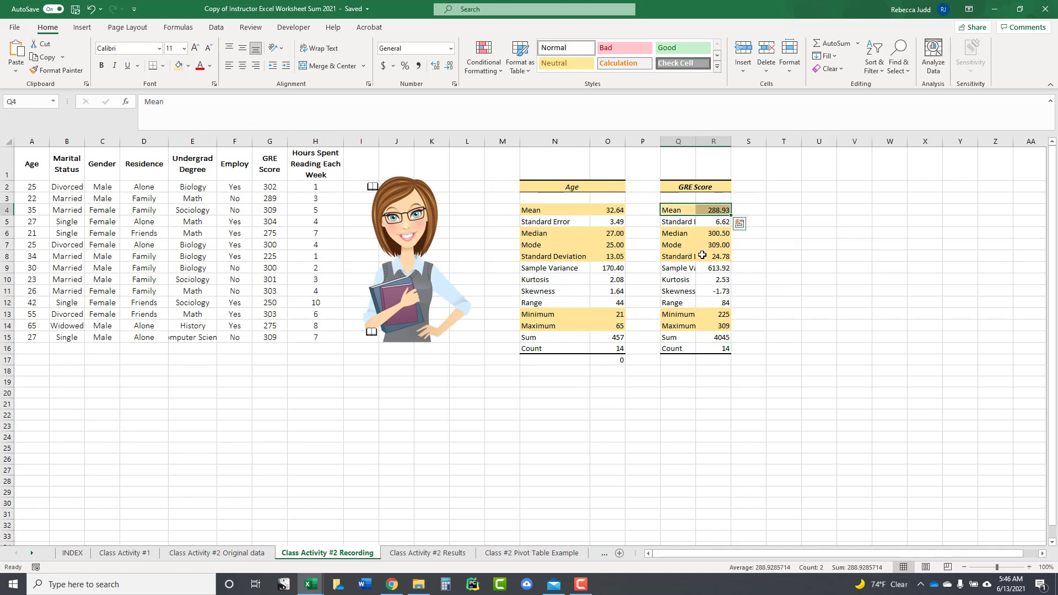
Step: Examine the GRE Score standard deviation, median, mode and maximum, comparing the mode in R7 with the maximum in R14
click(702, 255)
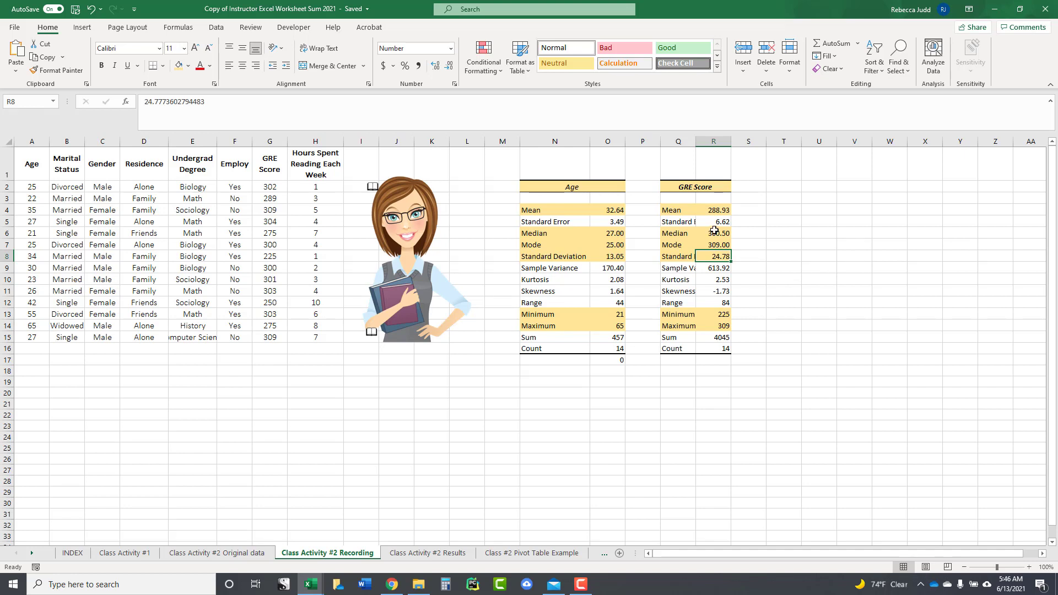
click(716, 232)
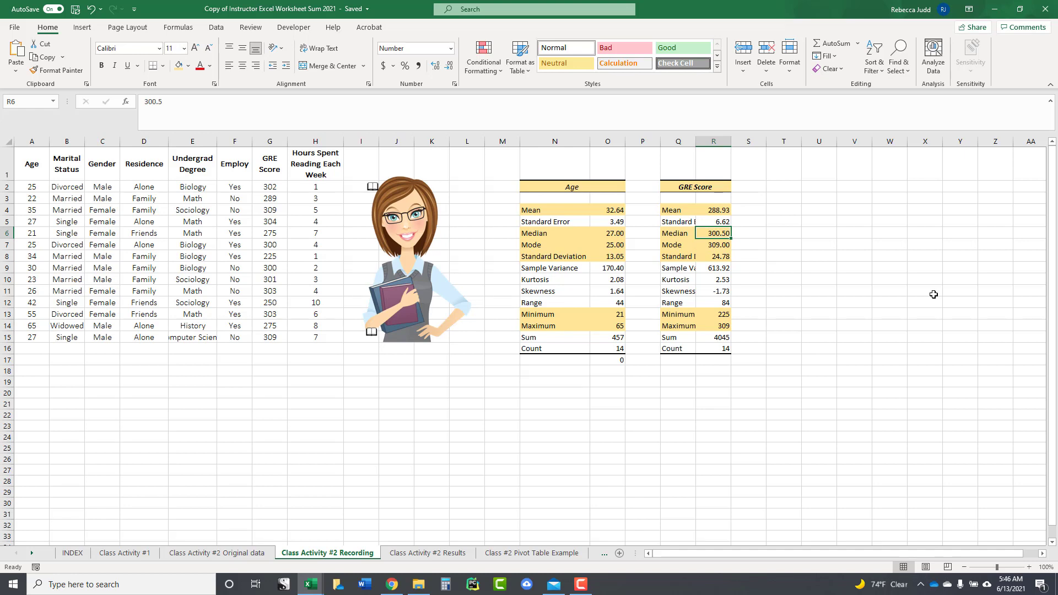
click(729, 246)
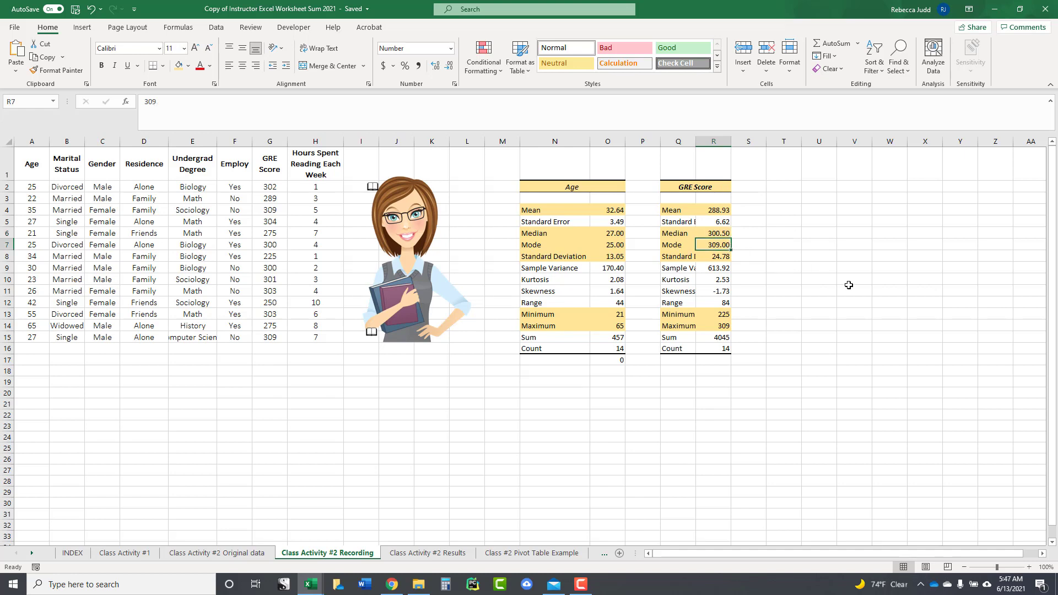
click(735, 330)
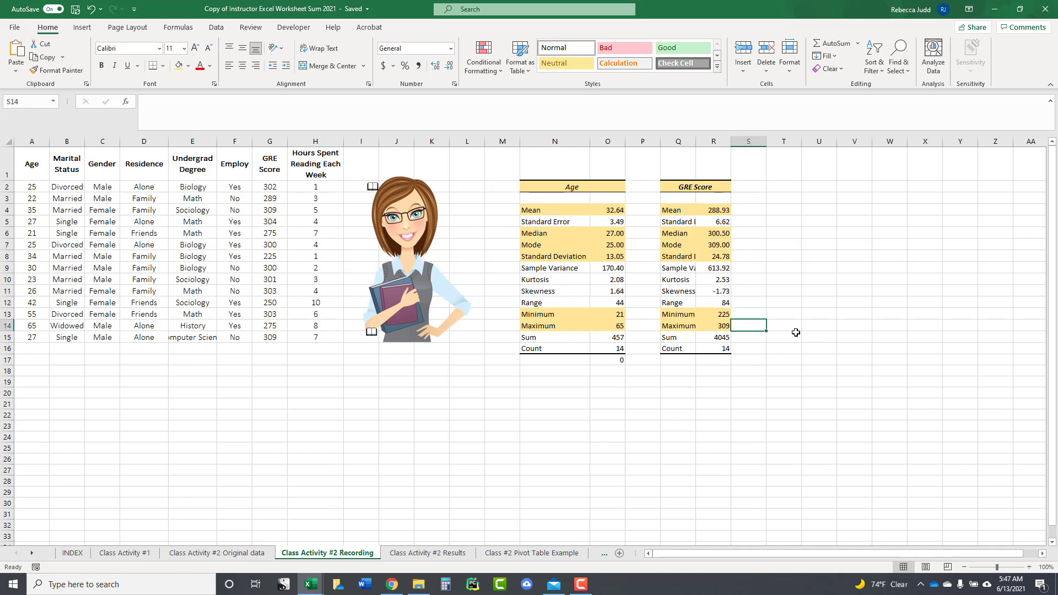
click(726, 327)
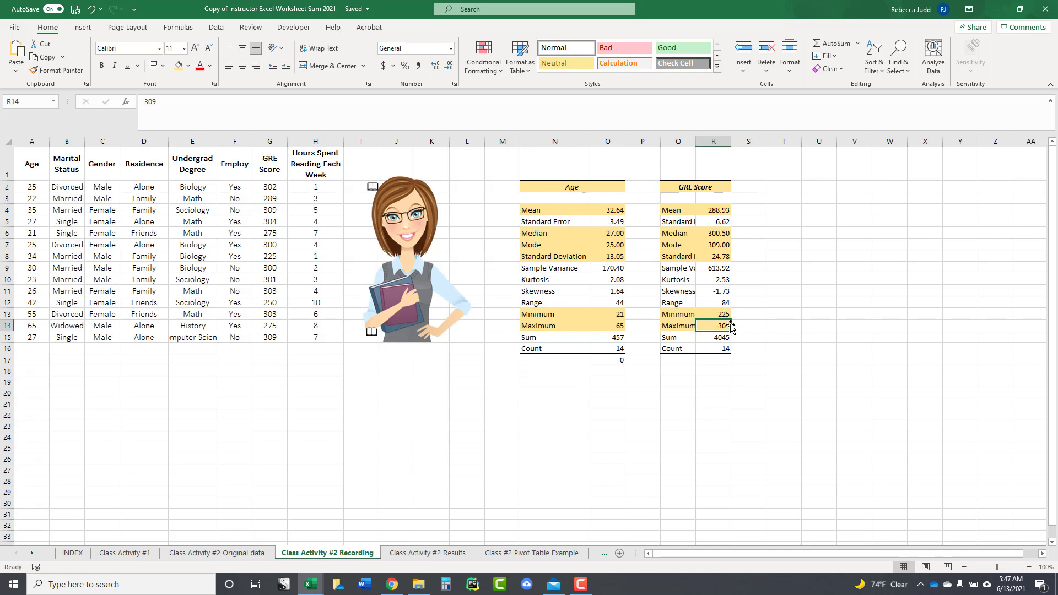
click(705, 245)
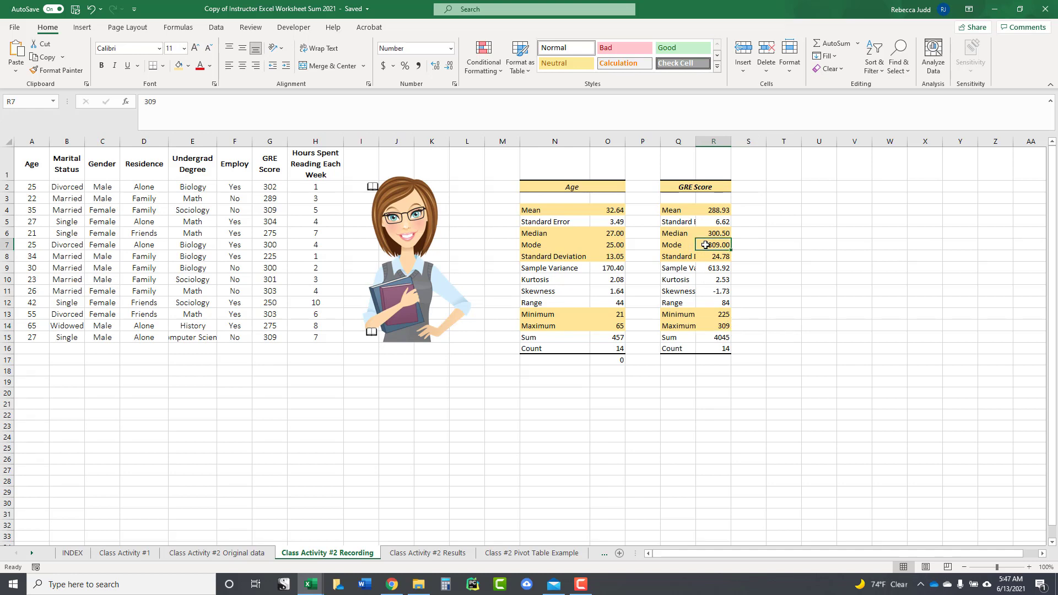
click(726, 328)
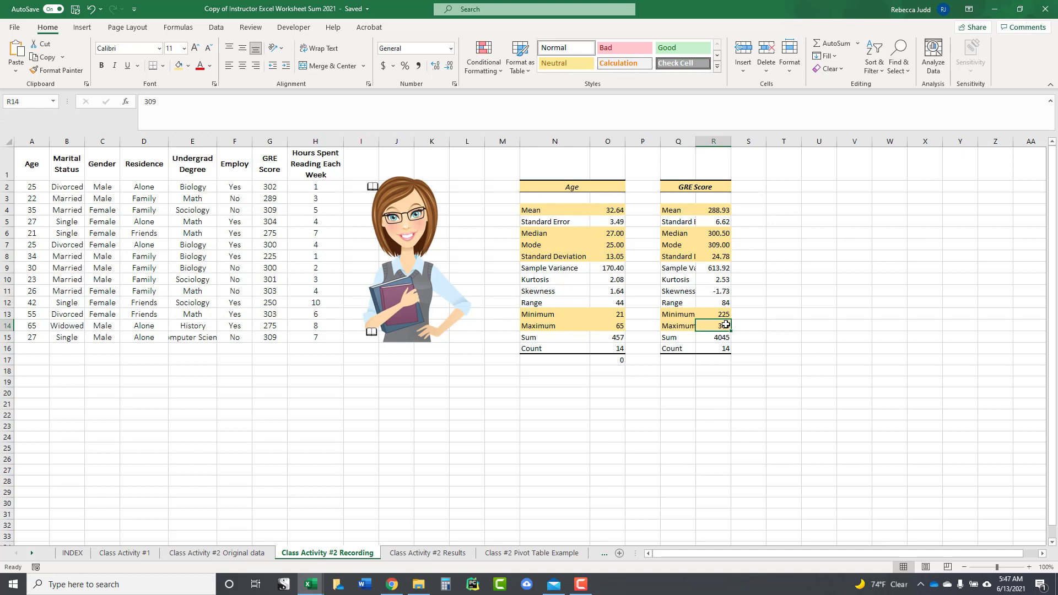
click(711, 246)
click(724, 328)
click(840, 357)
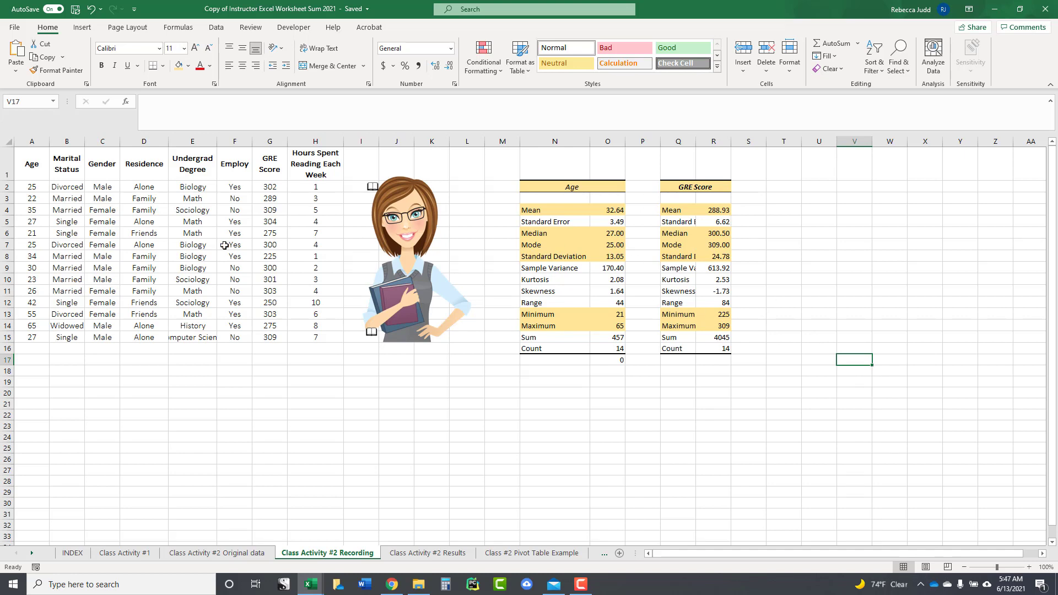
Step: Start a Descriptive Statistics analysis of Hours Spent Reading Each Week with H2:H15 as the input range, excluding the heading
click(794, 186)
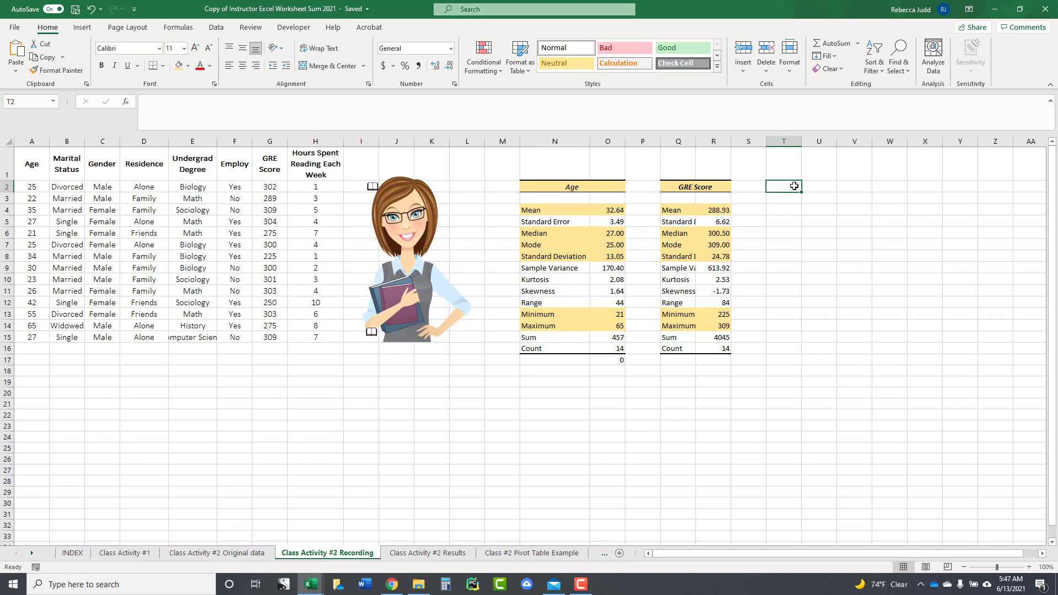
click(337, 165)
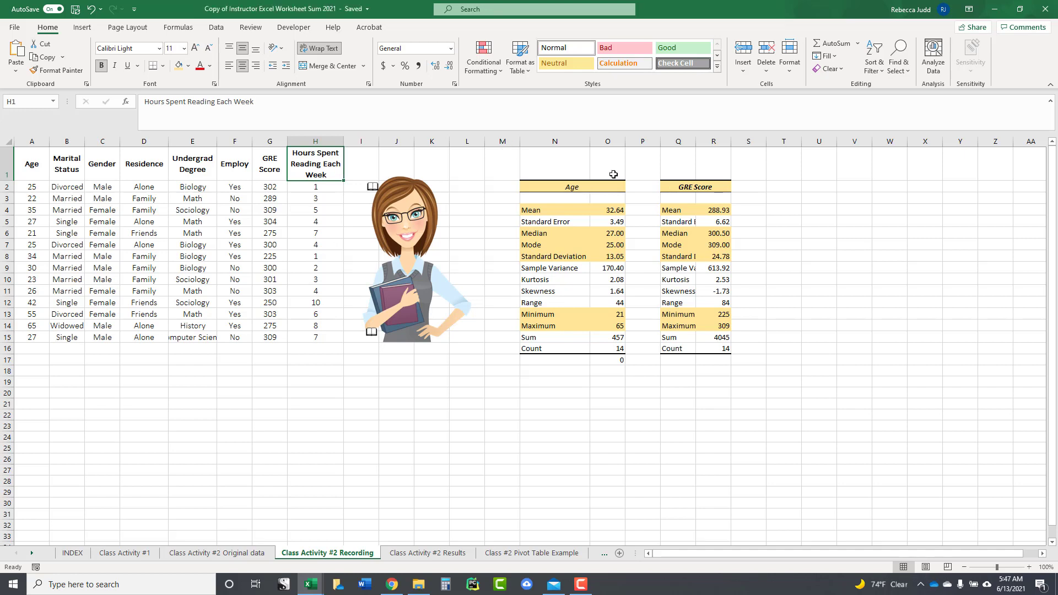
click(785, 188)
drag(801, 191, 819, 187)
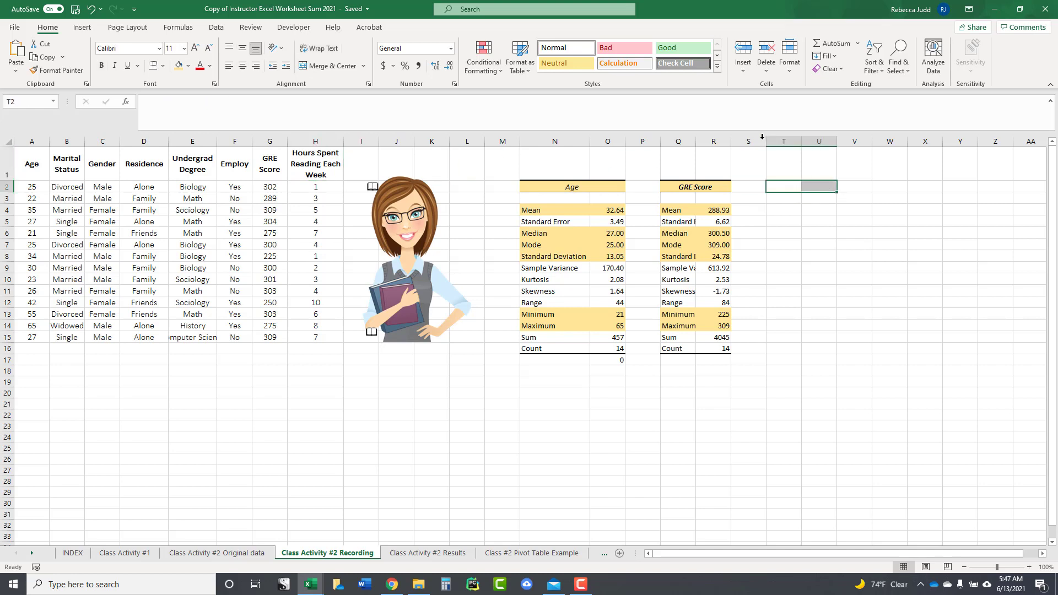
click(216, 27)
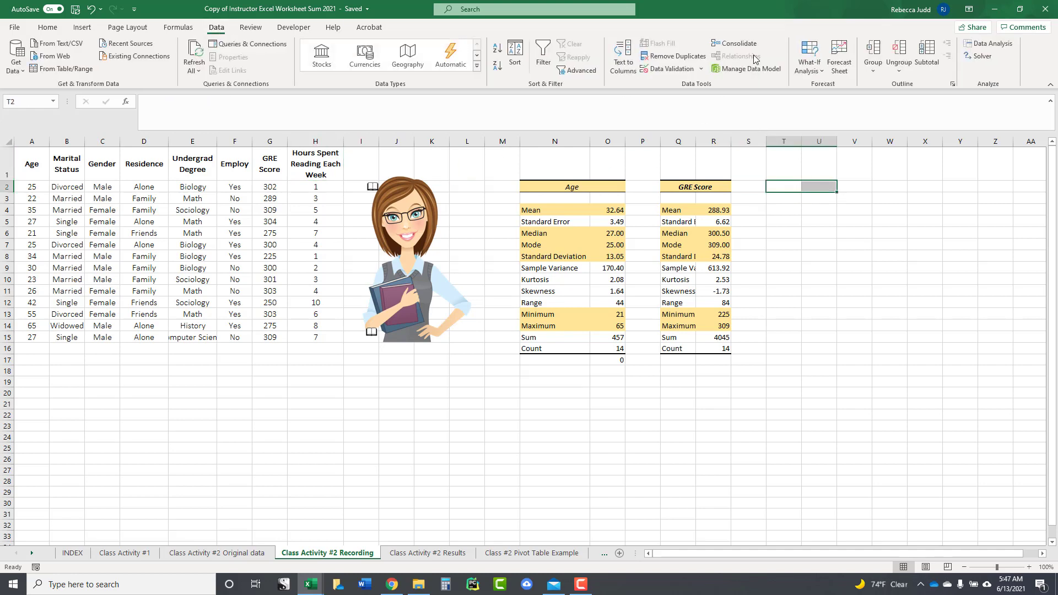
click(989, 43)
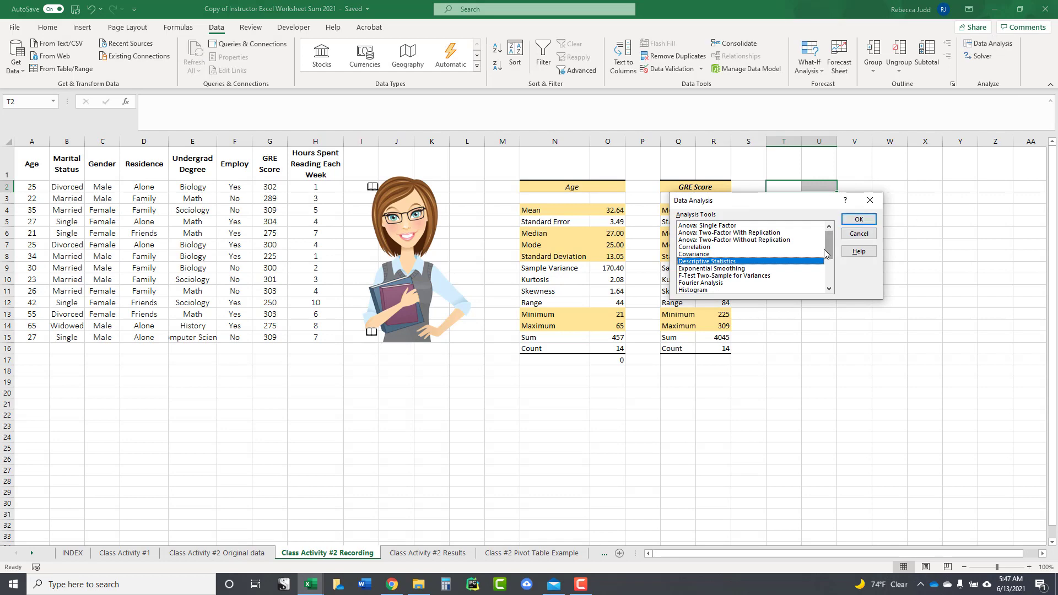
click(857, 221)
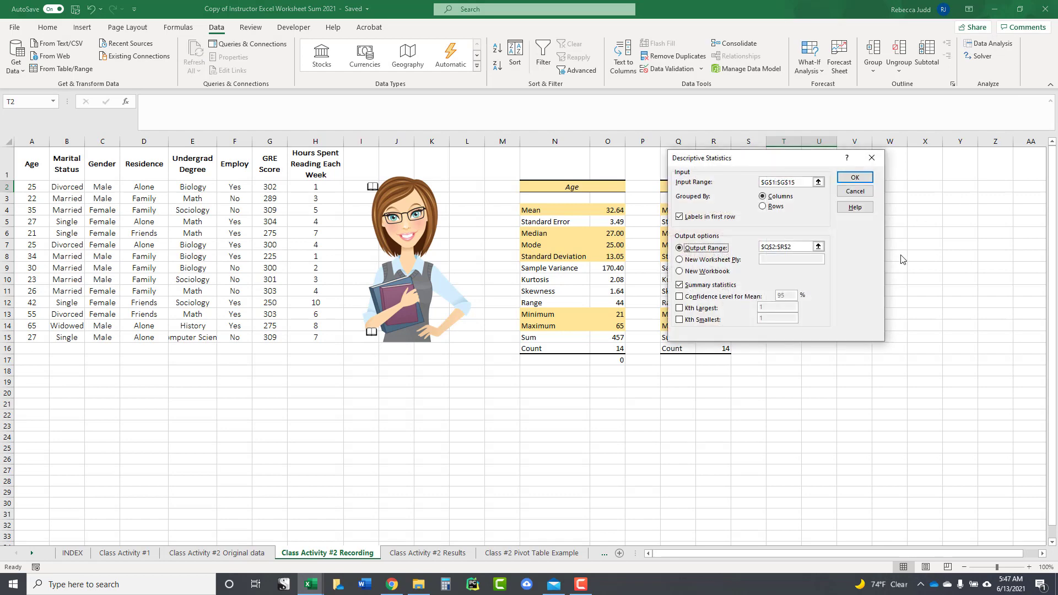
click(818, 182)
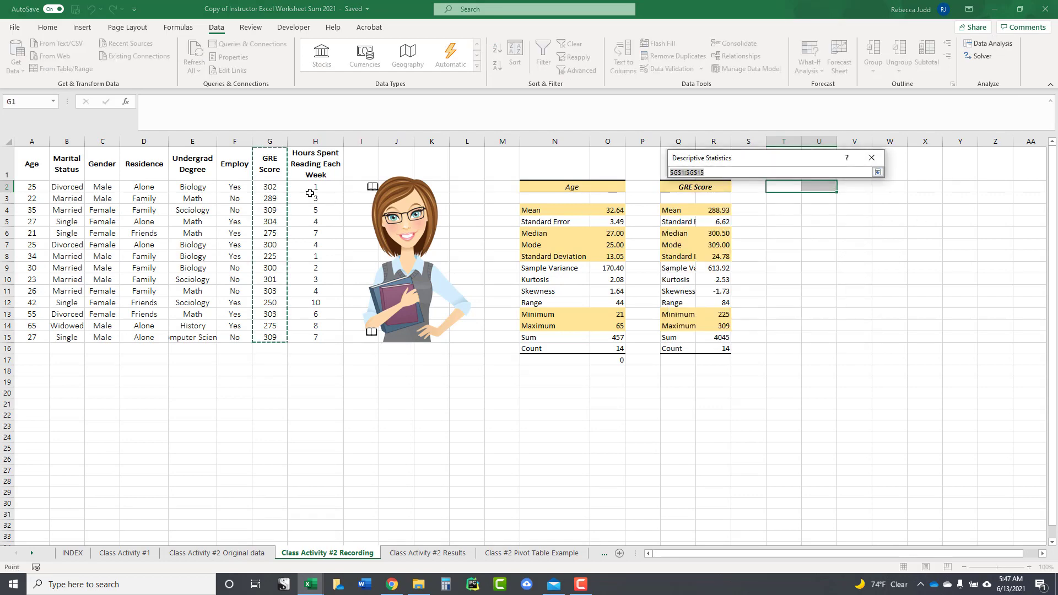
drag(316, 188, 314, 332)
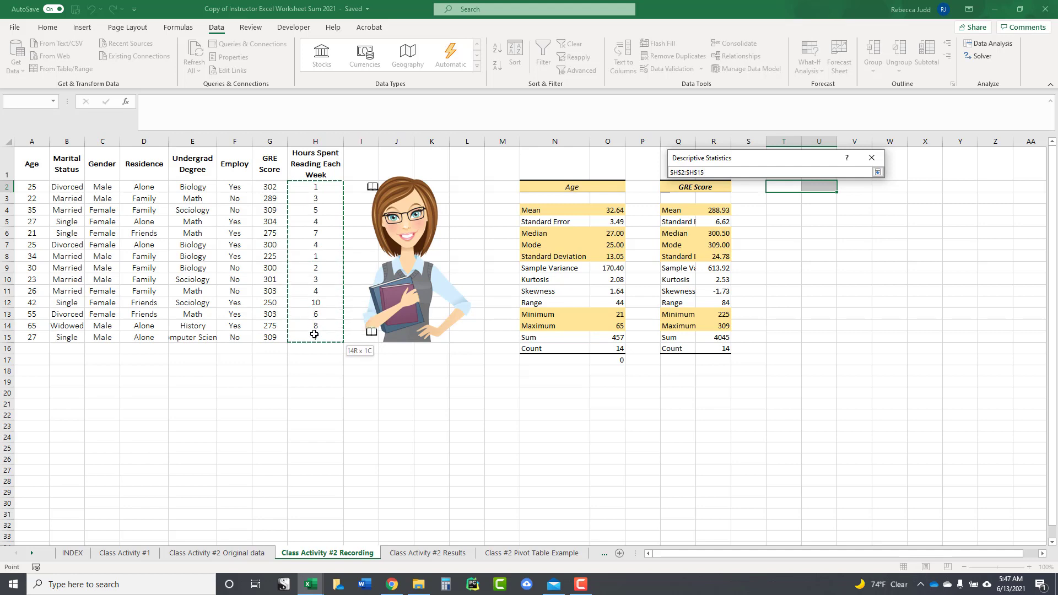
click(305, 188)
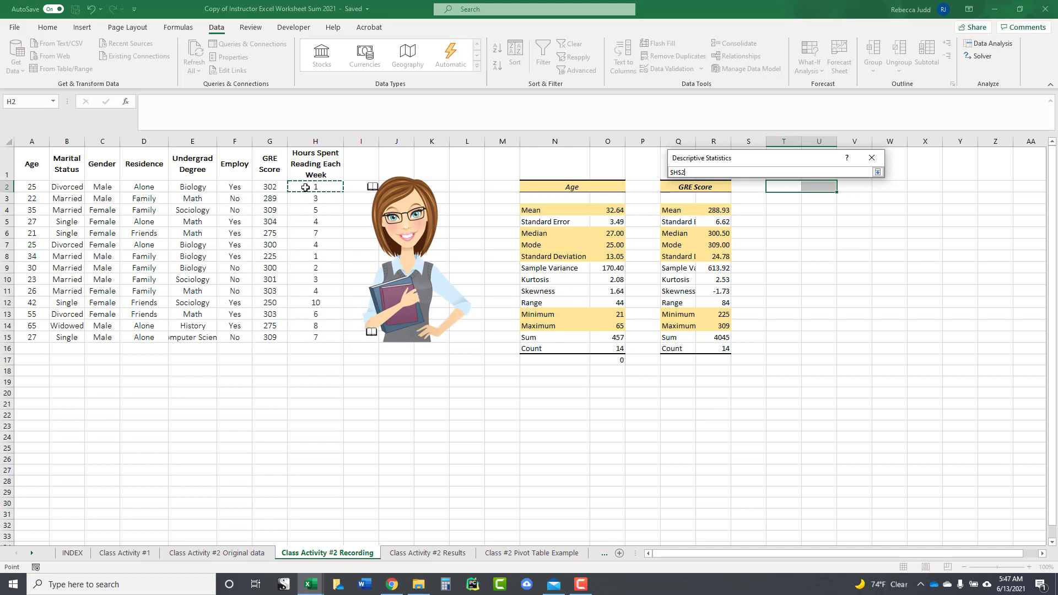
drag(305, 188, 312, 334)
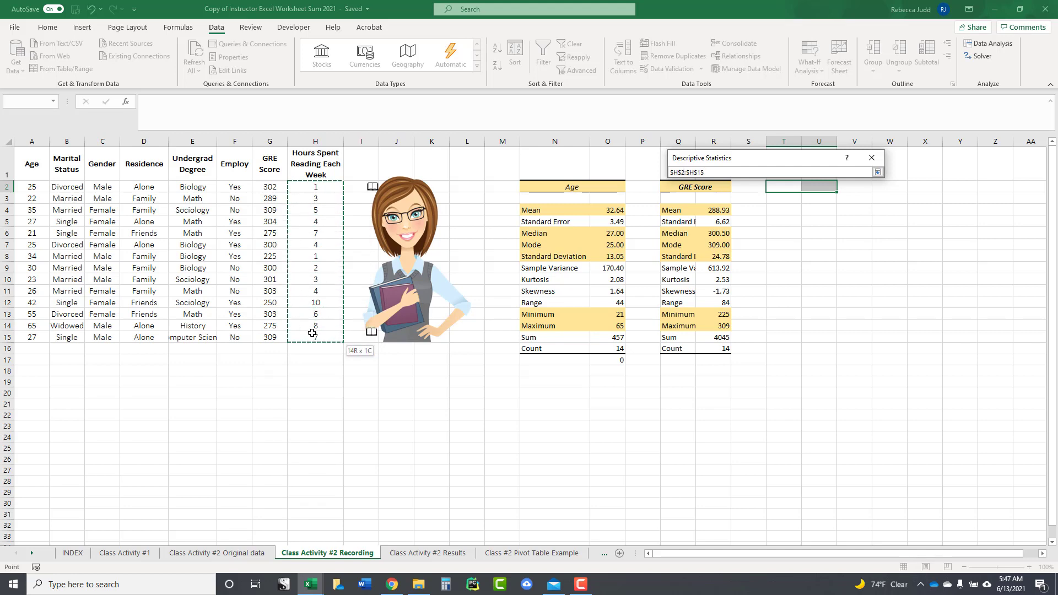
click(877, 172)
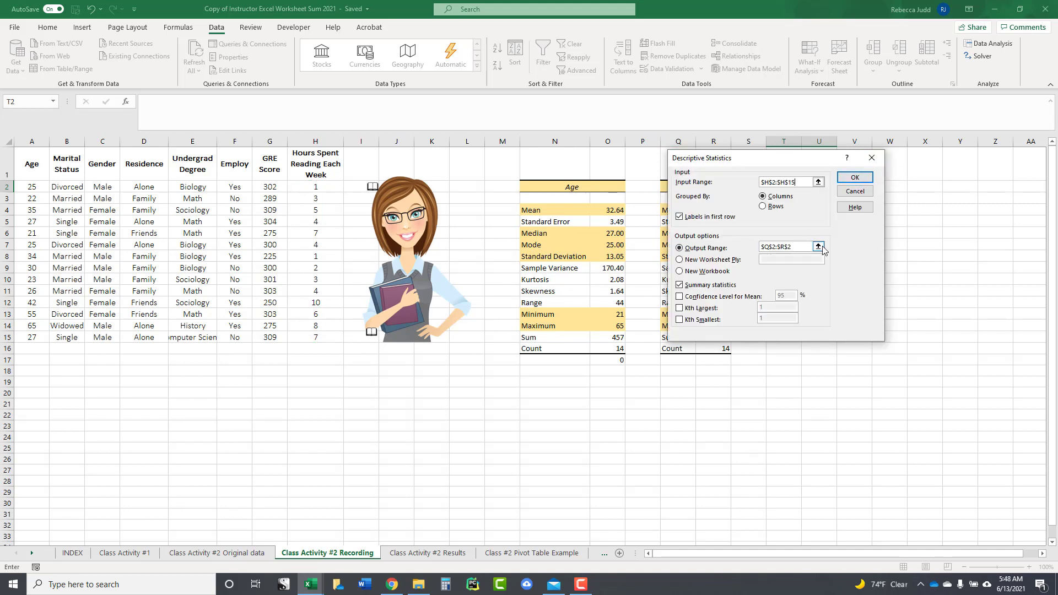
Step: Turn off labels in first row and set the output range of the reading hours analysis to T2:U2
click(679, 217)
click(818, 246)
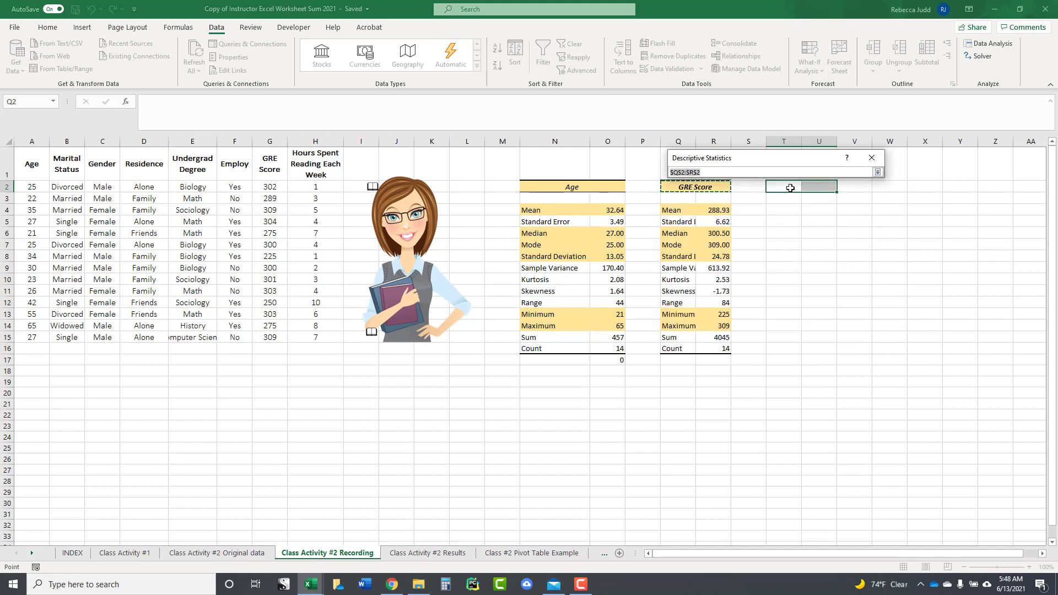
drag(793, 187, 821, 189)
click(878, 172)
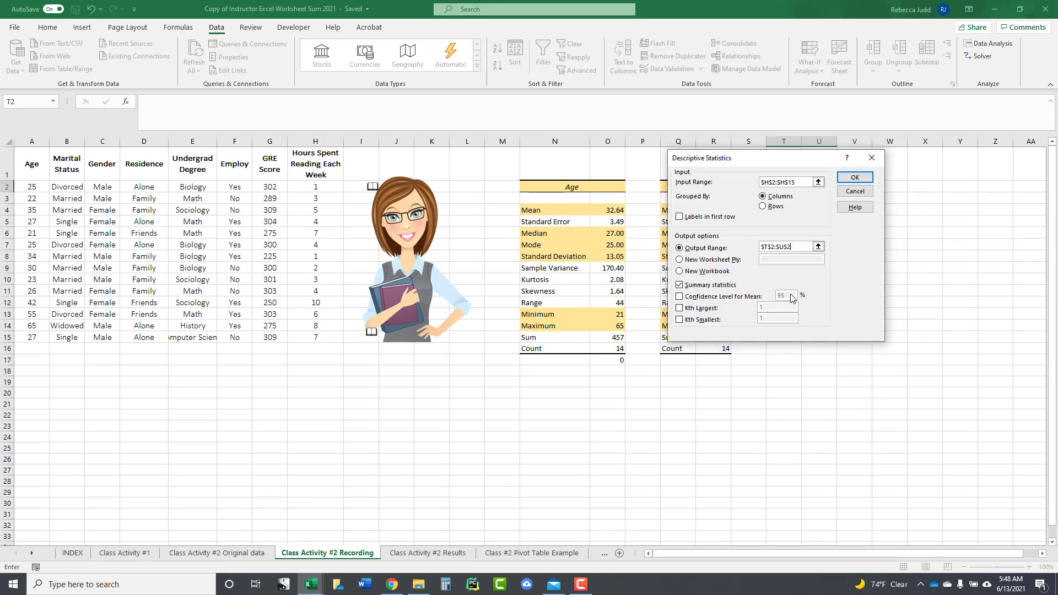
Step: Generate the reading hours summary statistics and replace the table heading in T2:U2 with "Hours Reading"
click(855, 177)
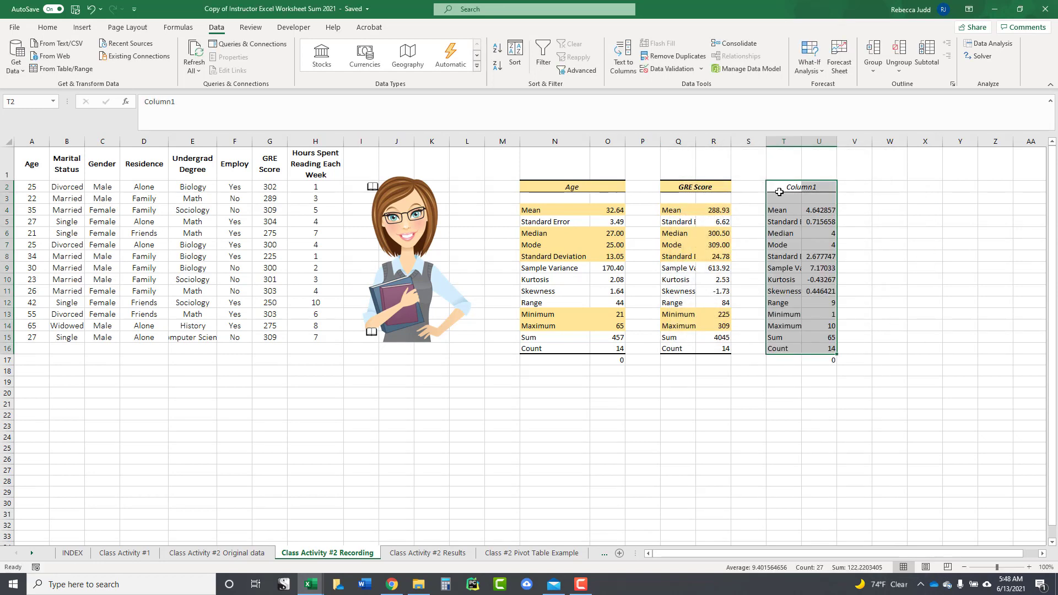
drag(787, 187, 814, 187)
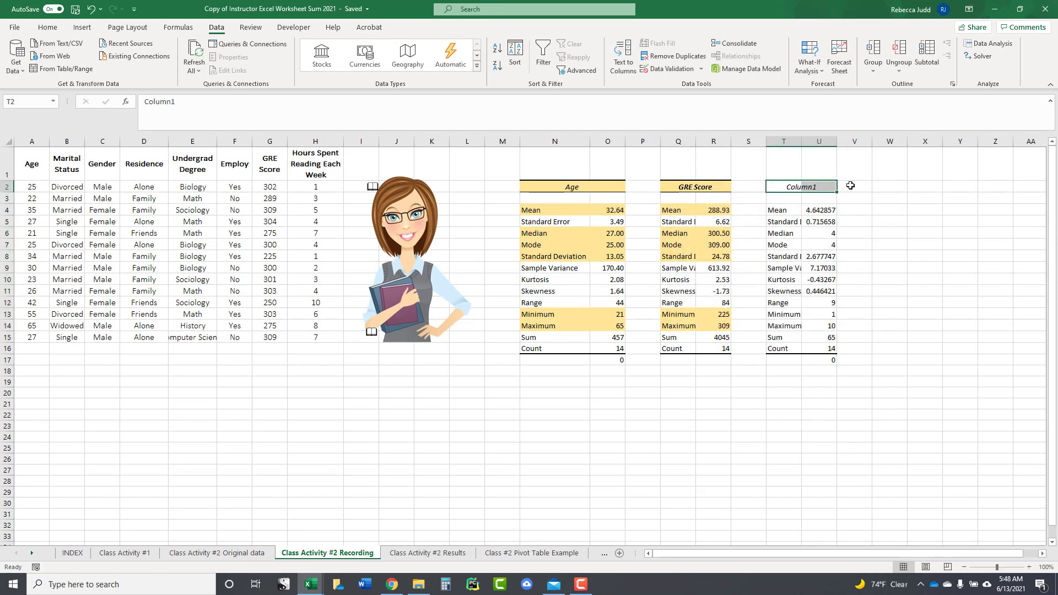
text(Hours Readio)
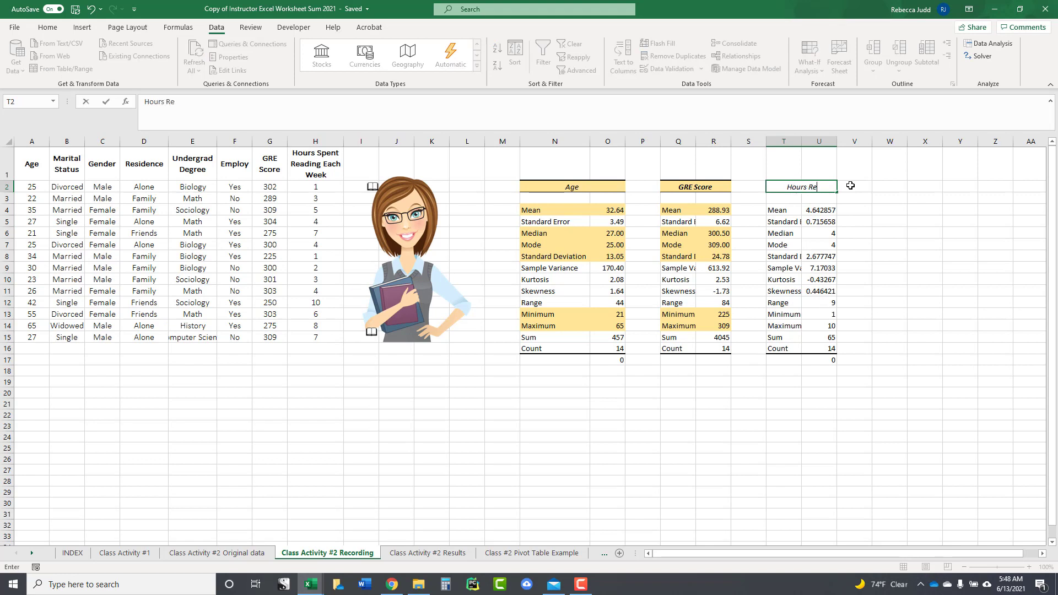
key(BackSpace)
text(nmg)
key(BackSpace)
key(BackSpace)
text(g)
key(Tab)
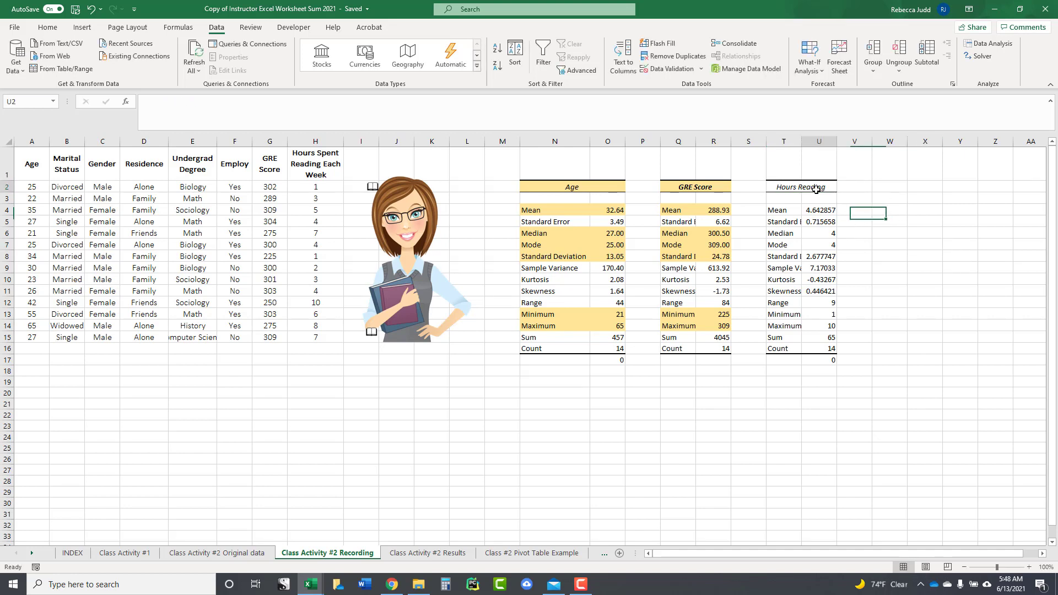
Step: Format the Hours Reading statistics in U4:U11, Mean through Skewness, as numbers with two decimal places
click(47, 27)
click(178, 66)
click(916, 305)
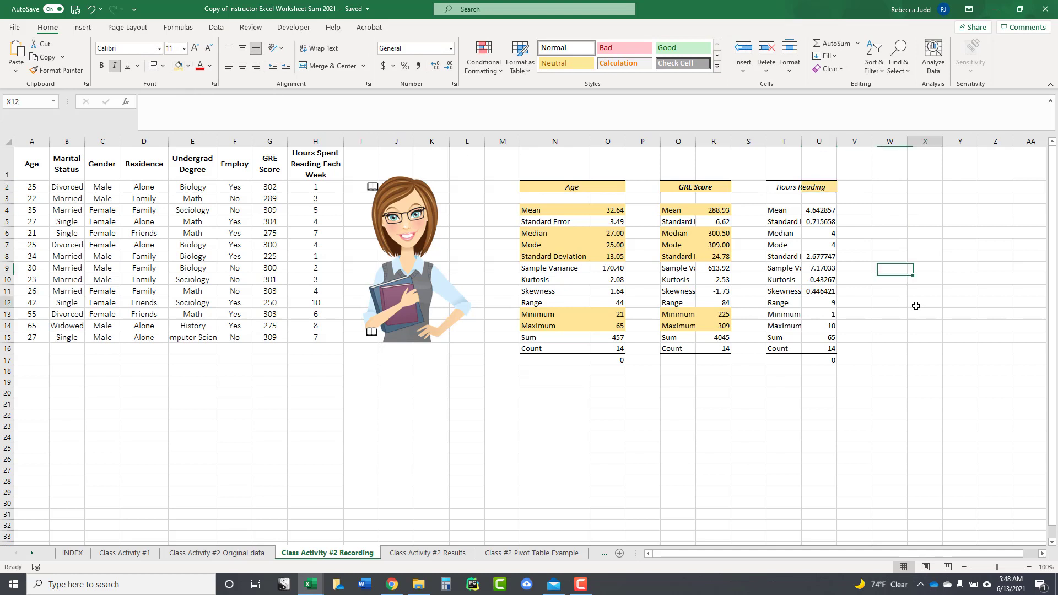
drag(831, 214, 835, 286)
right_click(835, 286)
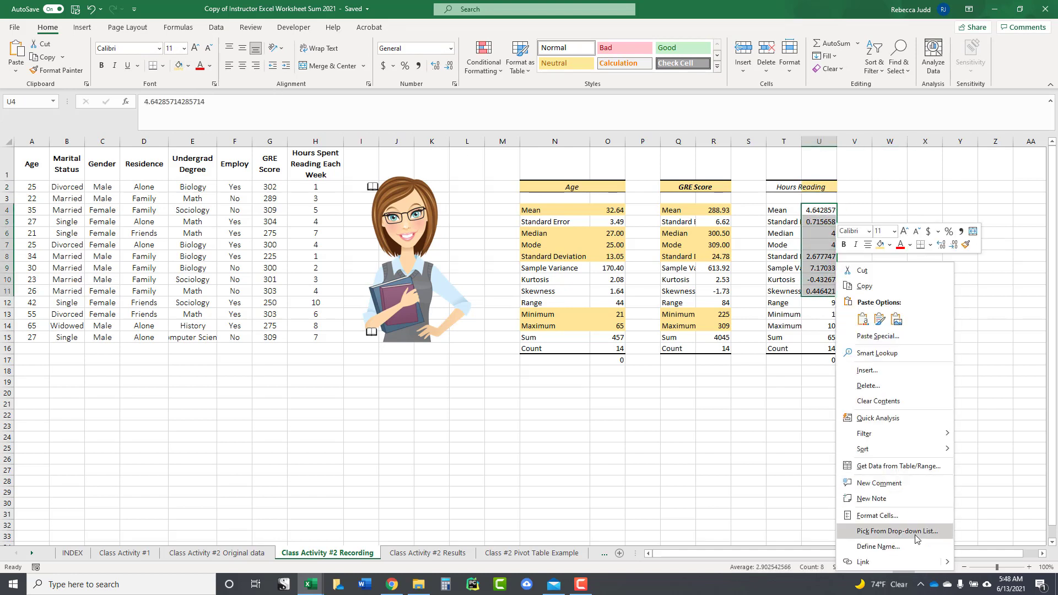
click(877, 515)
click(782, 360)
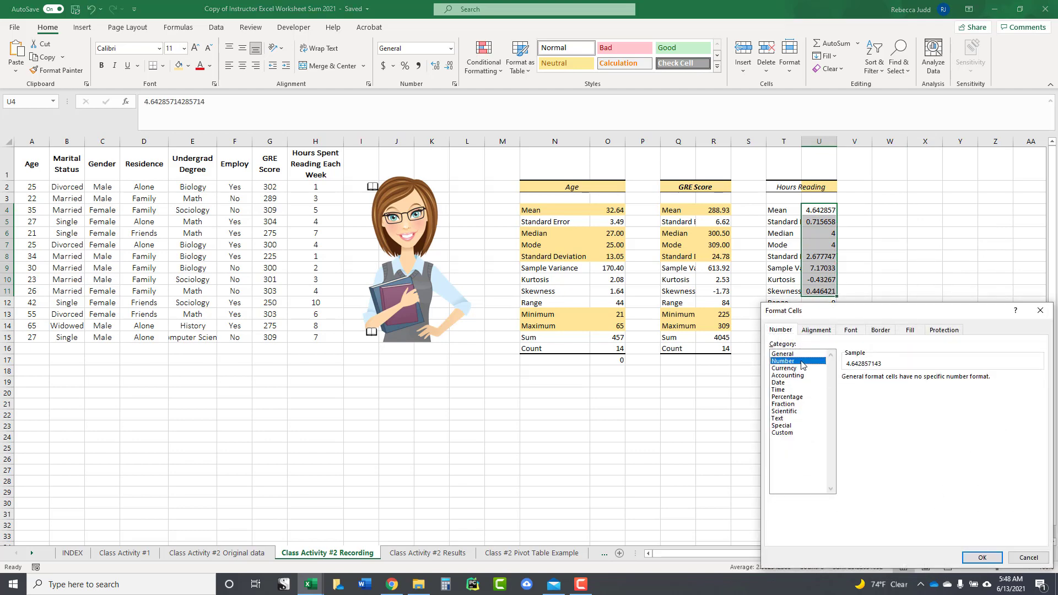
click(978, 555)
click(887, 278)
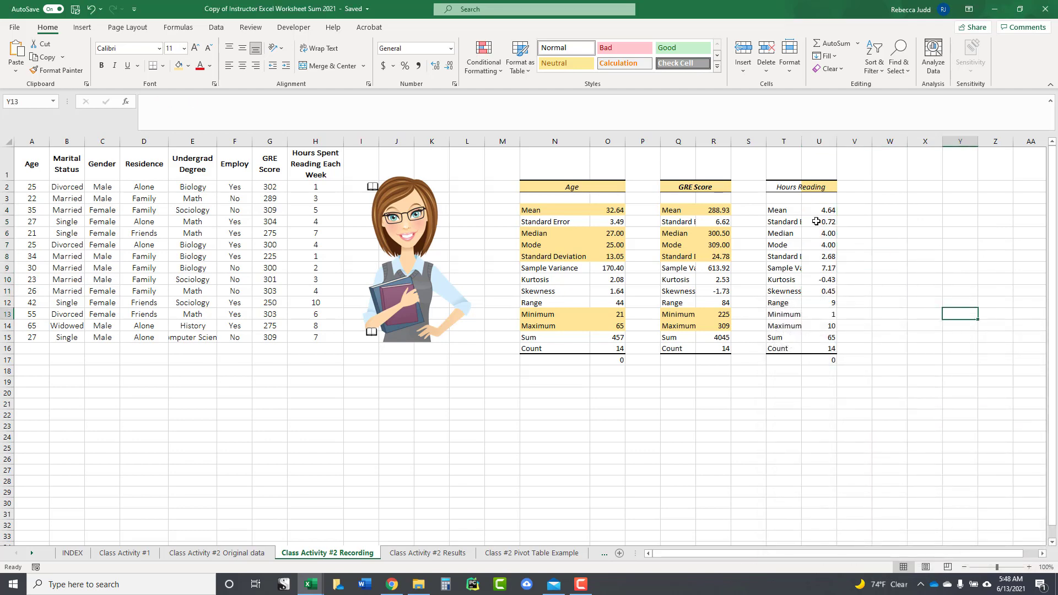
Step: Highlight the Mean, Median, Mode, Standard Deviation, Minimum and Maximum rows of the Hours Reading table in light gold
click(793, 210)
drag(793, 209, 816, 210)
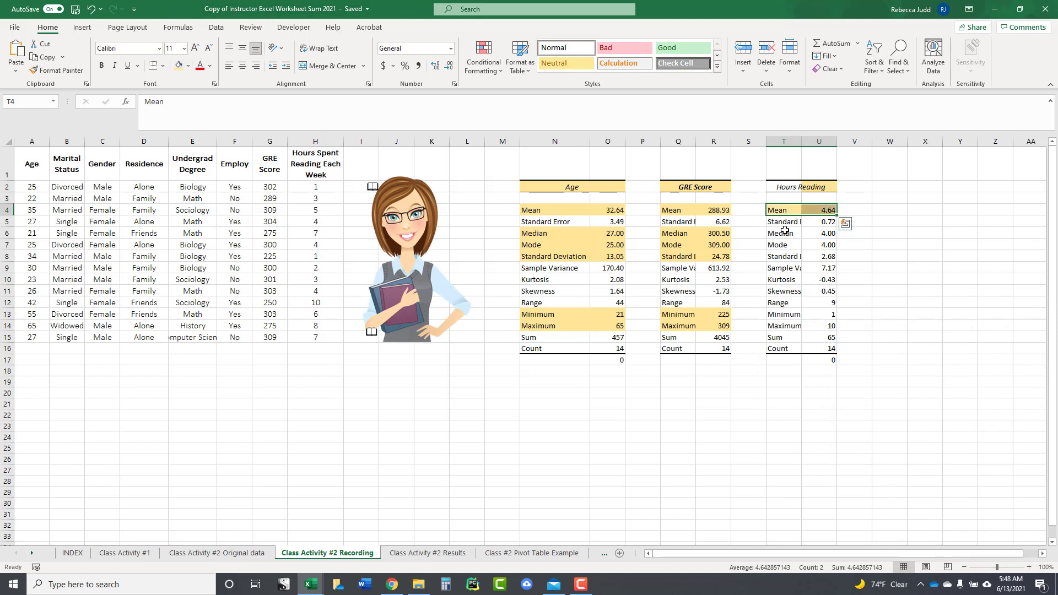
drag(783, 233, 820, 254)
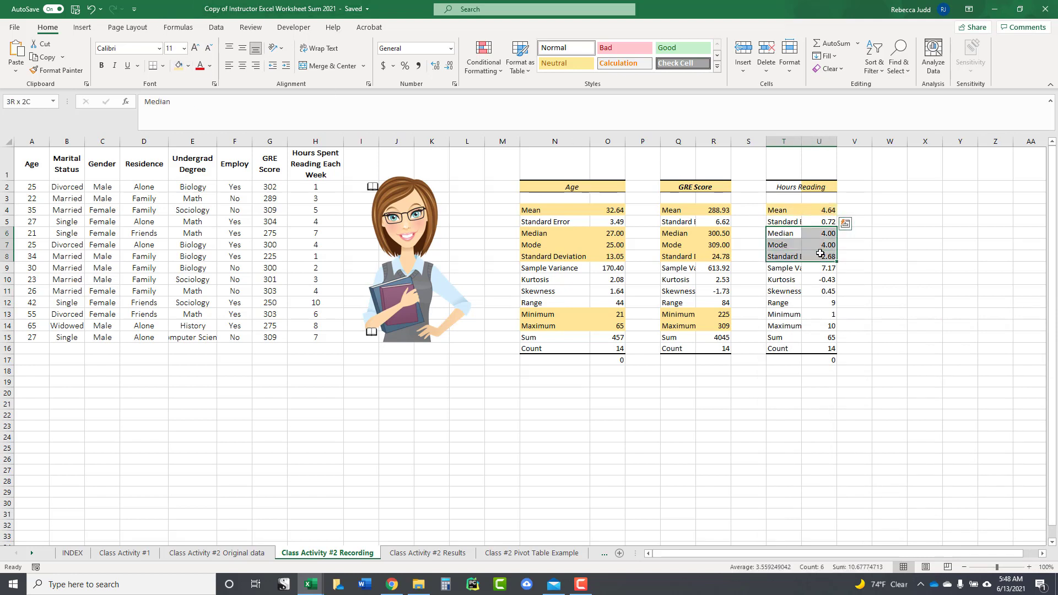
click(178, 66)
drag(782, 315, 814, 325)
click(179, 66)
click(918, 298)
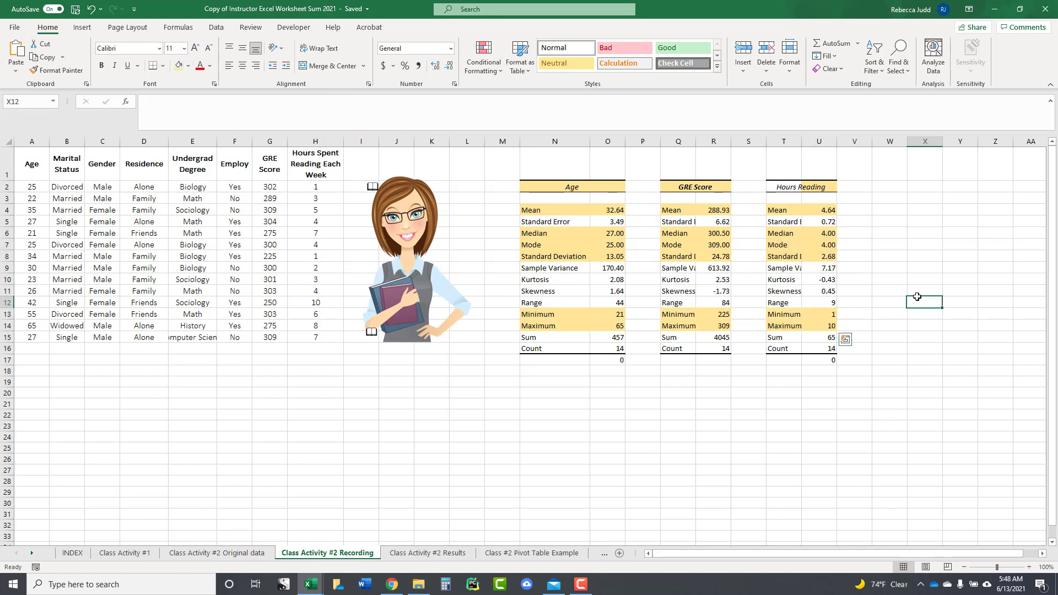
Step: Fill the Hours Reading heading in T2:U2 with the same light gold as the other table headings
click(833, 349)
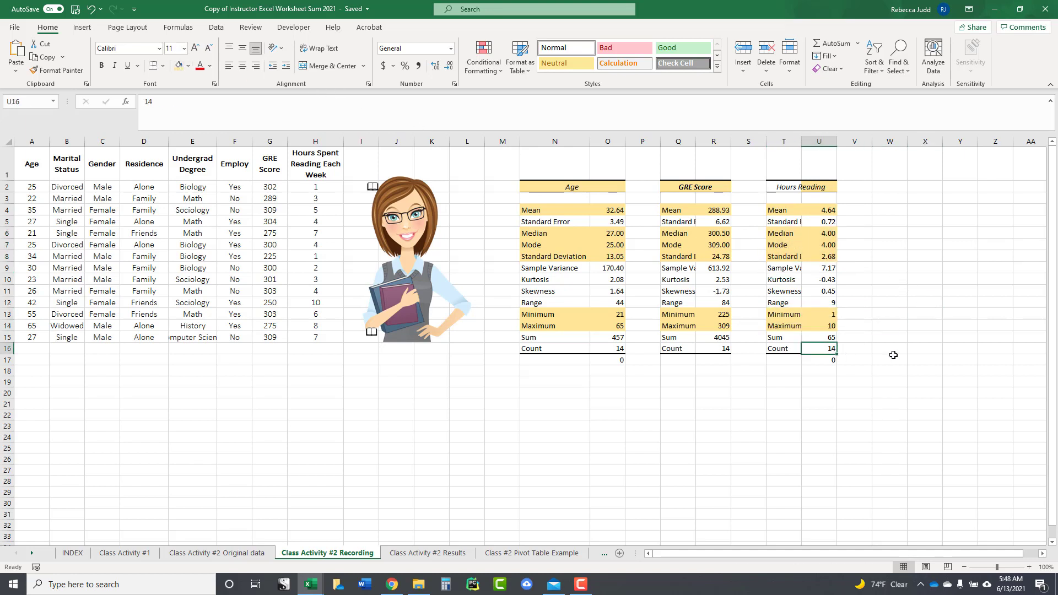
click(917, 325)
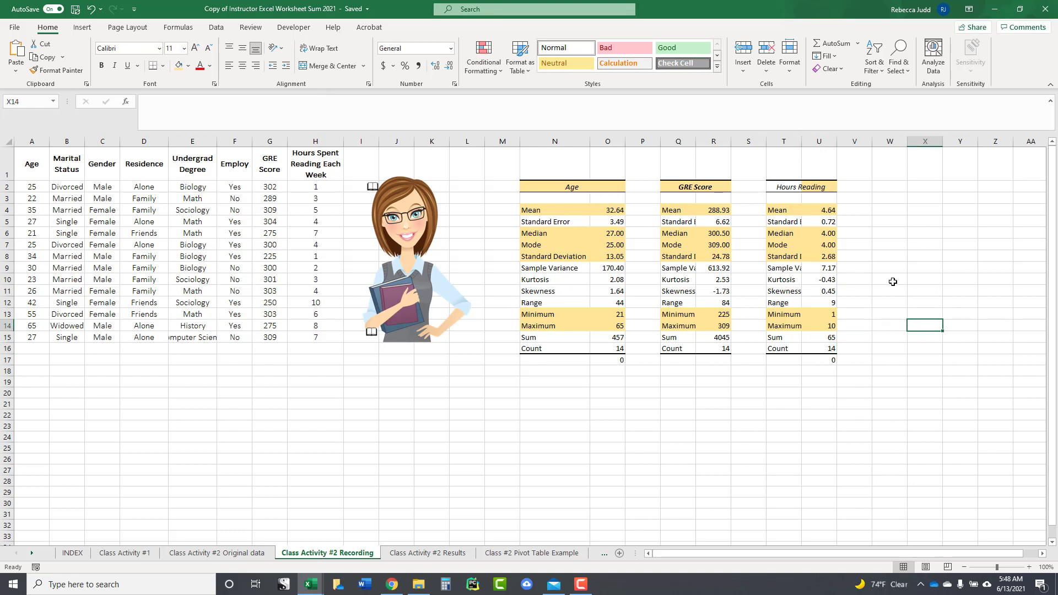
click(814, 211)
click(782, 188)
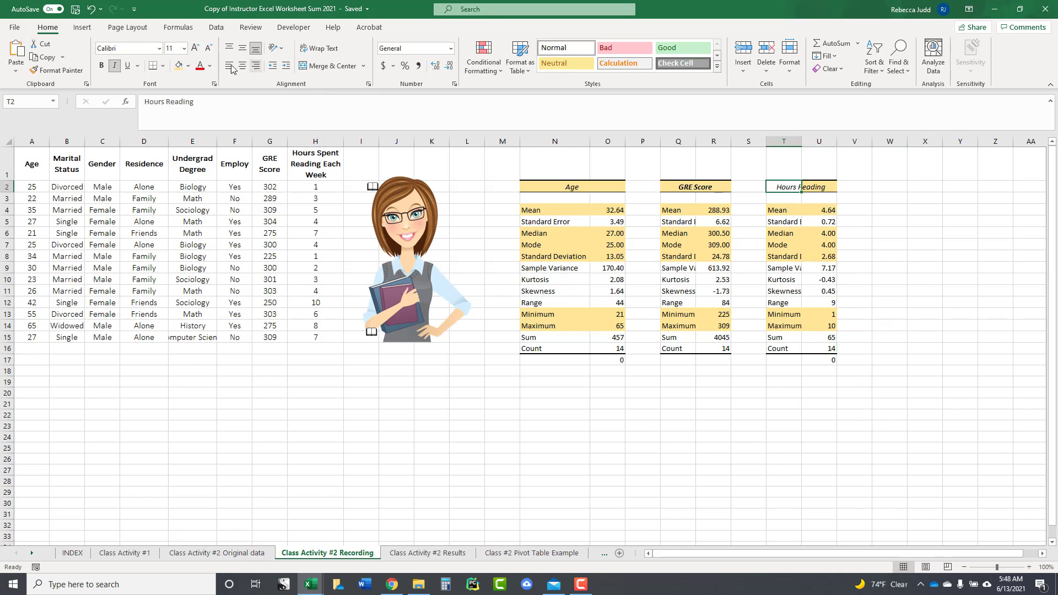
click(180, 67)
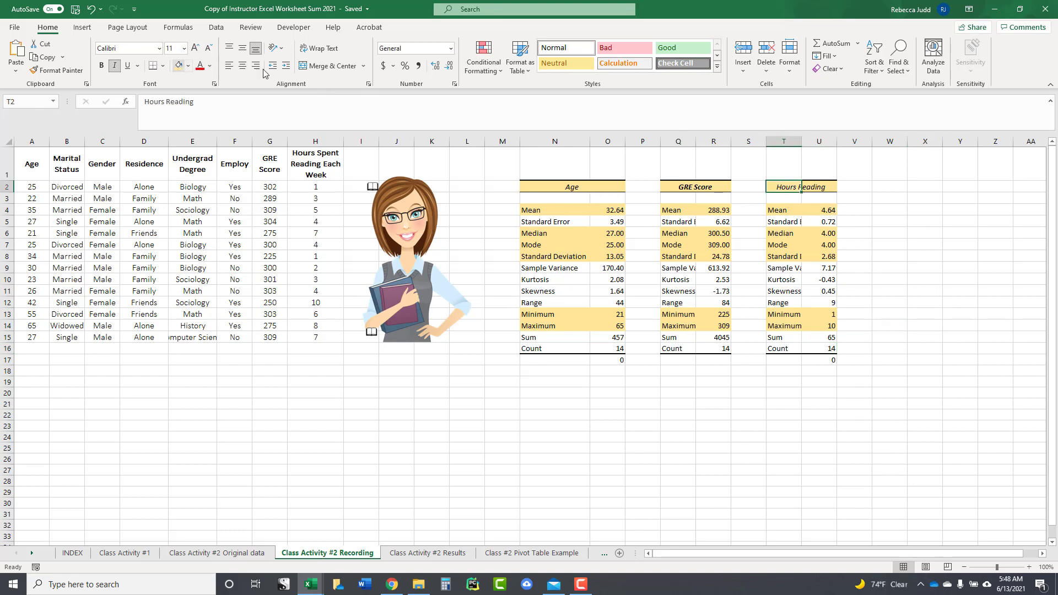
click(931, 274)
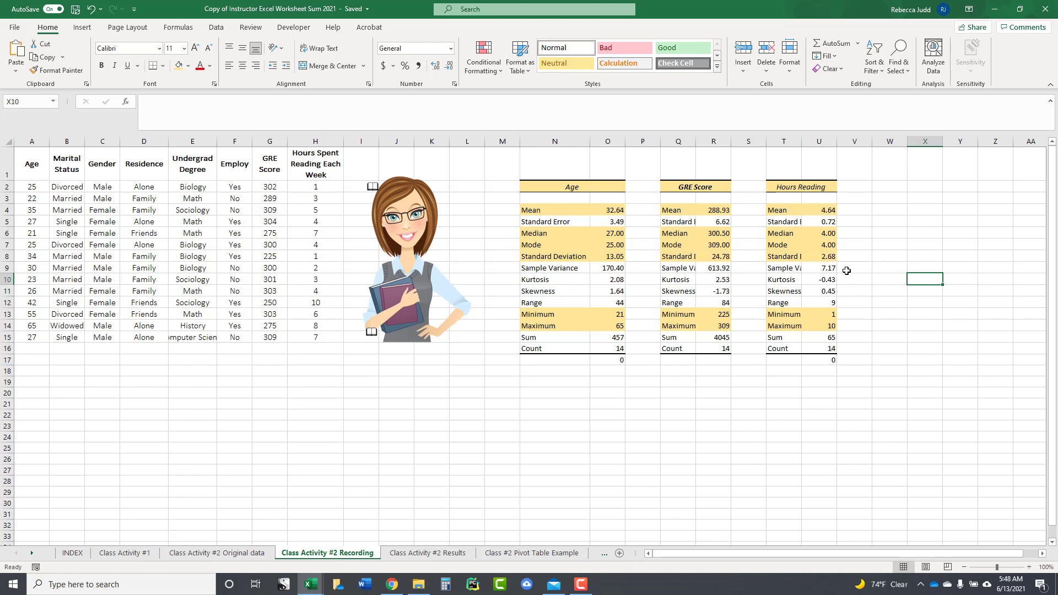
Step: Examine the minimum in U13 and the maximum in U14 of the Hours Reading table
click(819, 315)
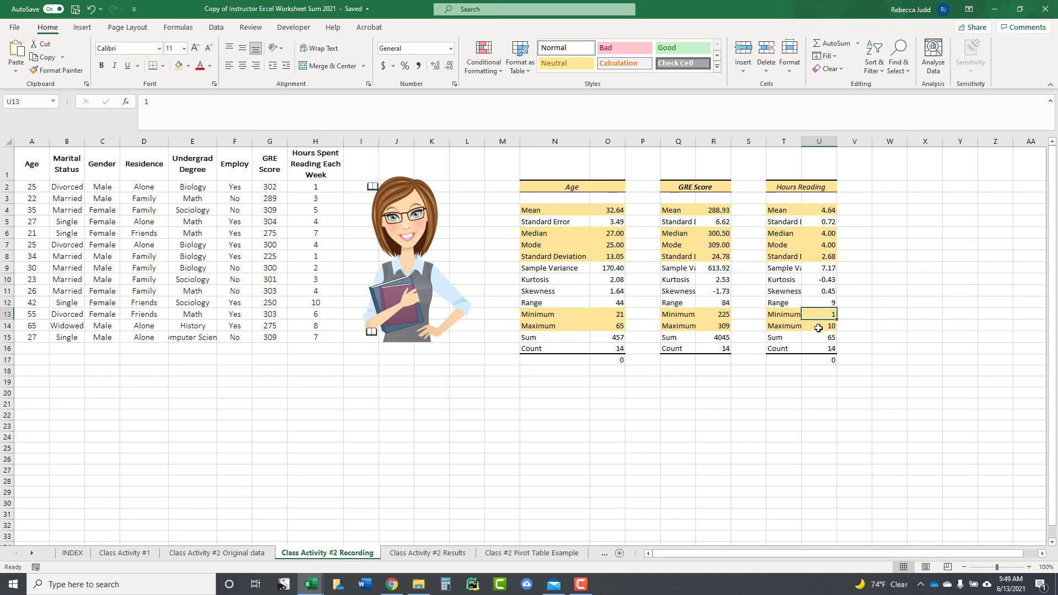
key(Return)
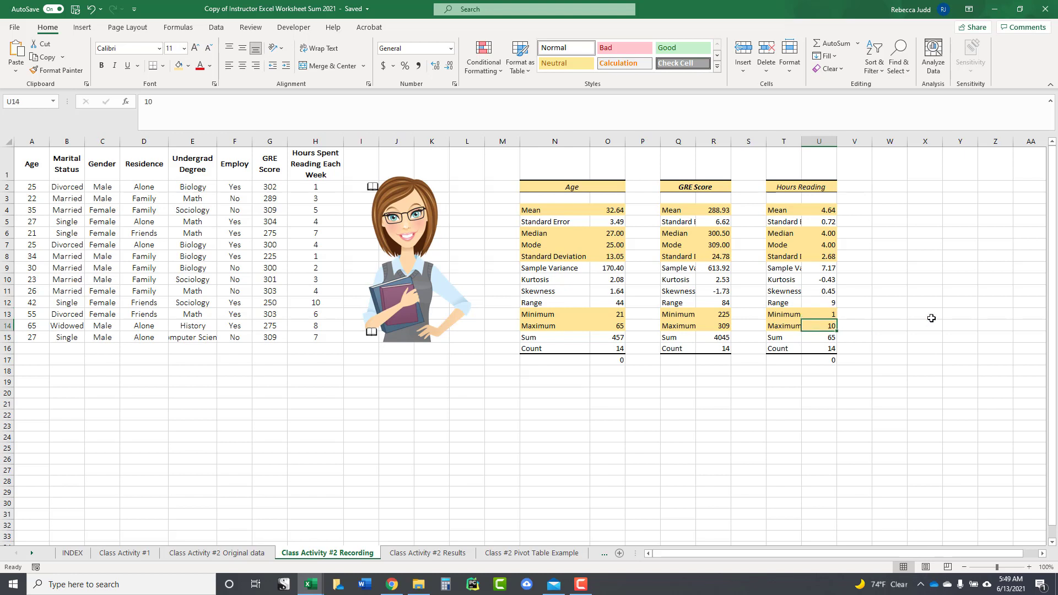
click(931, 318)
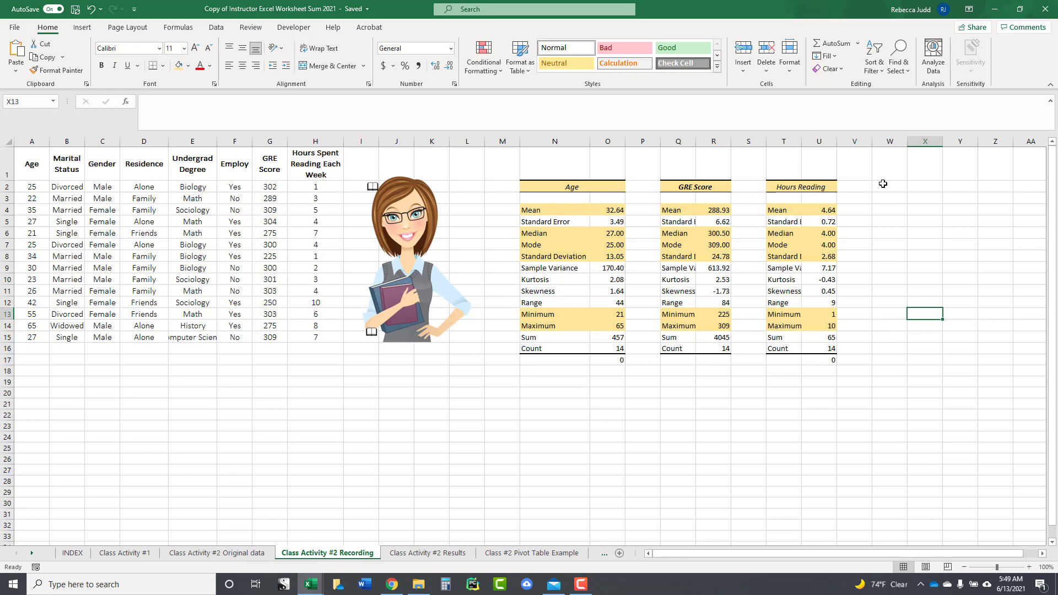
click(218, 27)
click(993, 44)
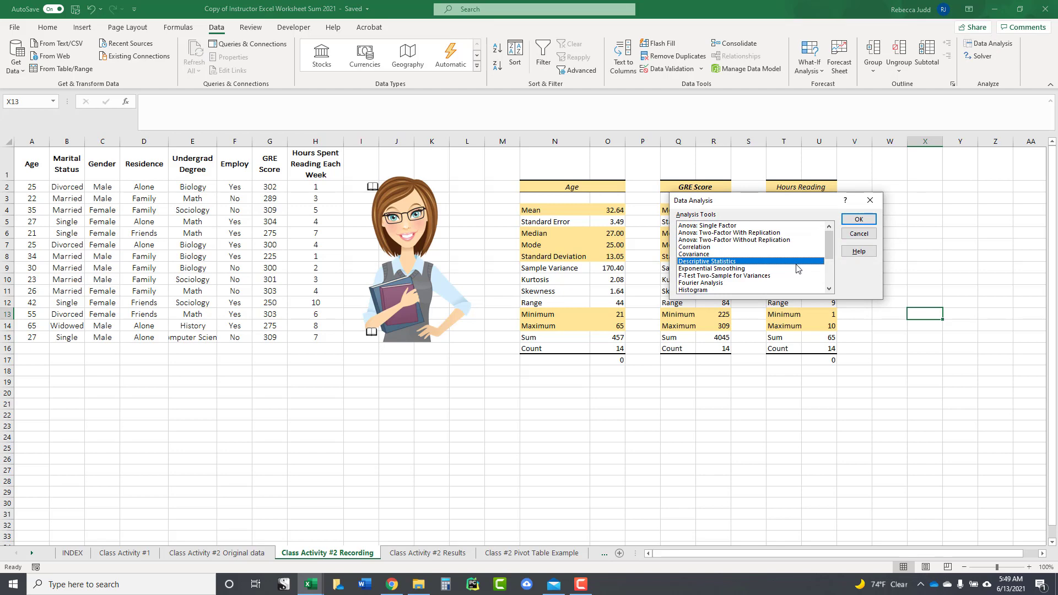
click(858, 218)
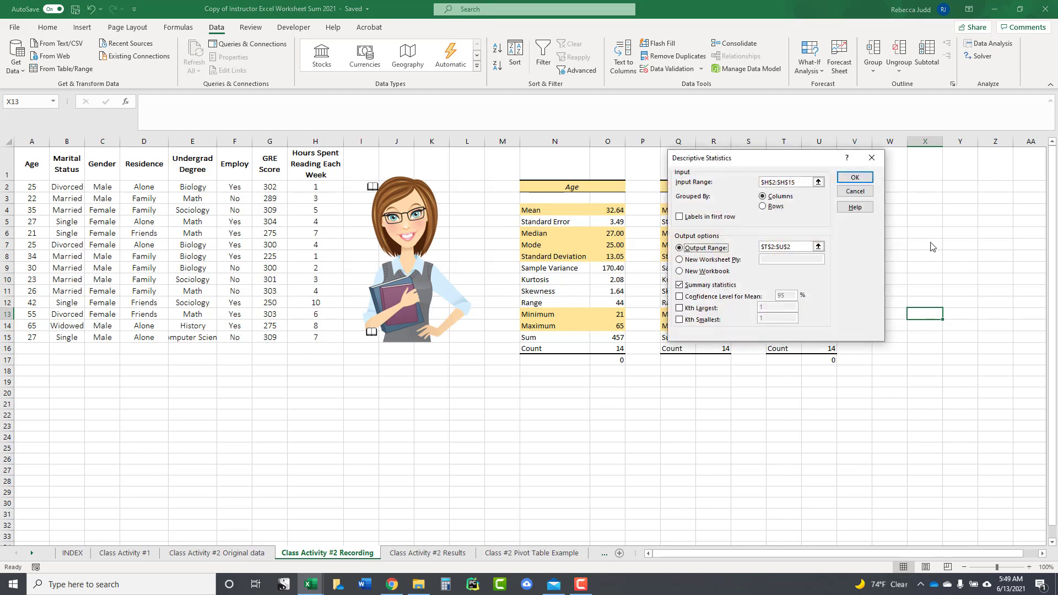
click(872, 158)
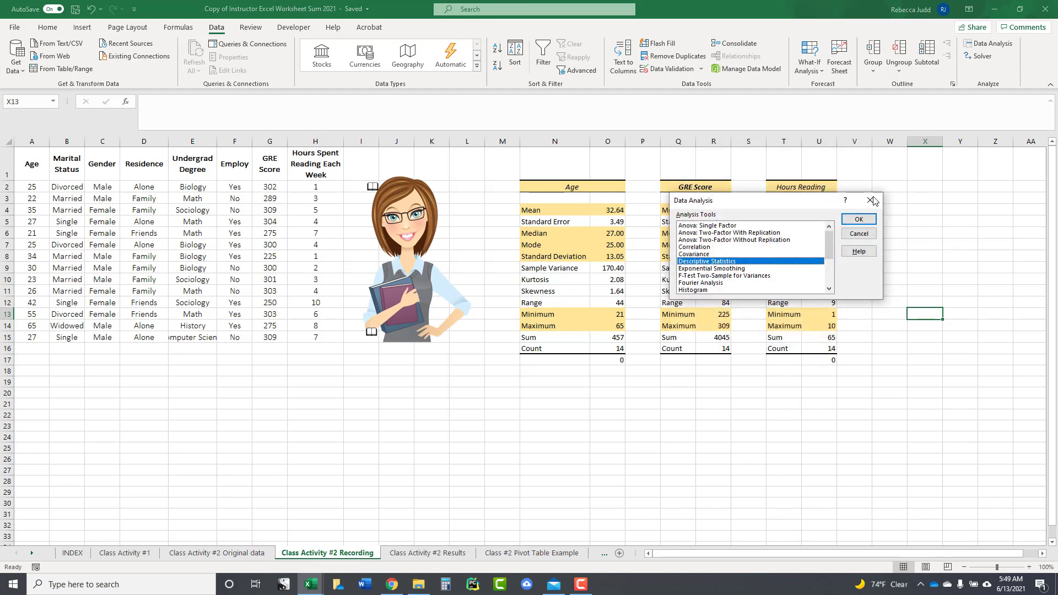
click(858, 234)
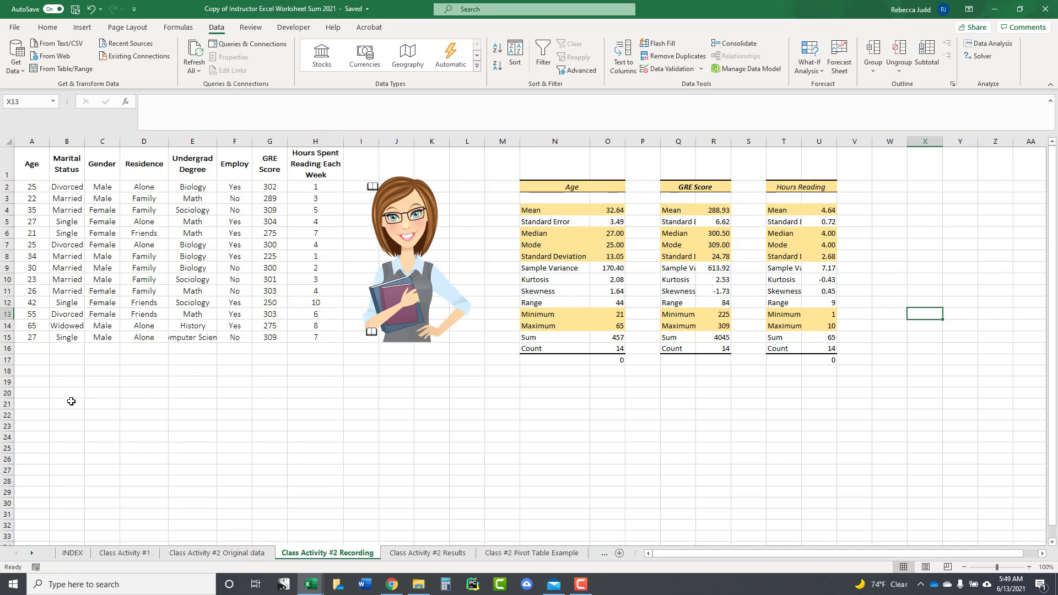
Step: List the marital status categories Divorced, Married, Single and Widow in cells B18 to B21
click(57, 374)
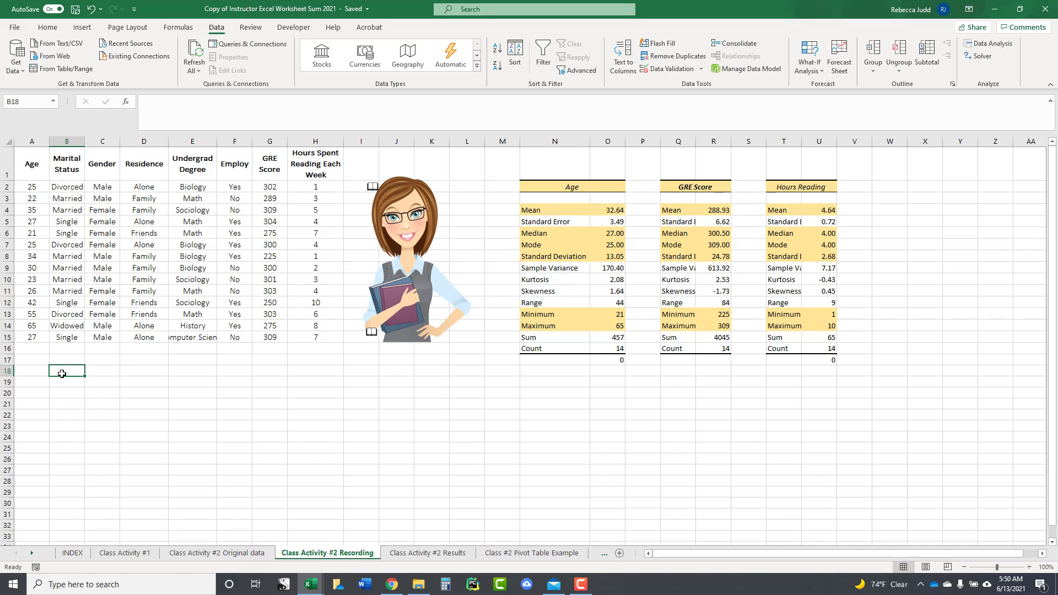
text(Di)
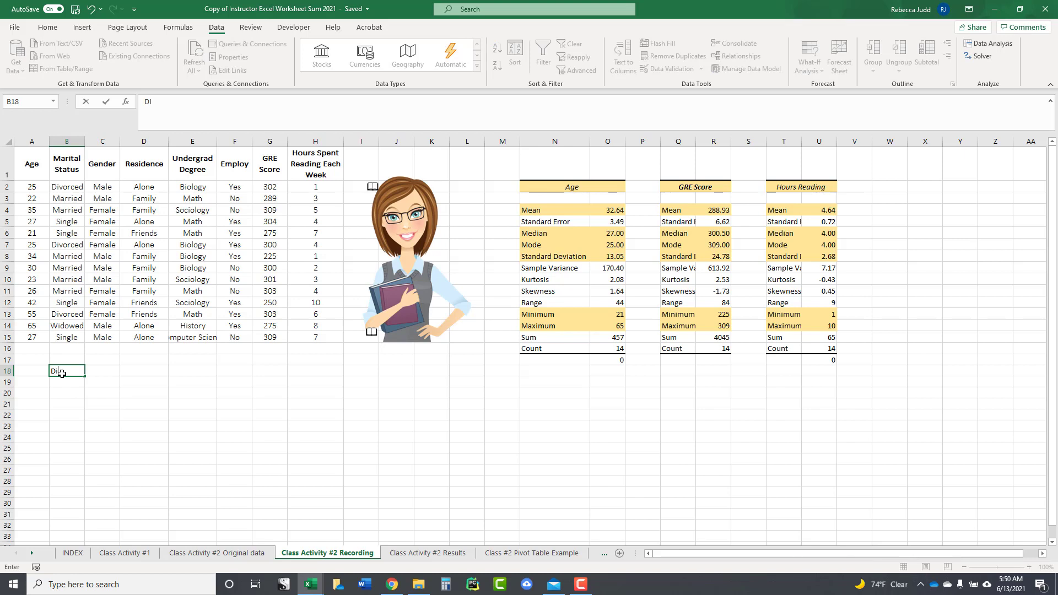
text(vorced)
click(68, 381)
text(Married)
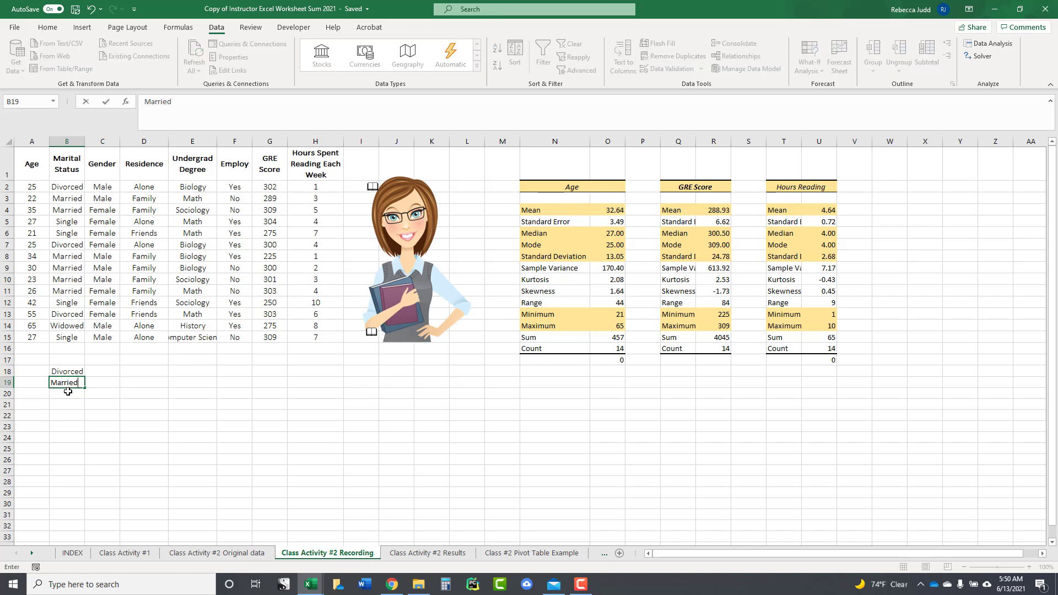
click(67, 392)
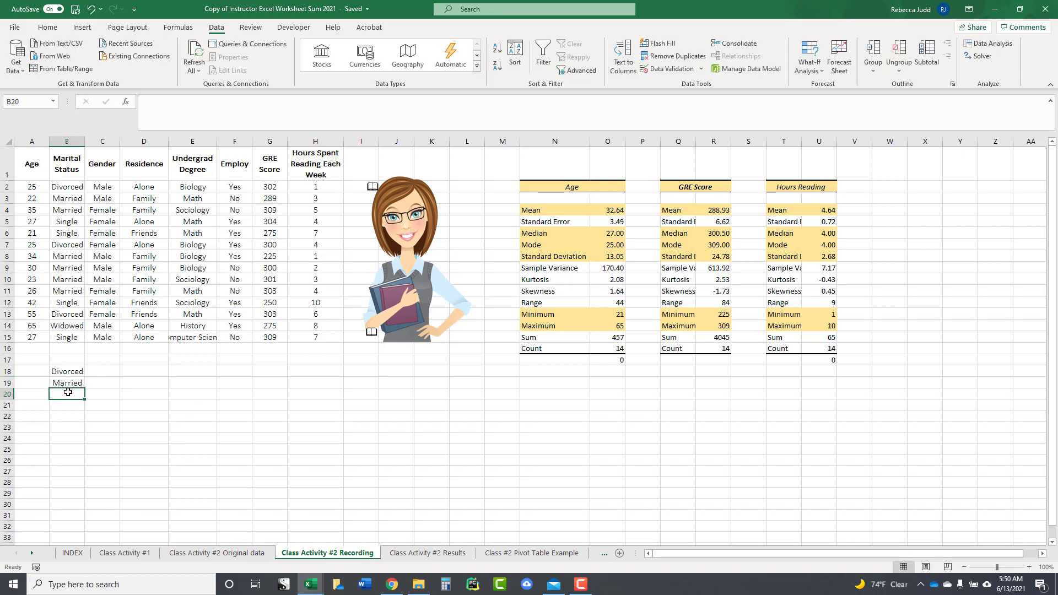
text(Single)
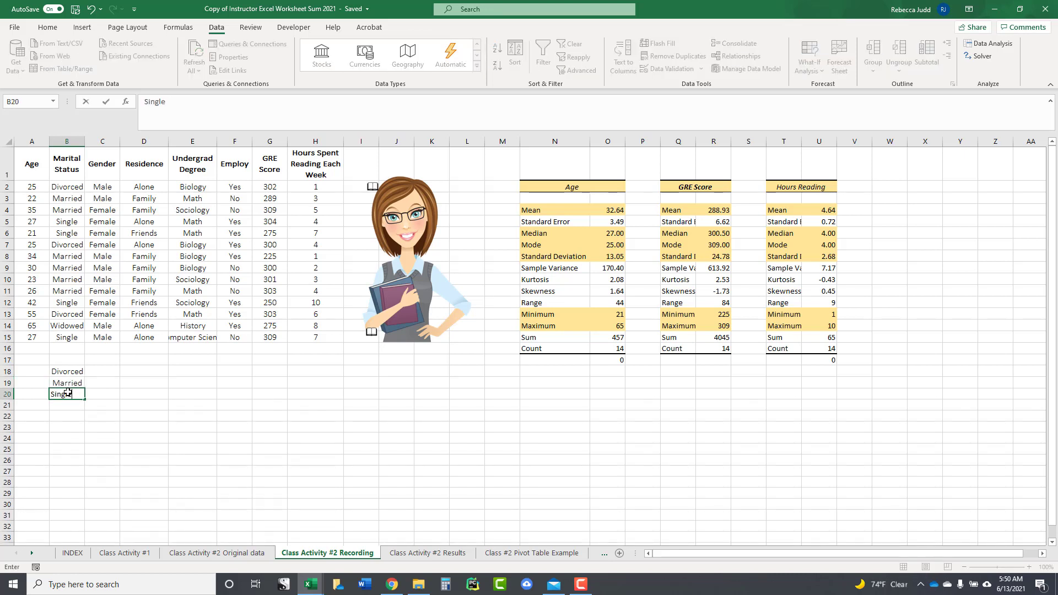
click(66, 406)
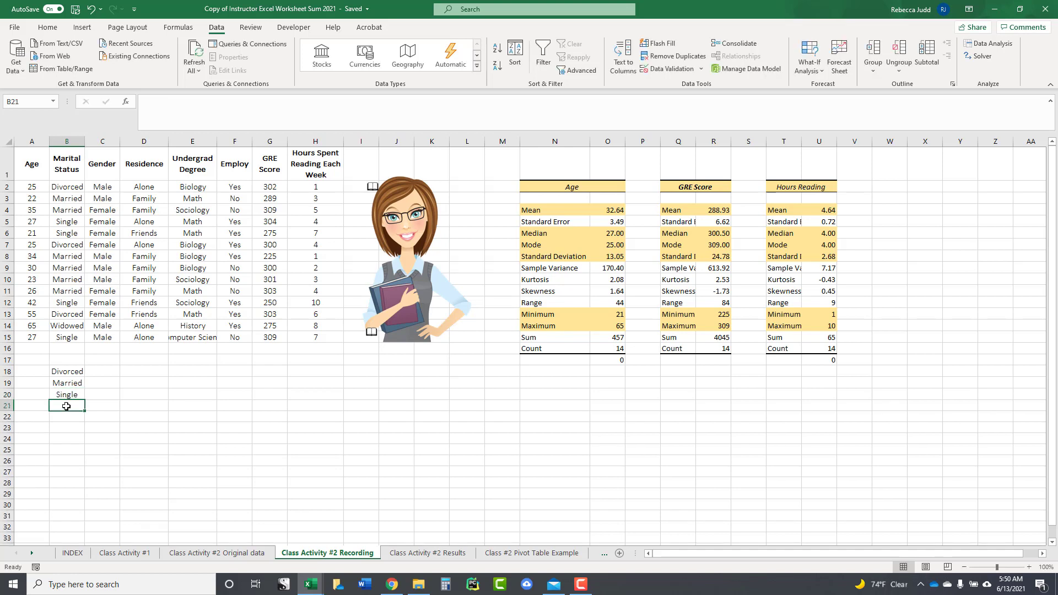
text(Widow)
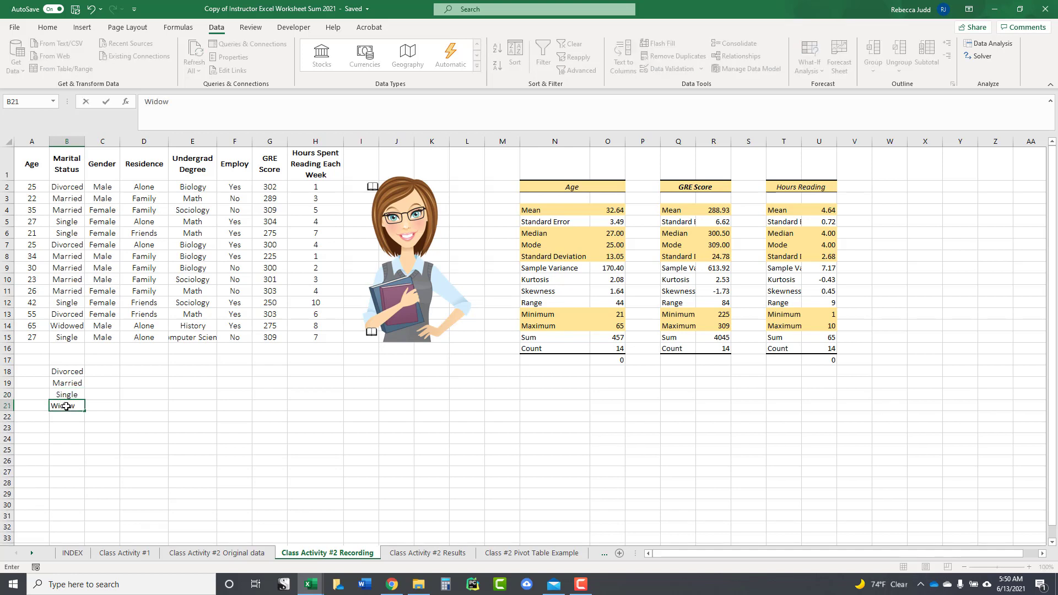
click(98, 427)
Step: Insert the statistical COUNTIF function in C18 beside Divorced and move its arguments dialog clear of the Marital Status column
click(103, 373)
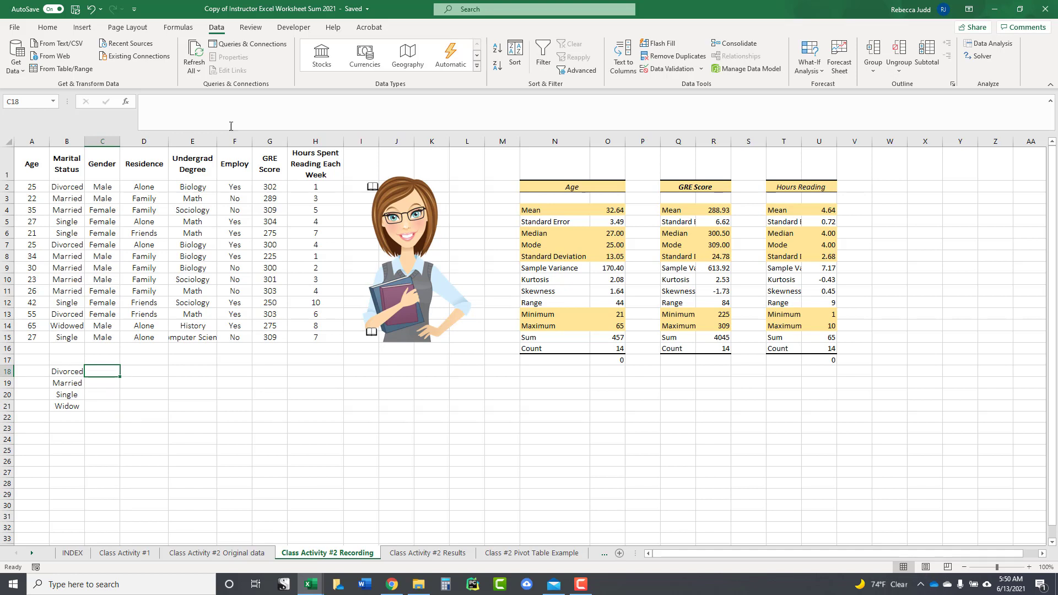
click(171, 32)
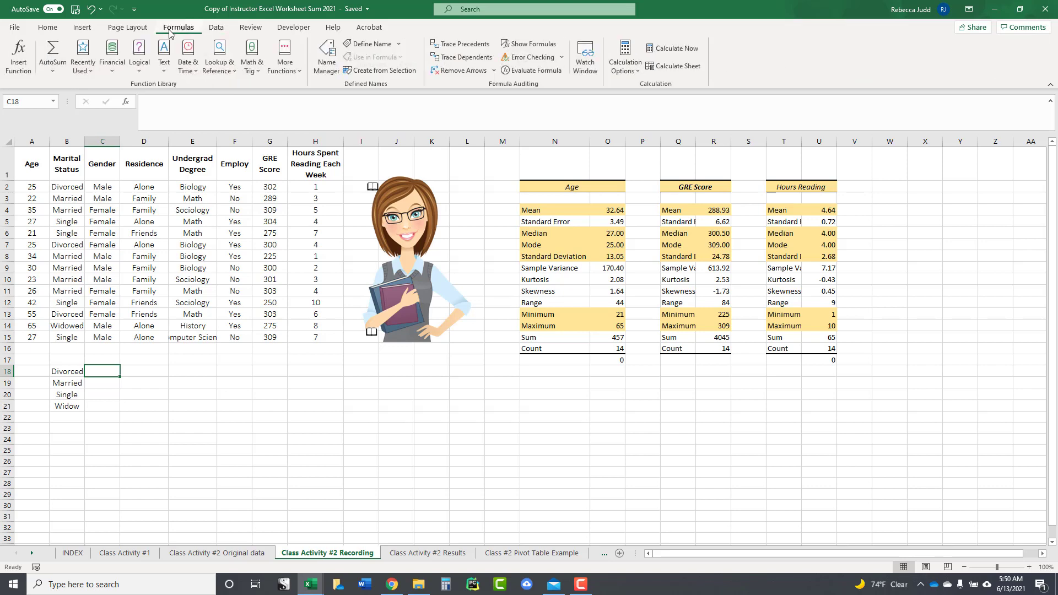
click(215, 30)
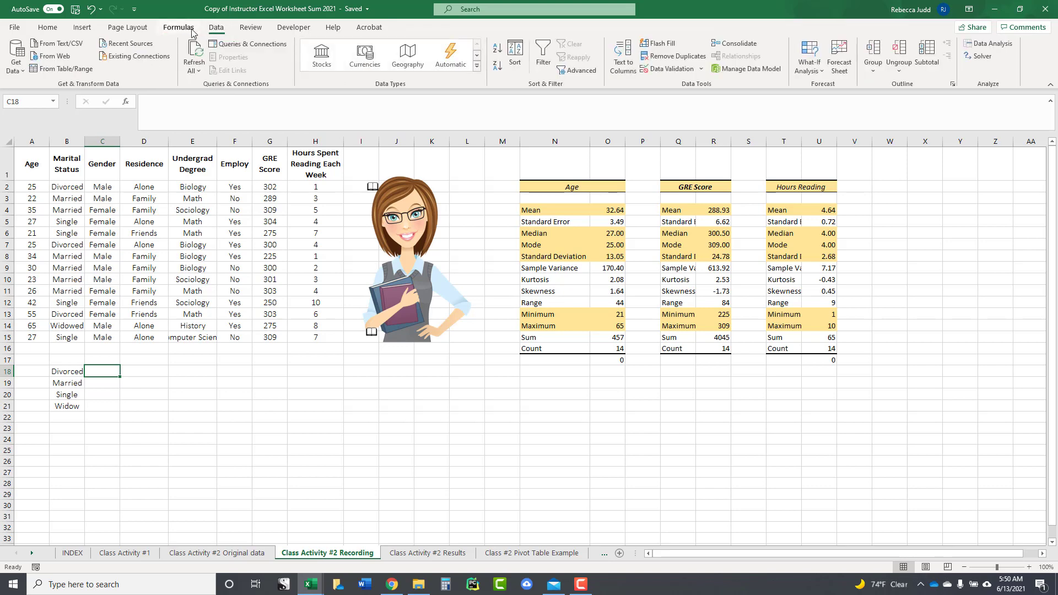
click(192, 32)
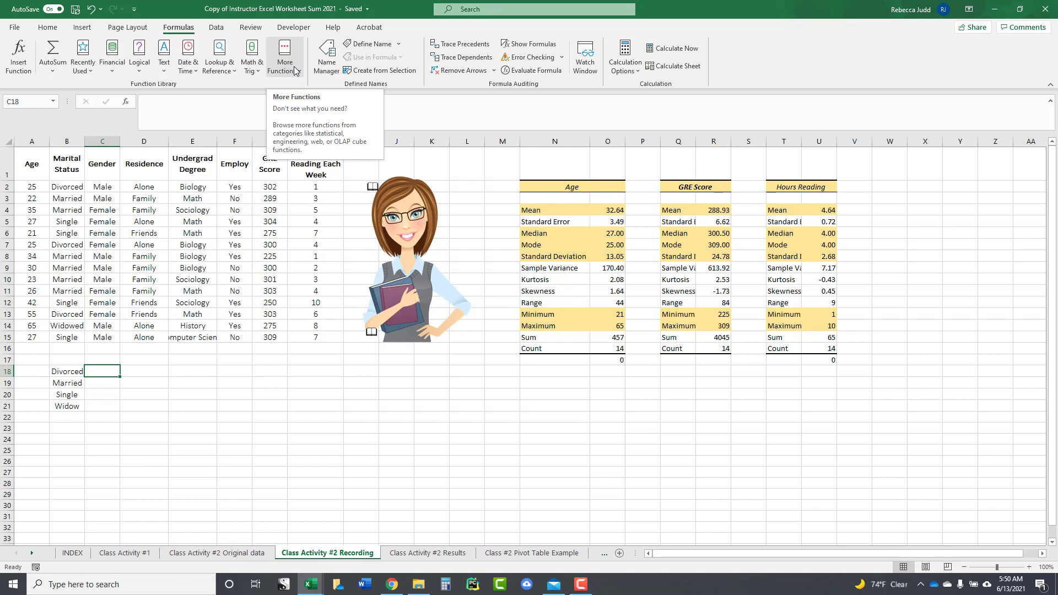
click(254, 65)
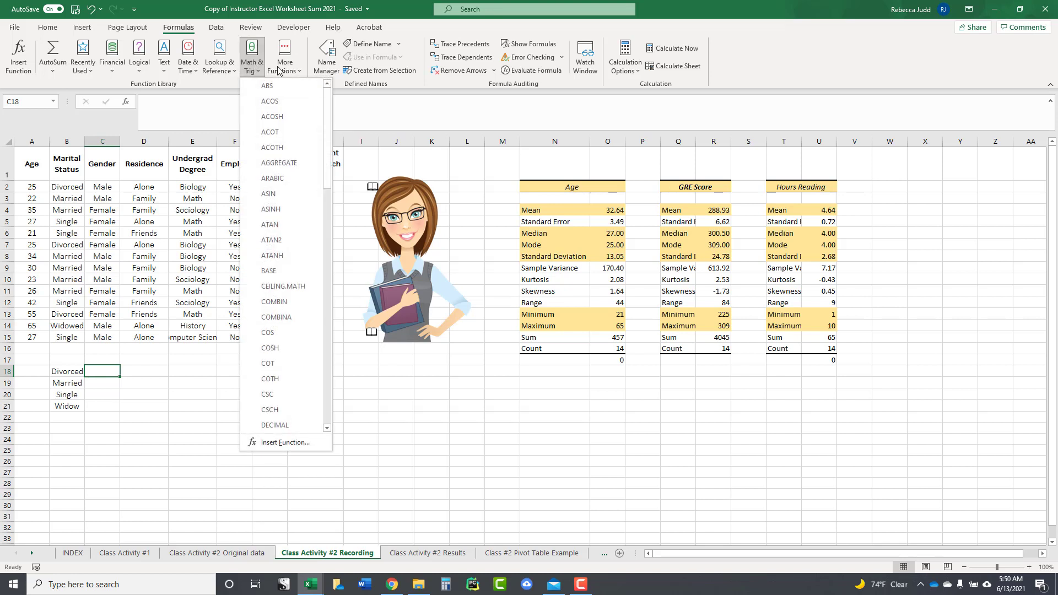
click(278, 70)
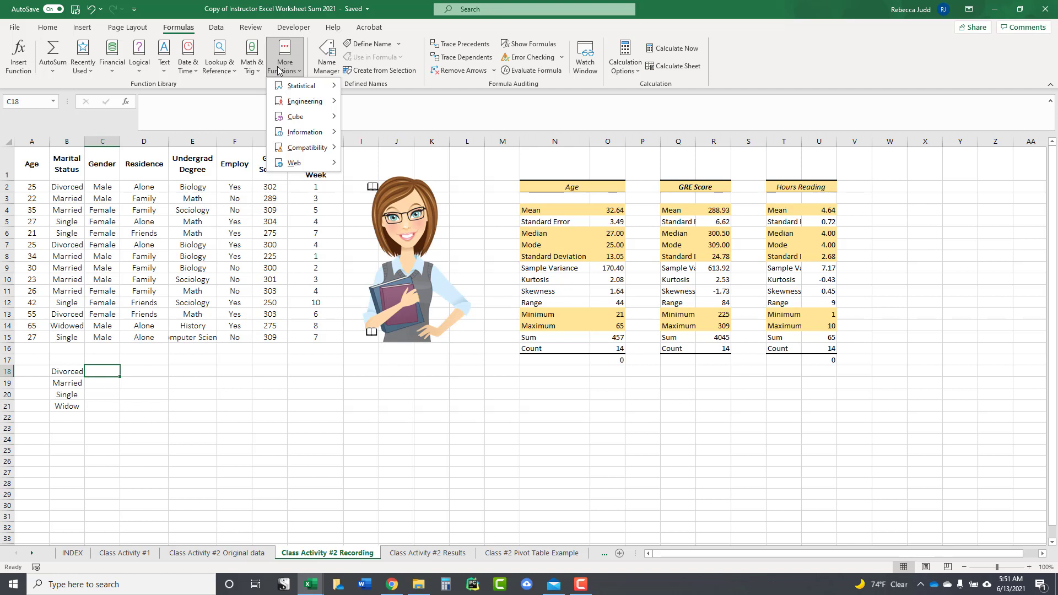
mouse_move(302, 86)
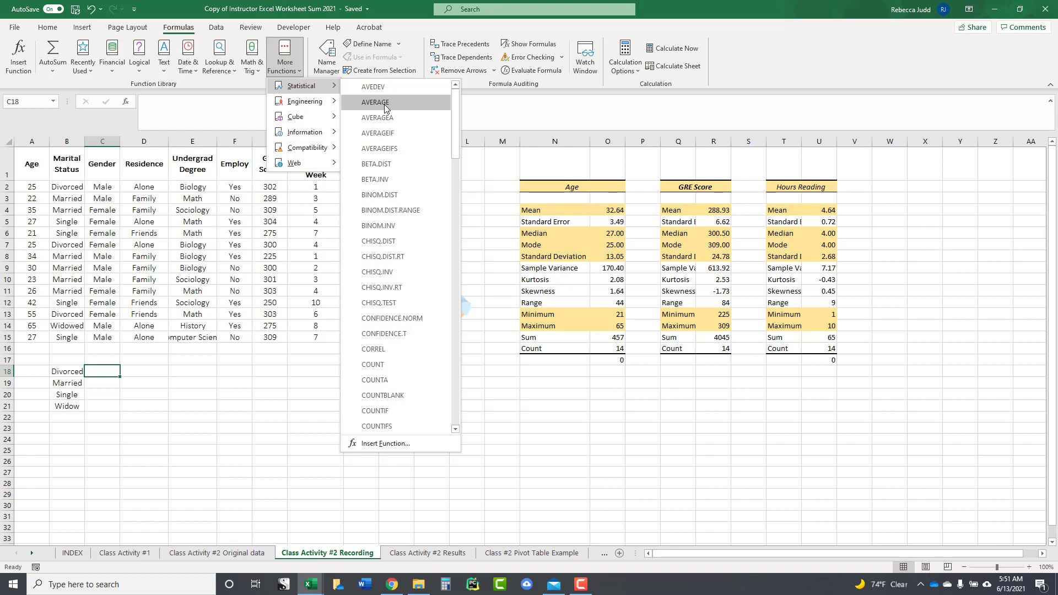
click(402, 412)
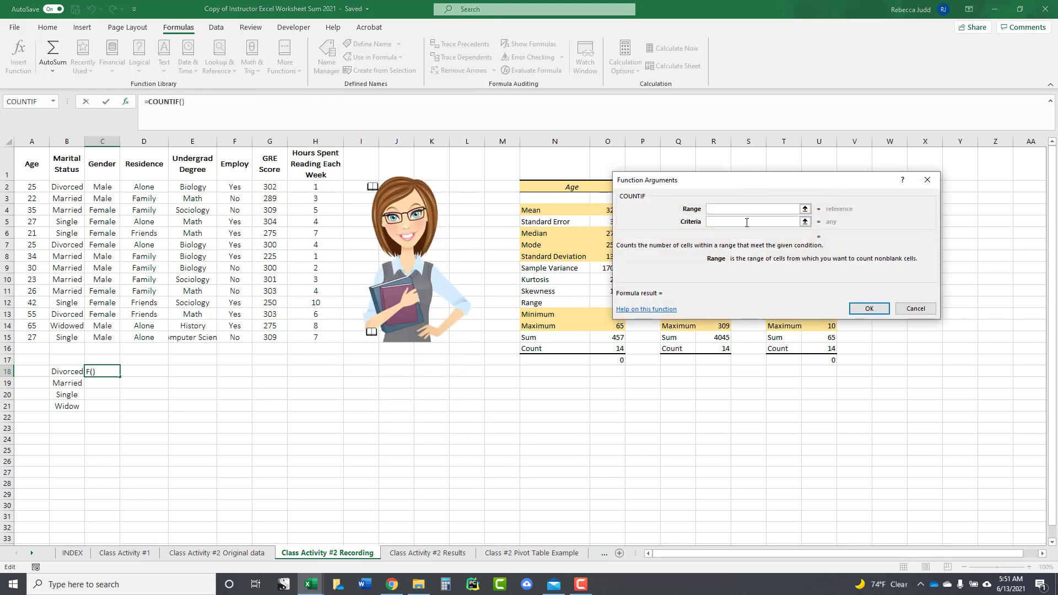
drag(775, 188, 447, 319)
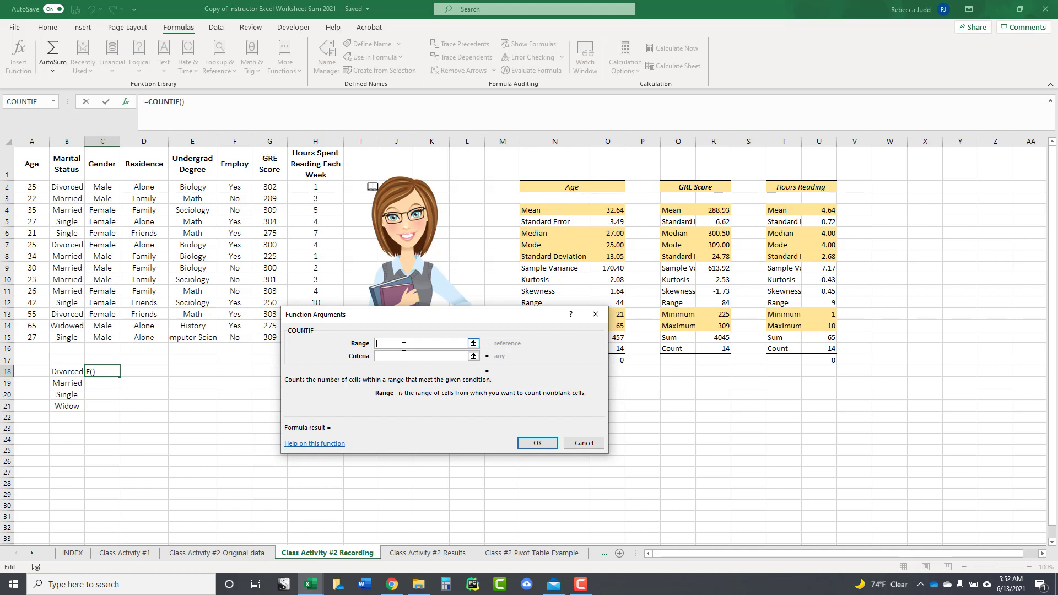
Step: Set the COUNTIF range in C18 to B2:B15 with the criterion Divorced, and accept the function
click(473, 344)
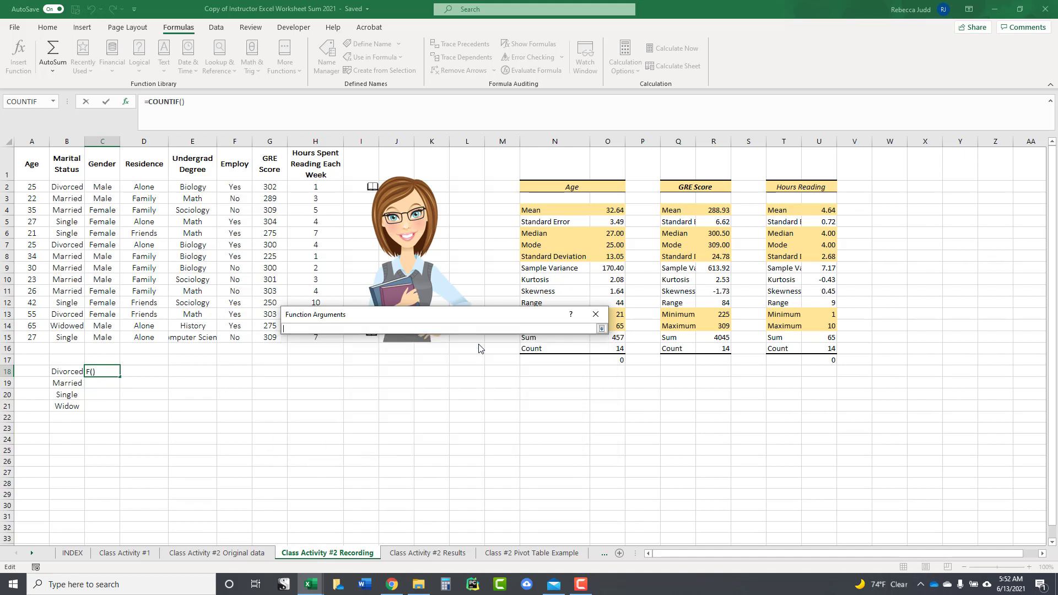
click(69, 184)
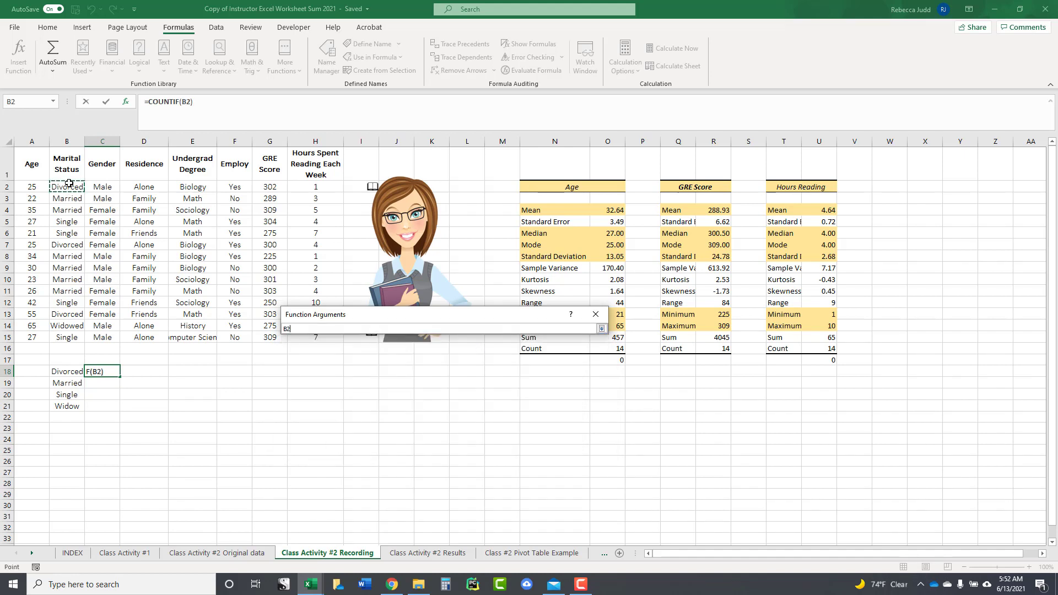
drag(69, 184, 77, 340)
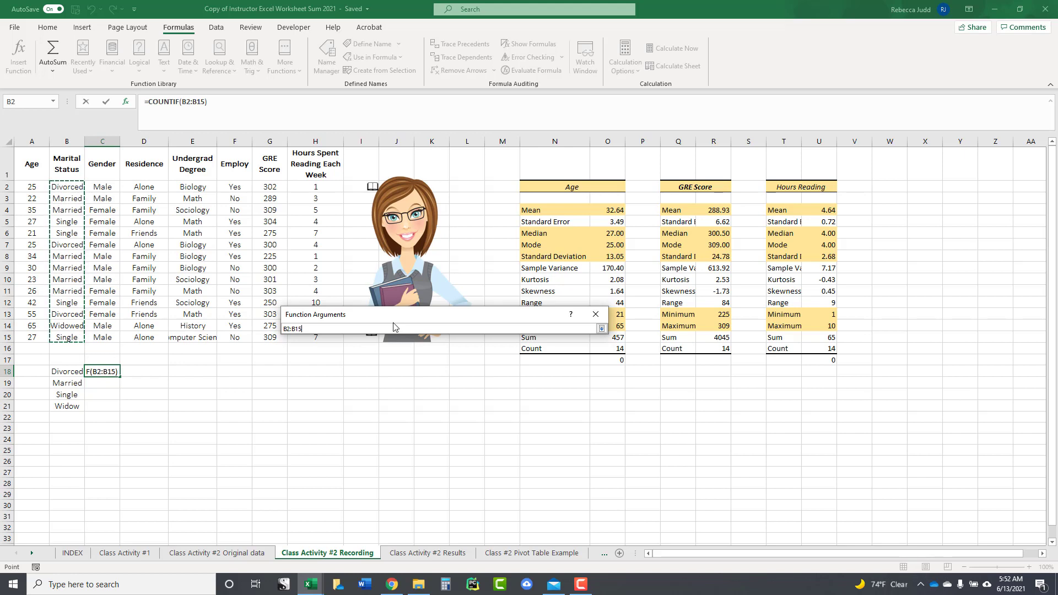
click(602, 329)
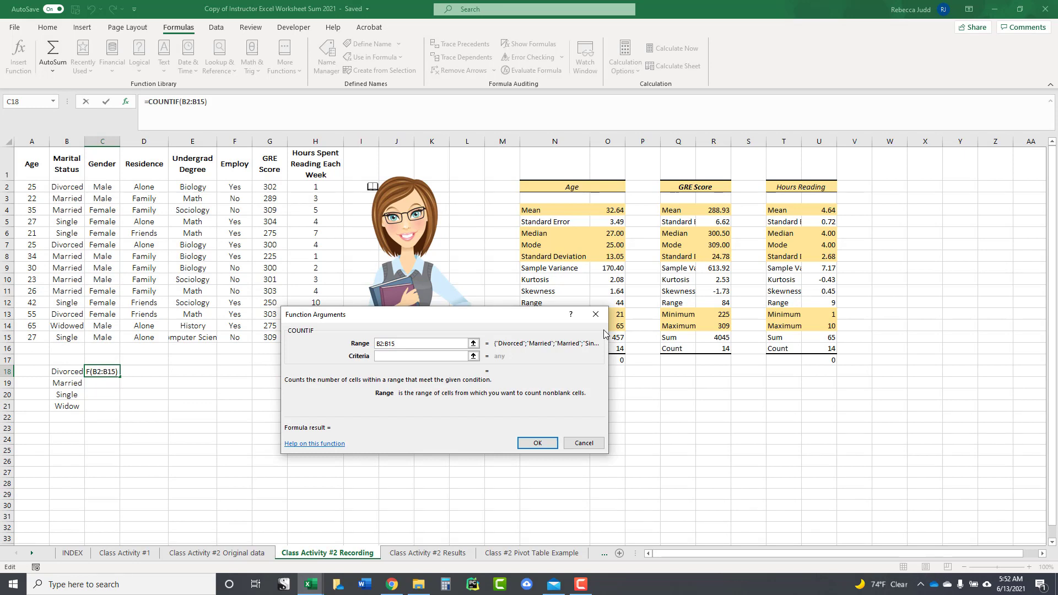
click(474, 357)
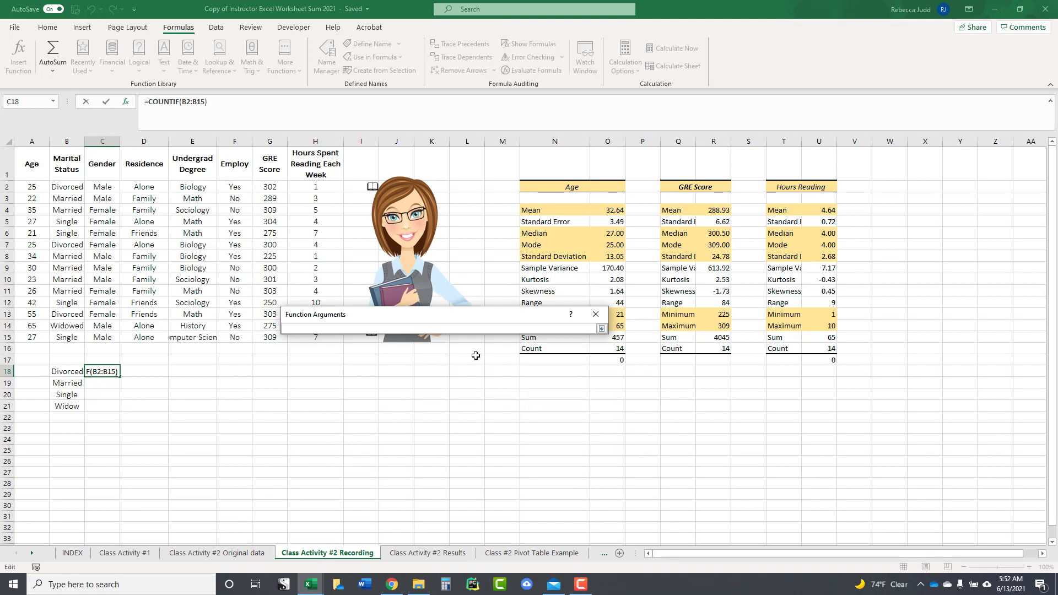
text(Divorced)
click(602, 329)
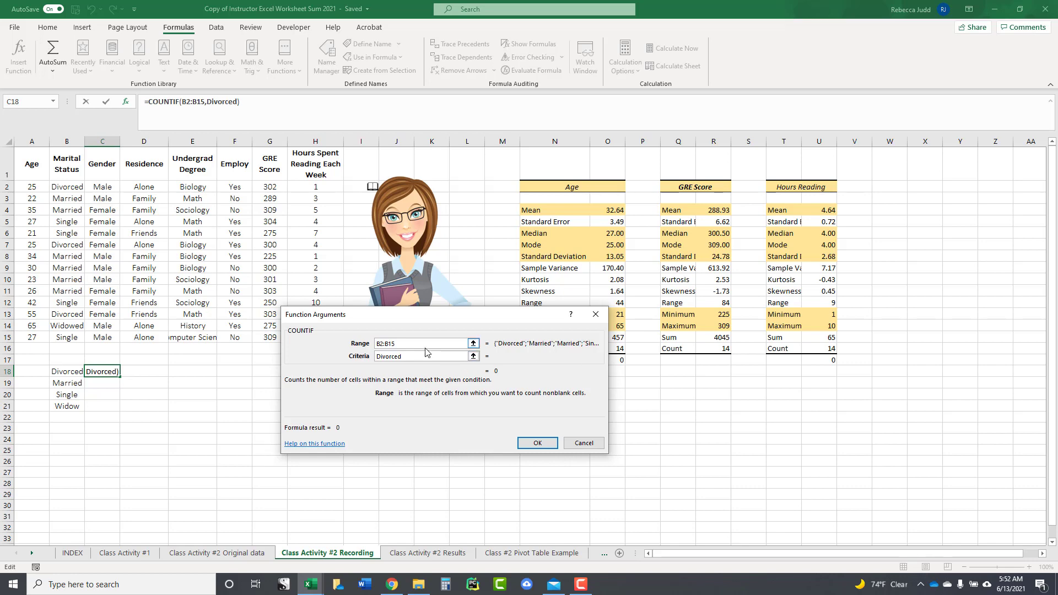
click(537, 443)
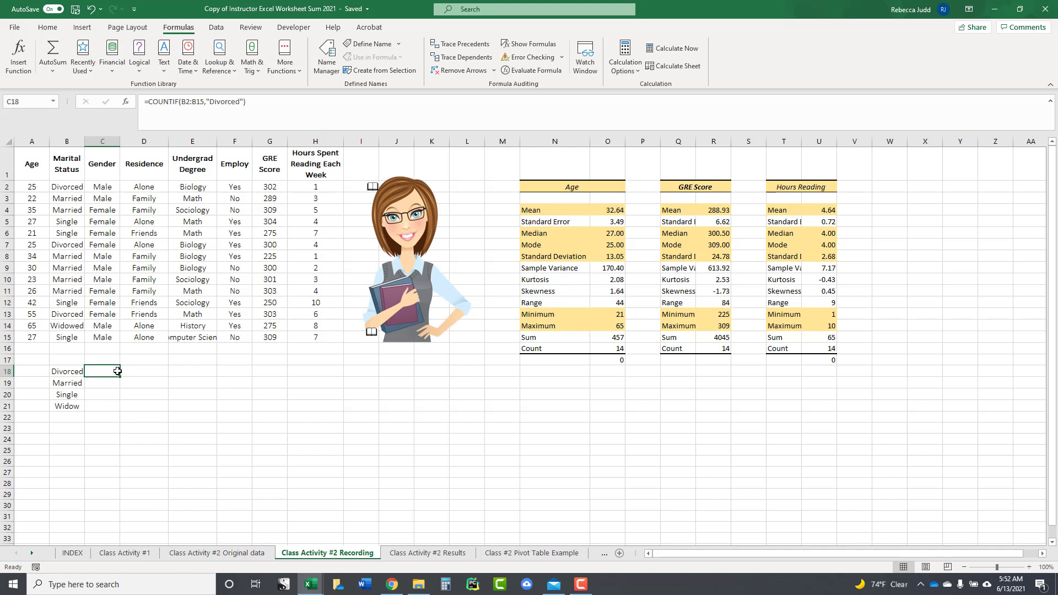
Step: Check the count in C18 against the individual Divorced entries in the Marital Status column
click(69, 187)
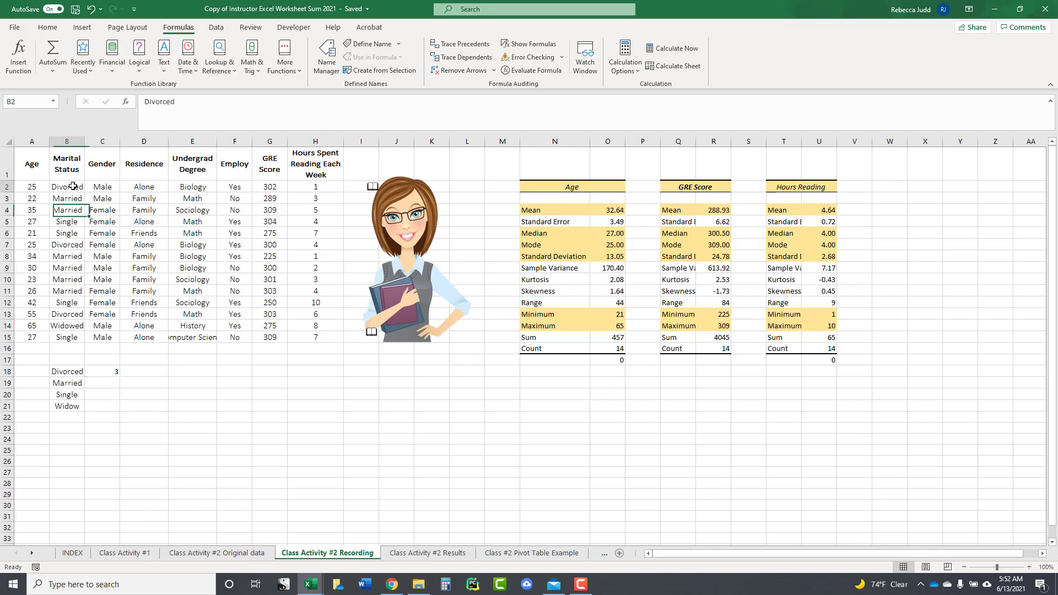
click(66, 243)
click(68, 315)
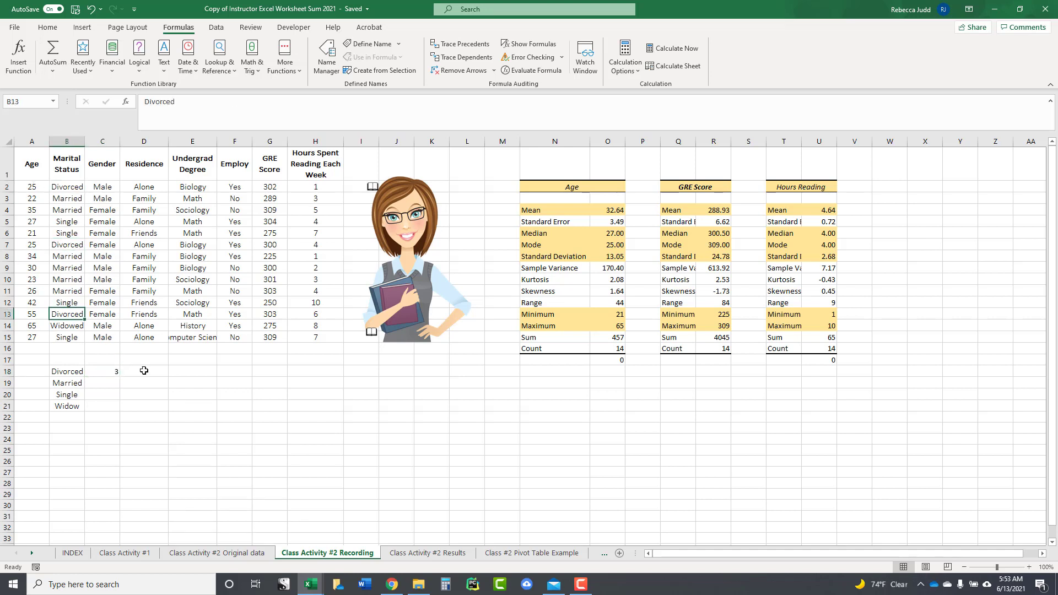
click(174, 413)
click(109, 374)
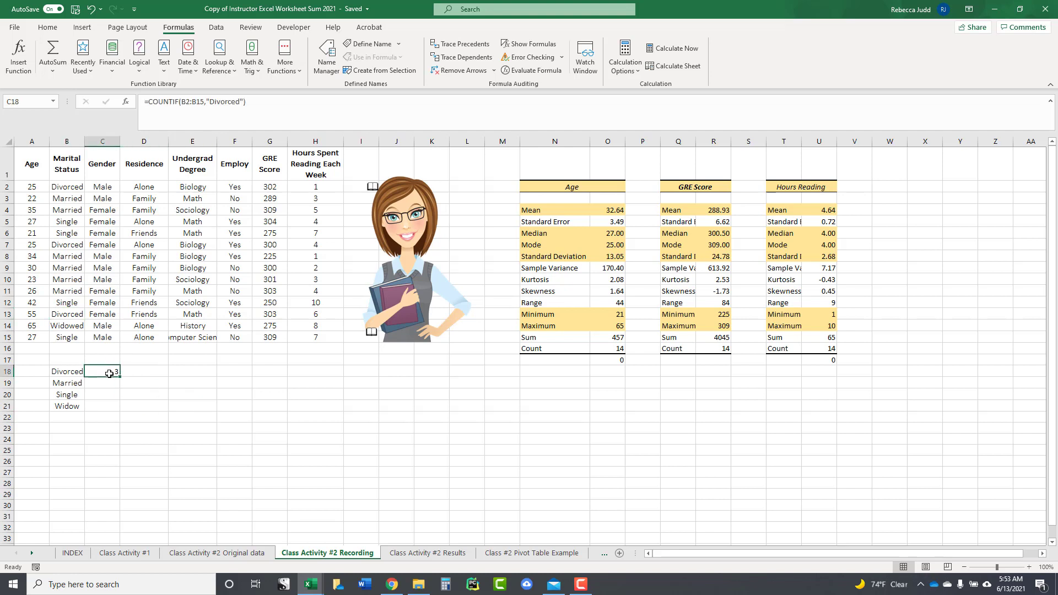
Step: Count the Married entries of B2:B15 in C19 with a COUNTIF function using the criterion Married
click(108, 384)
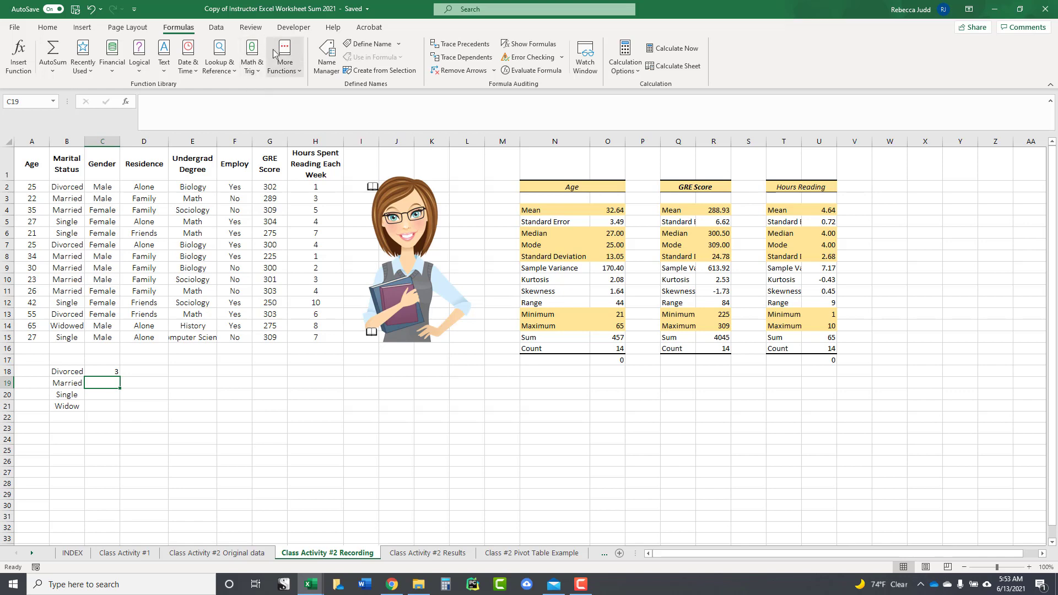
click(281, 63)
mouse_move(290, 88)
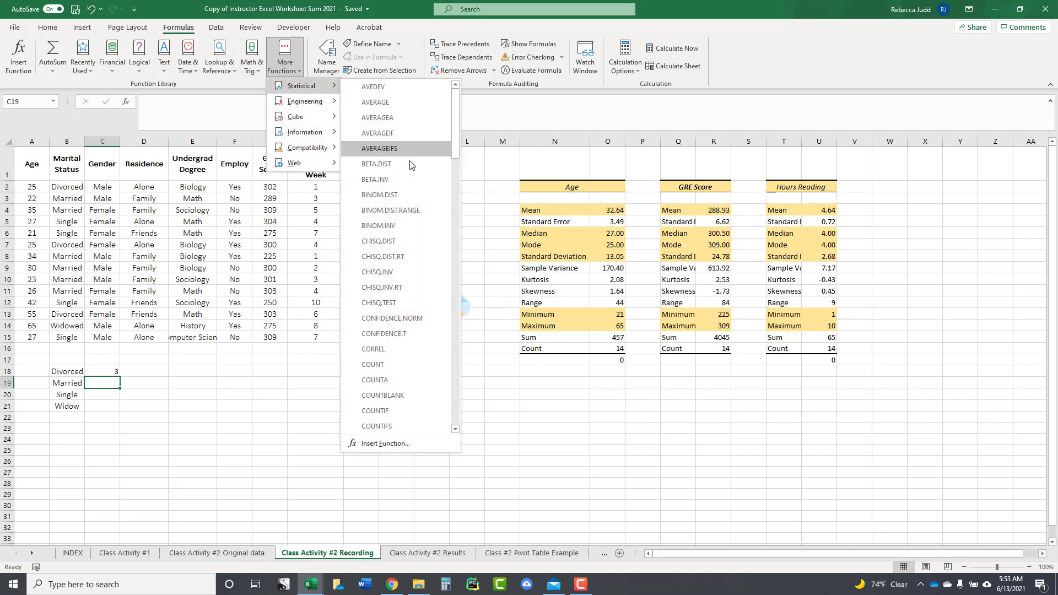
click(393, 418)
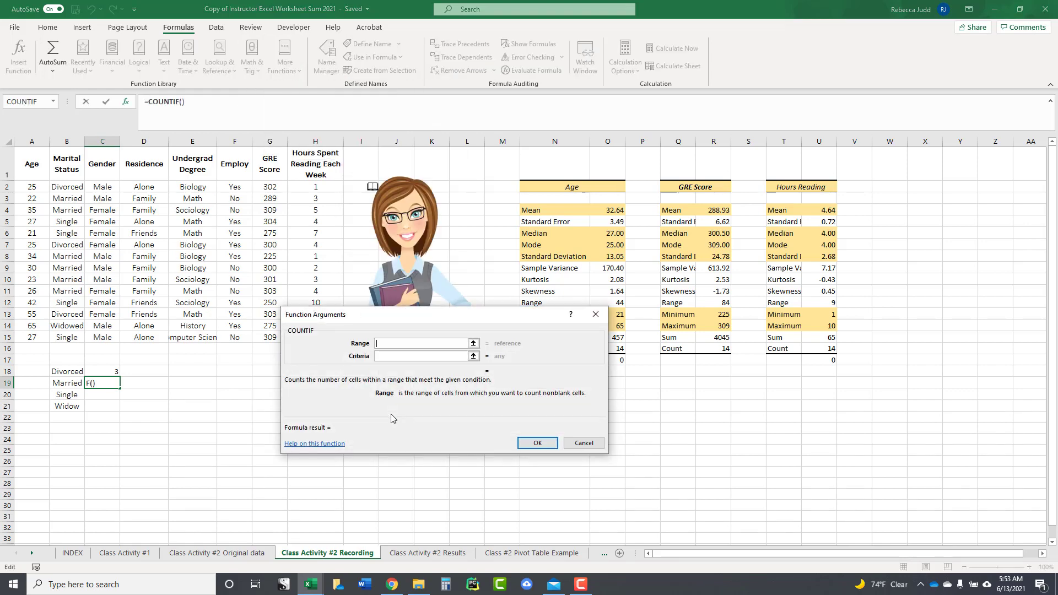
drag(67, 187, 66, 337)
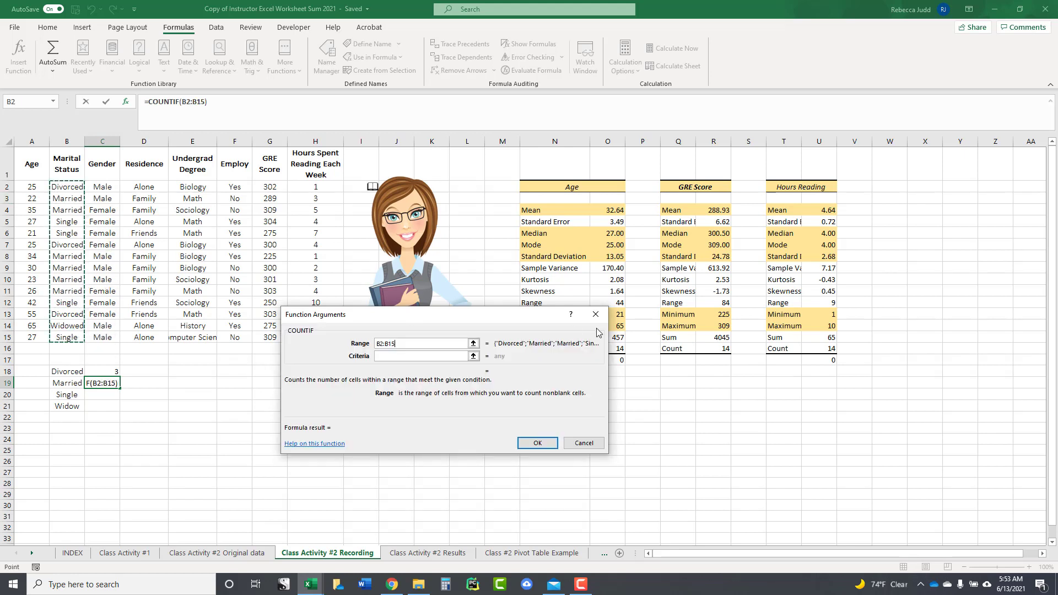
click(386, 356)
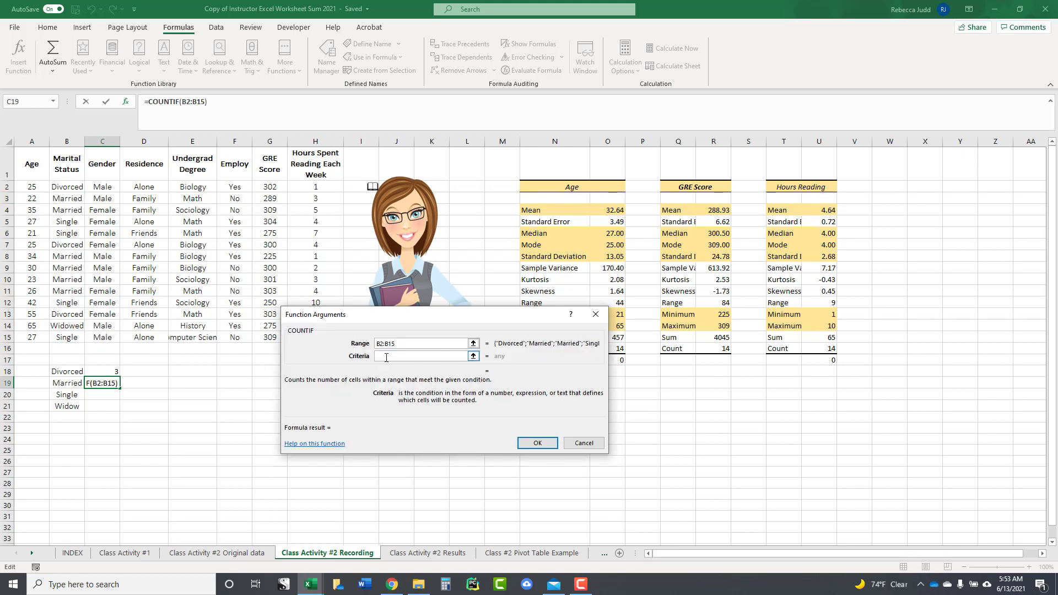
text(Married)
click(535, 444)
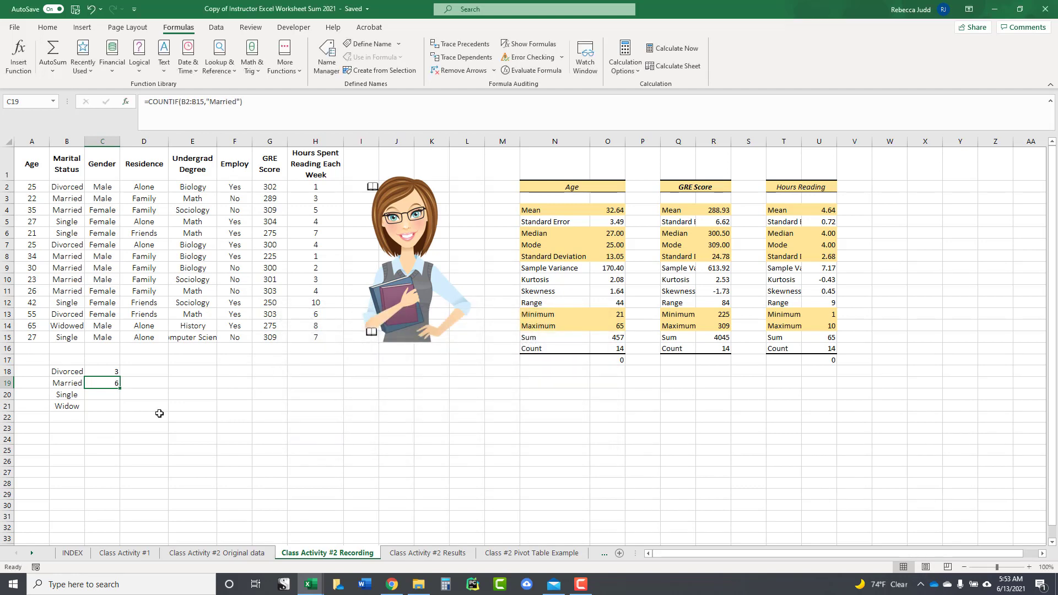
Step: Count the Single entries of B2:B15 in C20 with a COUNTIF function using the criterion Single
click(87, 395)
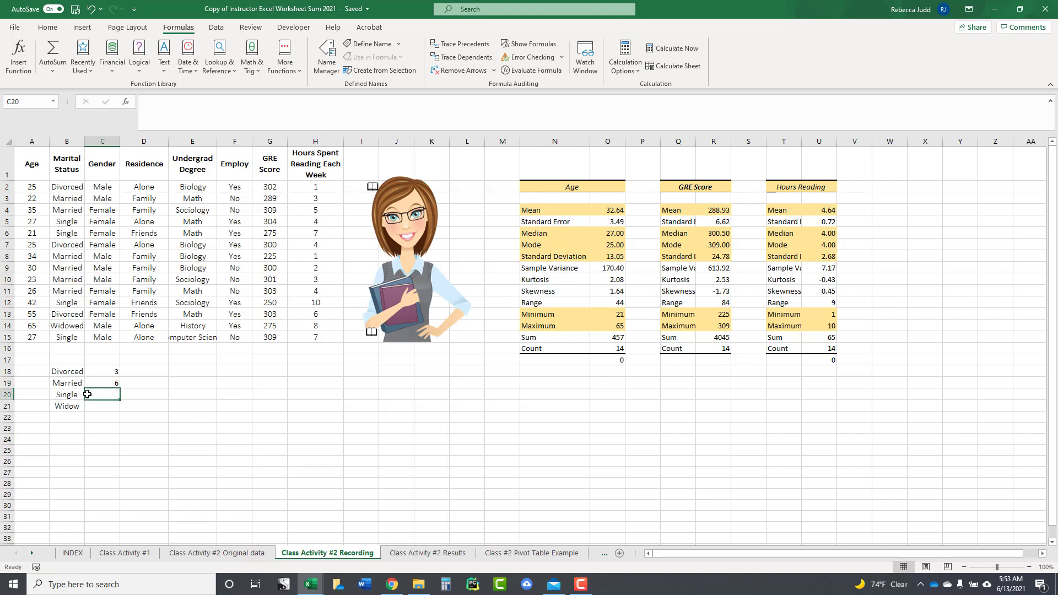
click(289, 79)
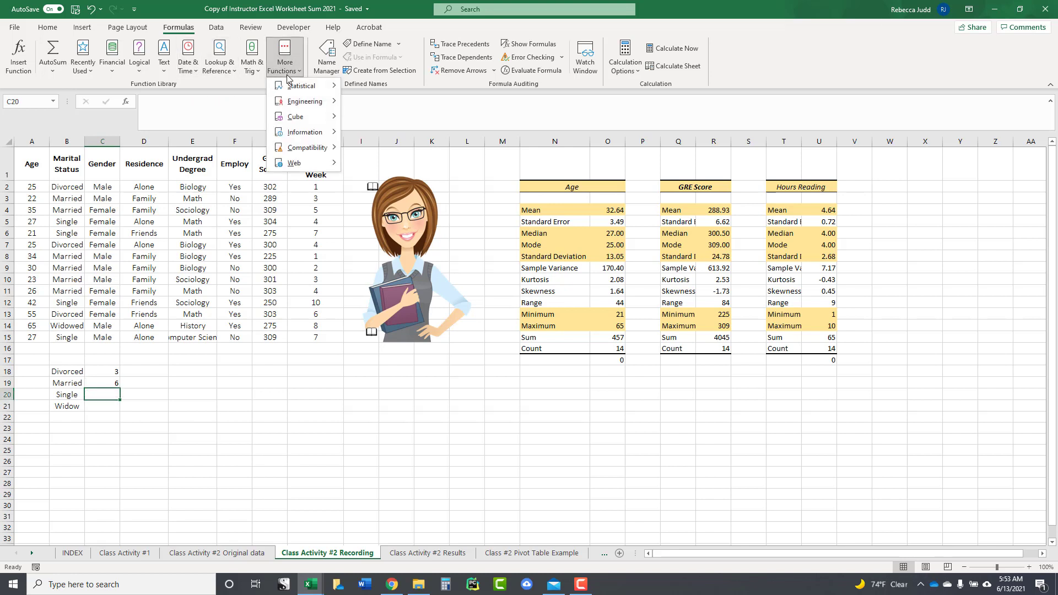
mouse_move(290, 87)
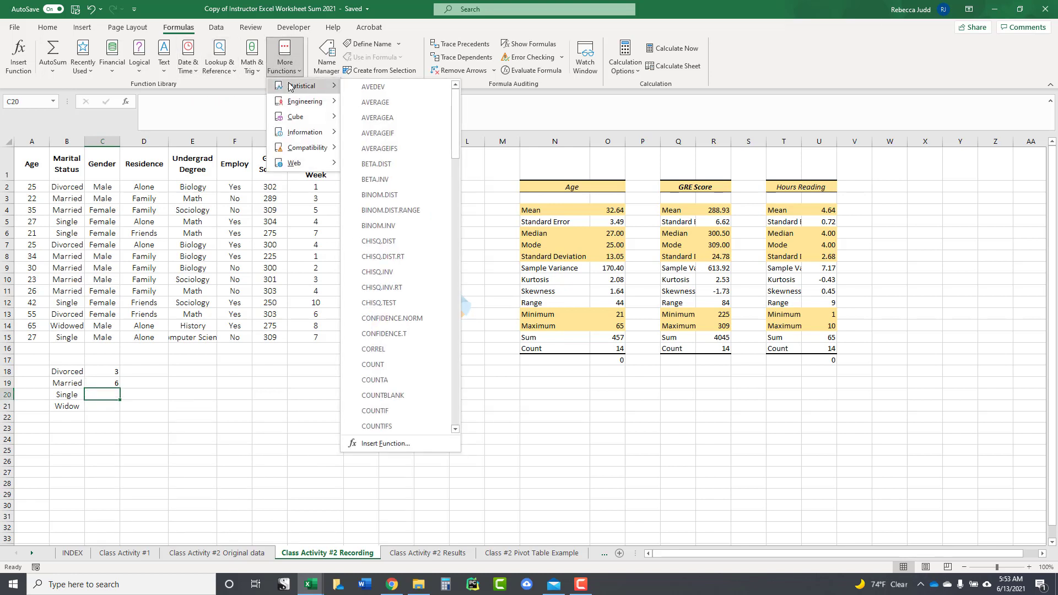
click(398, 410)
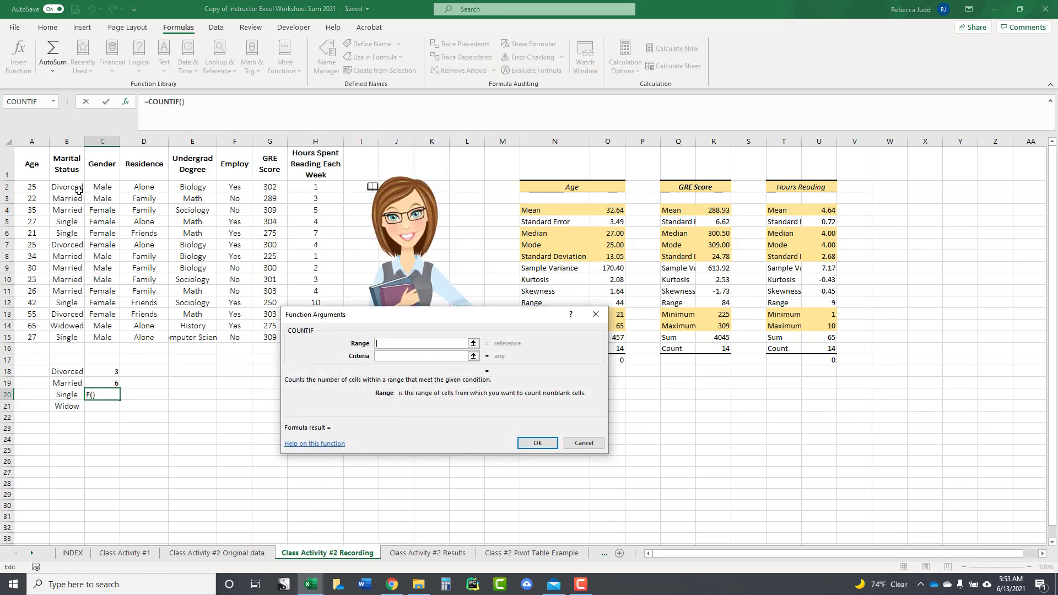
drag(77, 189, 77, 339)
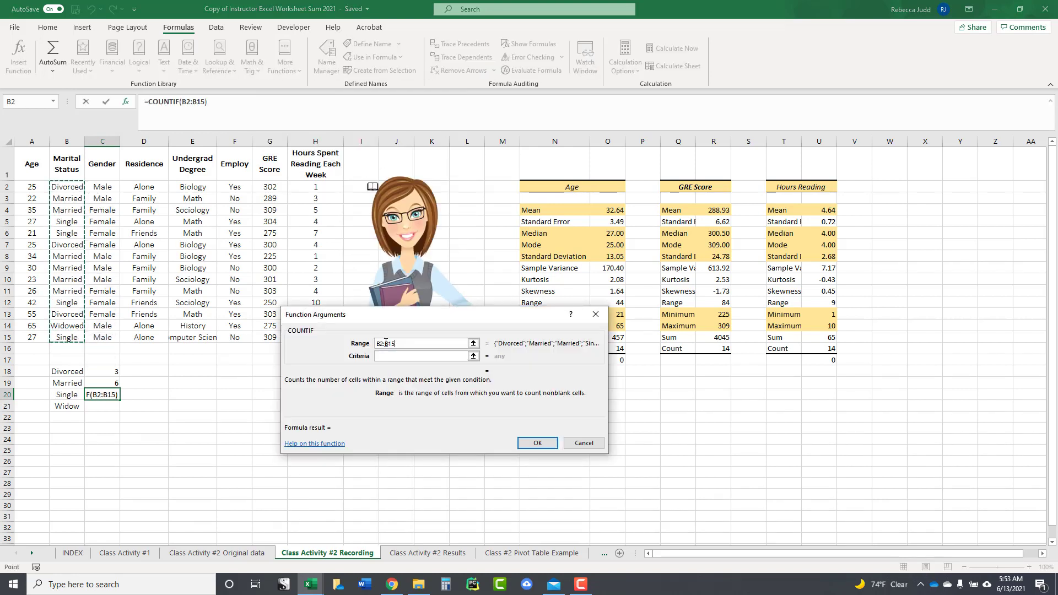
click(429, 356)
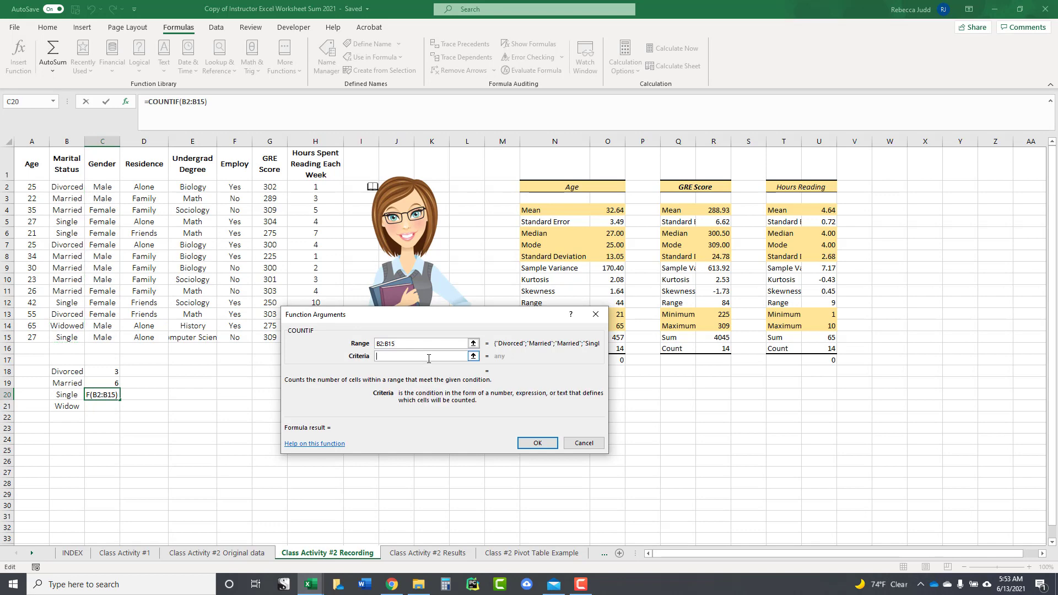
text(Single)
click(529, 446)
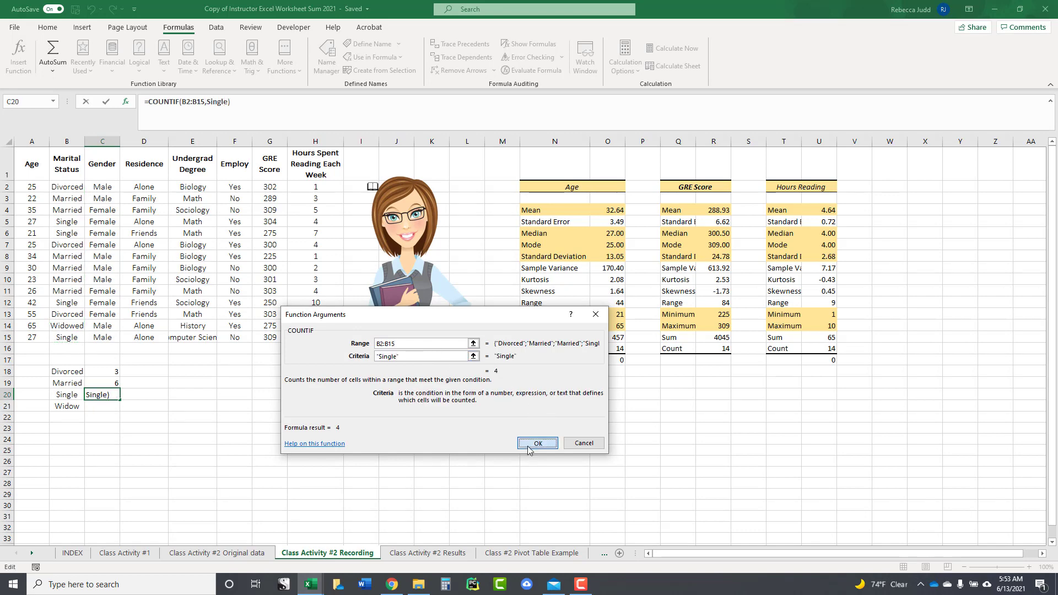
Step: Count the Widow entries of B2:B15 in C21 with a COUNTIF function using the criterion Widow
click(114, 408)
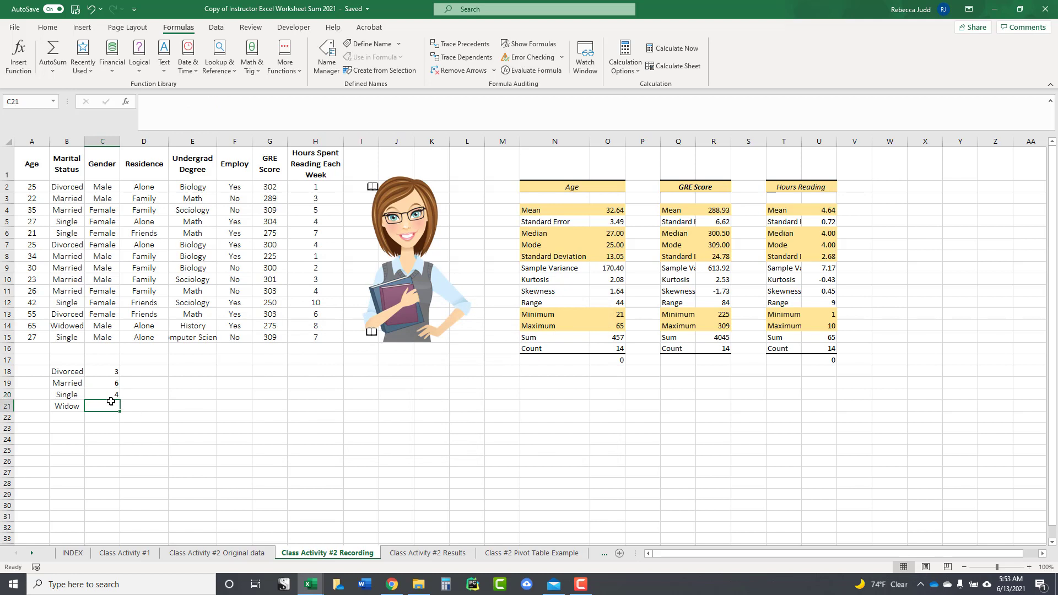
click(289, 75)
mouse_move(306, 86)
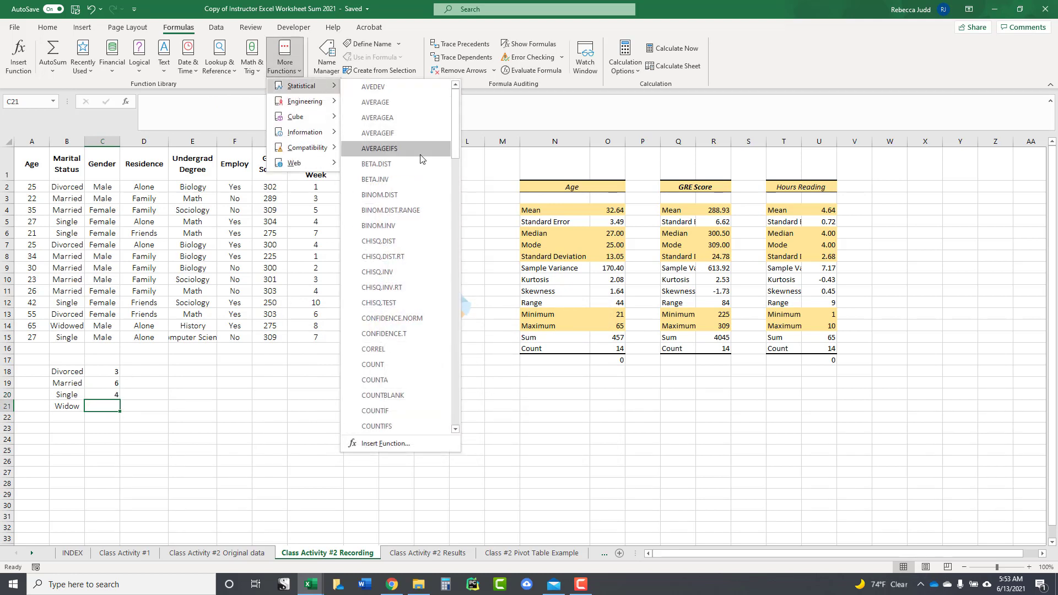
click(426, 411)
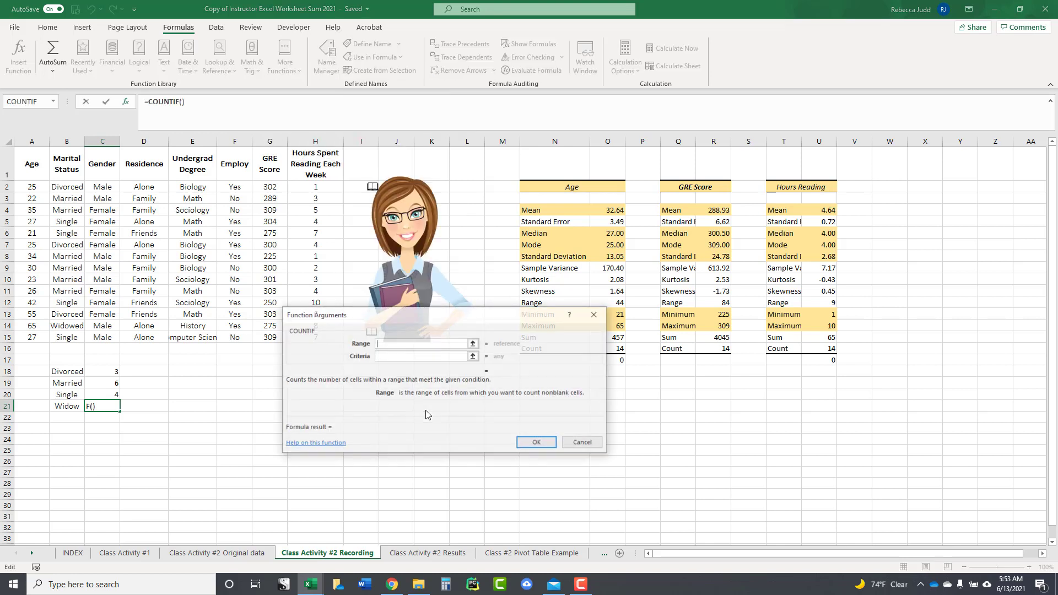
click(472, 343)
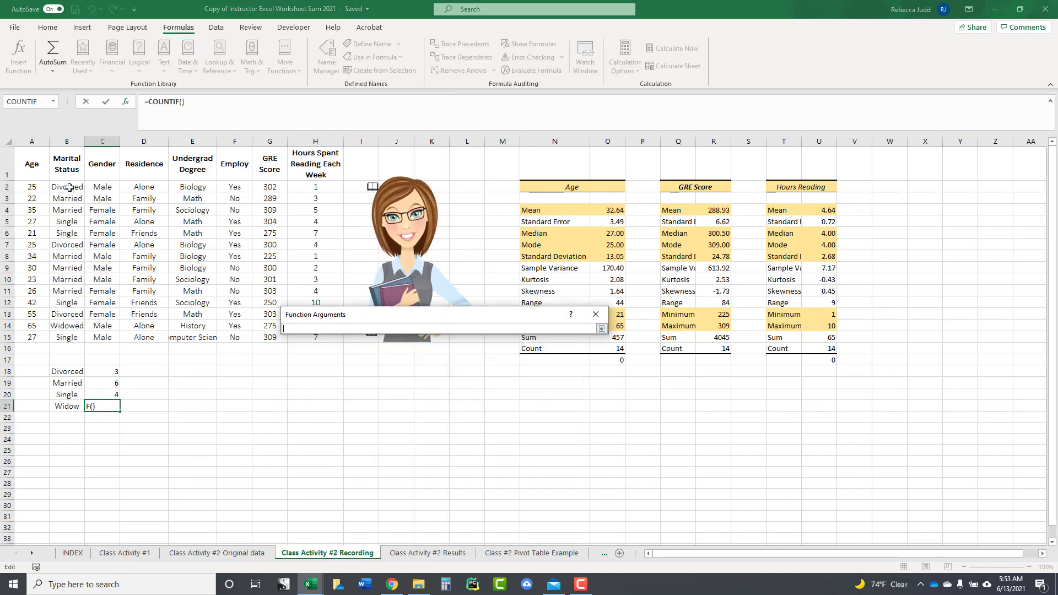
drag(69, 187, 69, 337)
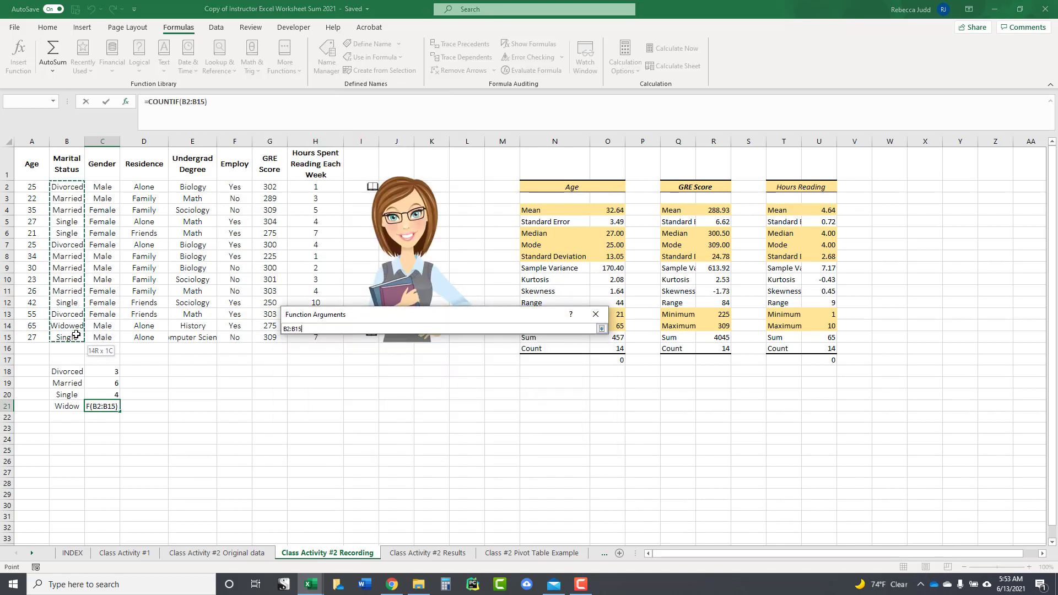
click(603, 328)
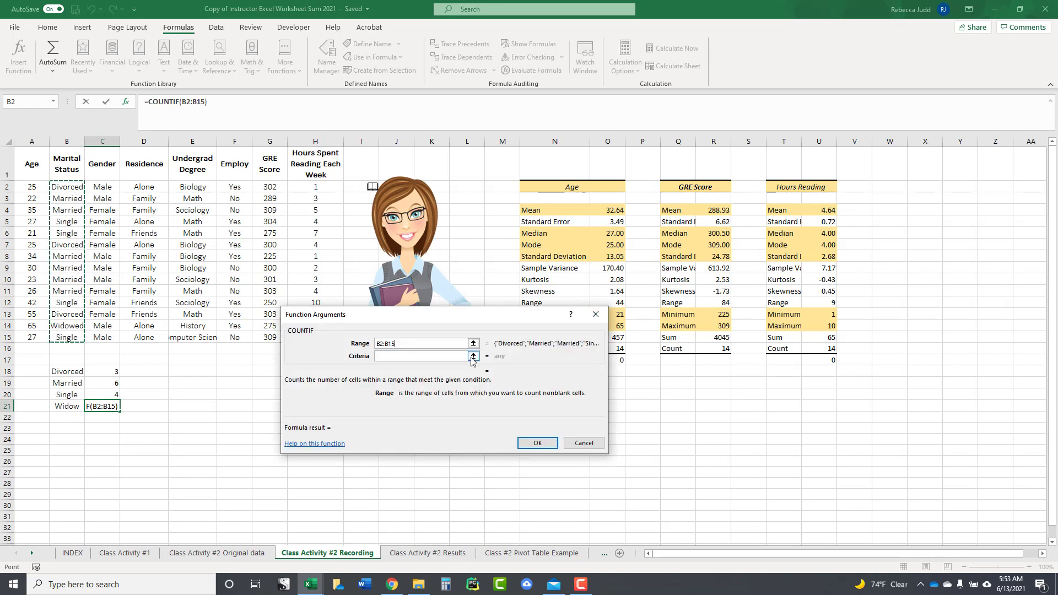
click(472, 356)
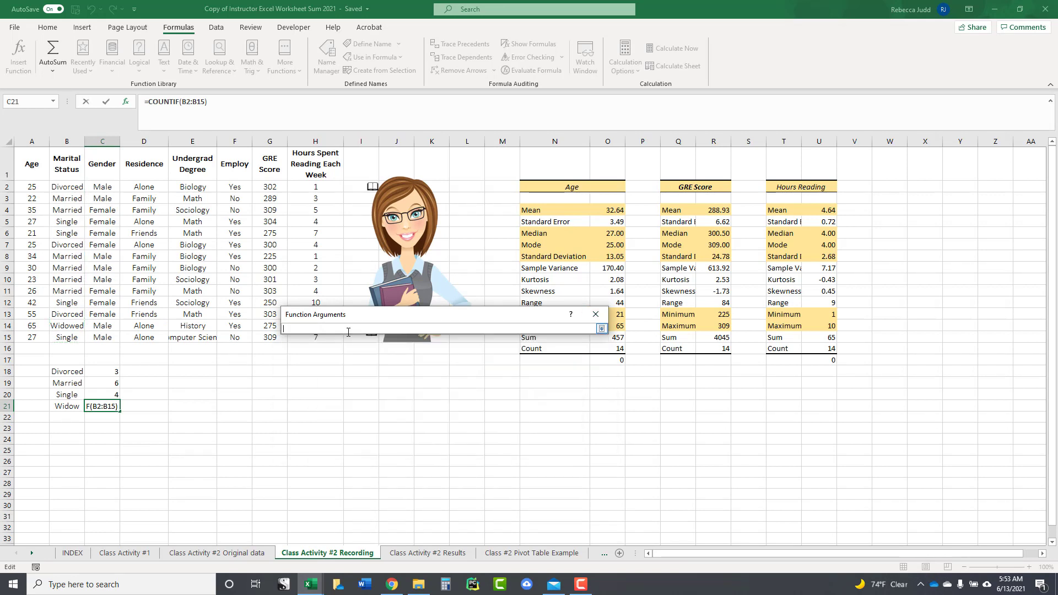
text(Widow)
click(602, 328)
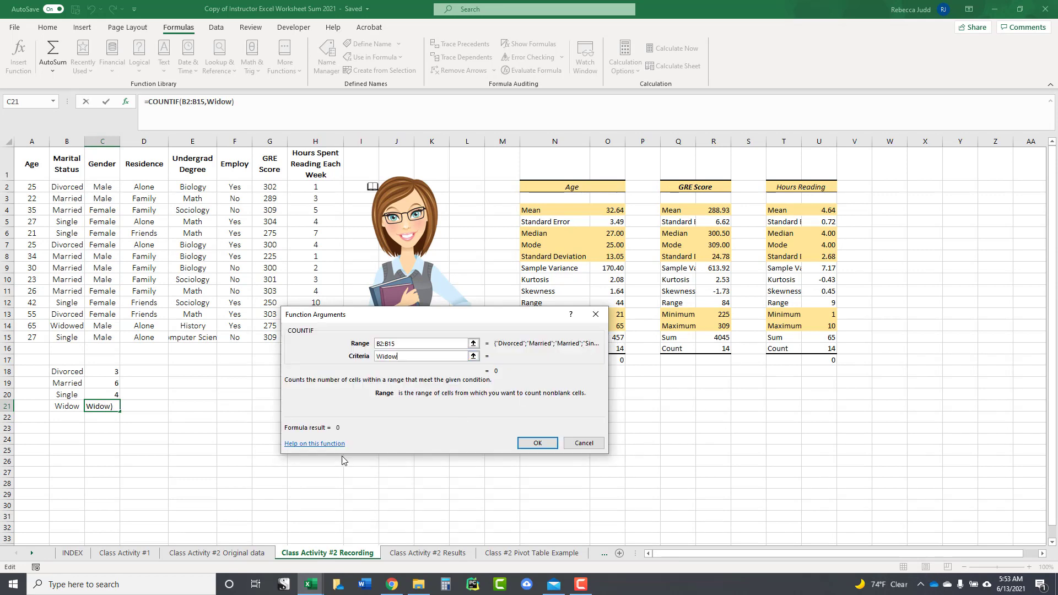
click(533, 444)
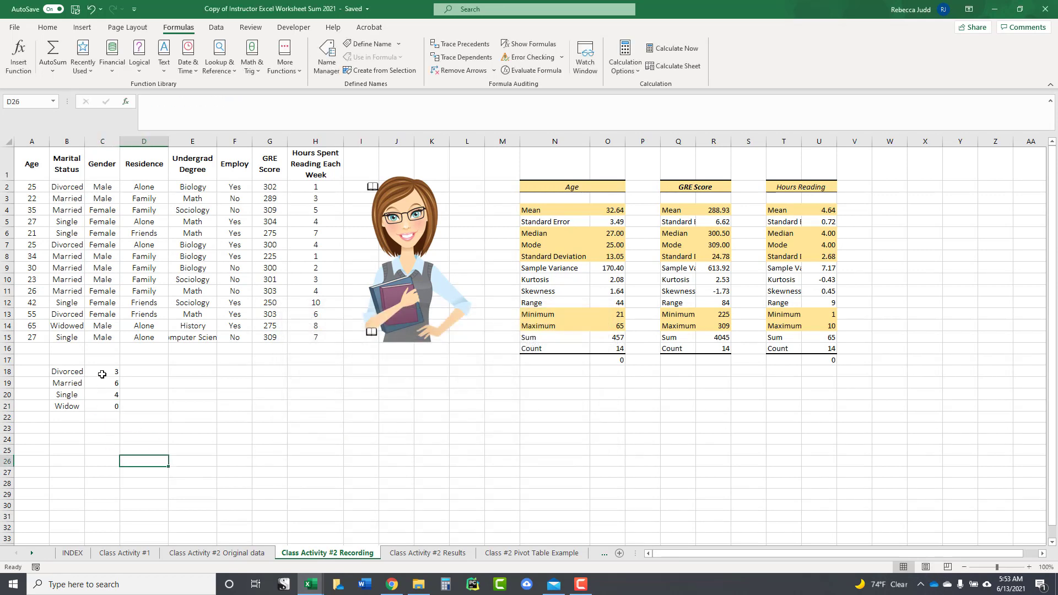
Step: Center the four marital status counts in C18:C21 horizontally within their cells
drag(102, 374, 108, 409)
click(48, 27)
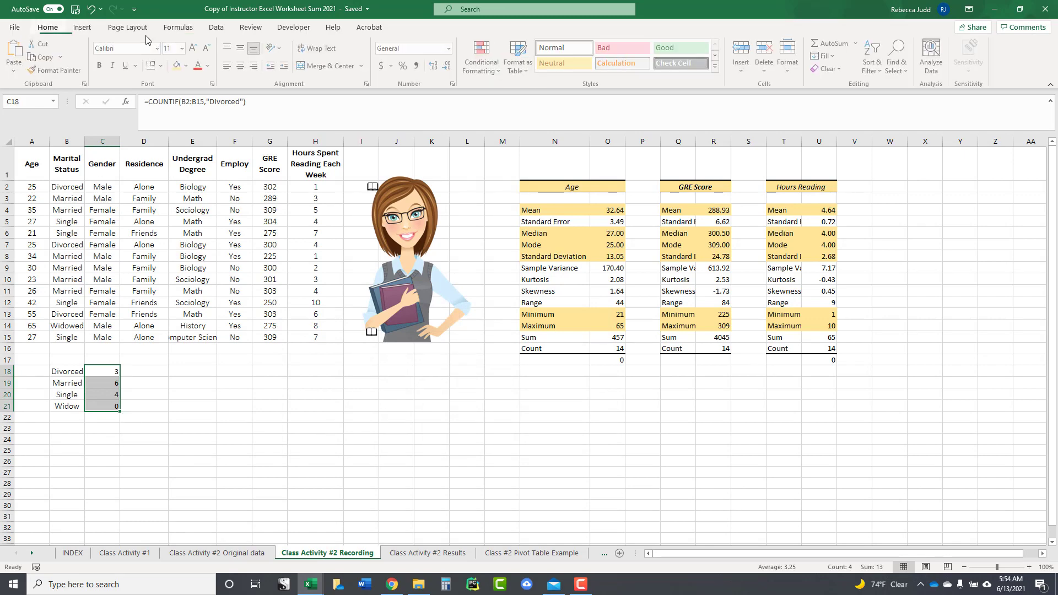
click(242, 65)
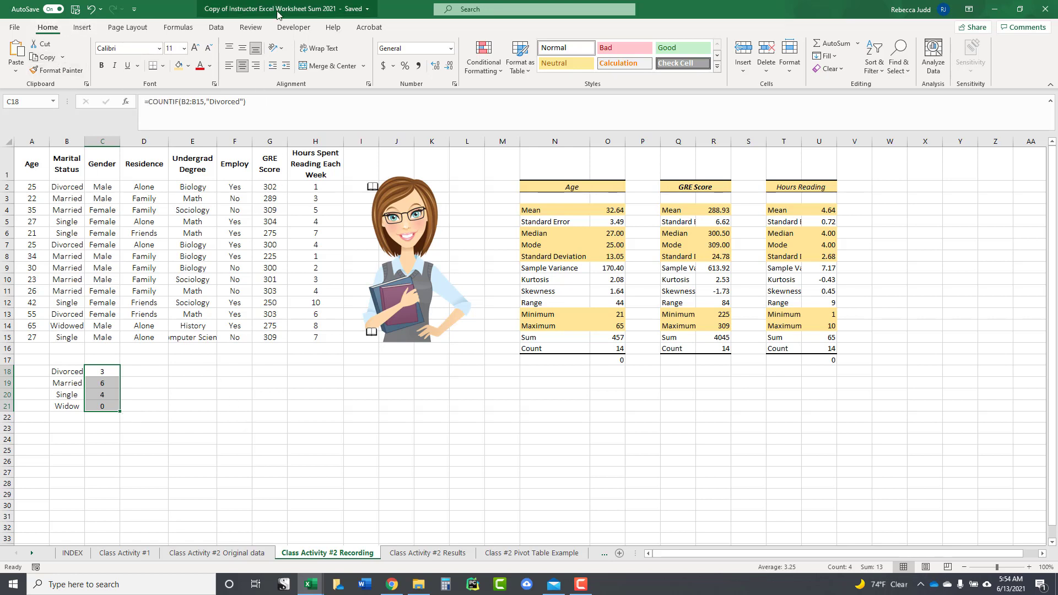
click(321, 424)
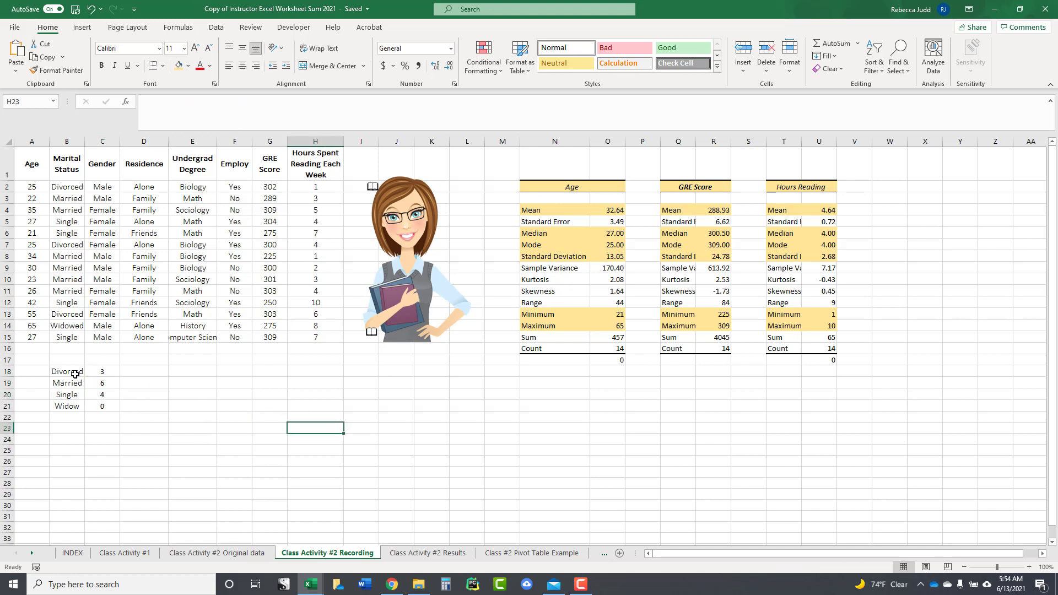
Step: Add the label Total in B22 below the marital status categories
drag(70, 372, 102, 410)
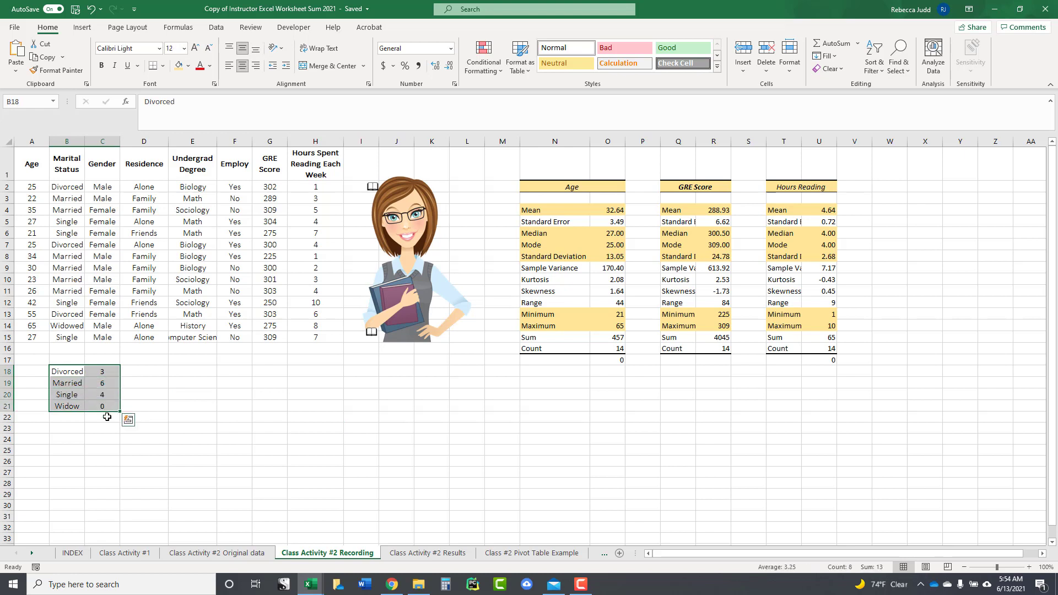
click(107, 420)
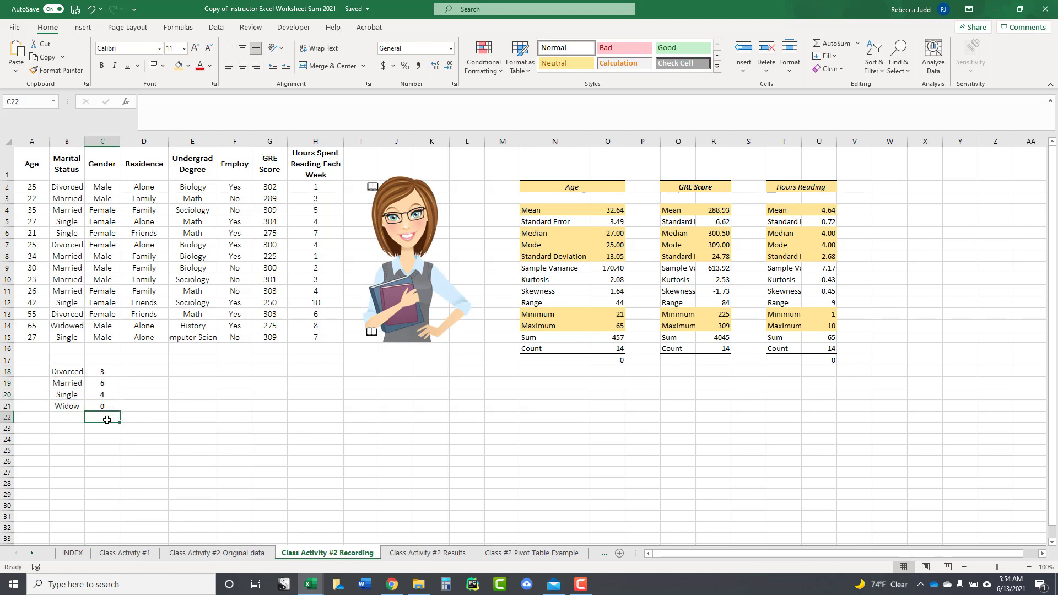
click(76, 418)
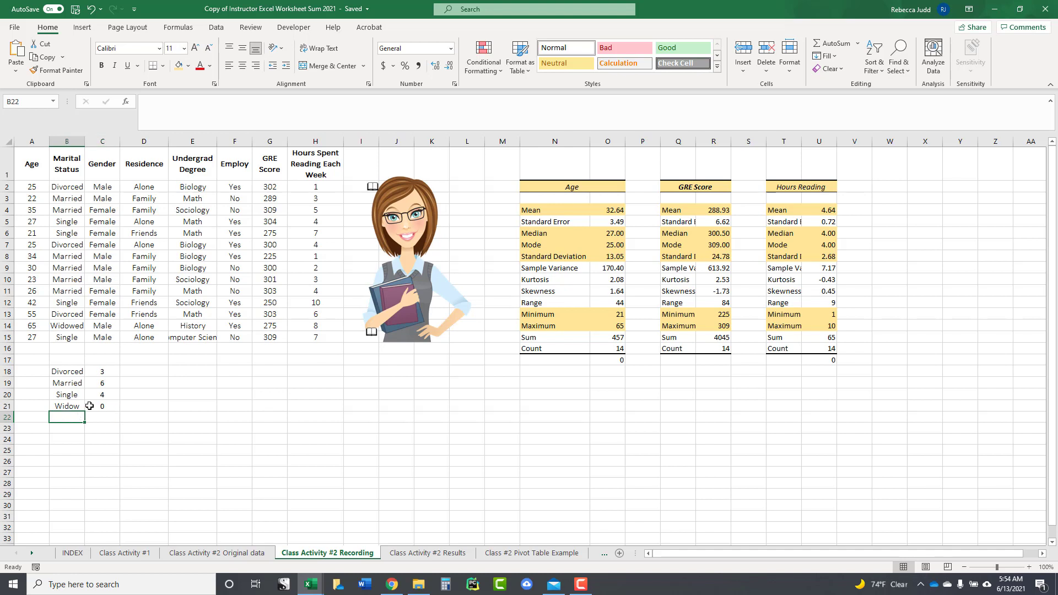
text(Total)
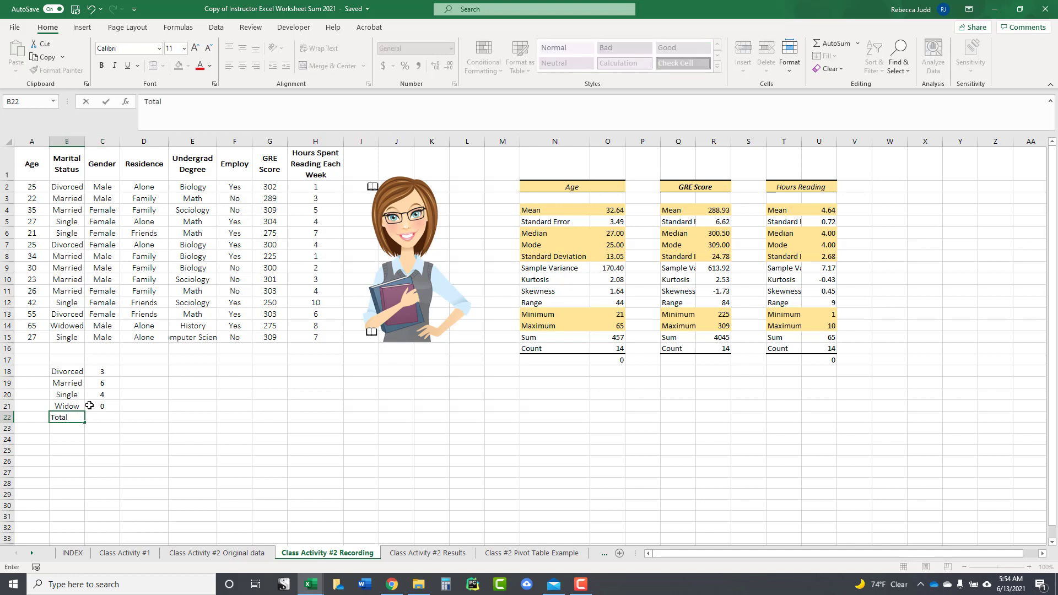
click(115, 427)
Step: Find the SUM function among the math and trigonometry functions for the total in C22
click(106, 419)
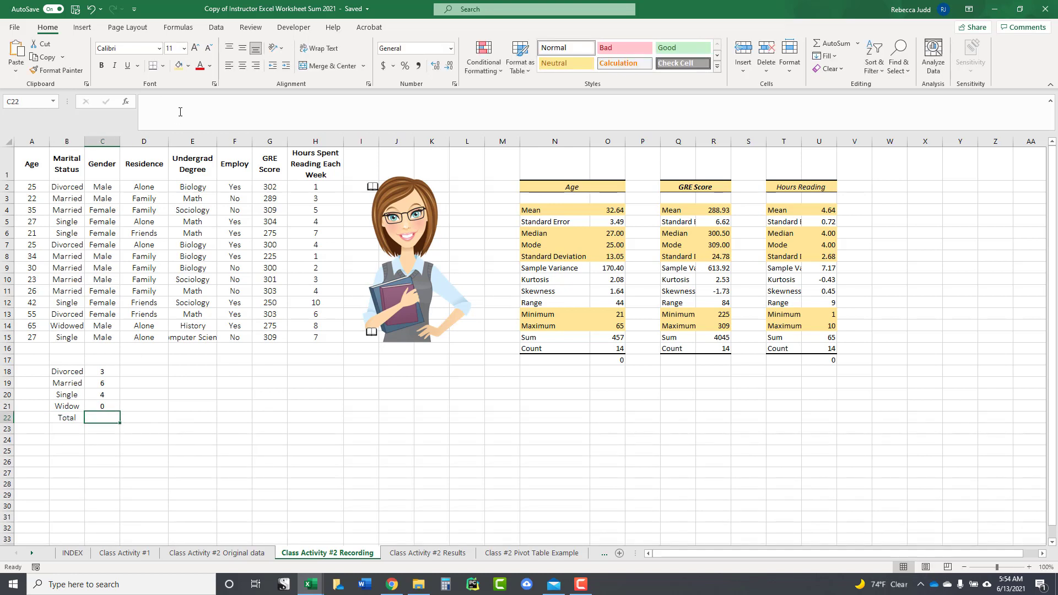
click(215, 30)
click(178, 28)
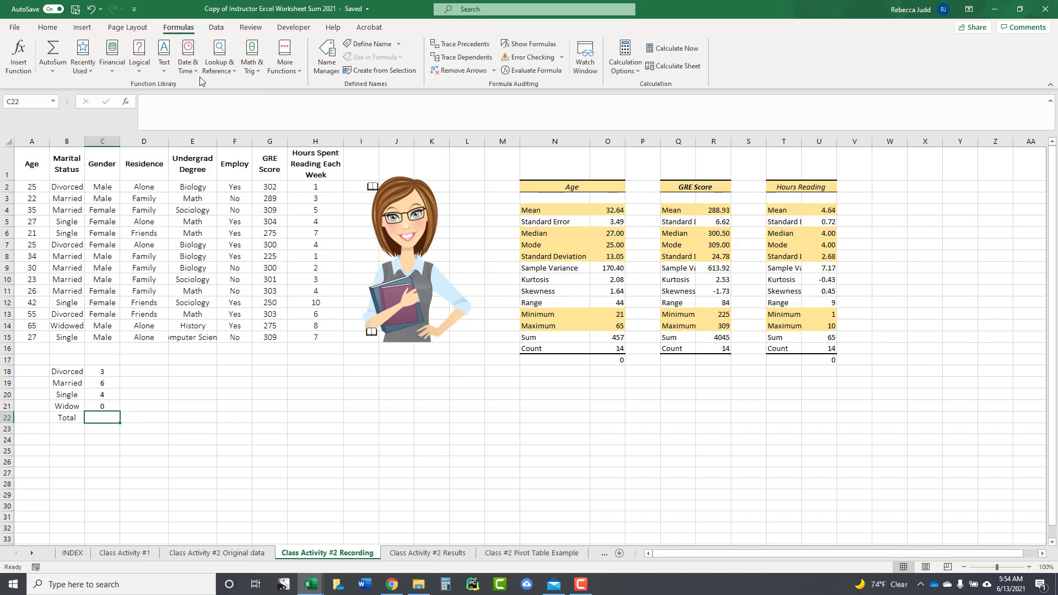
click(258, 64)
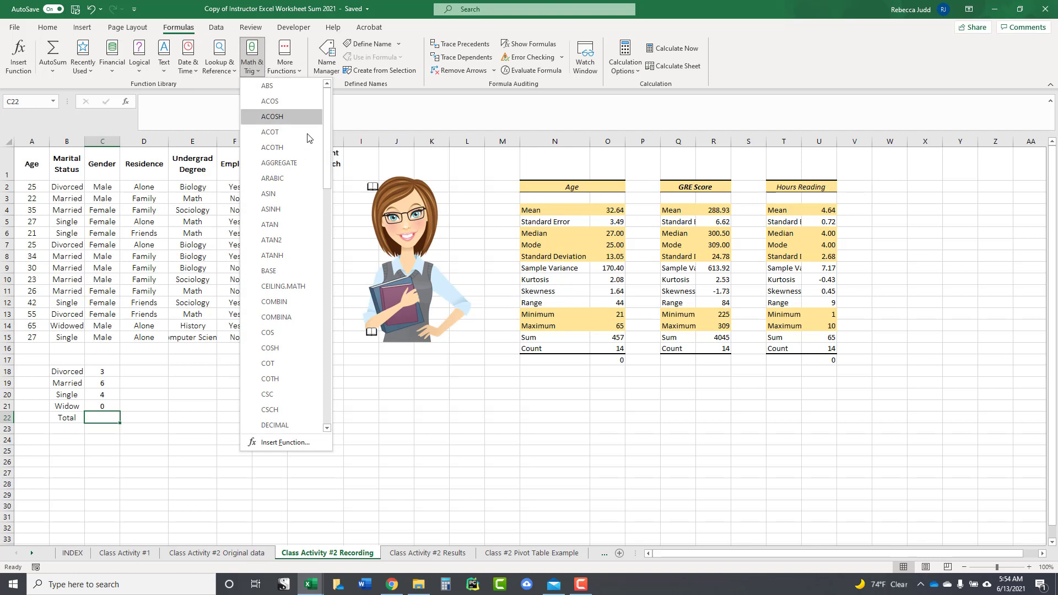
drag(328, 141, 329, 374)
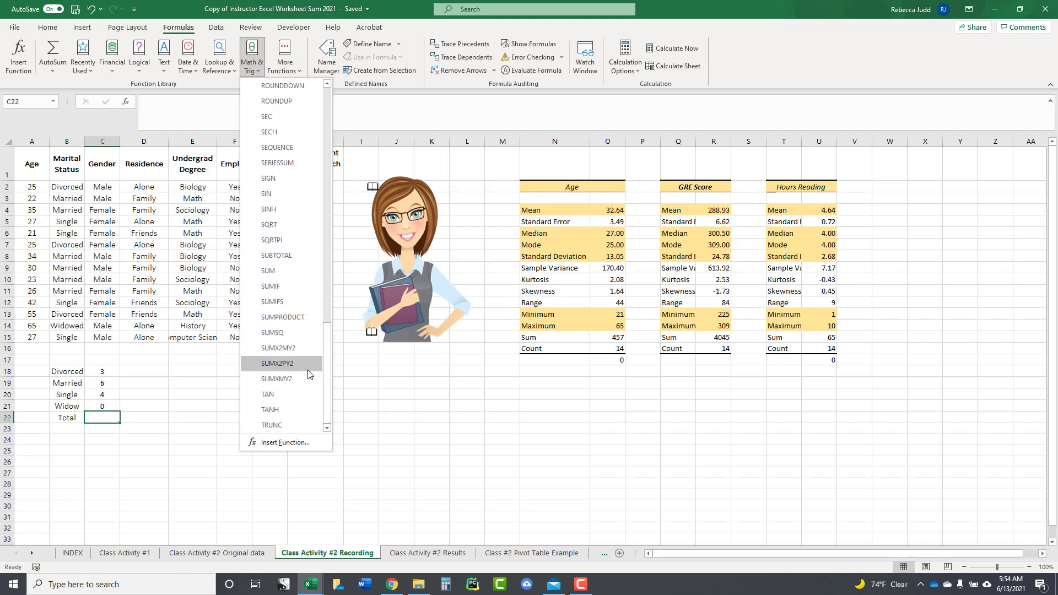
Step: Total the marital status counts in cell C22 with the SUM function over C18:C21
click(269, 267)
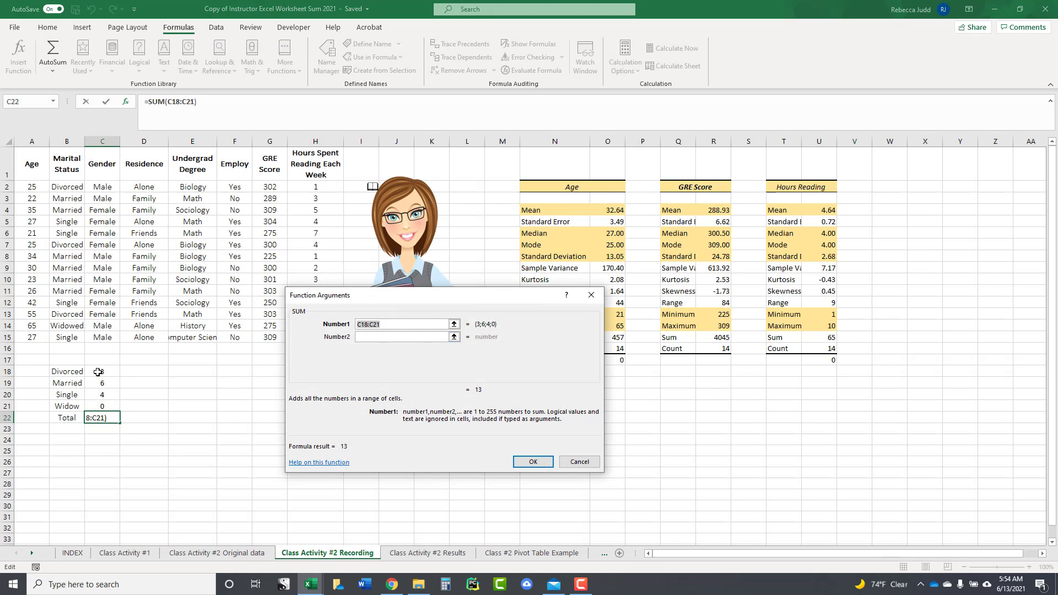
drag(97, 372, 102, 406)
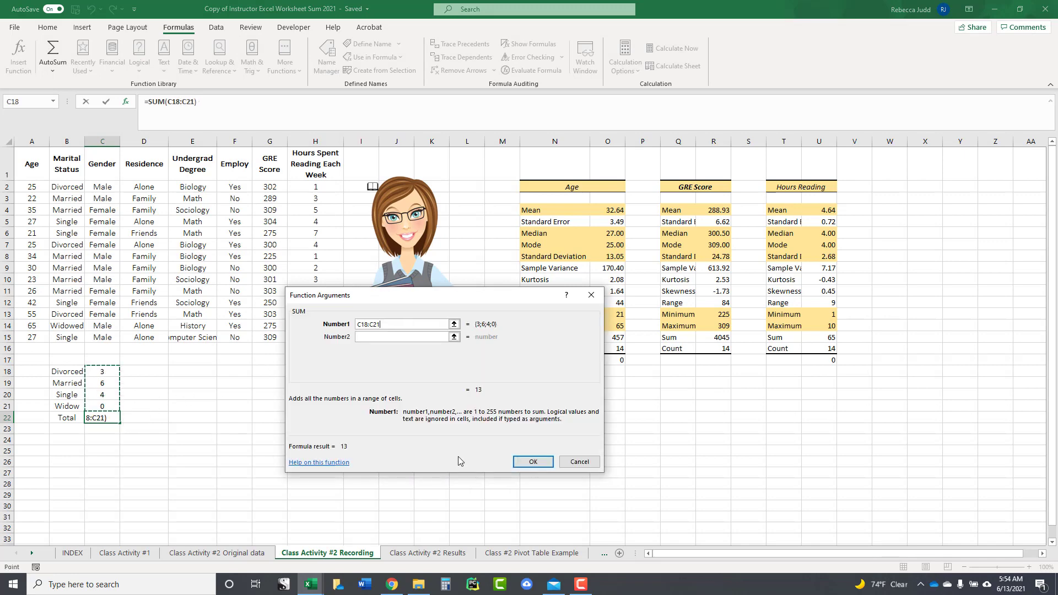
click(542, 463)
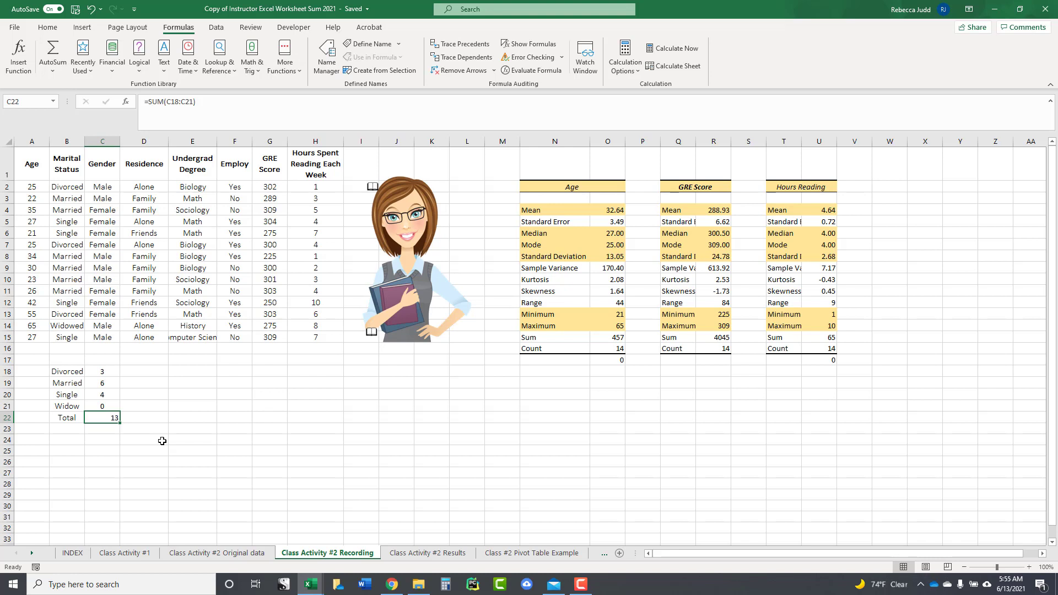
Step: Correct the COUNTIF criterion in cell C21 to "Widowed" so it matches the entry in the Marital Status column
click(113, 408)
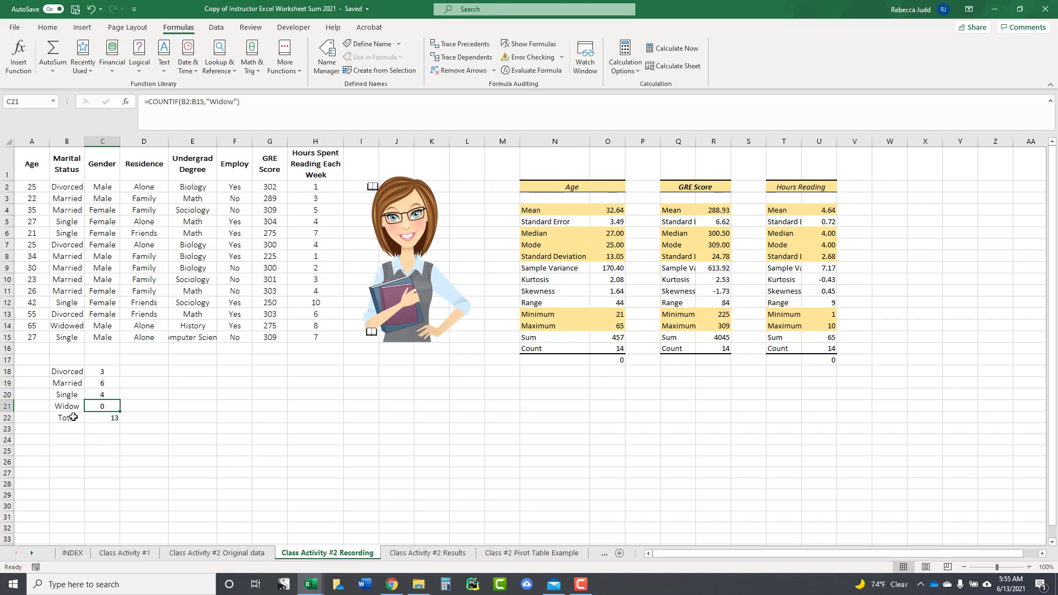
click(65, 334)
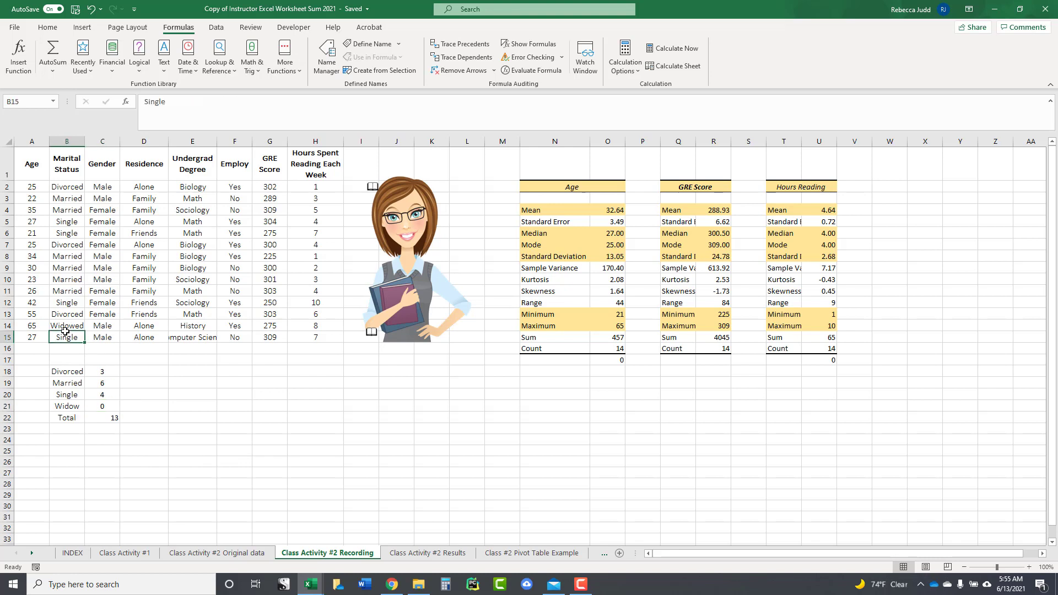
click(70, 325)
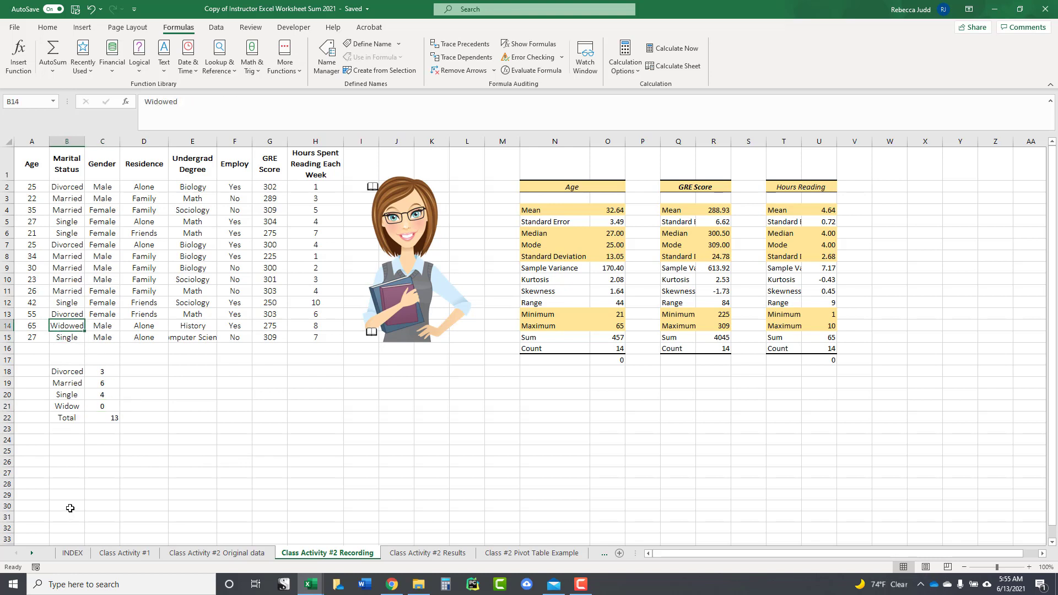
click(69, 406)
click(92, 408)
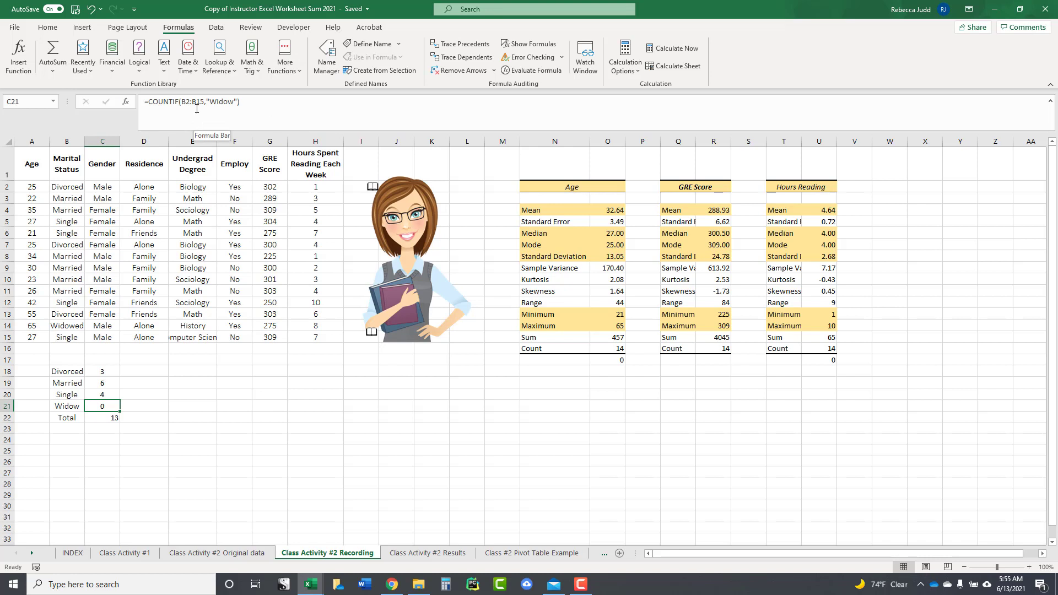
click(234, 101)
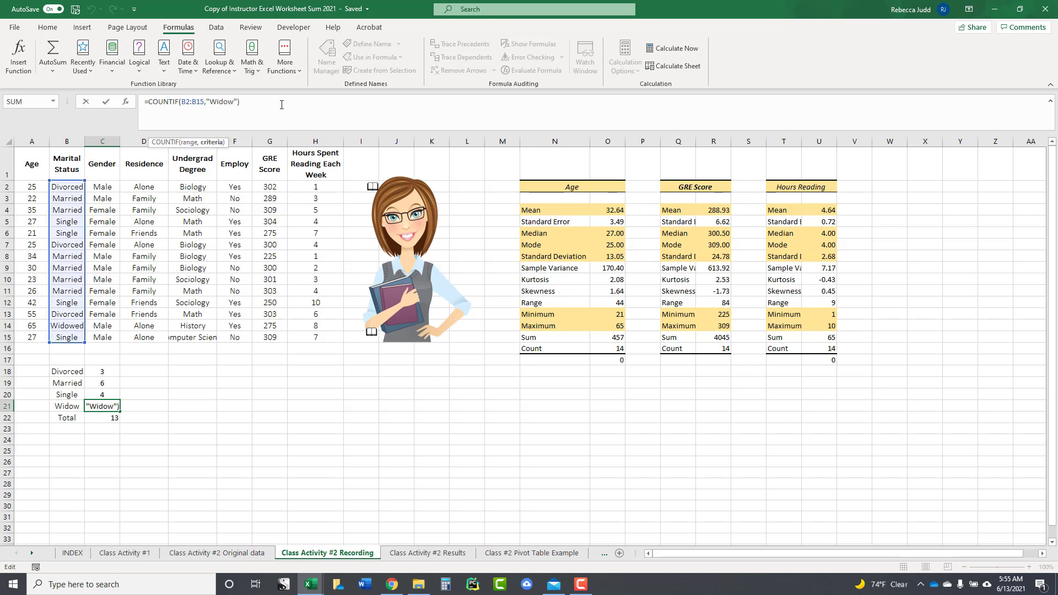
text(ed)
click(251, 101)
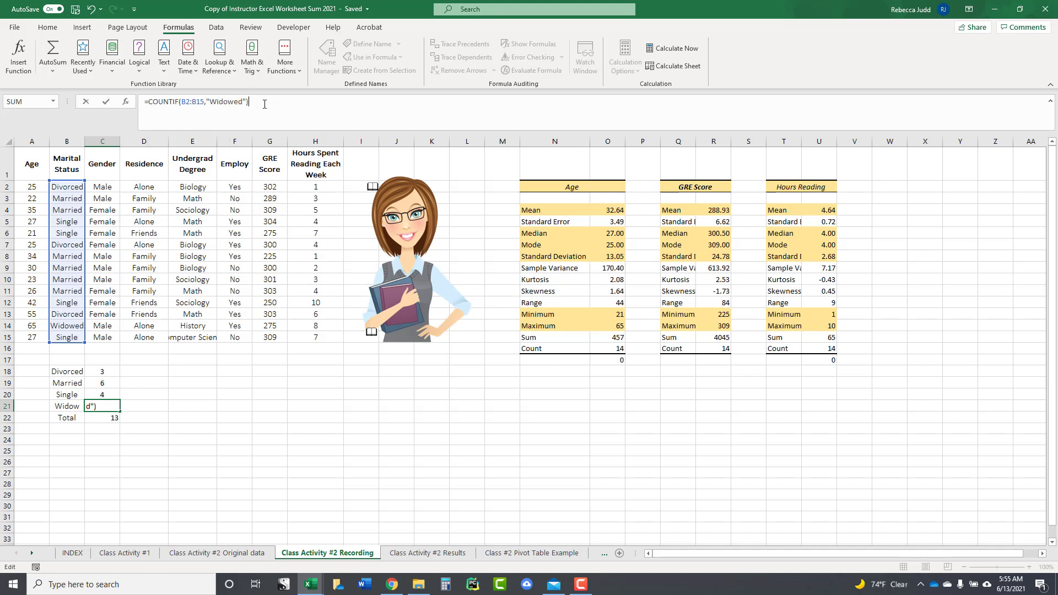
key(Return)
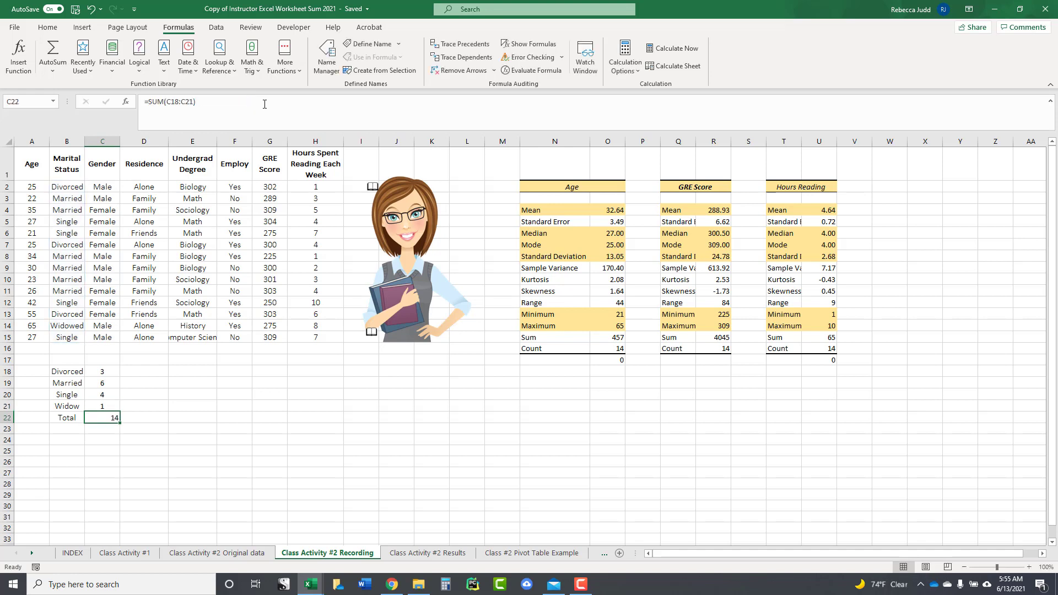
click(117, 404)
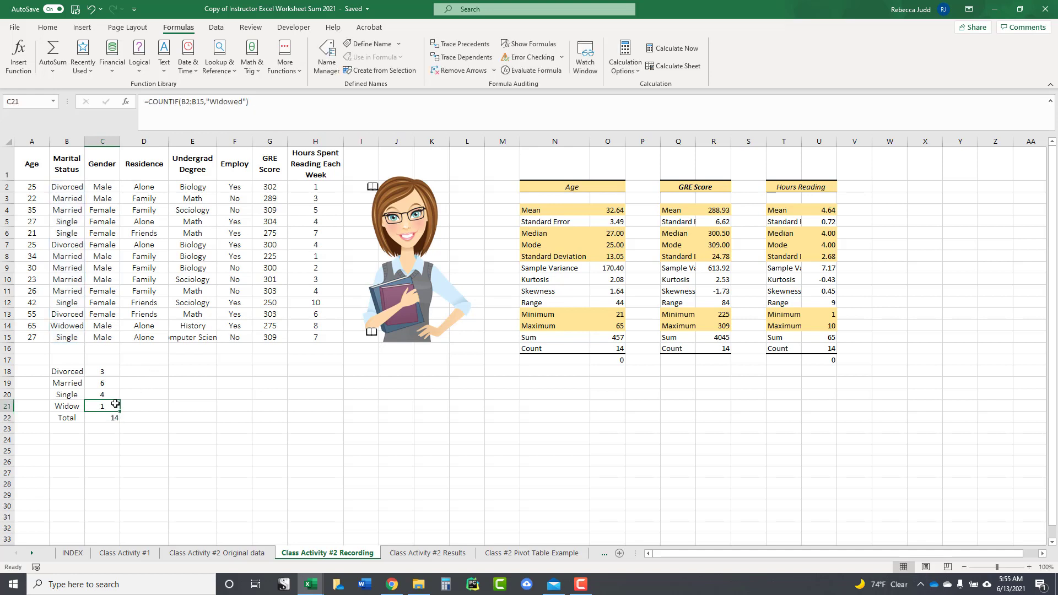
Step: Center the total in cell C22 horizontally
click(113, 419)
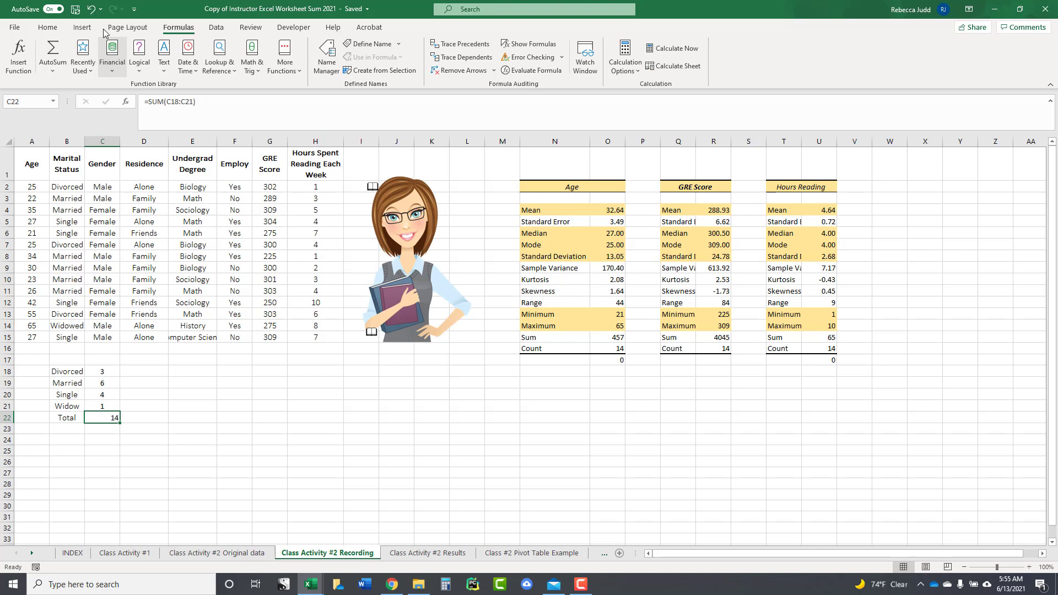
click(47, 27)
click(180, 431)
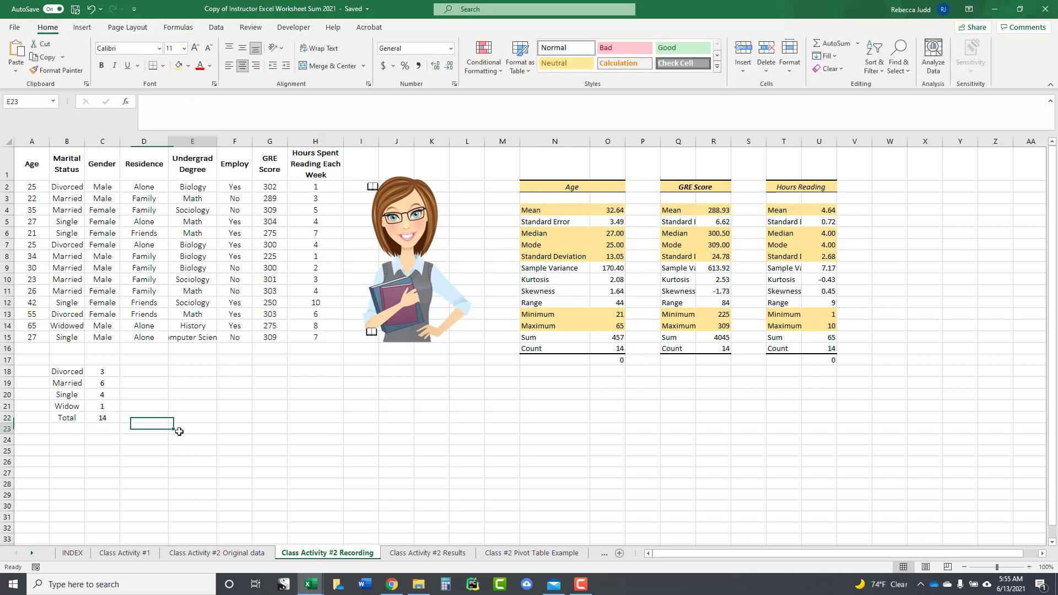
click(115, 421)
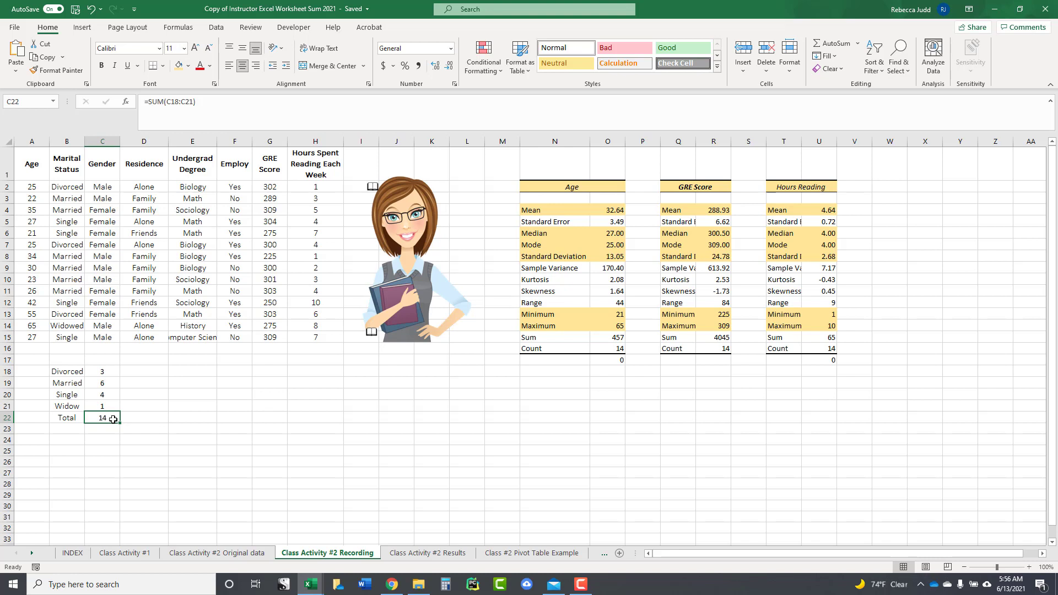
Step: Change the label in cell B21 to "Widowed"
click(76, 408)
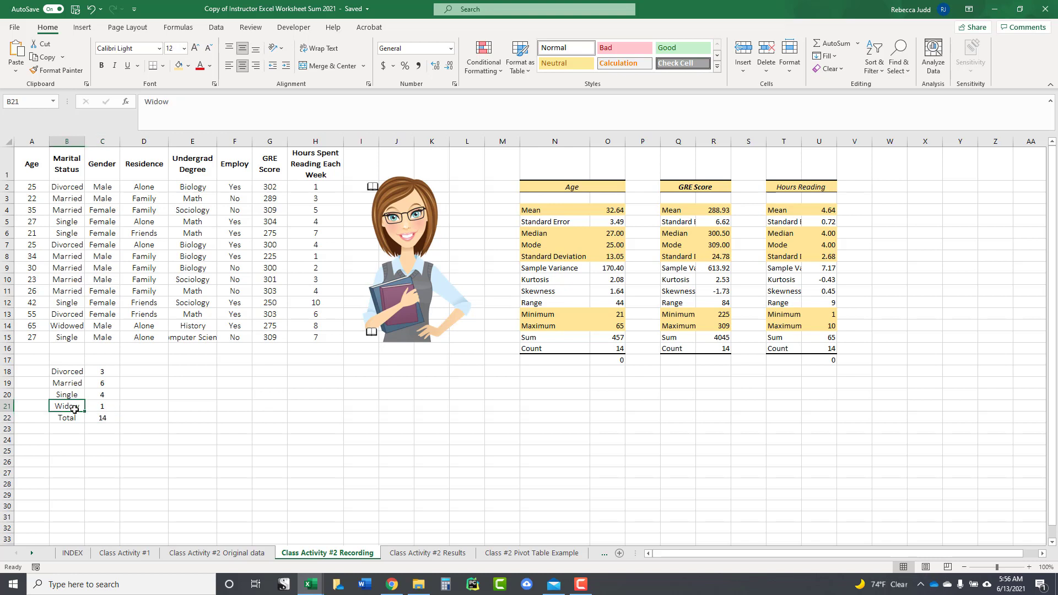
click(173, 105)
text(ed)
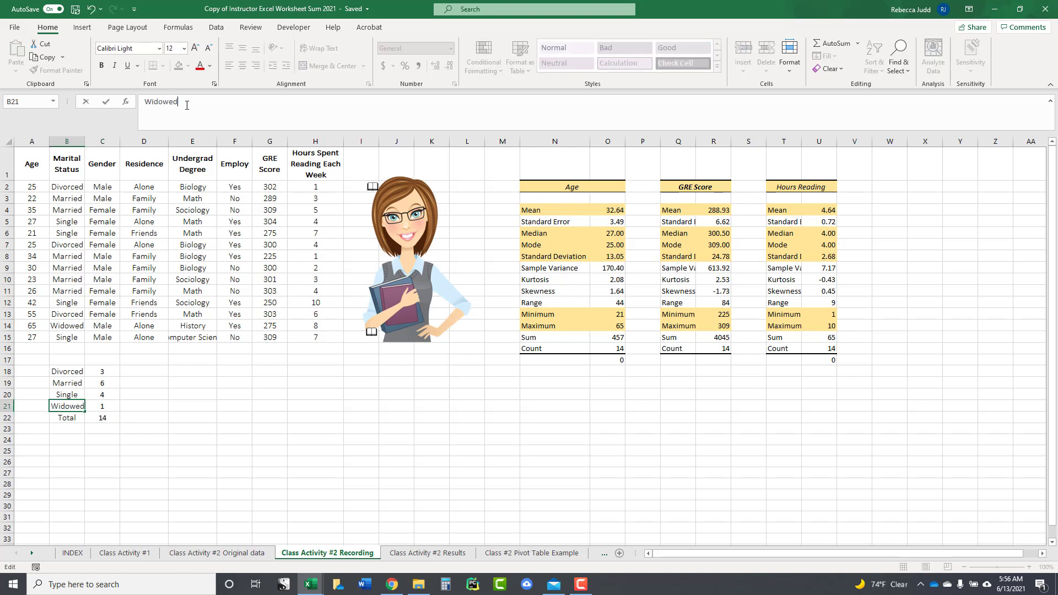
click(177, 419)
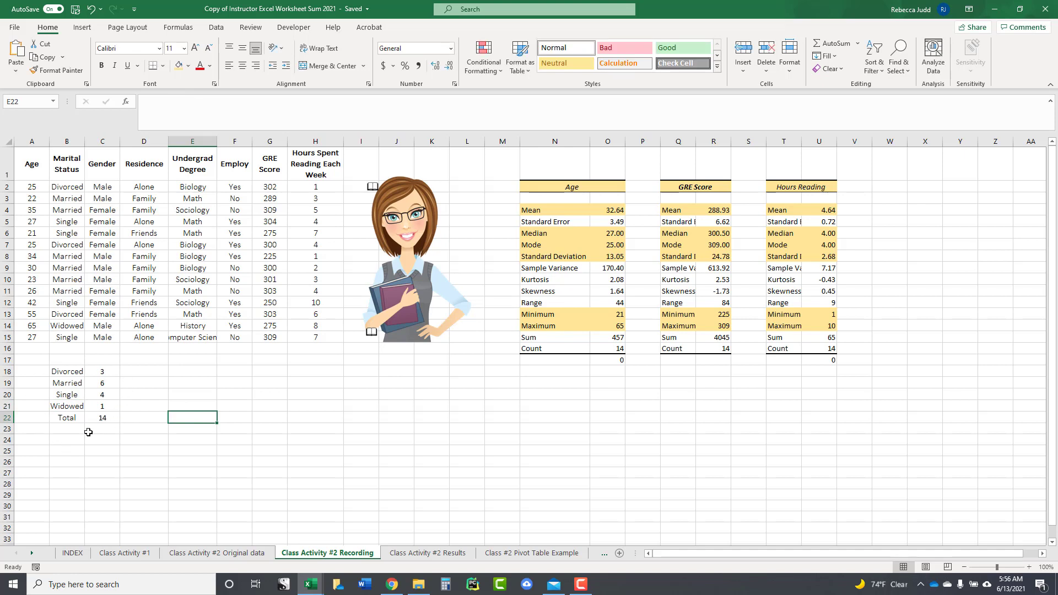
Step: Examine the marital status counts in C18:C21 and their total in C22, including the formulas behind them
click(105, 421)
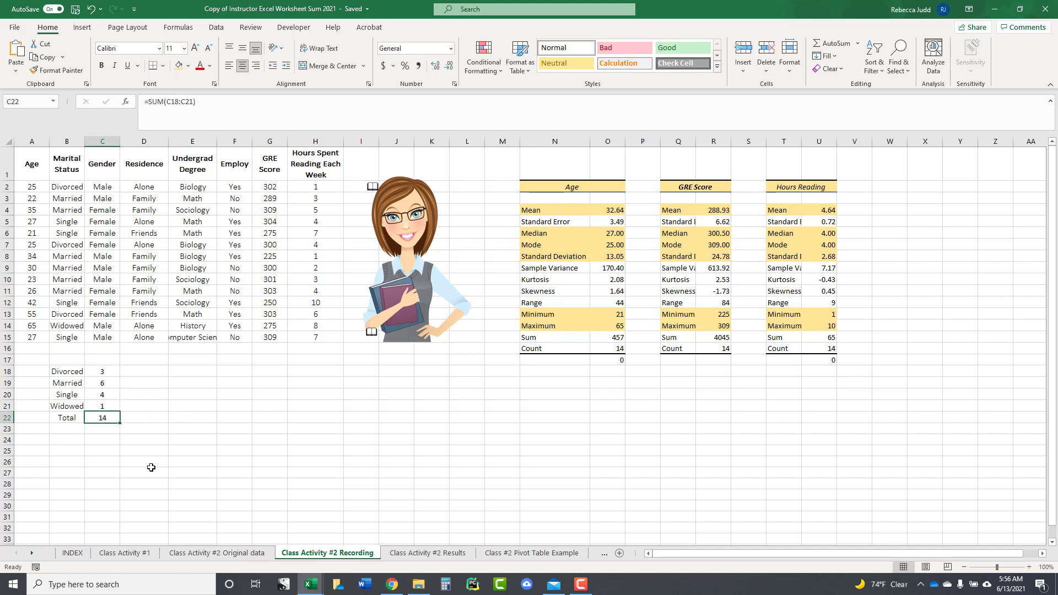
click(103, 373)
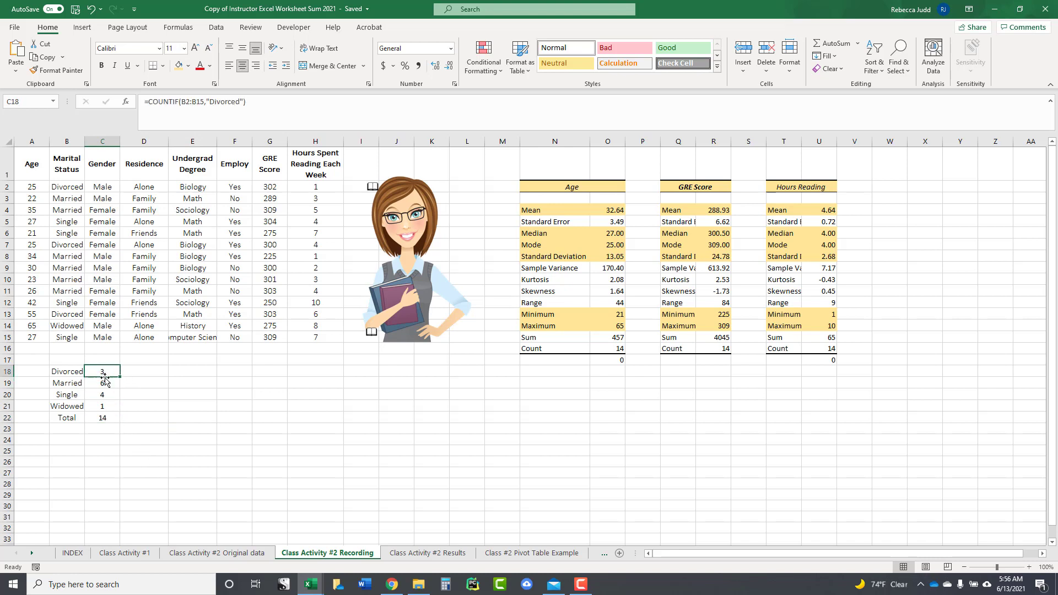
click(104, 384)
click(104, 395)
click(105, 407)
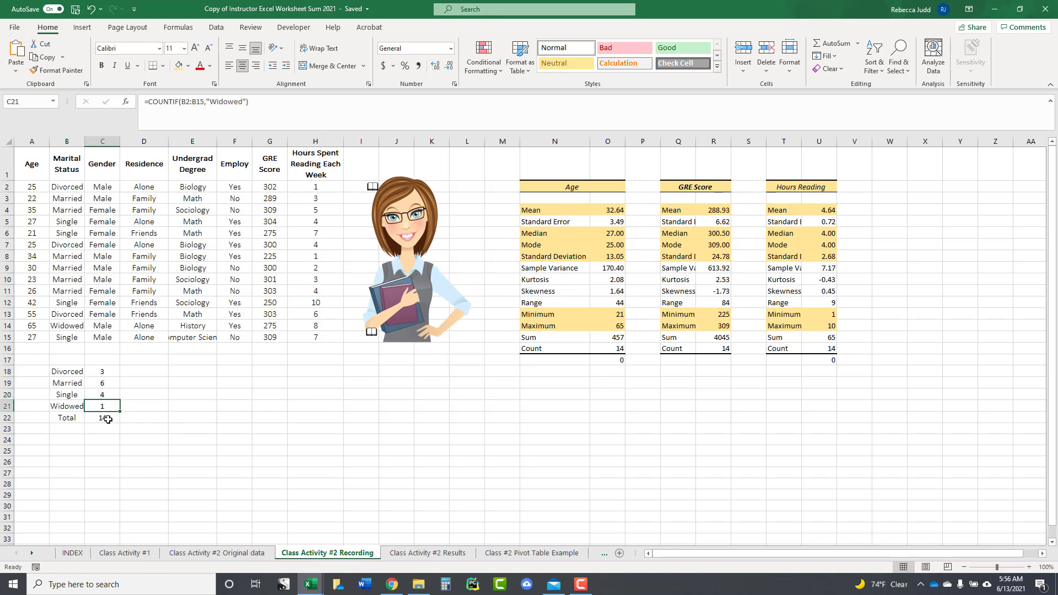
click(108, 420)
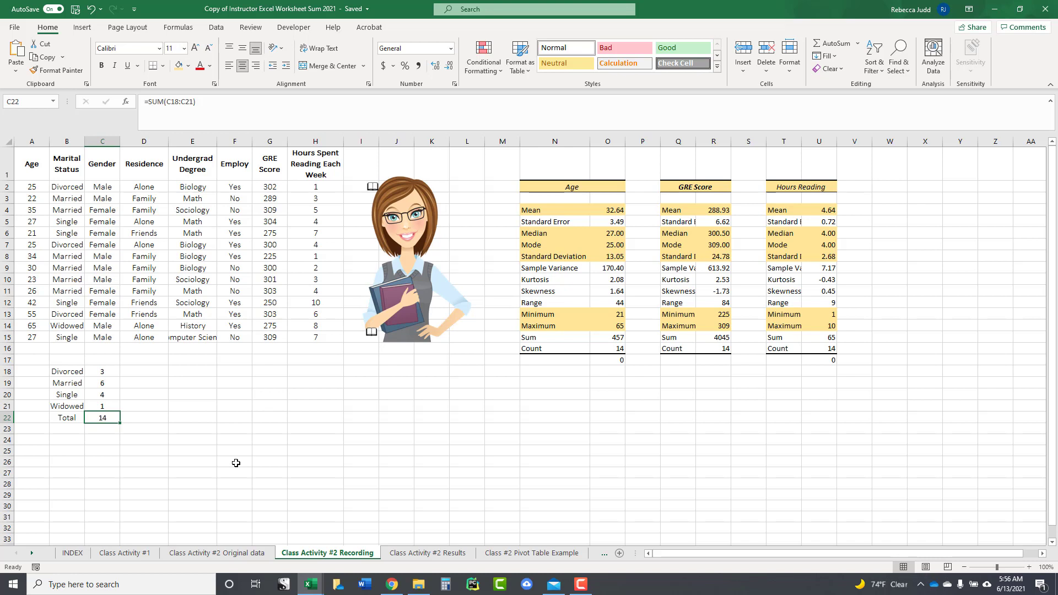
drag(114, 374, 111, 407)
click(153, 421)
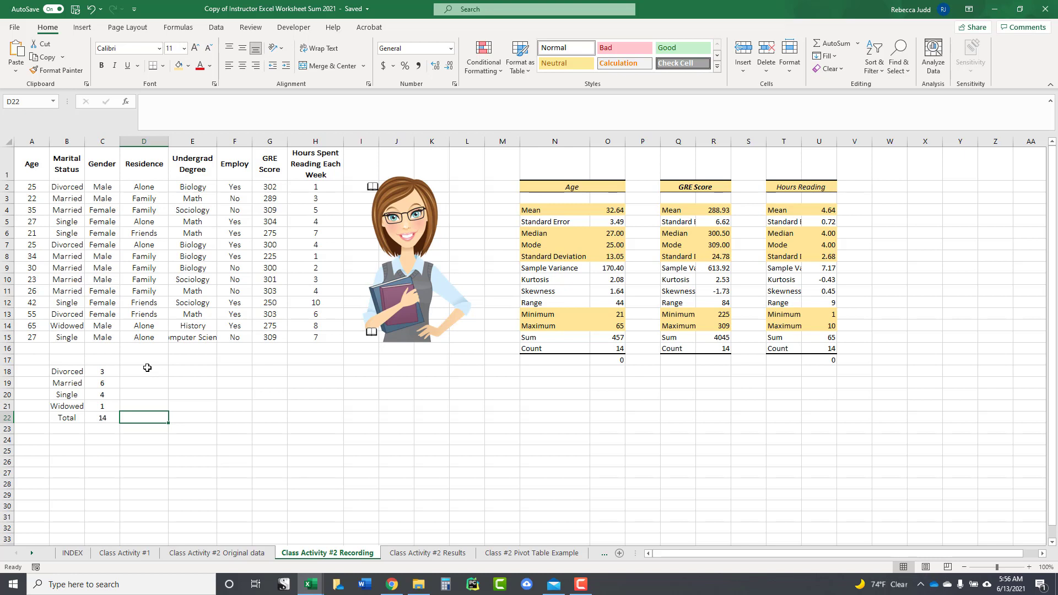
Step: Format cells D18:D22 beside the marital status counts as Percentage with 0 decimal places
click(112, 373)
key(Right)
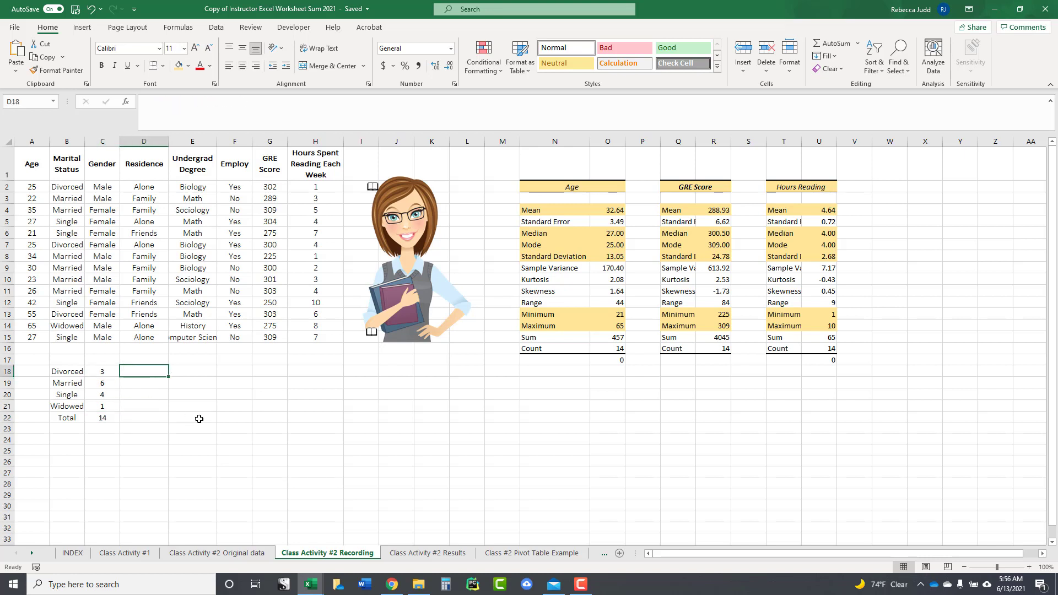
drag(143, 369, 144, 406)
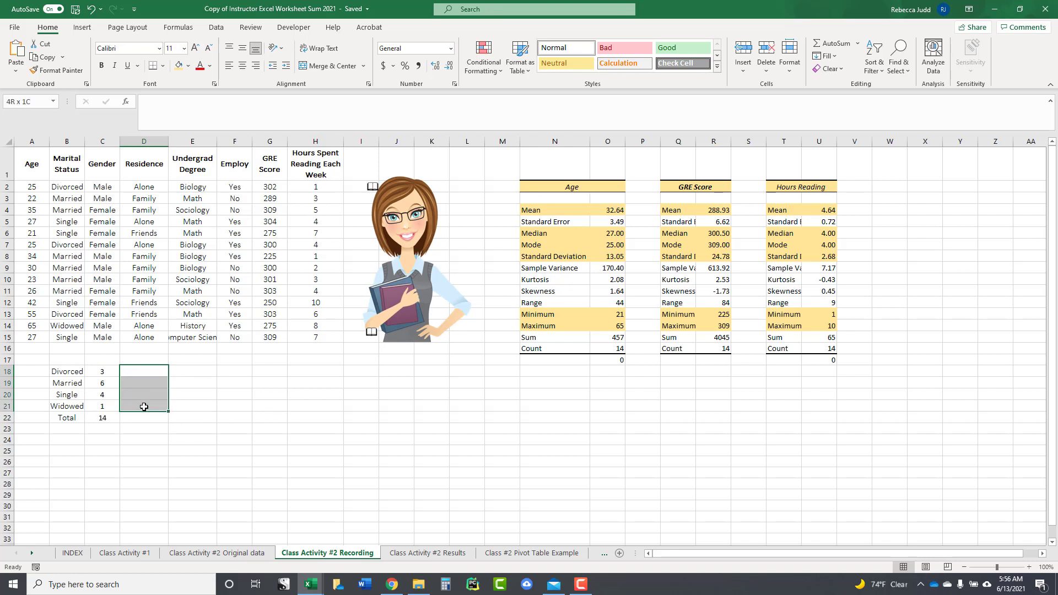
drag(144, 407, 144, 418)
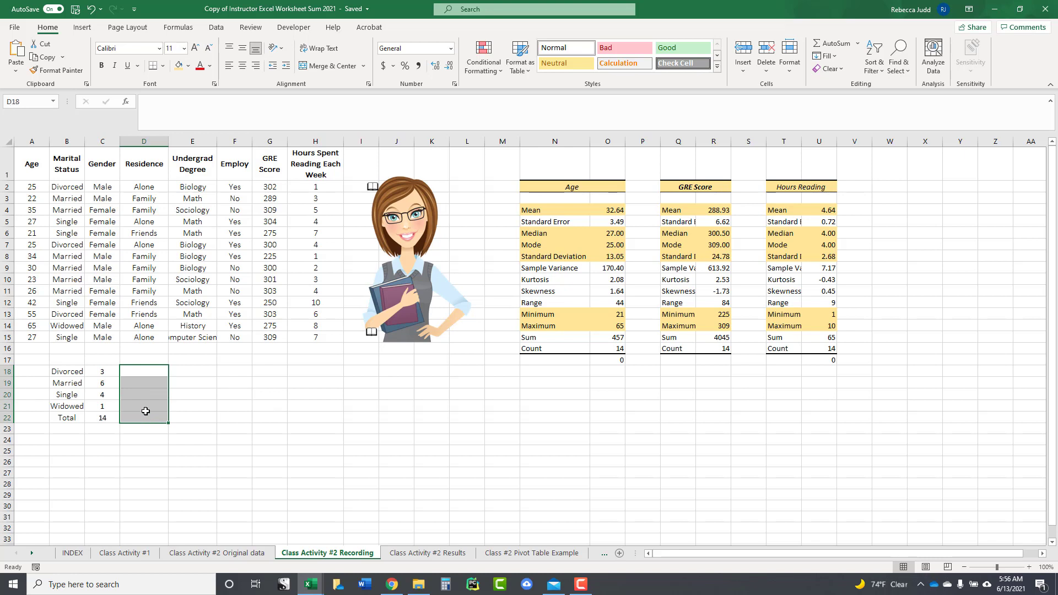
right_click(145, 412)
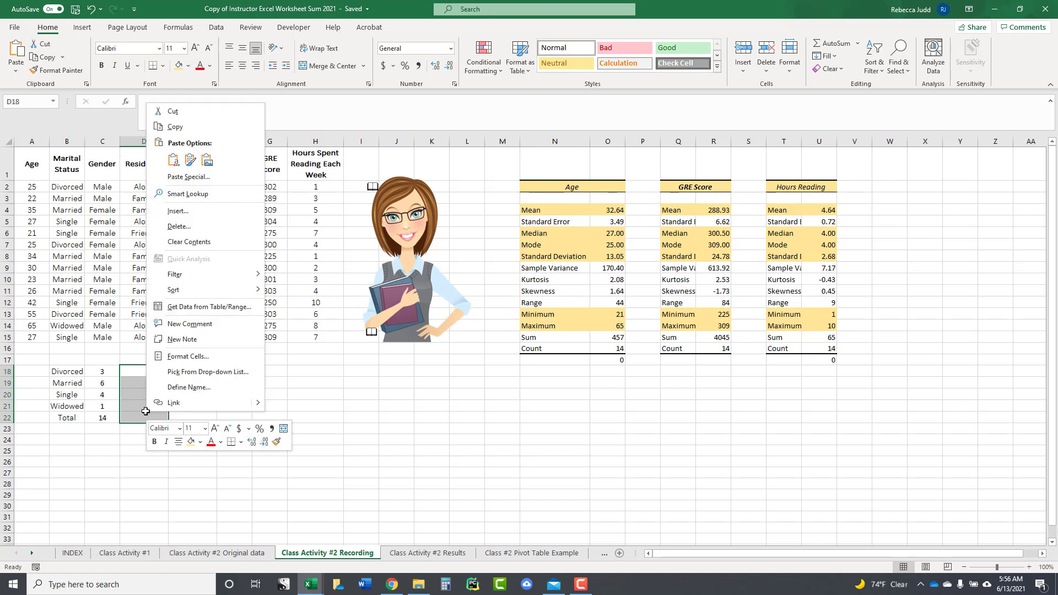
click(163, 362)
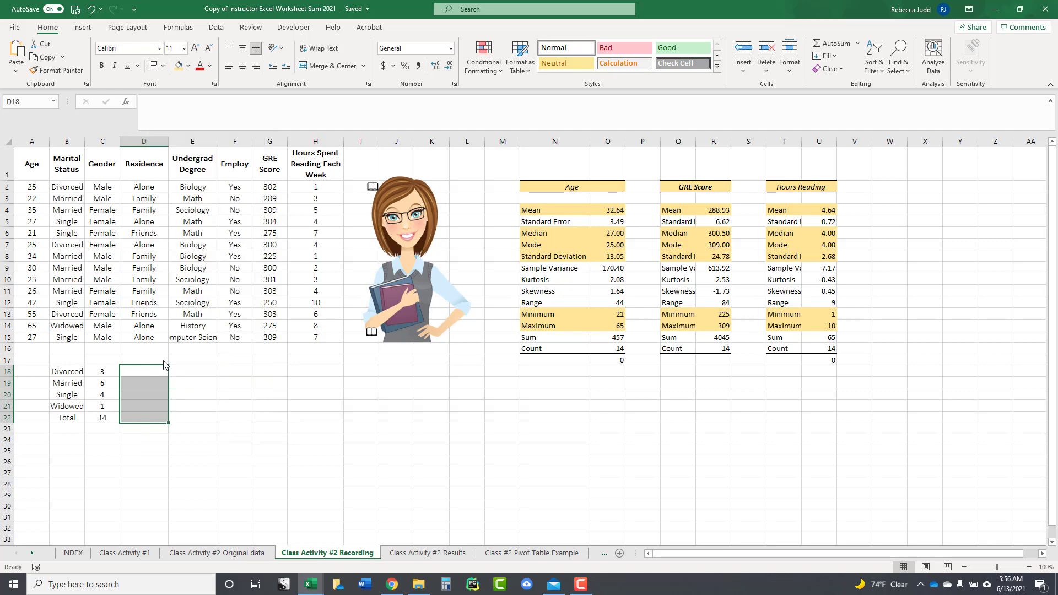
click(61, 314)
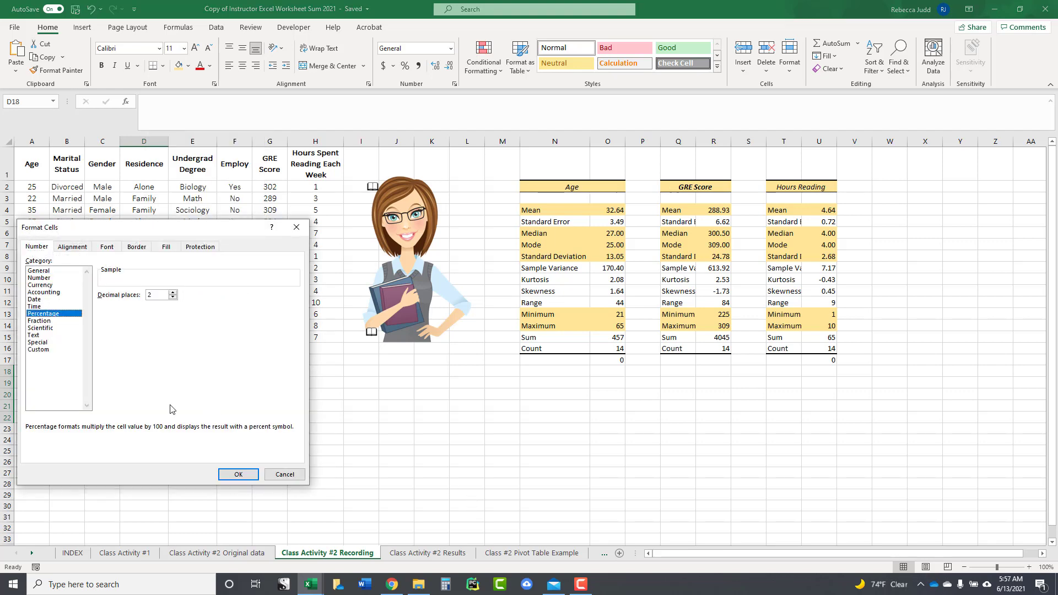
click(173, 297)
click(173, 298)
click(238, 475)
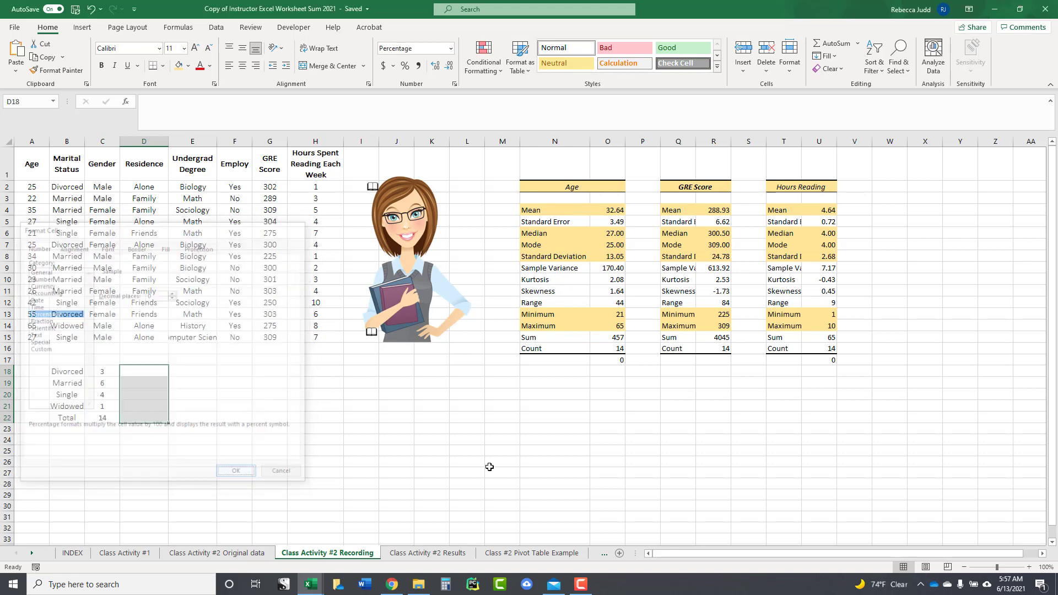
Step: Calculate the divorced share of the total in cell D18 with the formula =C18/C22, and check the entered formula
click(161, 373)
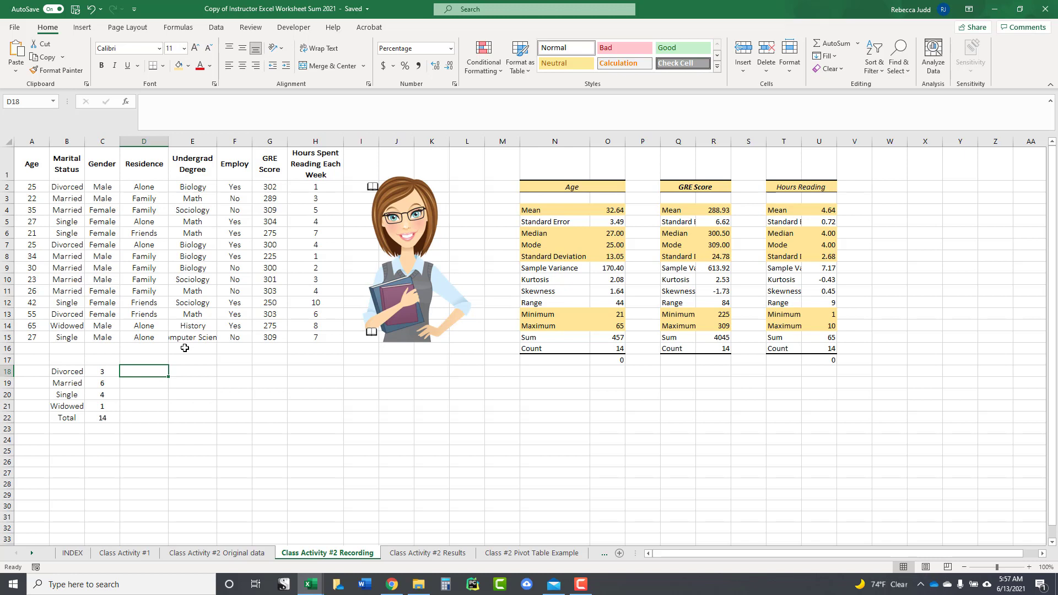
text(=)
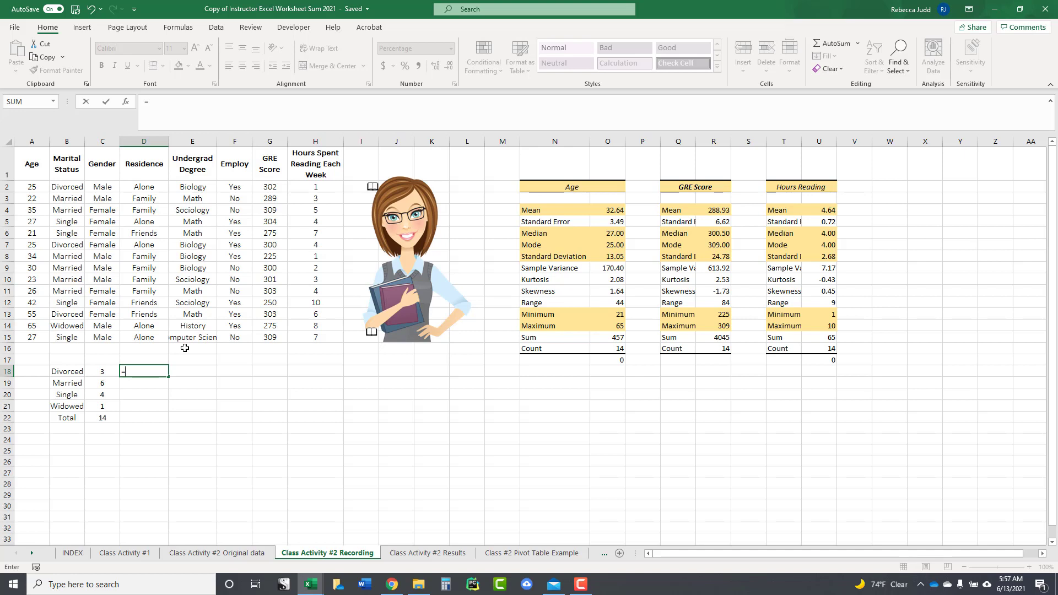
text(c18)
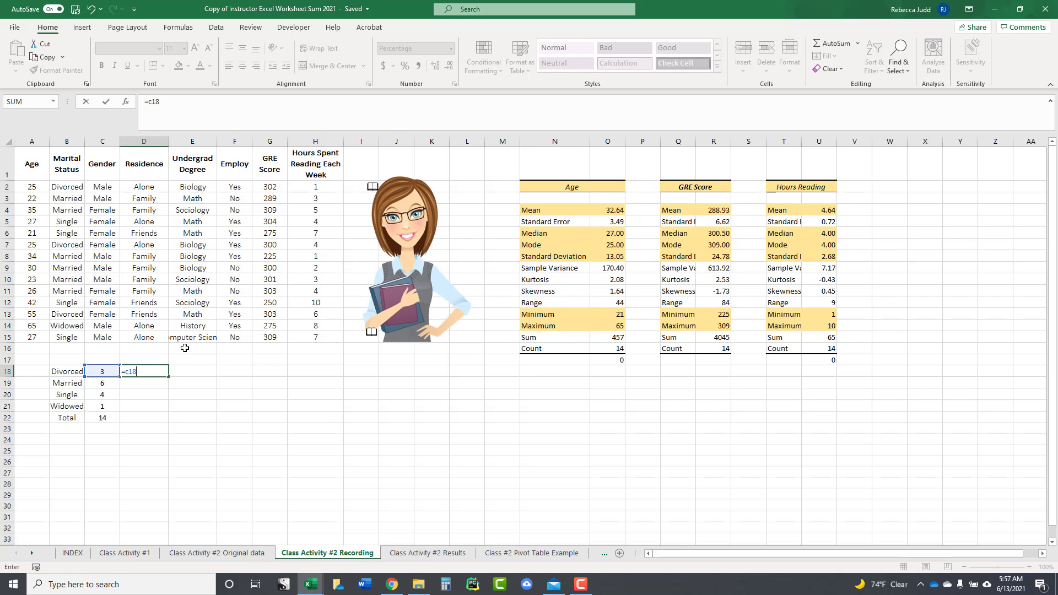
text(/)
text(c22)
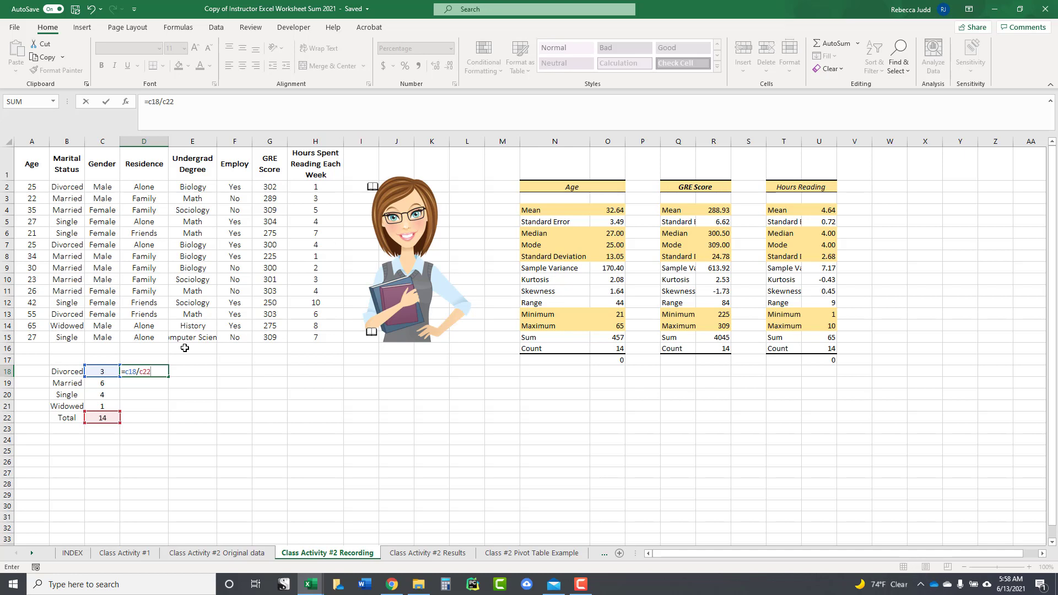
key(Return)
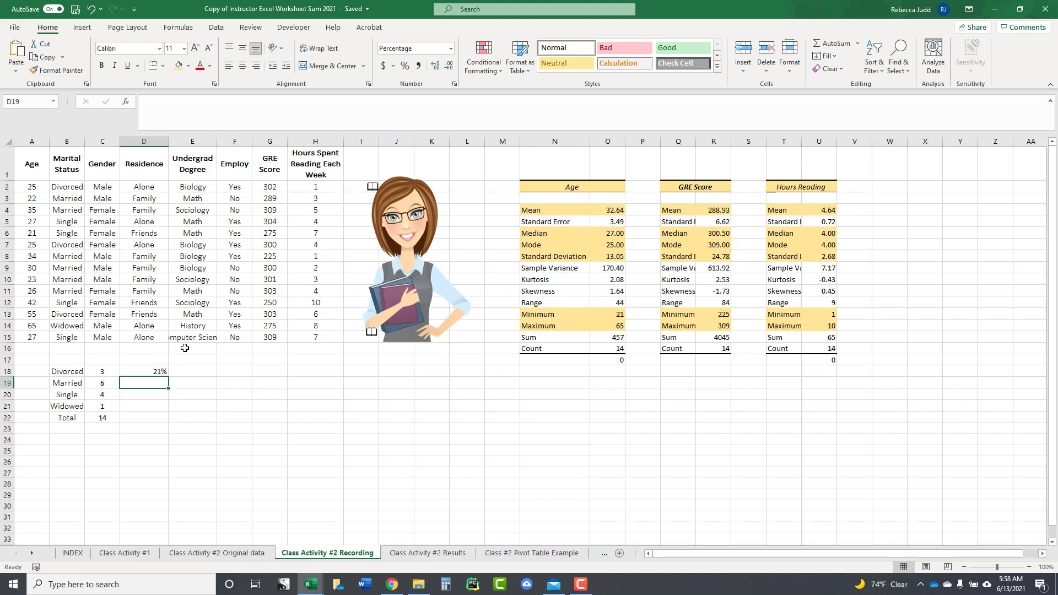
click(137, 373)
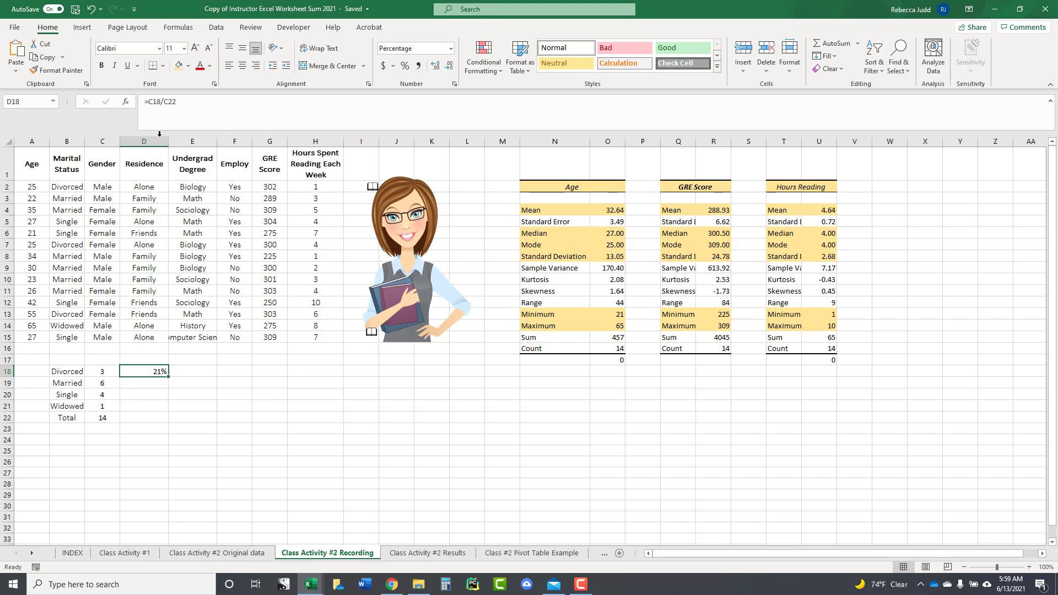
Step: Change the formula in cell D18 to =$C18/$C$22 so the total reference is absolute
click(149, 104)
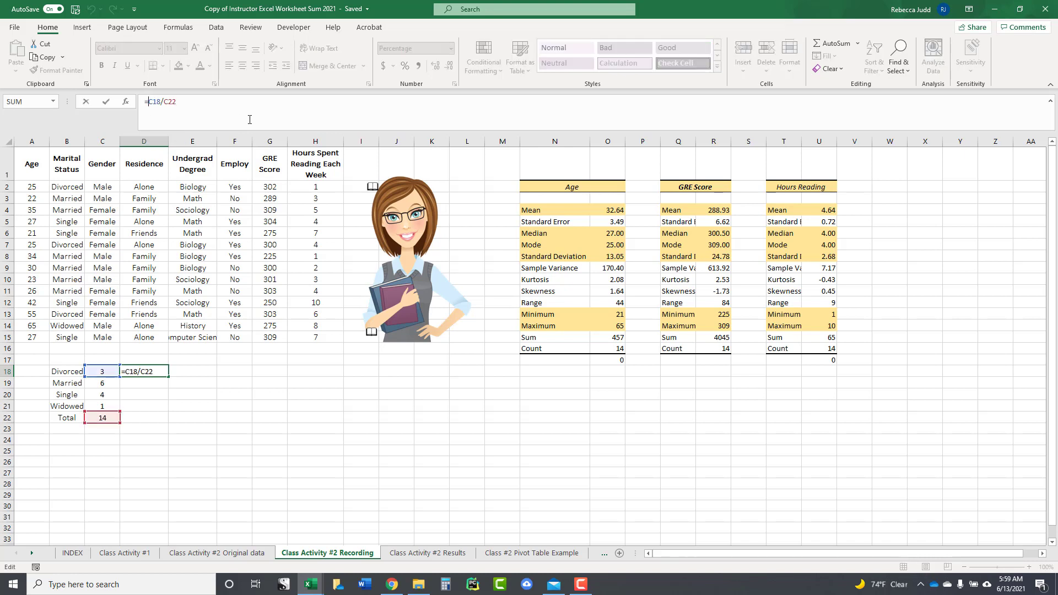
text($)
text($C$)
key(Return)
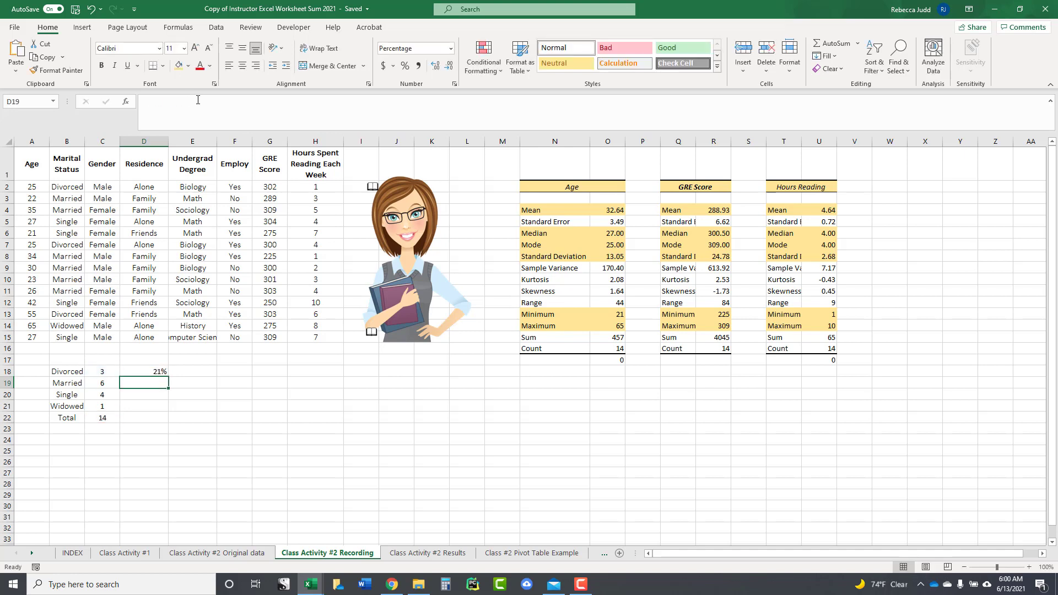
Step: Fill the percentage formula from cell D18 down through D22
click(149, 373)
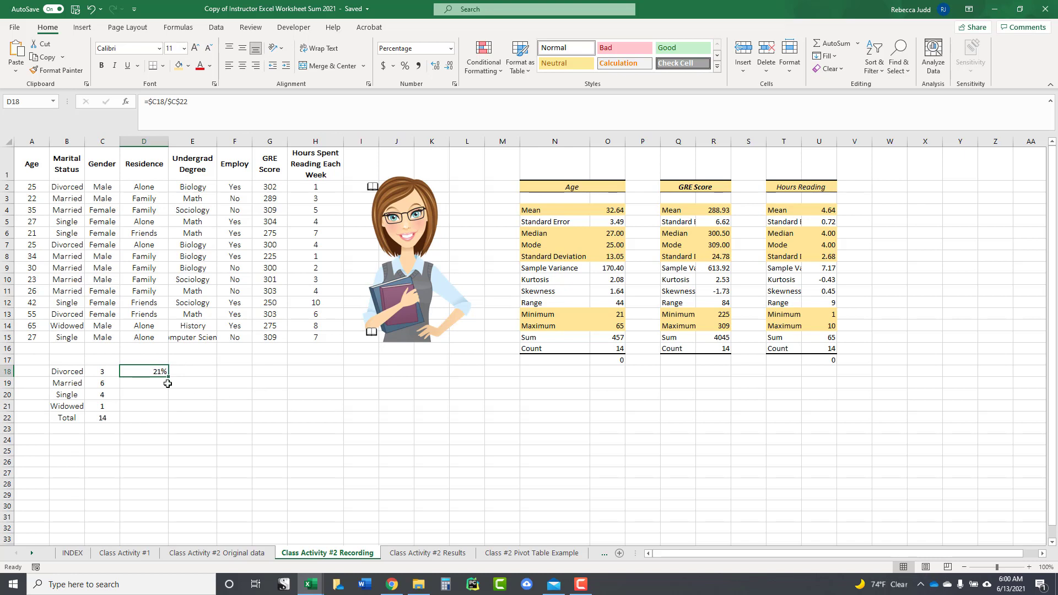
drag(168, 377, 168, 421)
click(215, 471)
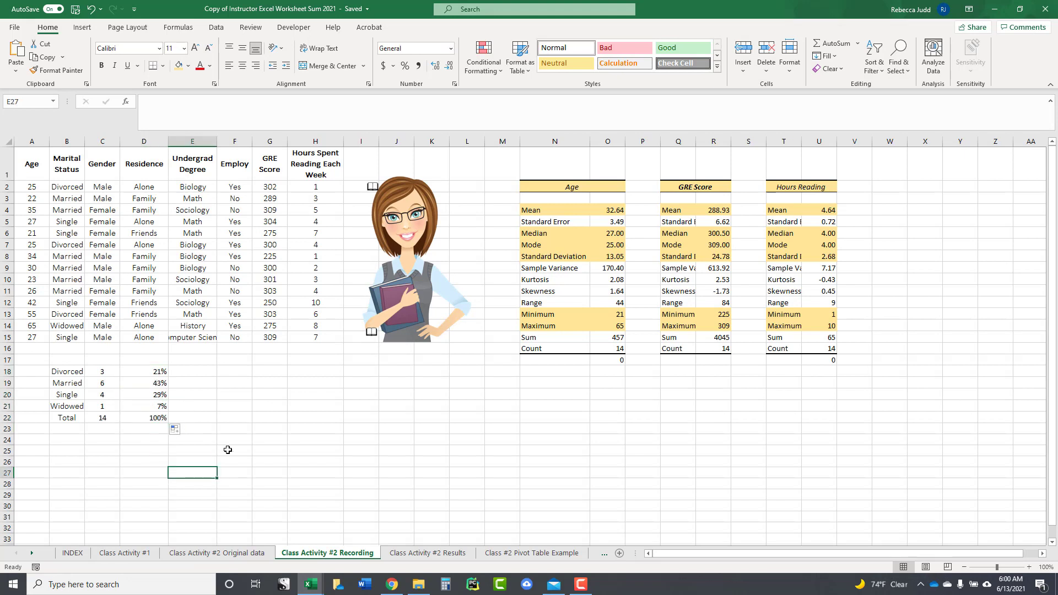
Step: Center the percentages in D18:D22 horizontally, and check the formula in each of these cells
click(137, 372)
drag(137, 385, 137, 417)
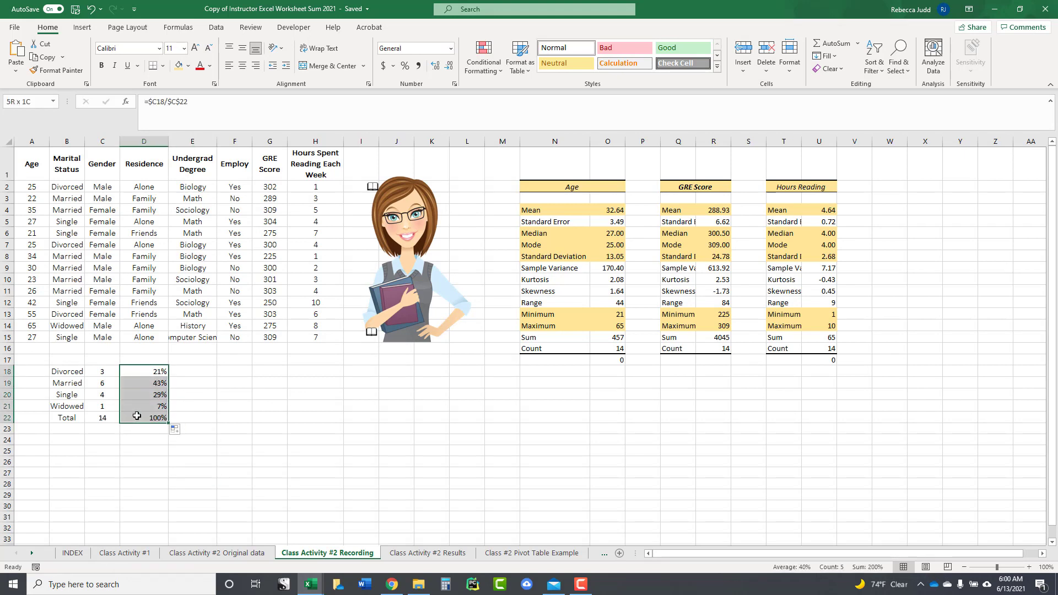
click(242, 65)
click(273, 429)
click(156, 371)
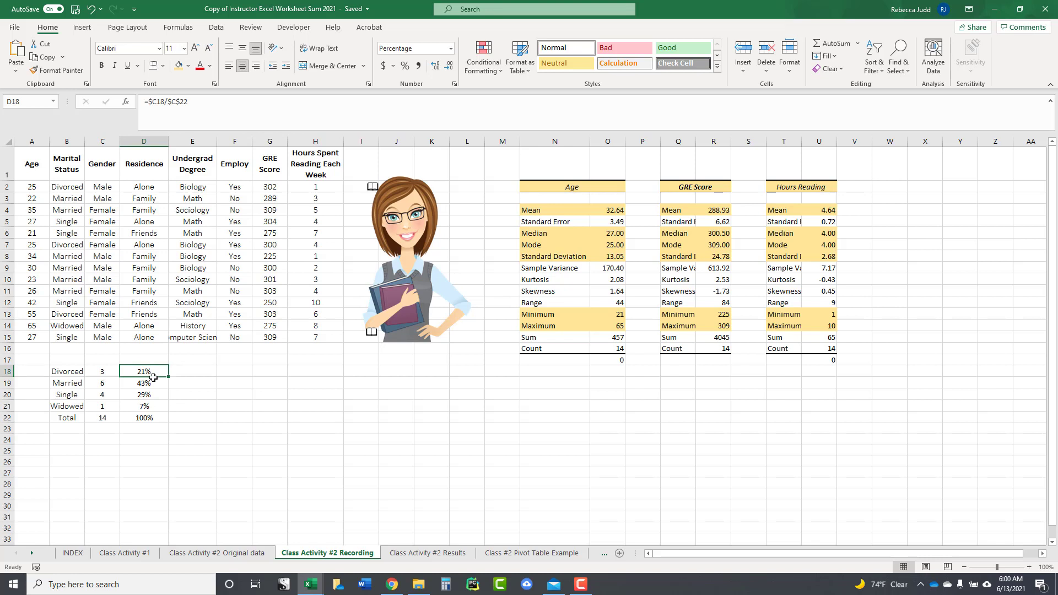
click(153, 383)
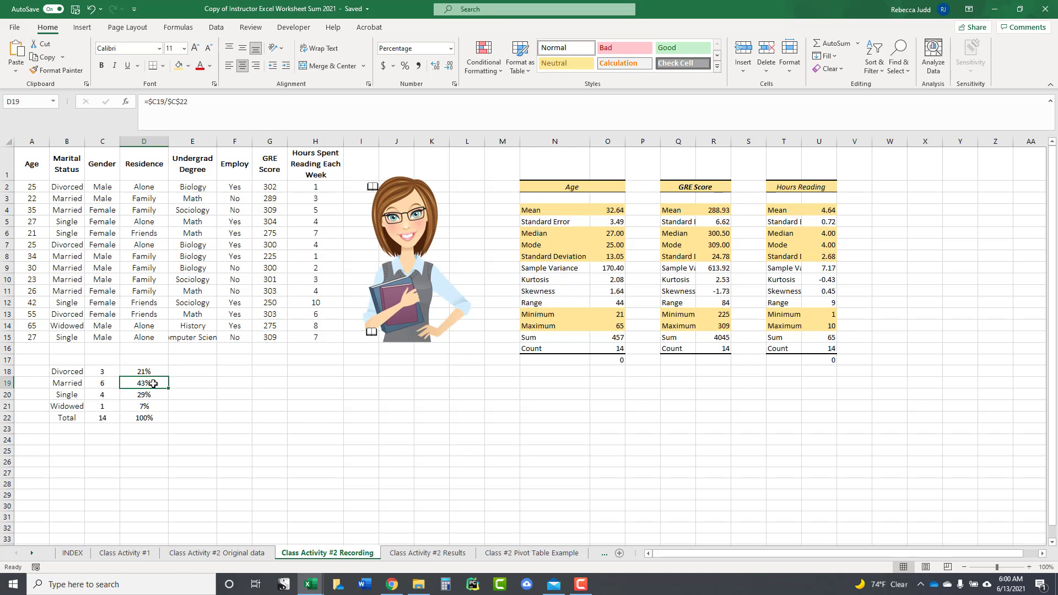
click(153, 395)
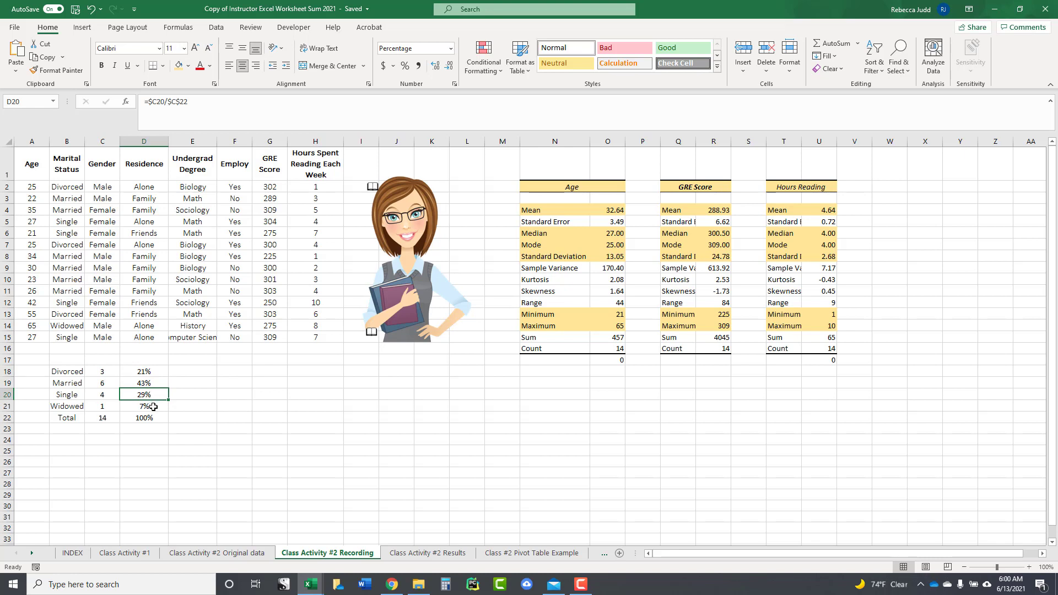
click(153, 407)
click(153, 420)
click(197, 444)
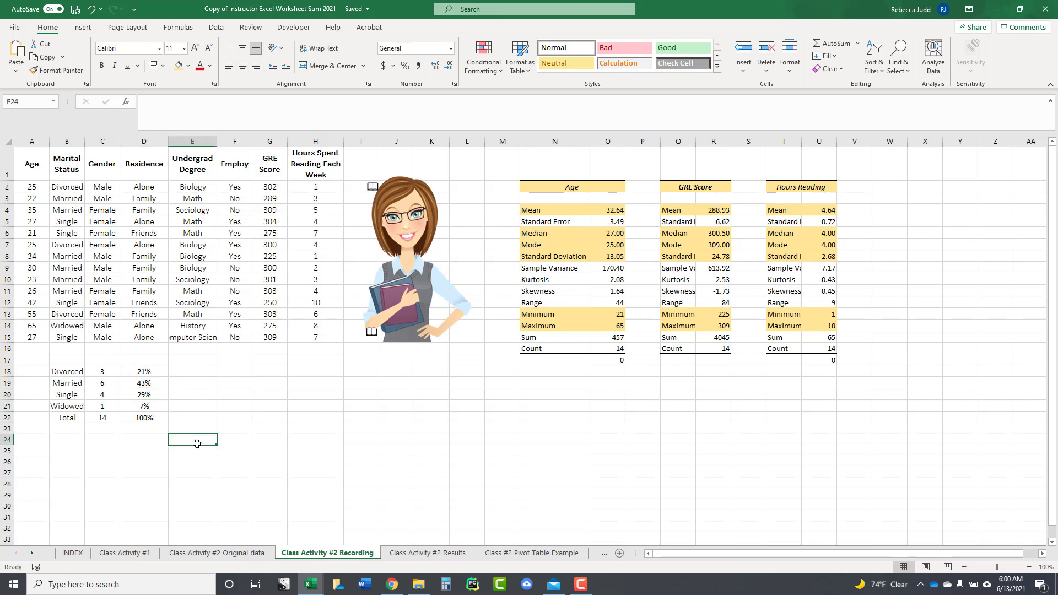
drag(61, 372, 141, 412)
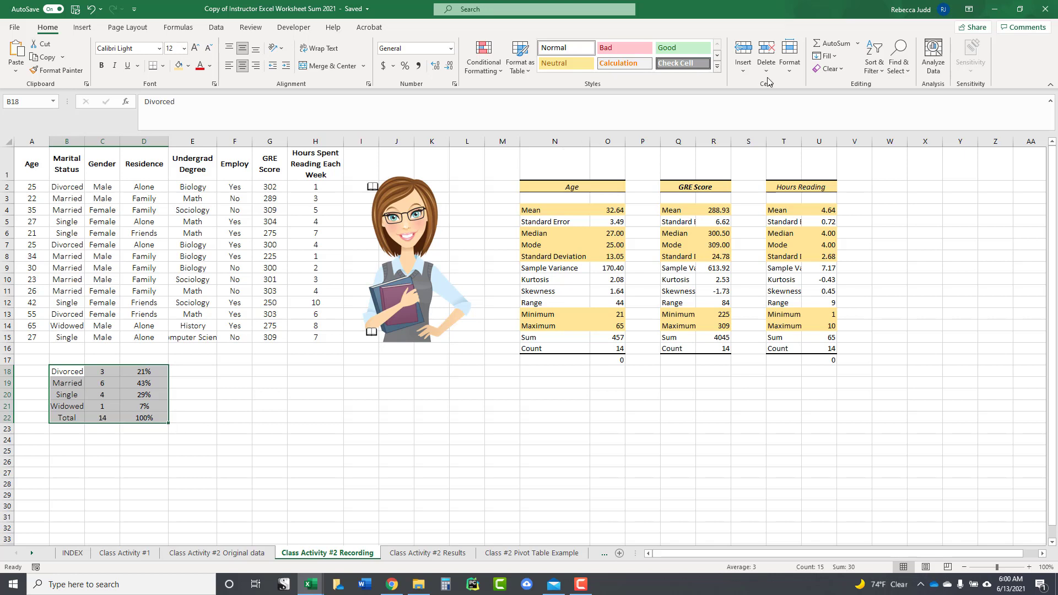
click(791, 69)
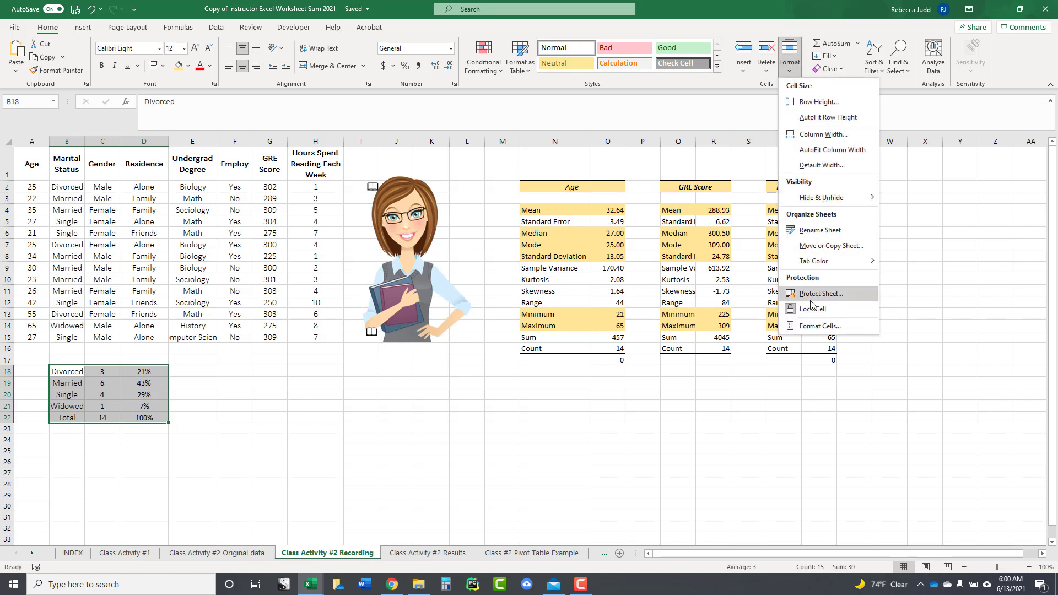
click(238, 399)
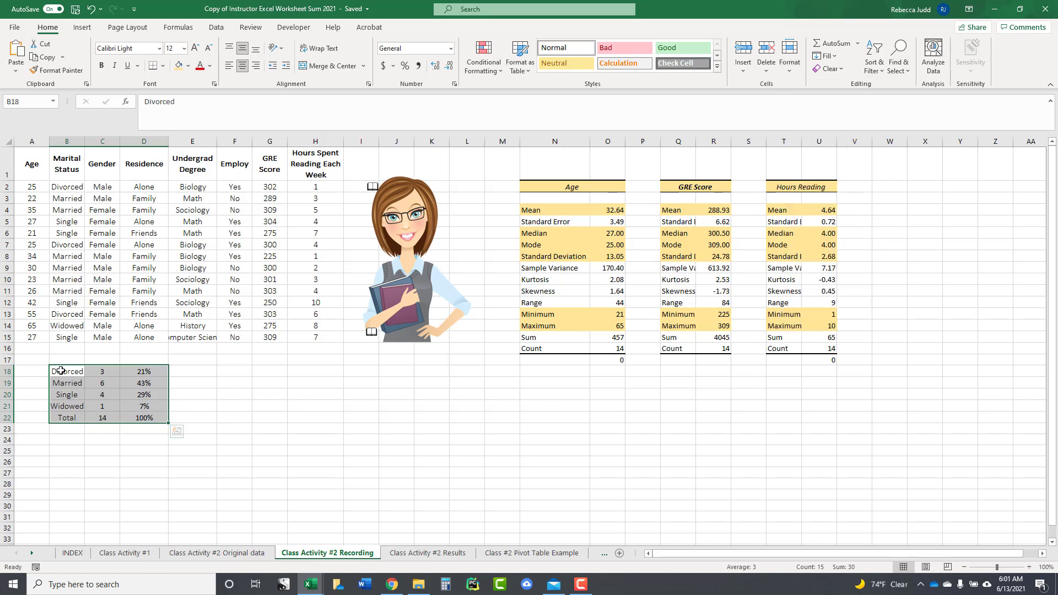
Step: Apply a thick solid outline border around the marital status table in B18:D22
drag(61, 371, 140, 417)
right_click(139, 419)
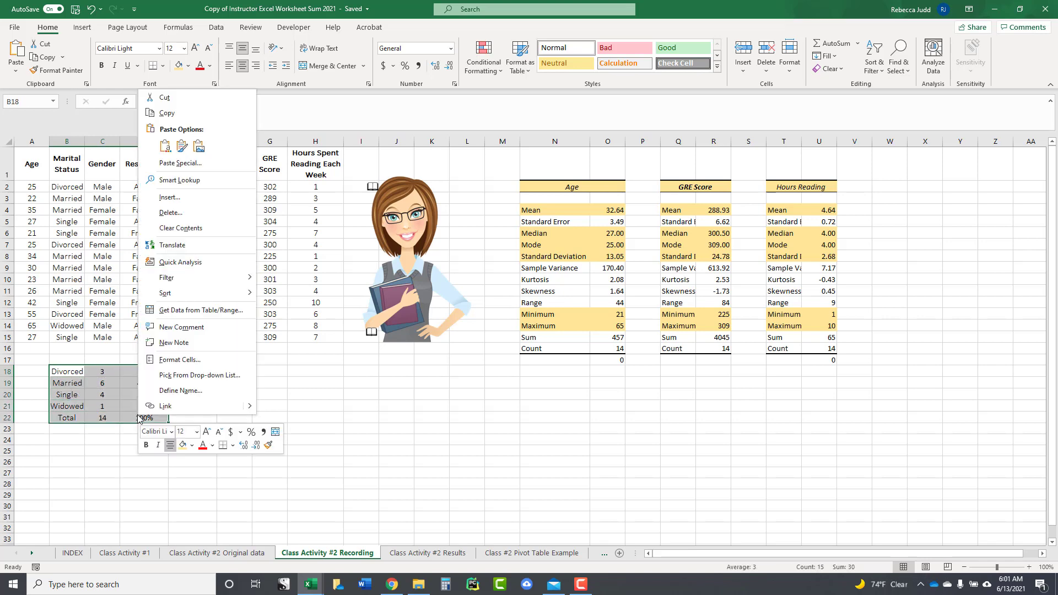
click(199, 356)
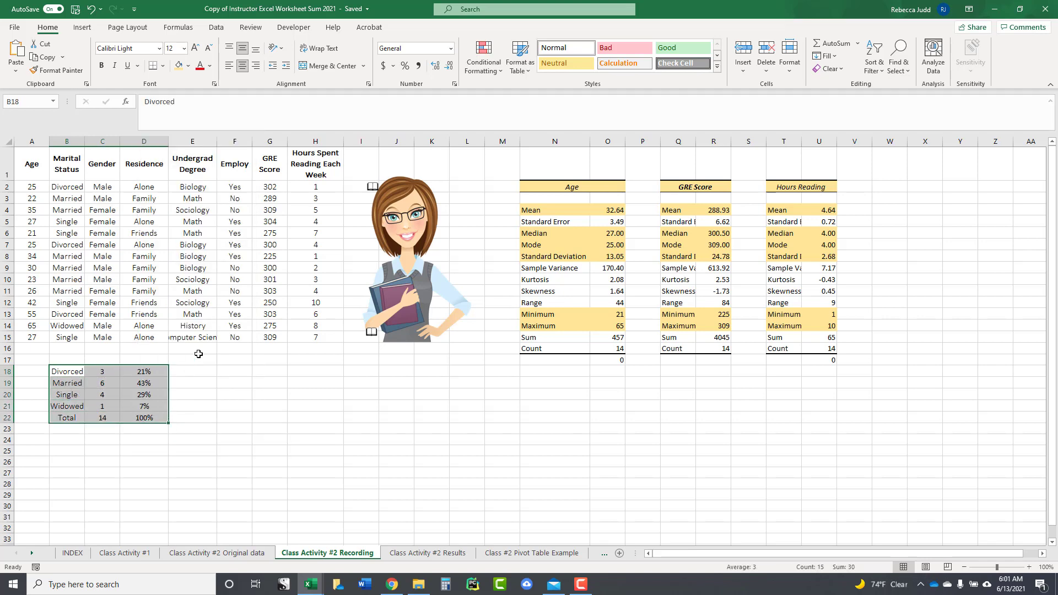
click(129, 247)
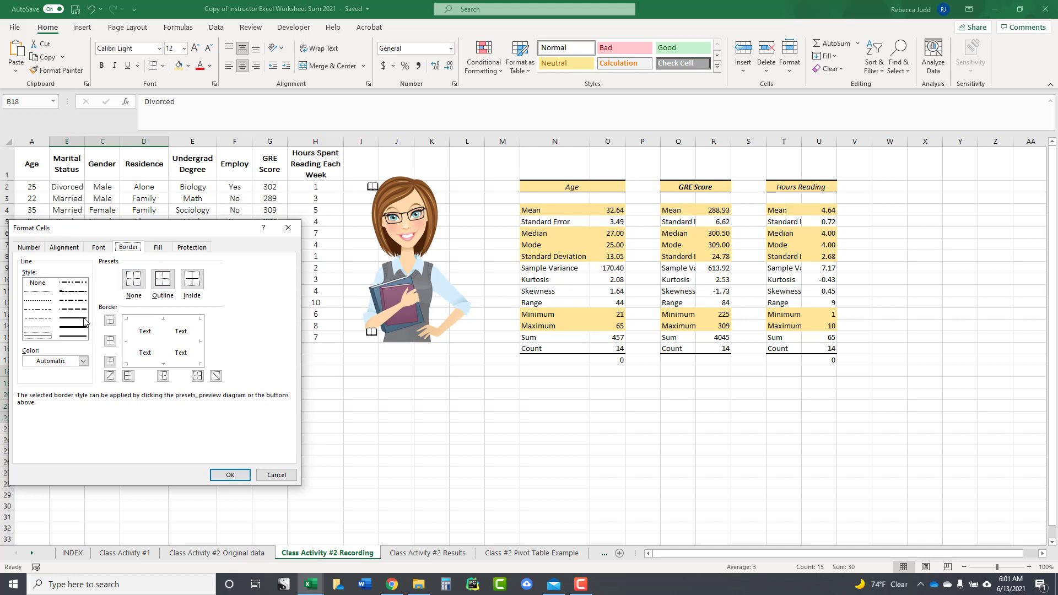
click(74, 327)
click(162, 279)
click(230, 475)
click(310, 429)
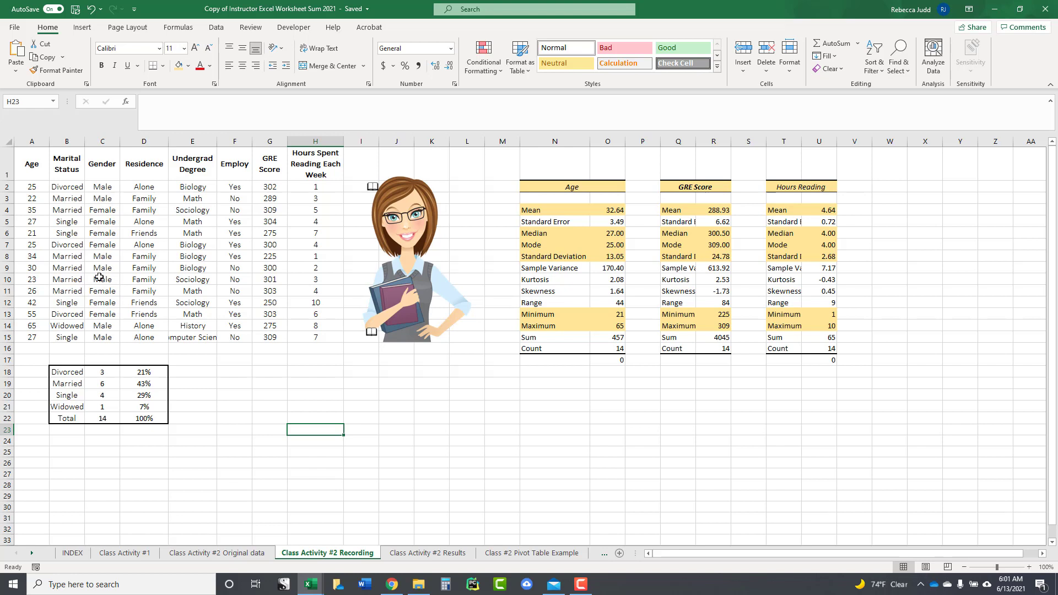
Step: Enter the gender labels "Male" in cell F18 and "Female" in cell F19
click(267, 408)
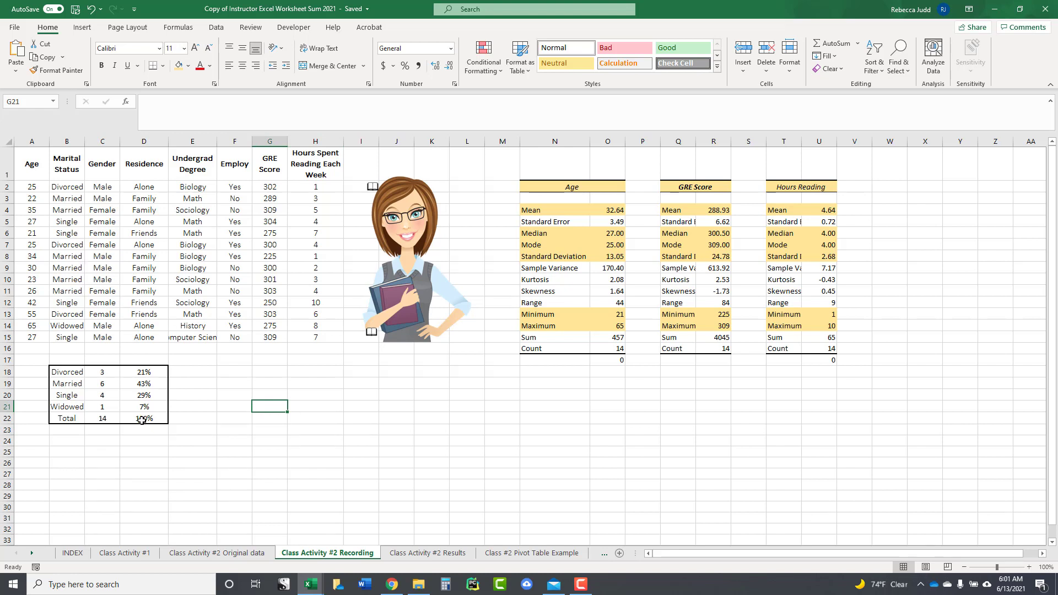
click(220, 371)
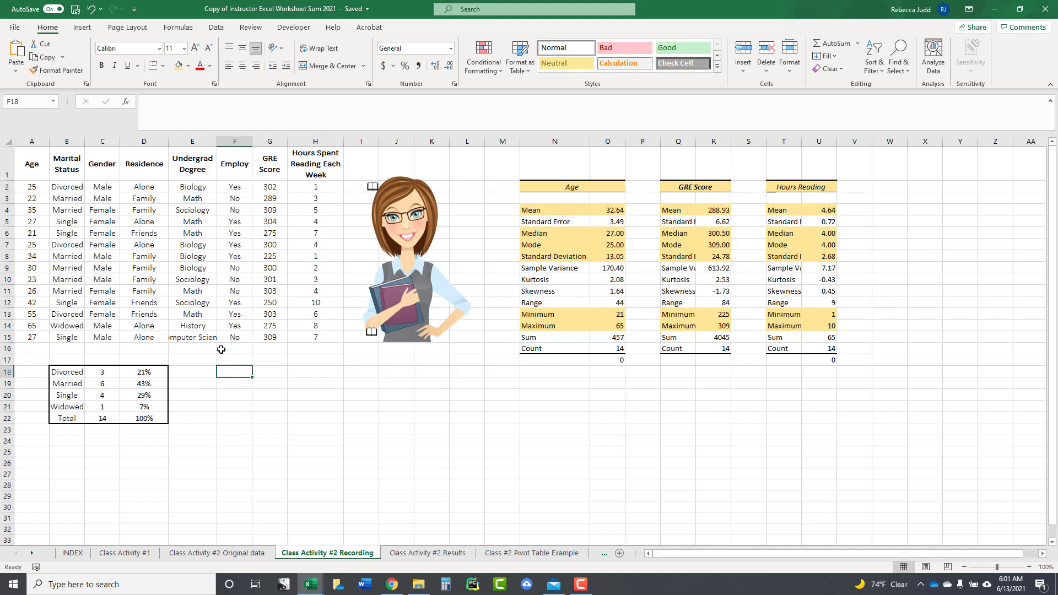
text(Male)
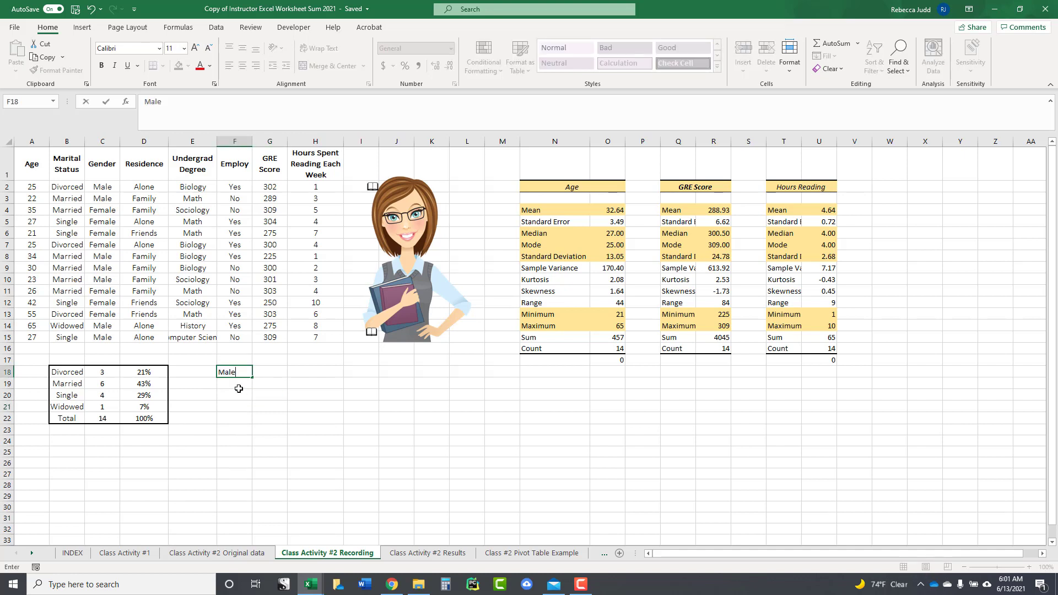
key(Return)
text(Female)
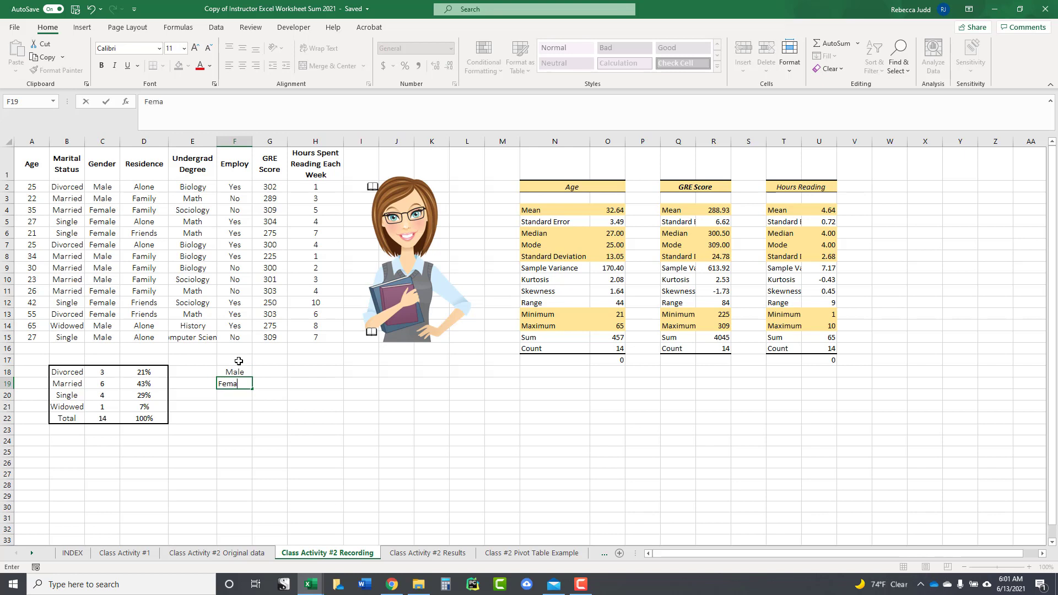
Step: Count the males in cell G18 with a COUNTIF function over range C2:C15 and the criterion "Male"
click(267, 369)
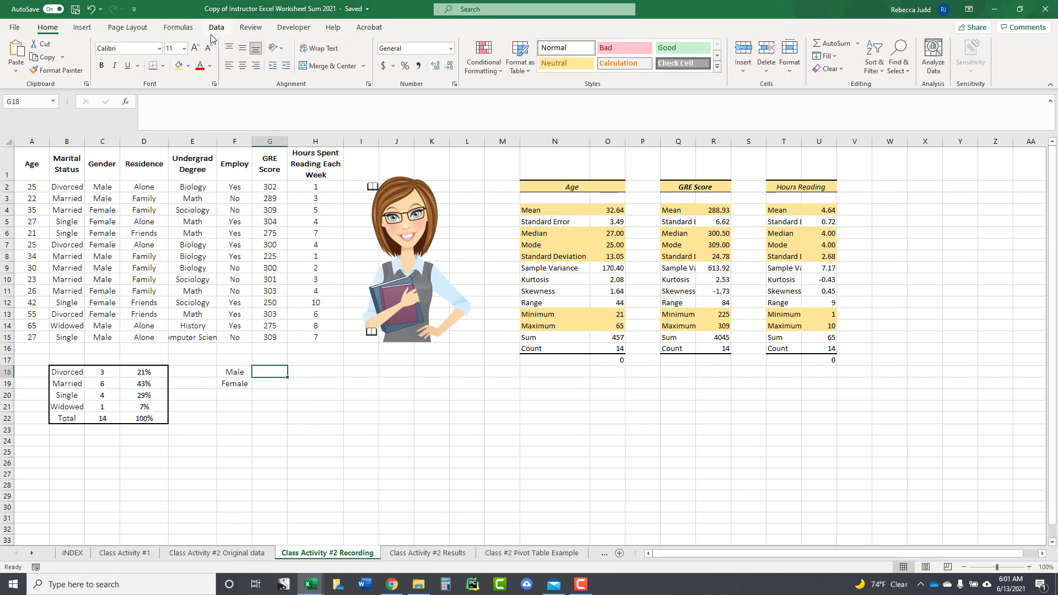
click(182, 29)
click(275, 66)
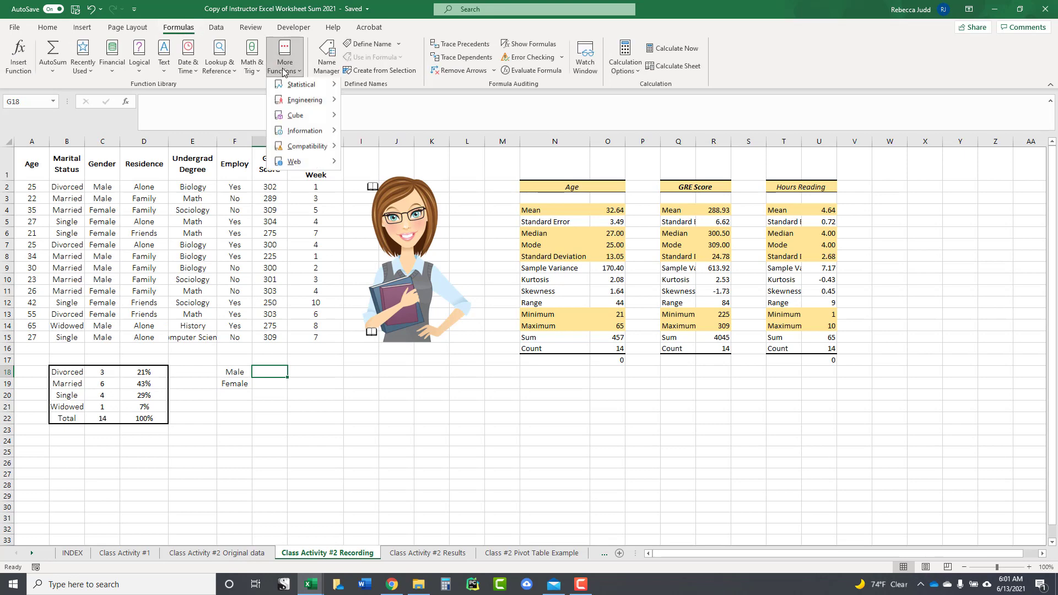
mouse_move(303, 86)
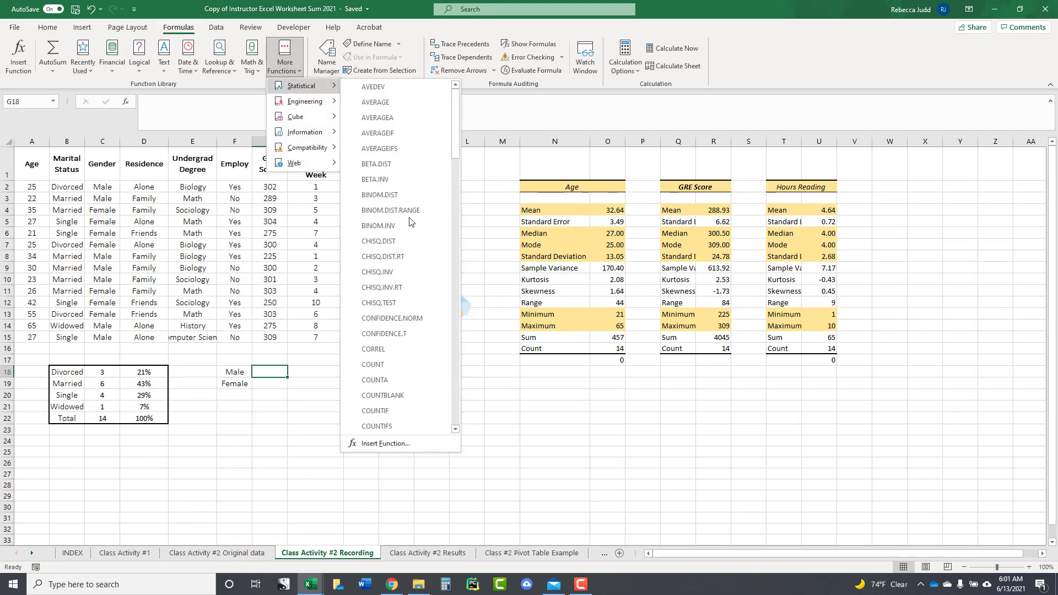
click(405, 413)
click(473, 344)
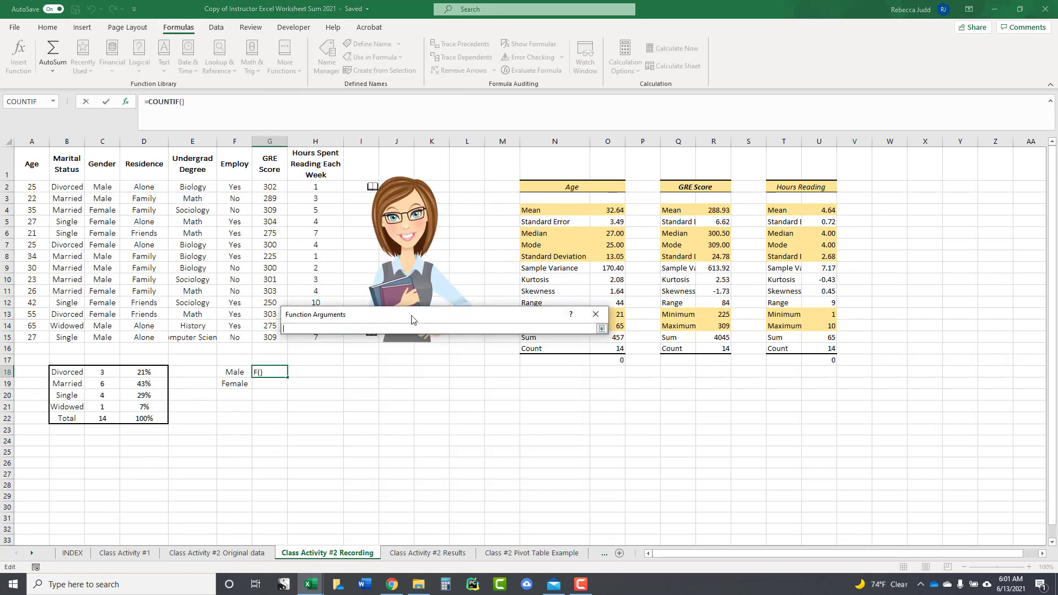
drag(97, 187, 114, 338)
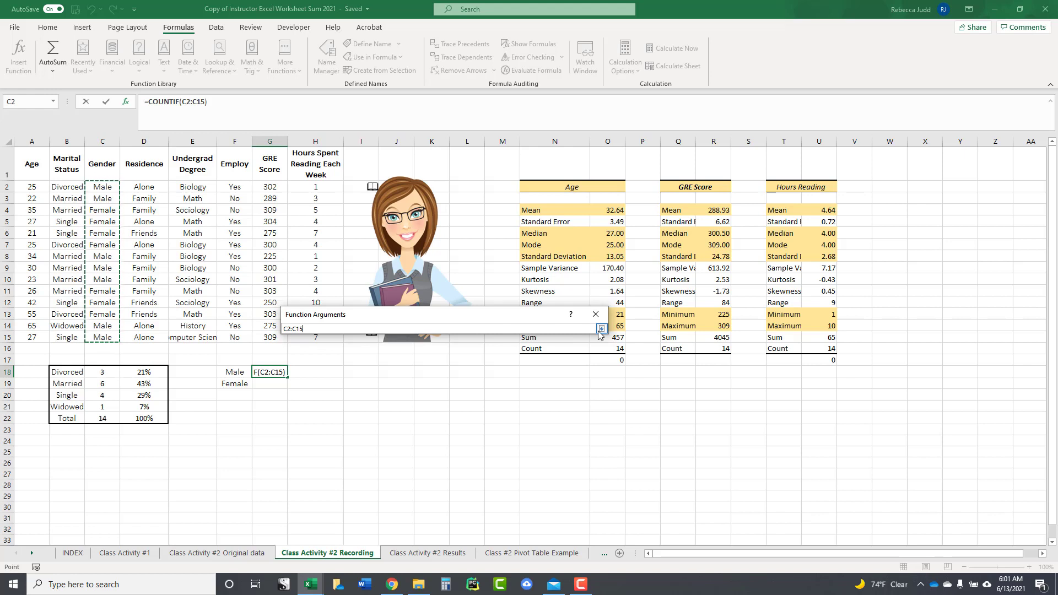
click(600, 329)
click(475, 359)
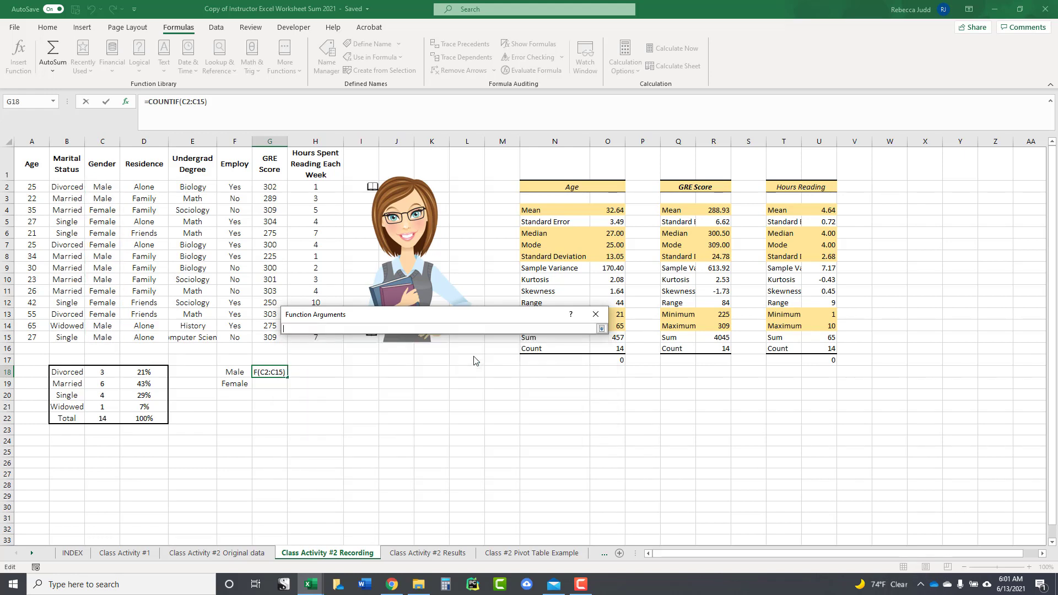
text(Male)
click(601, 328)
click(530, 443)
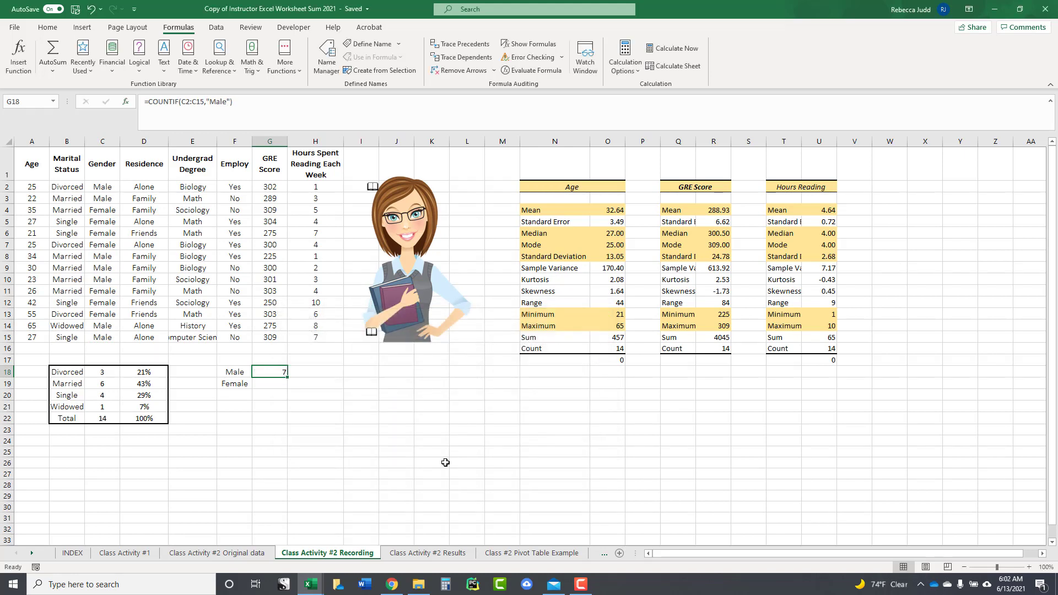
Step: Count the females in cell G19 with a COUNTIF function over range C2:C15 and the criterion "Female"
click(267, 385)
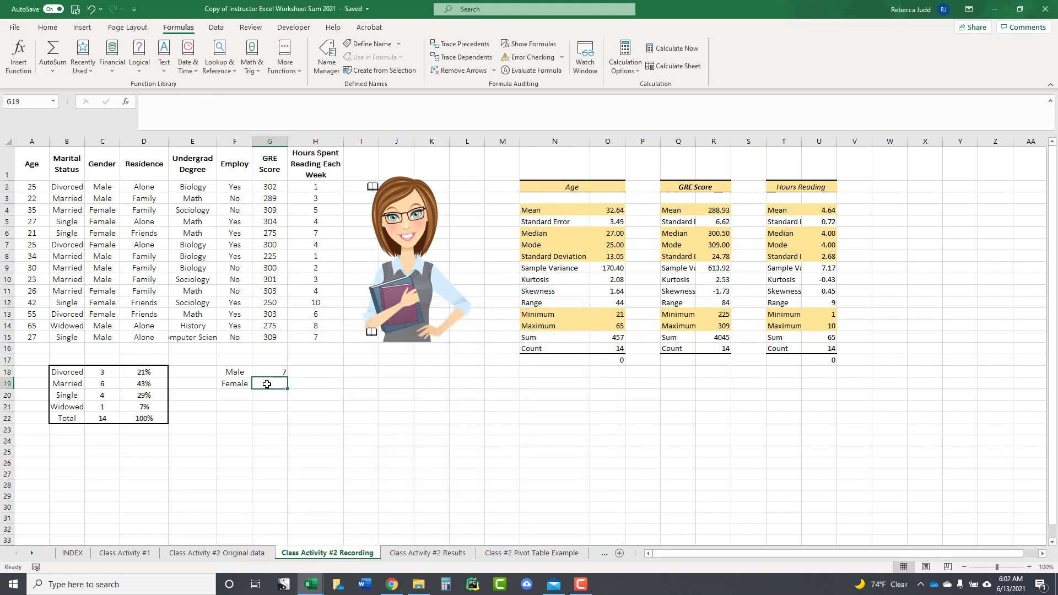
click(280, 67)
mouse_move(286, 88)
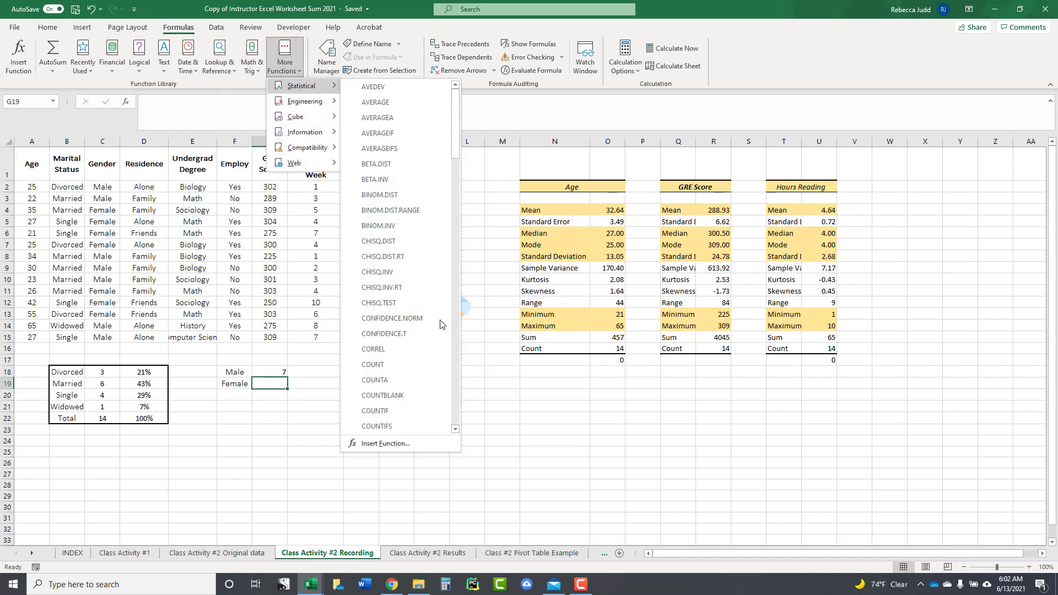
click(422, 411)
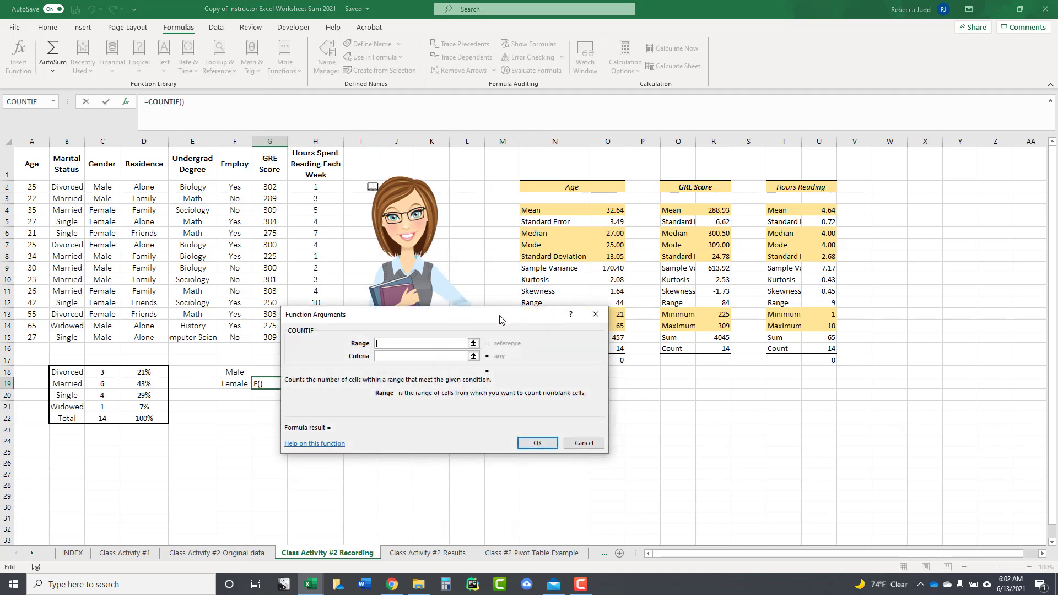
click(474, 344)
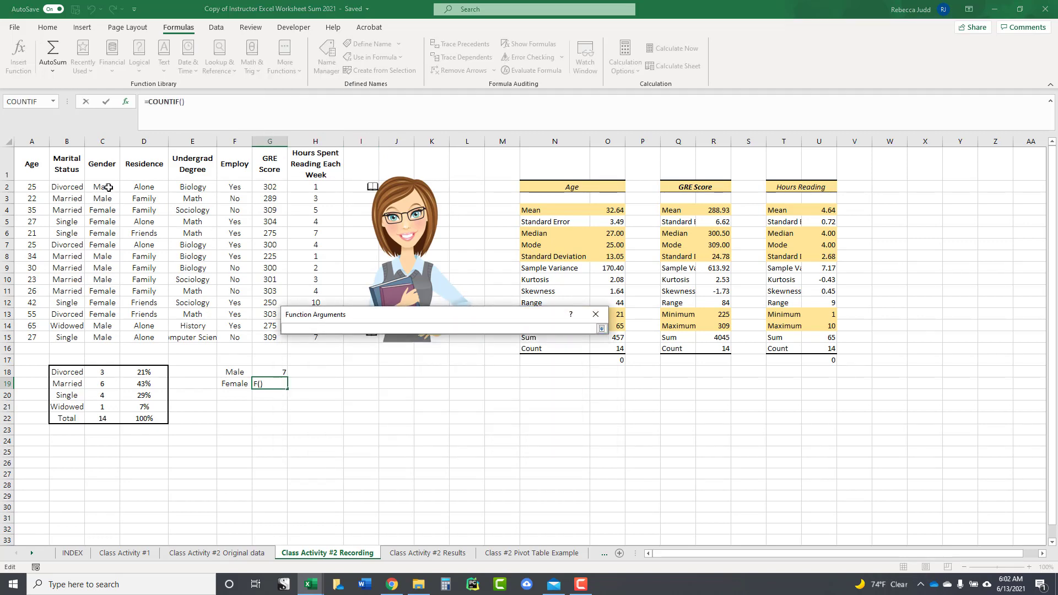
drag(109, 188, 109, 337)
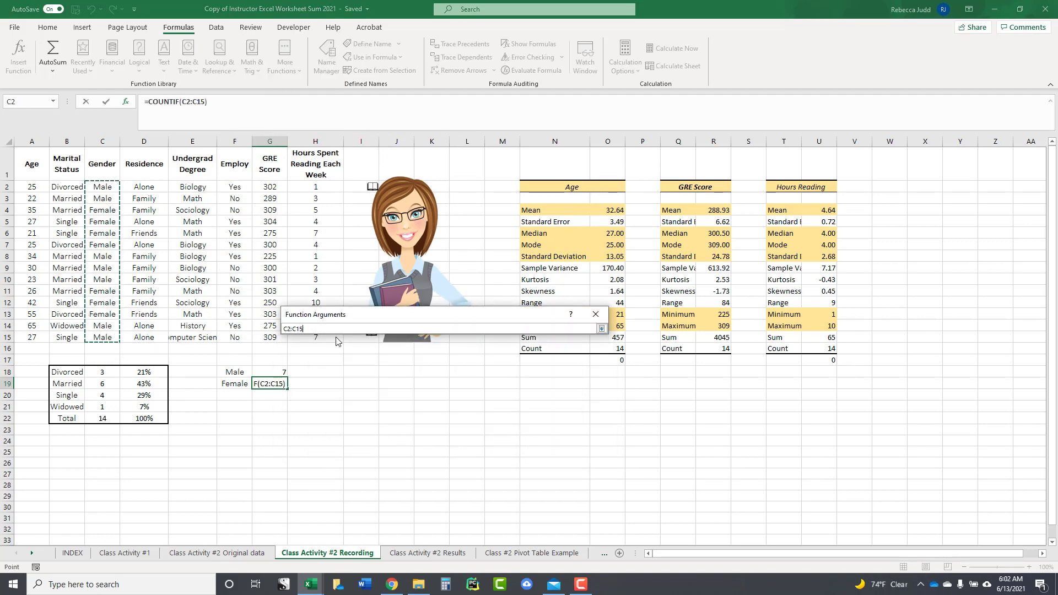
click(601, 329)
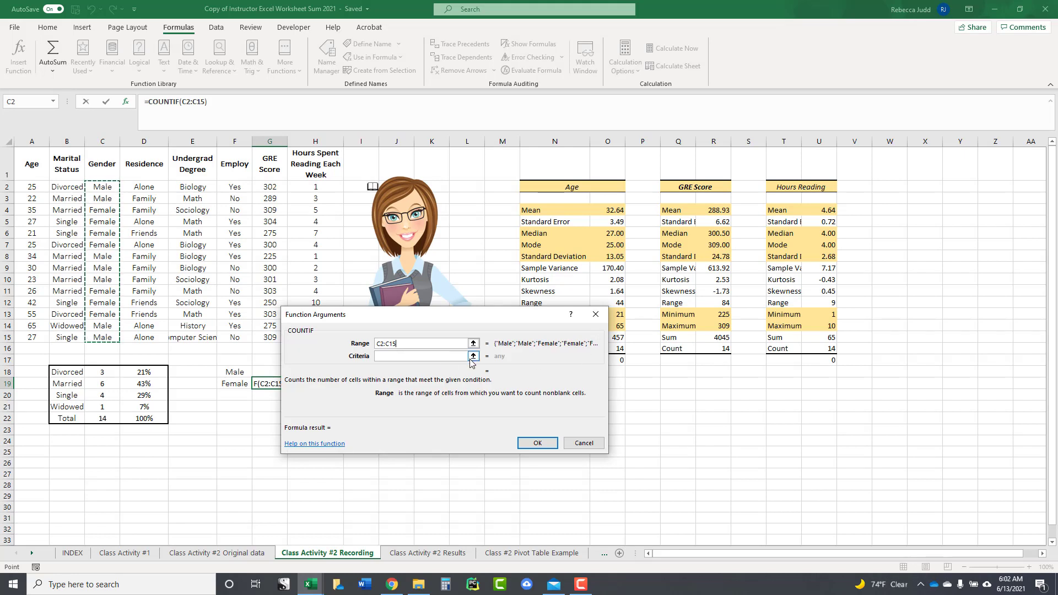
click(473, 357)
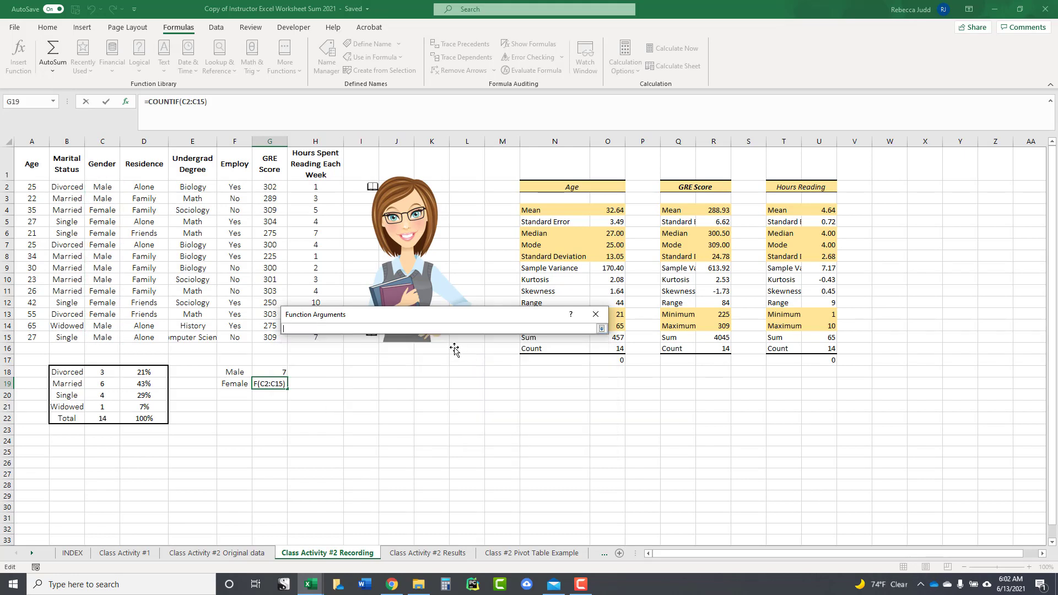
text(Female)
click(602, 329)
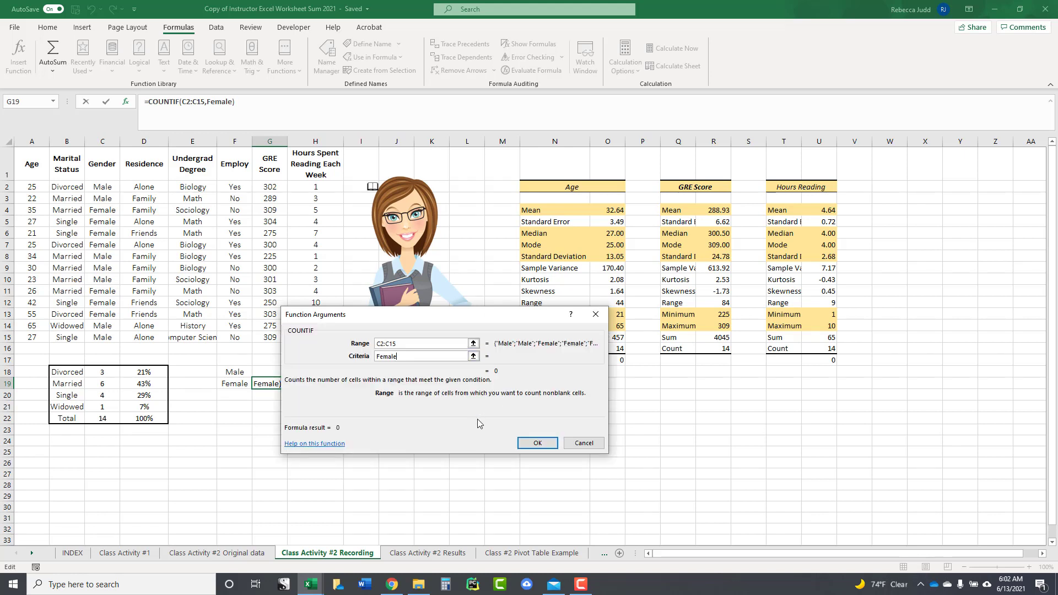
click(536, 443)
click(396, 440)
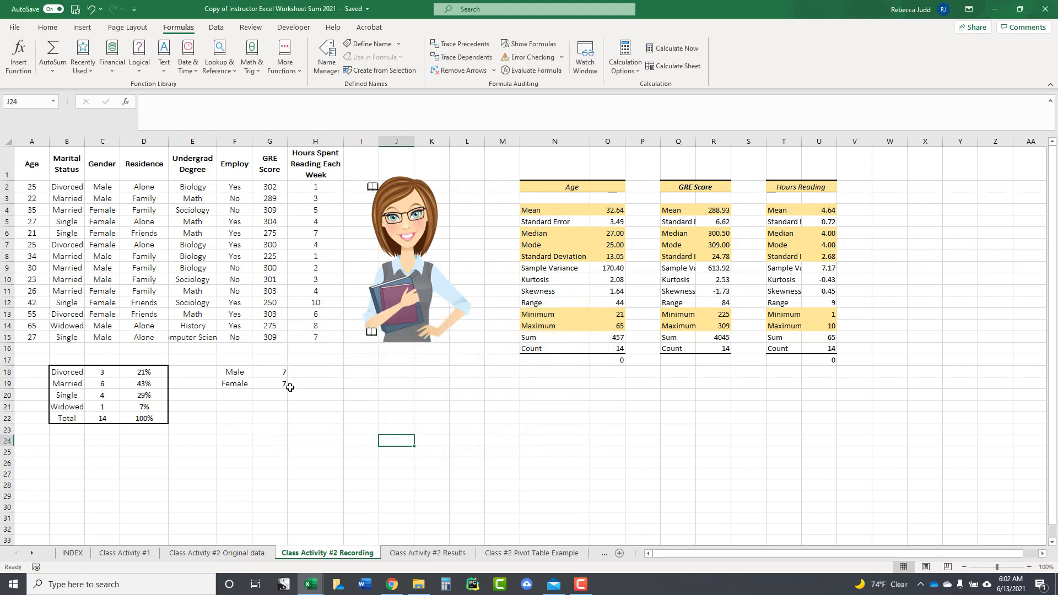
Step: Label cell F20 "Total" and add up the gender counts G18:G19 in cell G20 with a SUM function
click(223, 396)
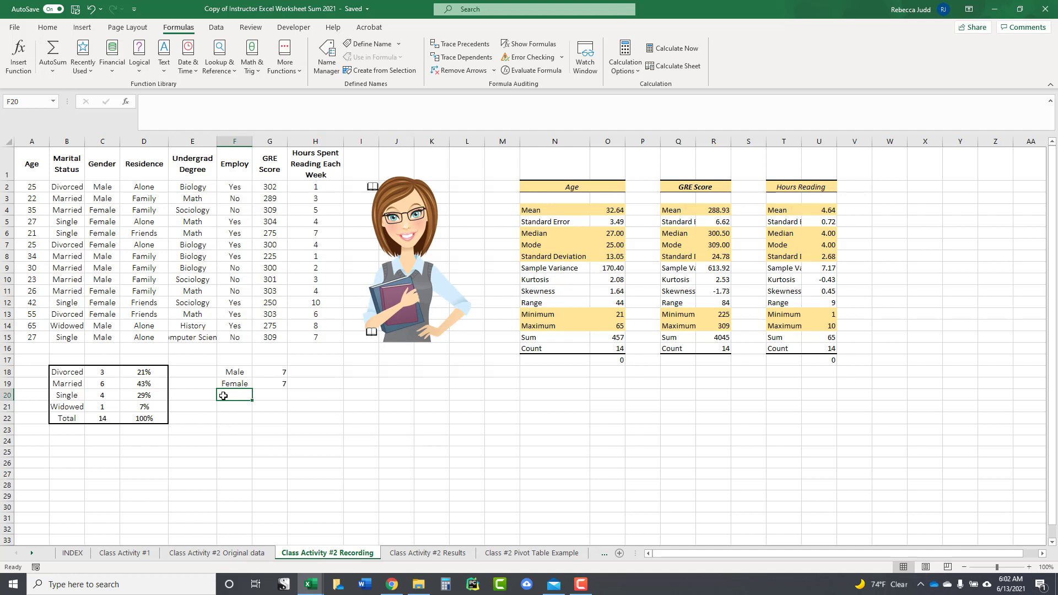
text(Total)
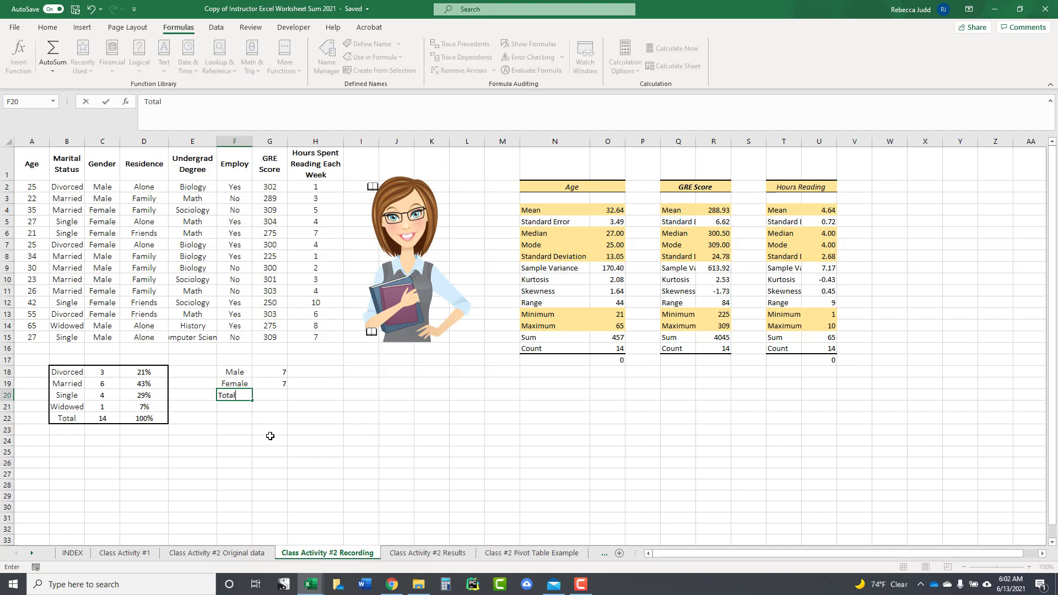
key(Tab)
click(249, 63)
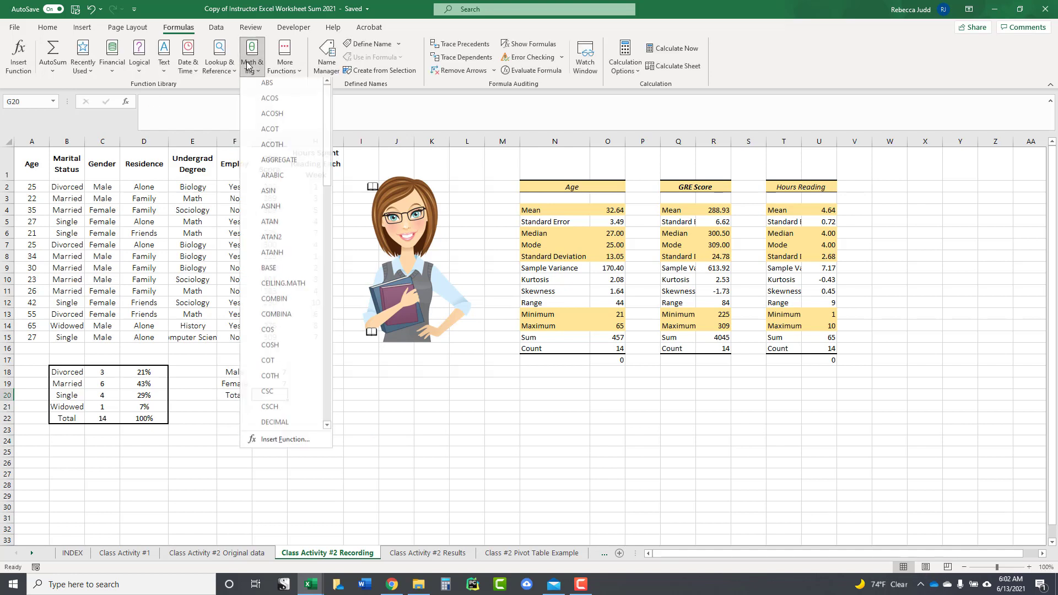
drag(325, 107, 325, 311)
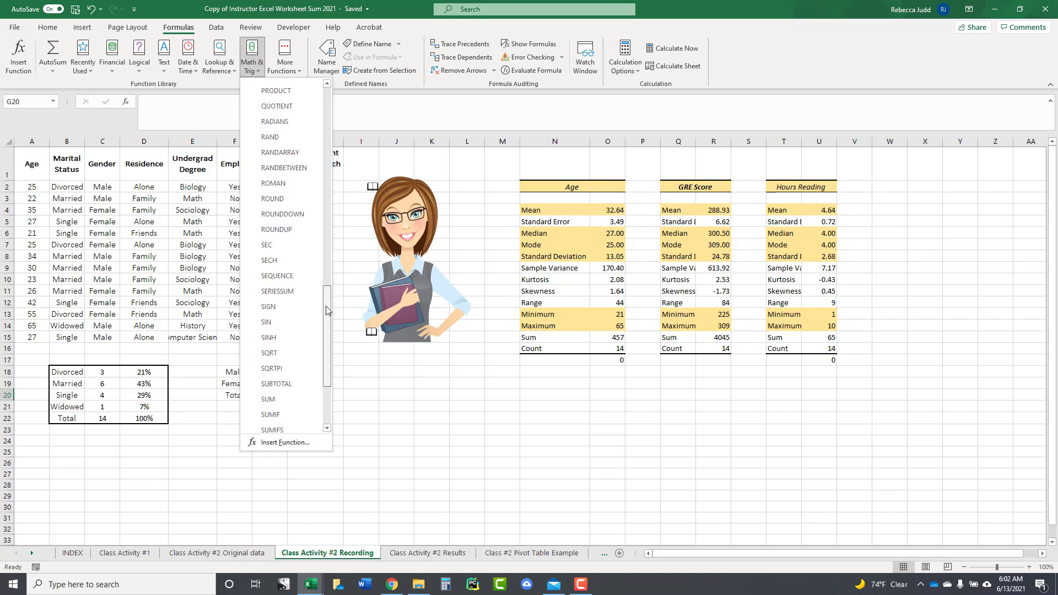
click(270, 399)
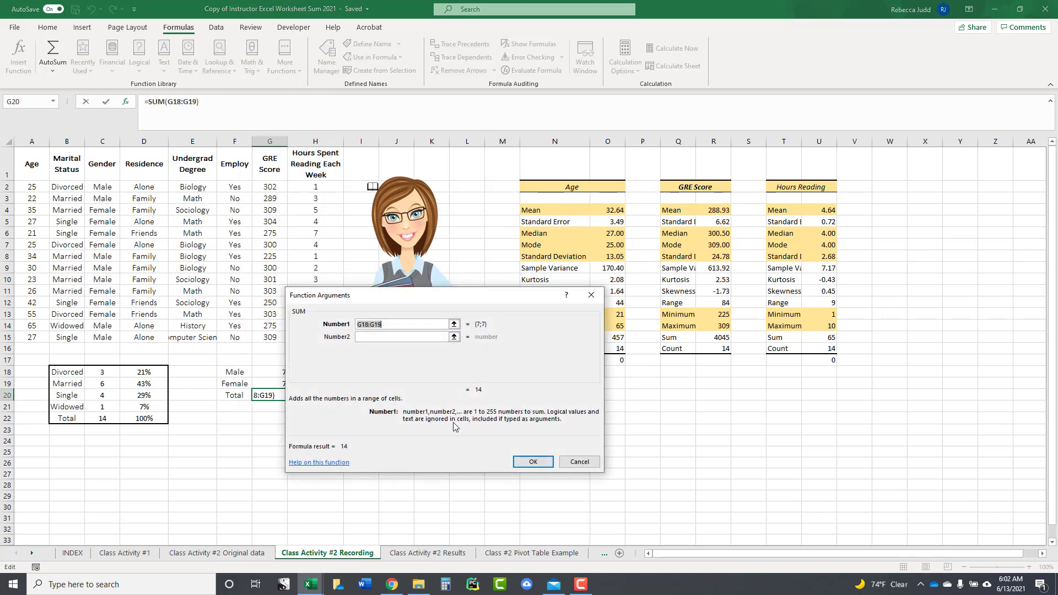
click(533, 462)
click(352, 428)
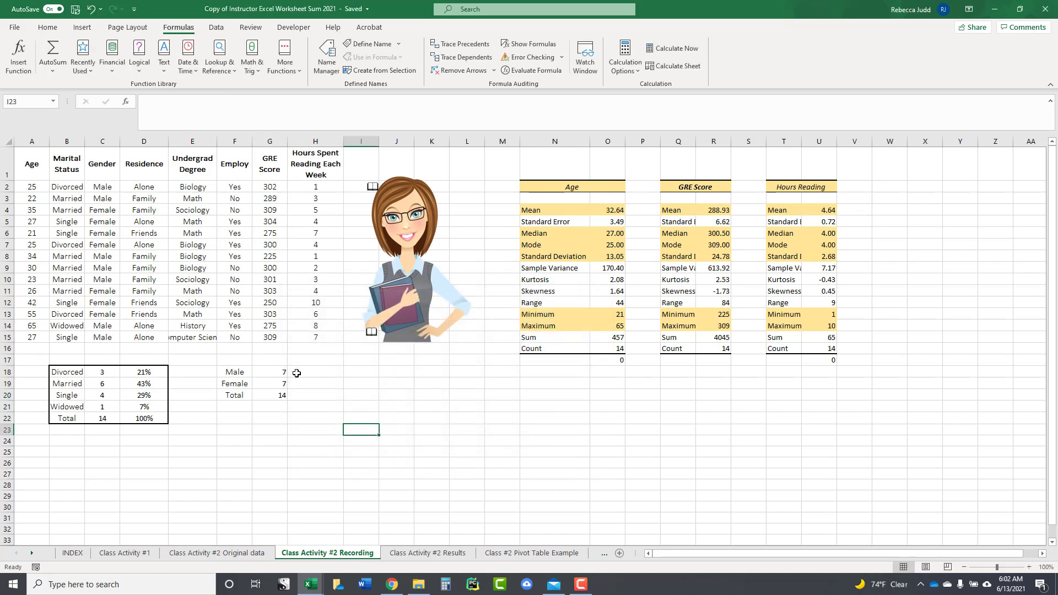
Step: Enter the formula =G18/G21 in cell H18 as the proportion of males
click(300, 370)
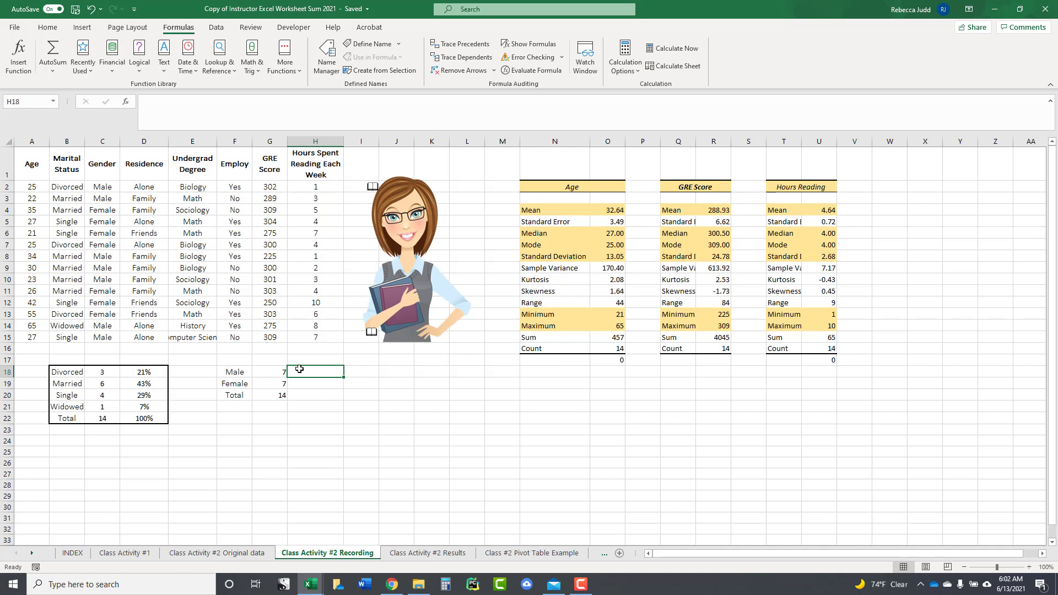
text(=)
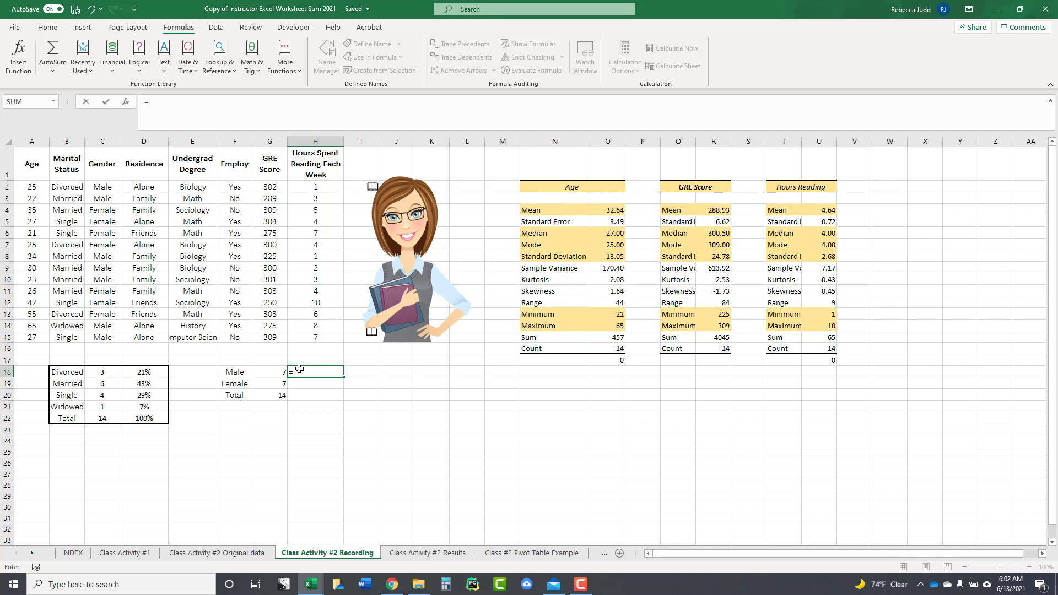
text(g18/)
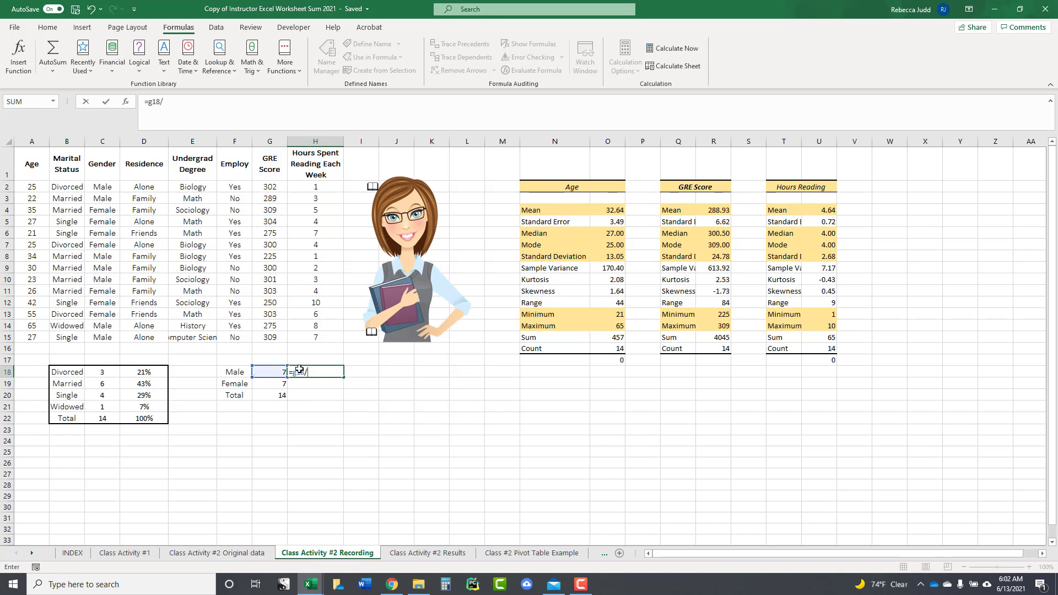
text(g21)
key(Return)
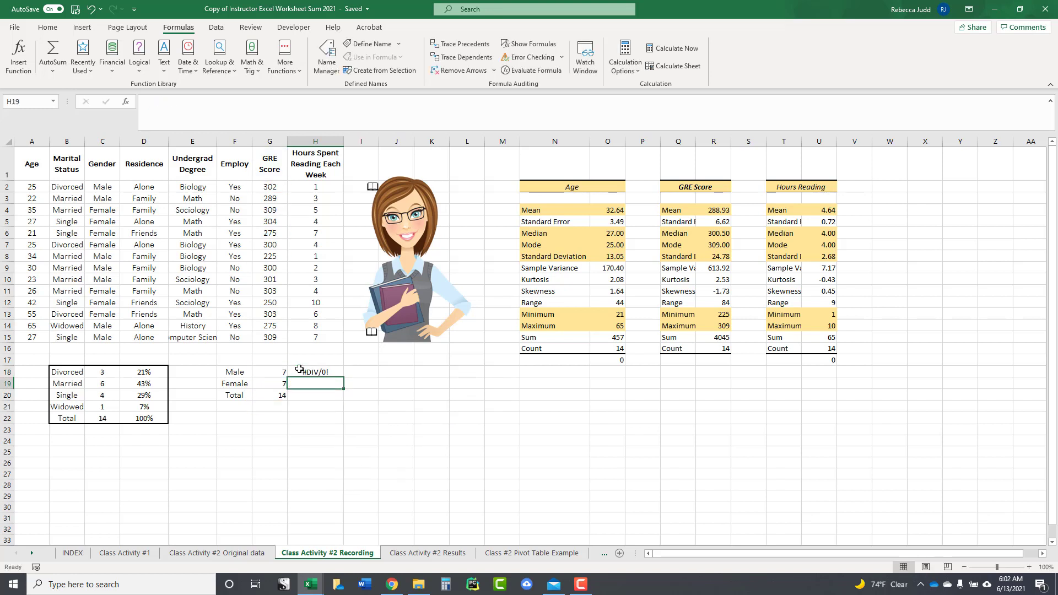
Step: Correct the formula in cell H18 to =G18/G20 so it divides by the gender total
click(299, 369)
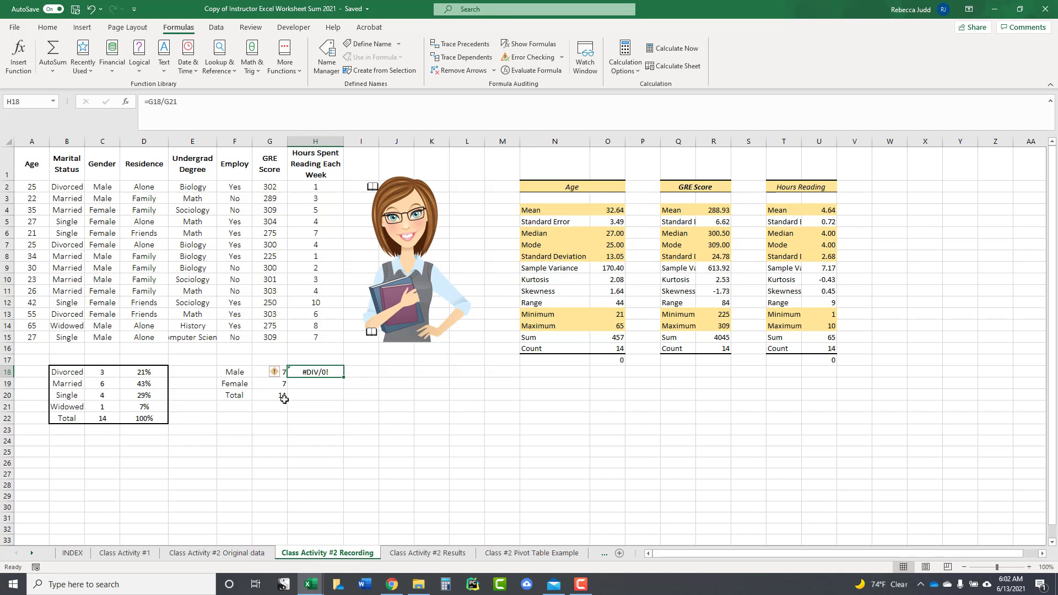
click(189, 100)
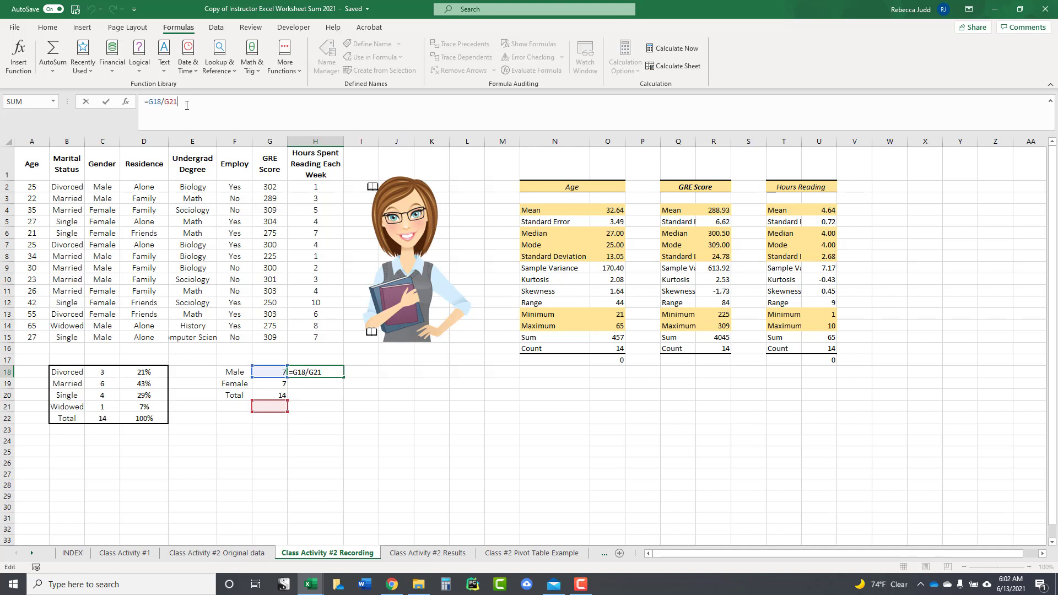
key(BackSpace)
text(0)
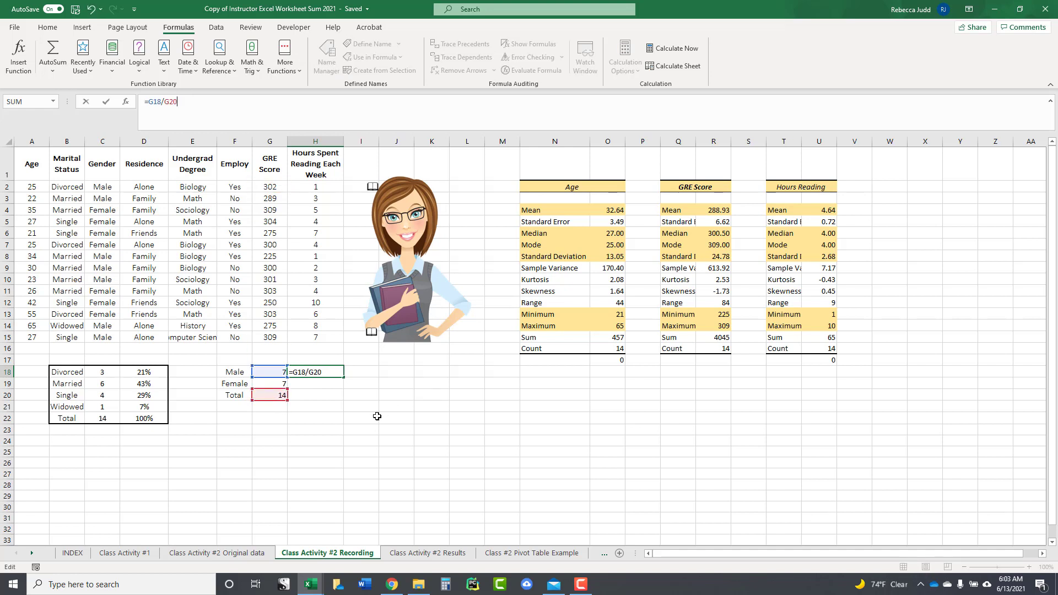
click(376, 417)
Step: Calculate the proportion of females in cell H19 with the formula =G19/G20
click(322, 384)
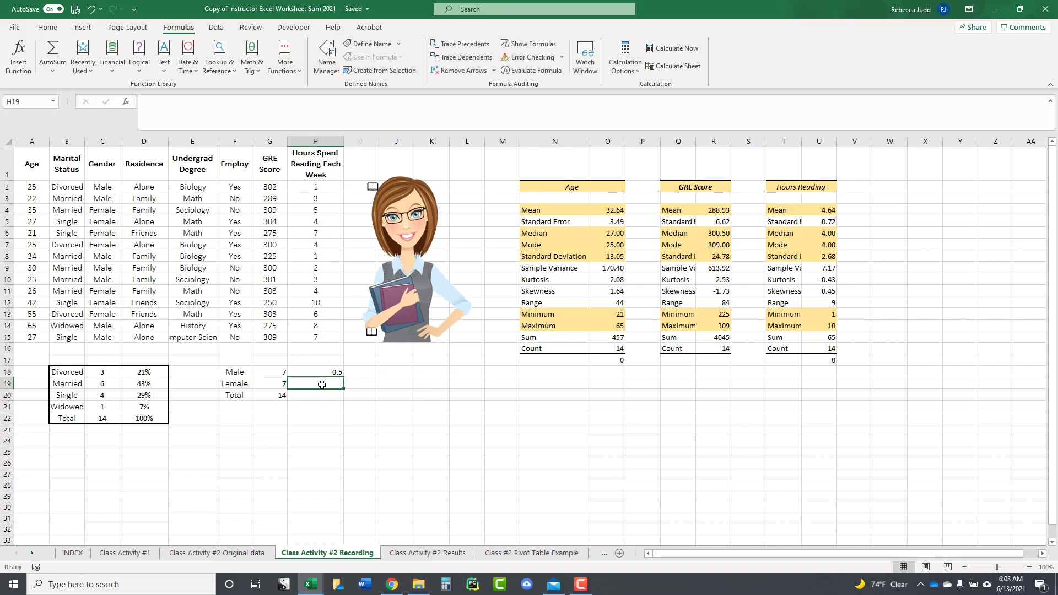
text(=)
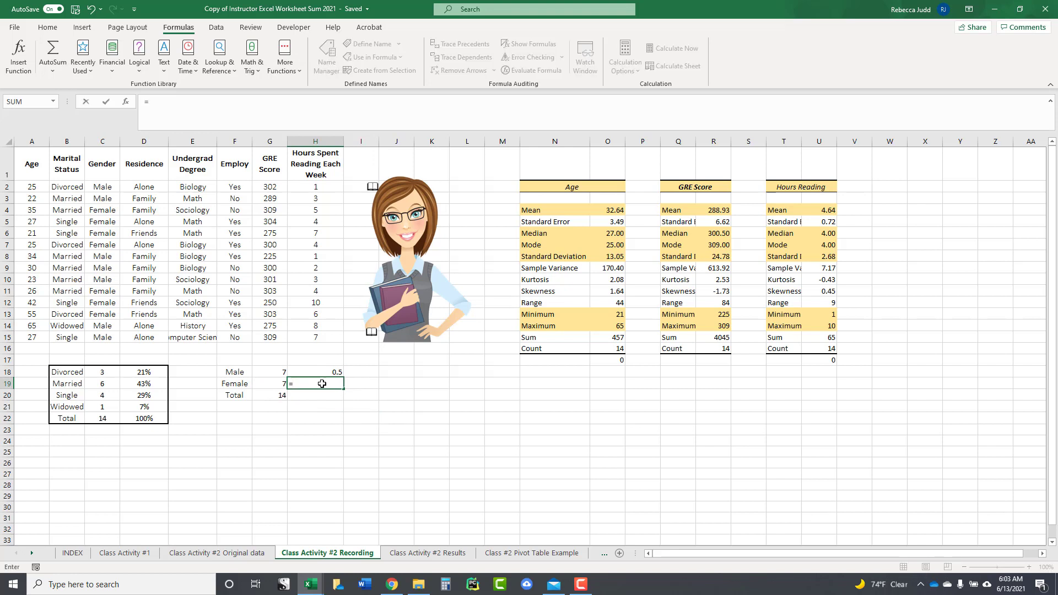
text(g1)
text(9/)
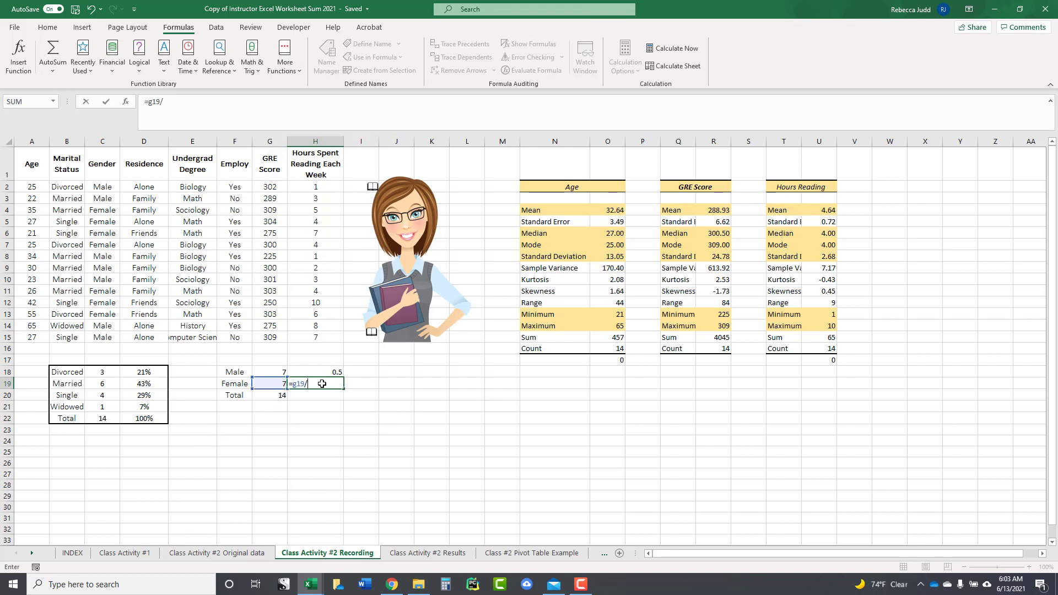
text(g20)
key(Return)
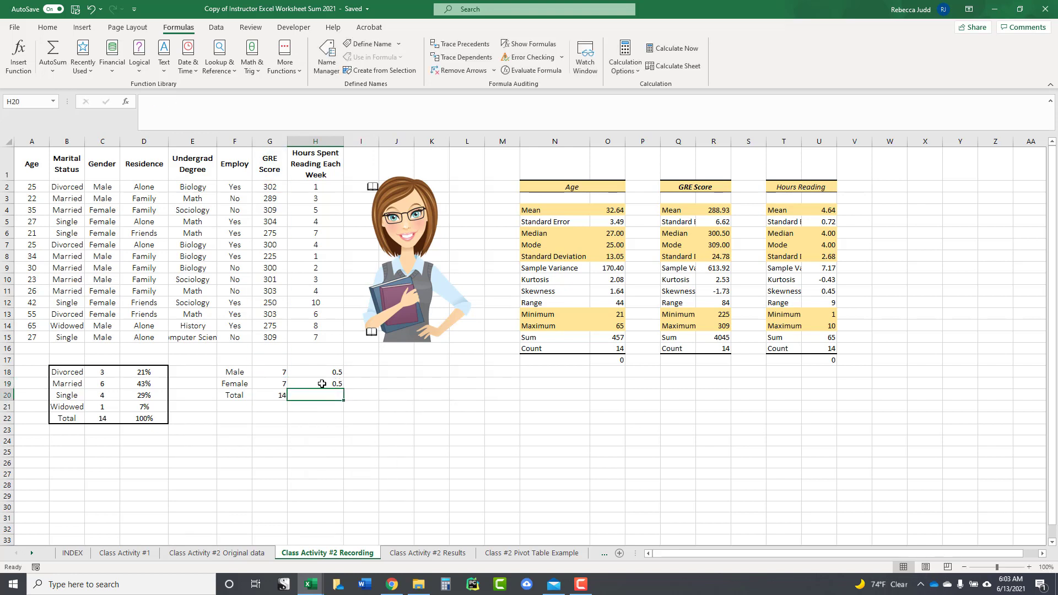
Step: Format the gender proportions in H18:H19 as percentages with 0 decimal places
mouse_move(315, 368)
mouse_down()
mouse_move(317, 397)
mouse_move(317, 383)
mouse_up()
right_click(316, 383)
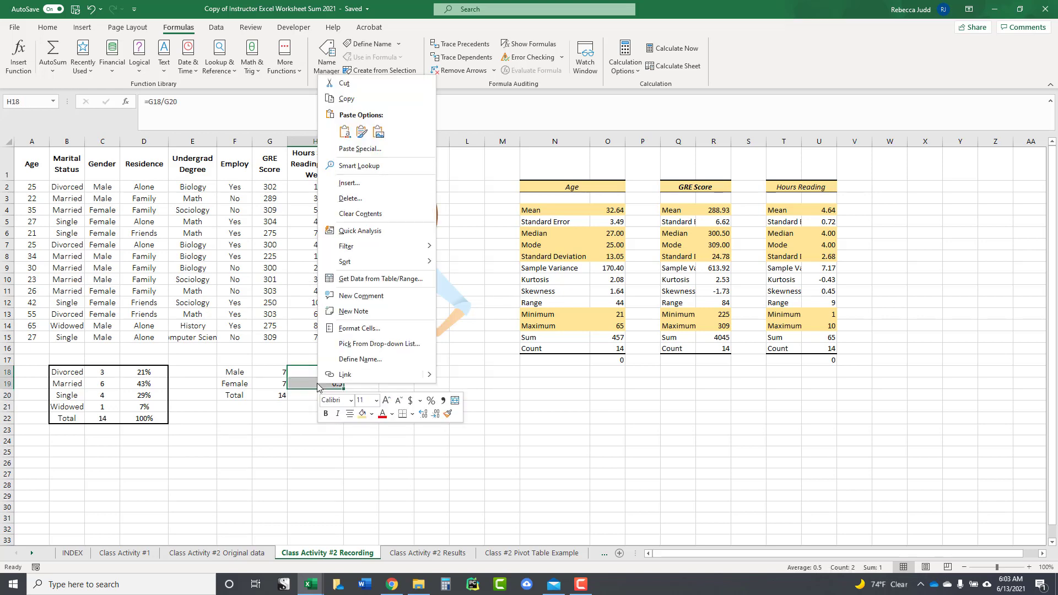
click(334, 326)
click(209, 212)
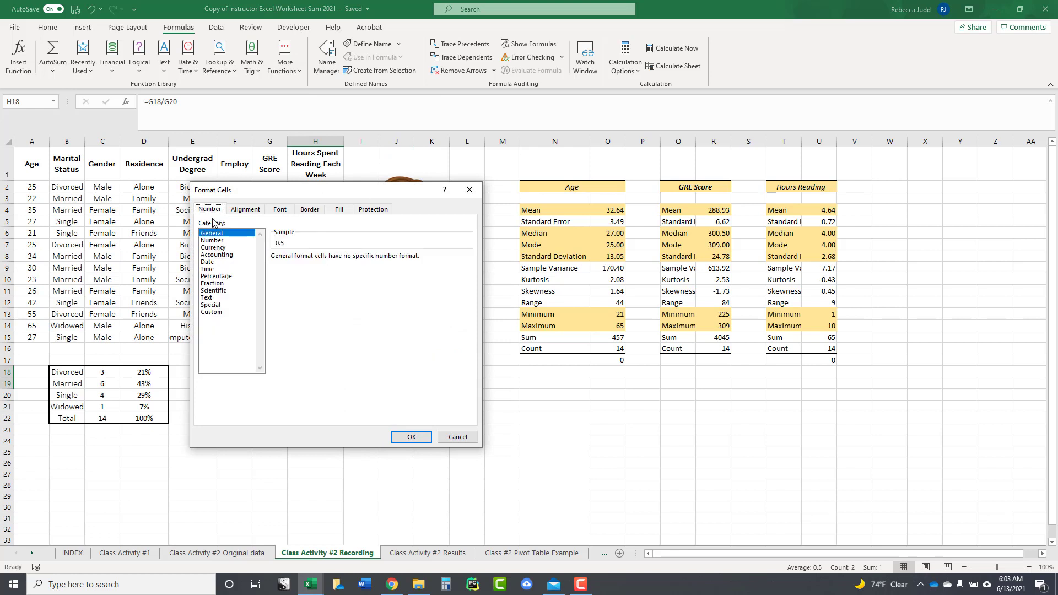
click(216, 276)
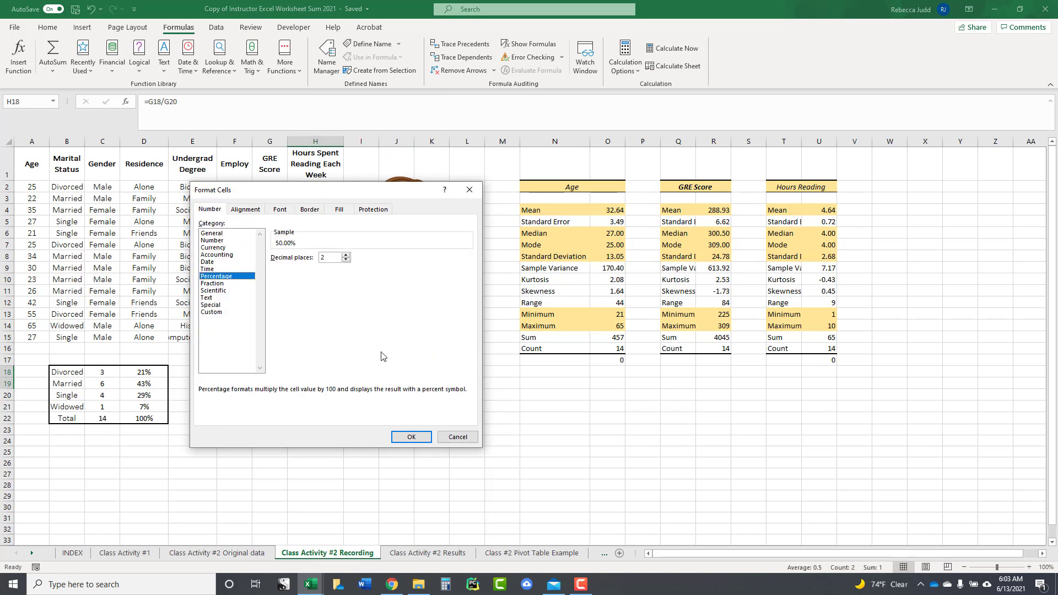
click(345, 260)
click(346, 260)
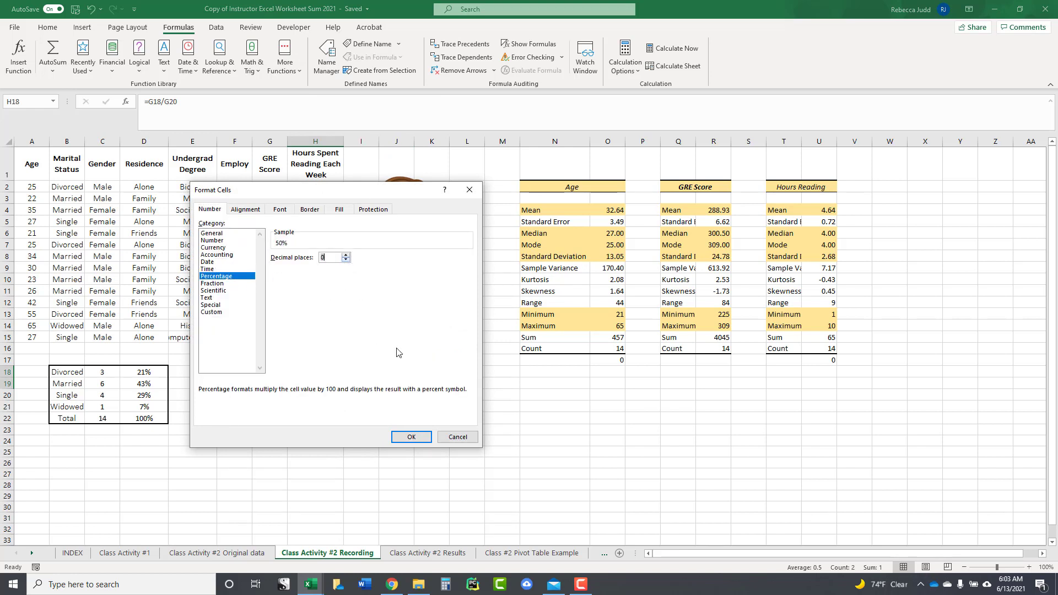
click(410, 436)
click(511, 442)
Step: Apply a thick solid outline border around the gender table in F18:H20
drag(236, 371, 321, 398)
right_click(322, 399)
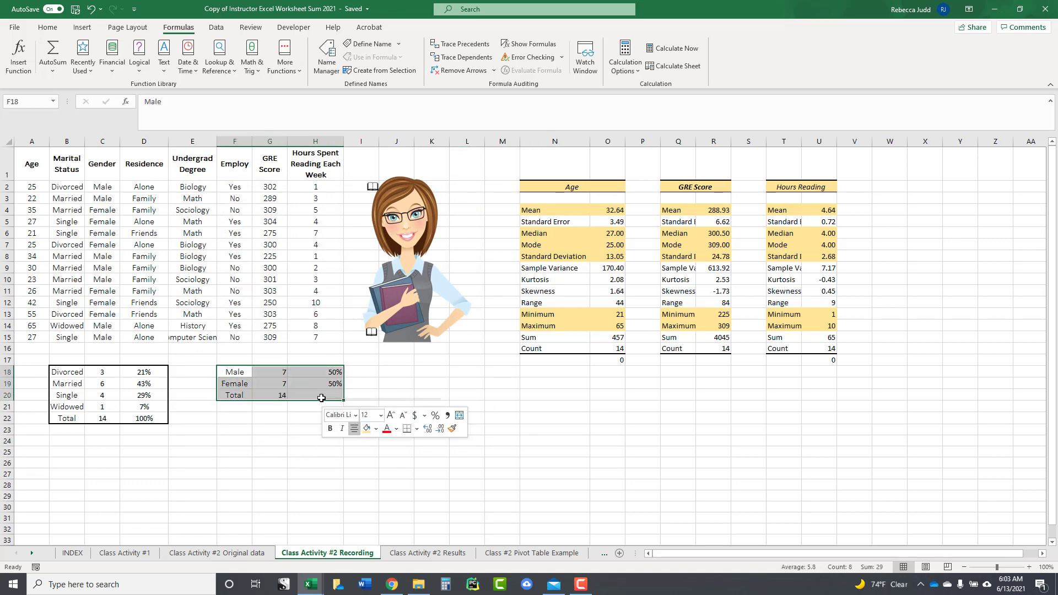
click(352, 343)
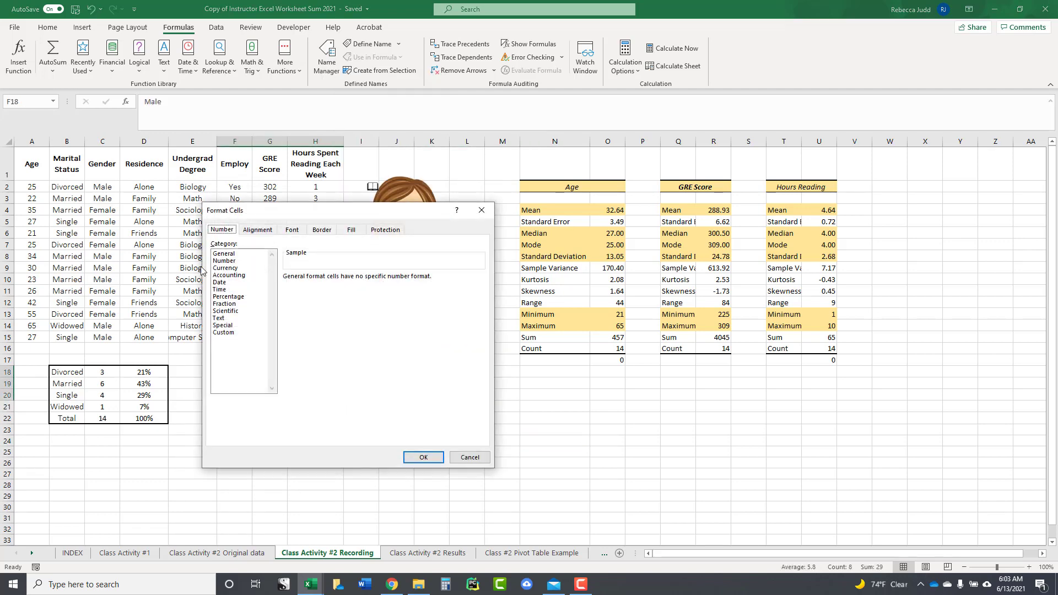
click(322, 230)
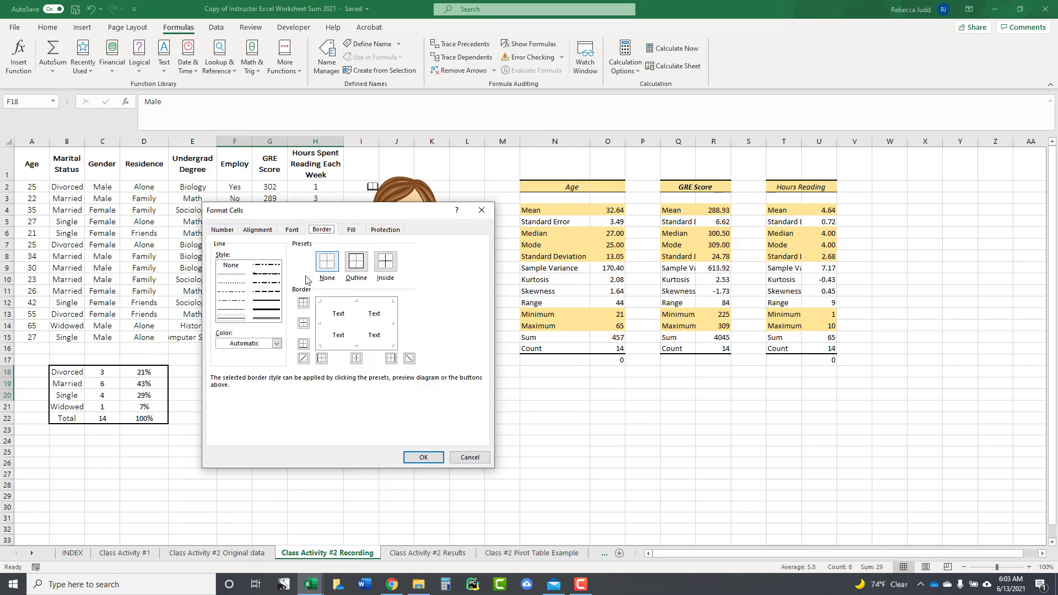
click(266, 300)
click(354, 267)
click(424, 457)
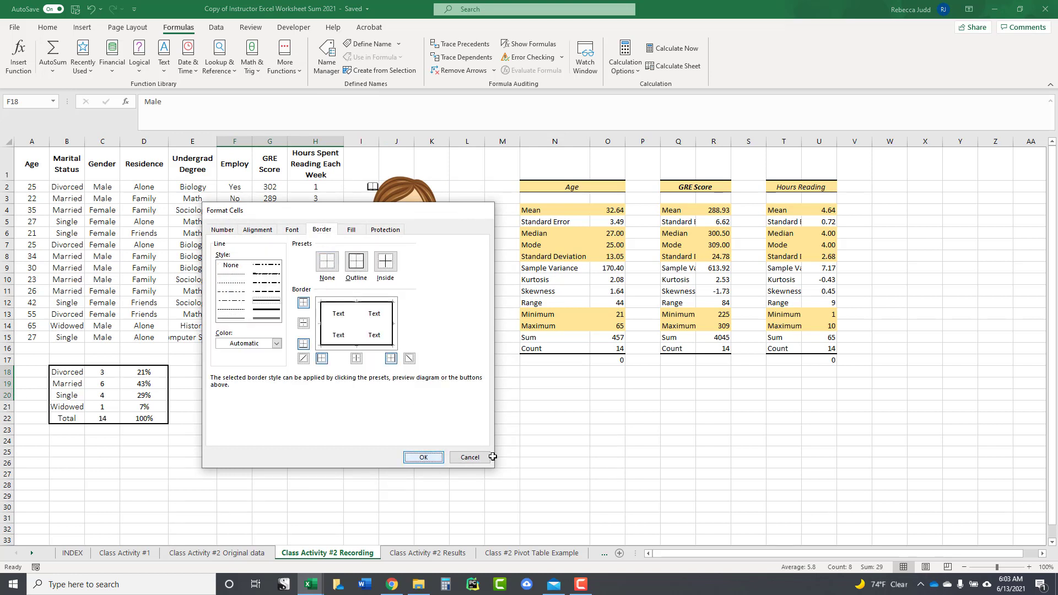
click(499, 453)
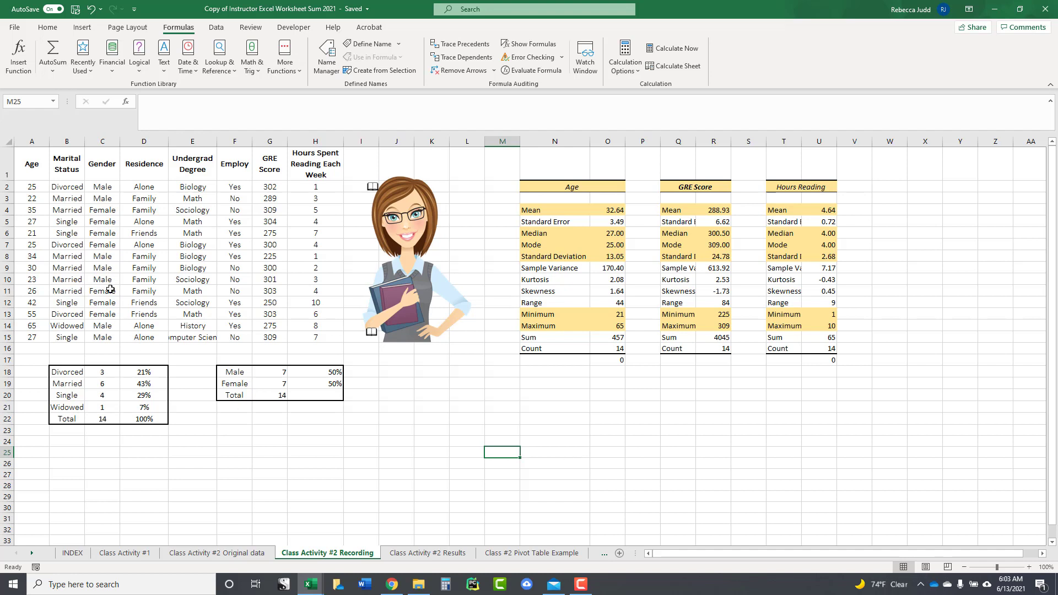
Step: Copy the survey data in A1:H15 and paste it below the frequency tables starting at cell A28
drag(27, 161, 311, 337)
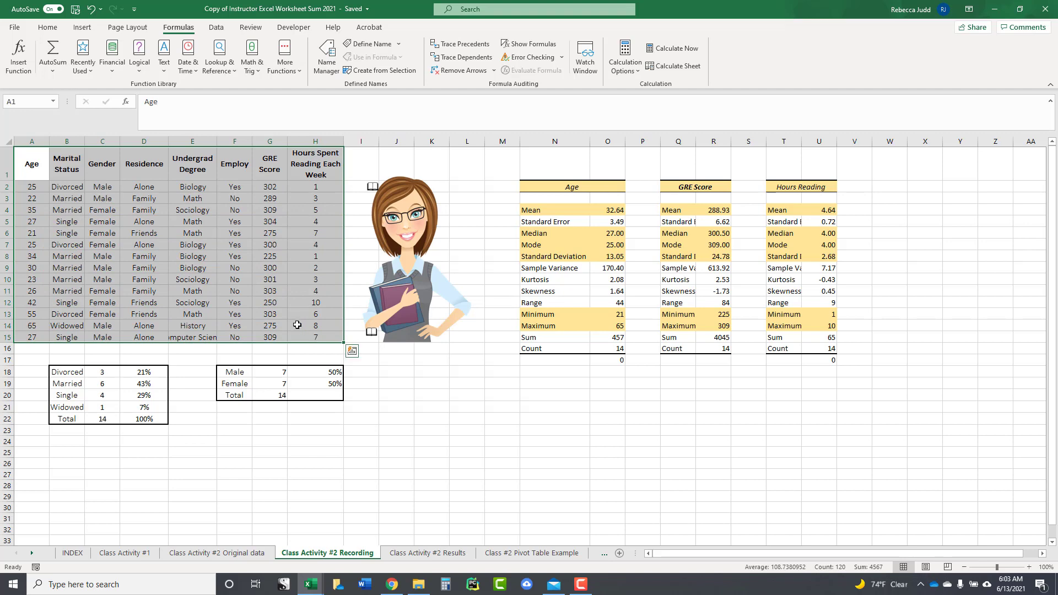
right_click(297, 325)
click(323, 271)
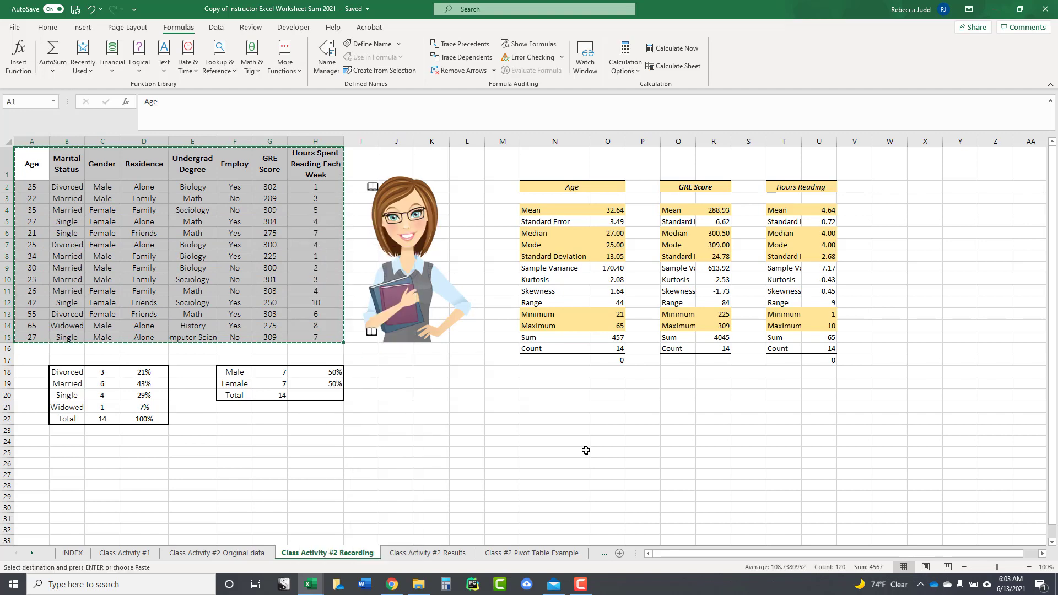
scroll(587, 451, down, 1)
click(38, 431)
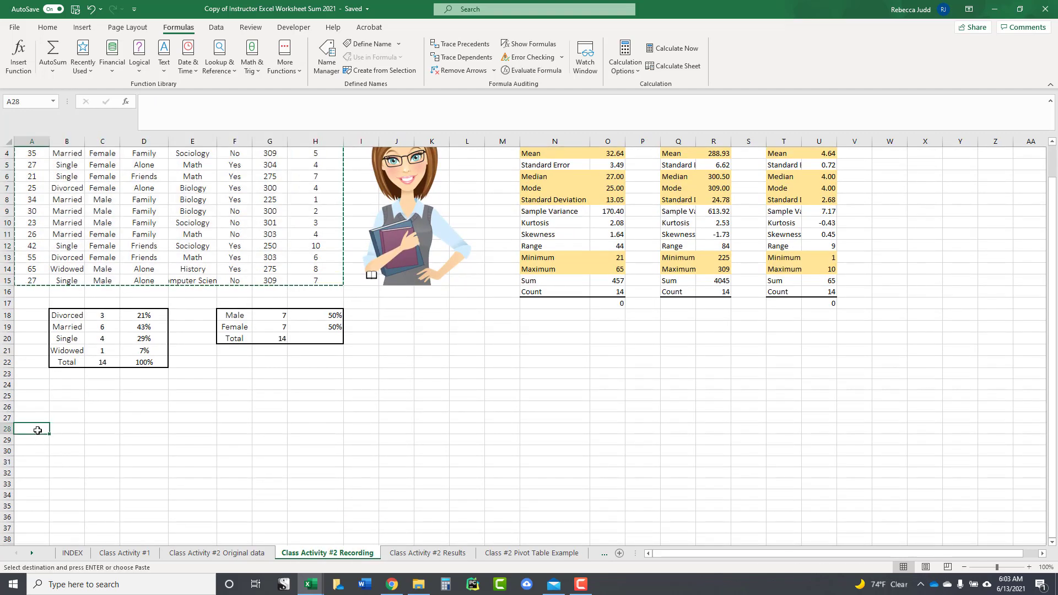
right_click(38, 433)
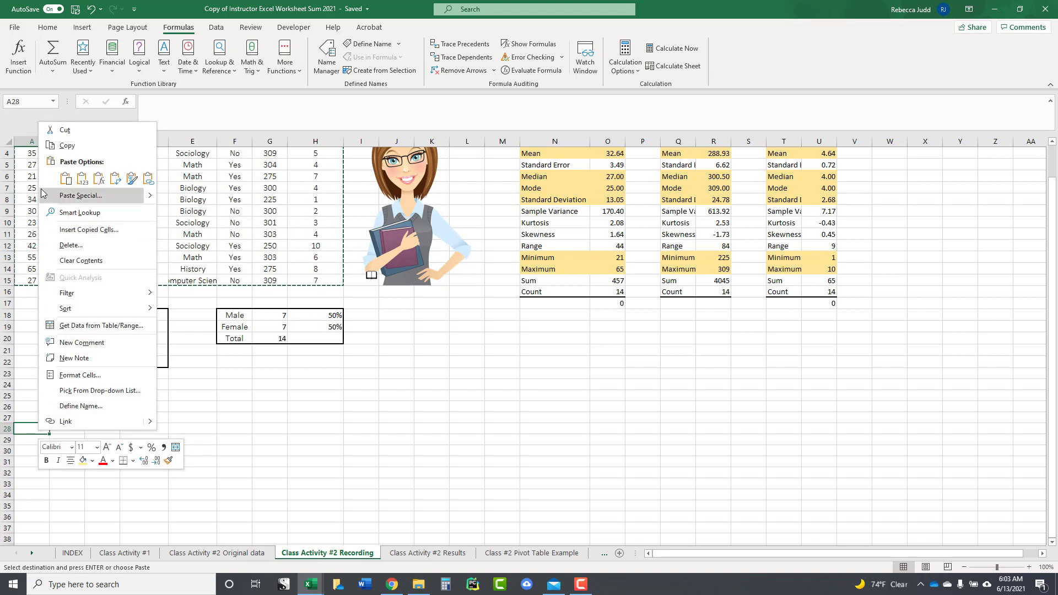
click(66, 178)
click(501, 483)
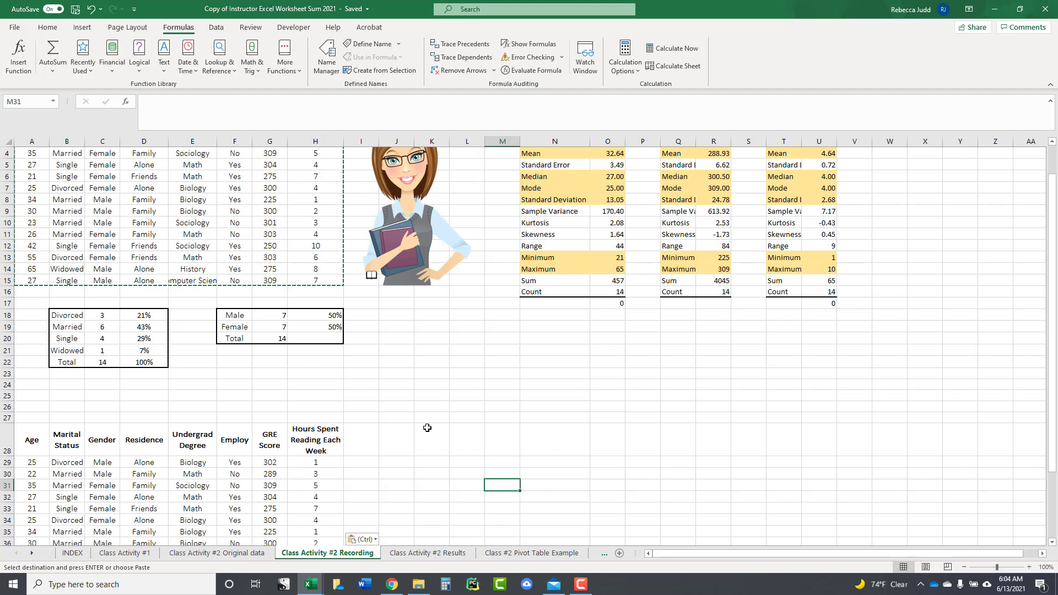
key(Escape)
scroll(427, 428, up, 1)
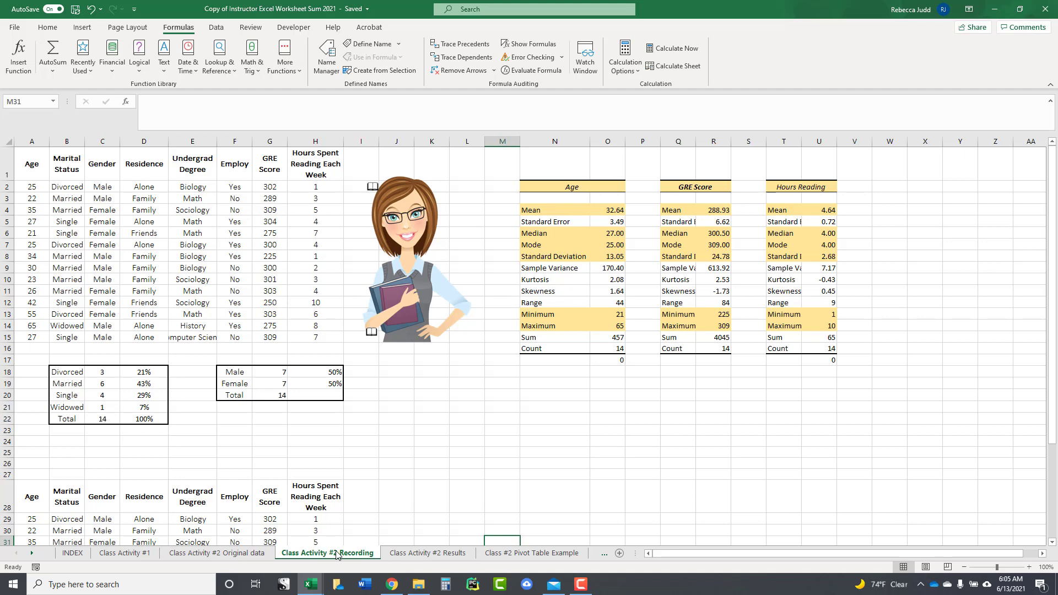
scroll(397, 463, down, 3)
scroll(397, 463, down, 2)
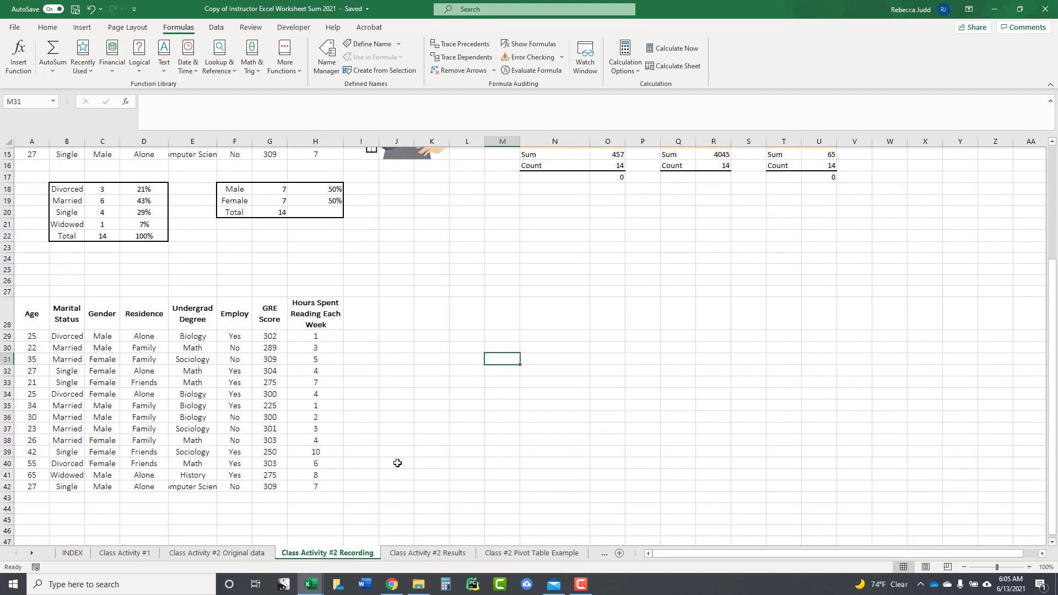
scroll(435, 439, up, 3)
scroll(434, 438, up, 2)
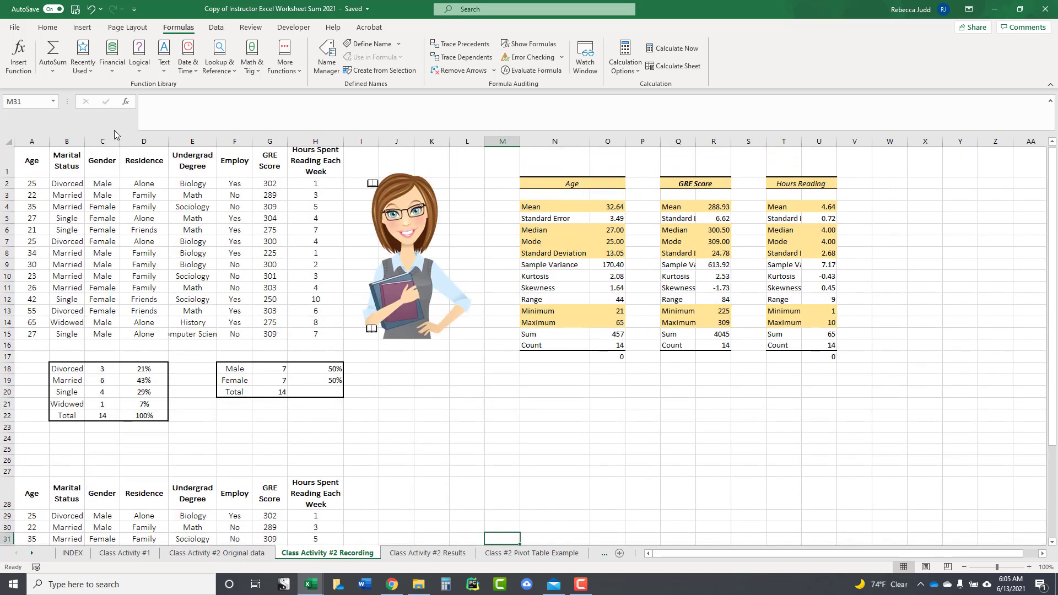
Step: Sort the copied data by the Gender values in C29:C42 in ascending order, expanding the selection to keep the rows together
scroll(465, 441, down, 4)
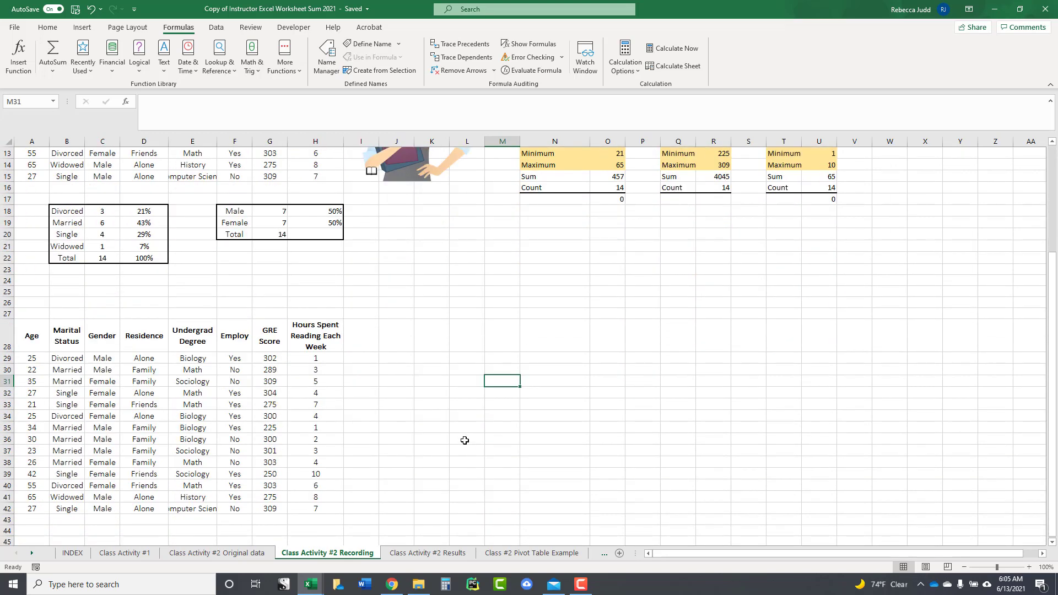
click(387, 471)
scroll(432, 475, down, 3)
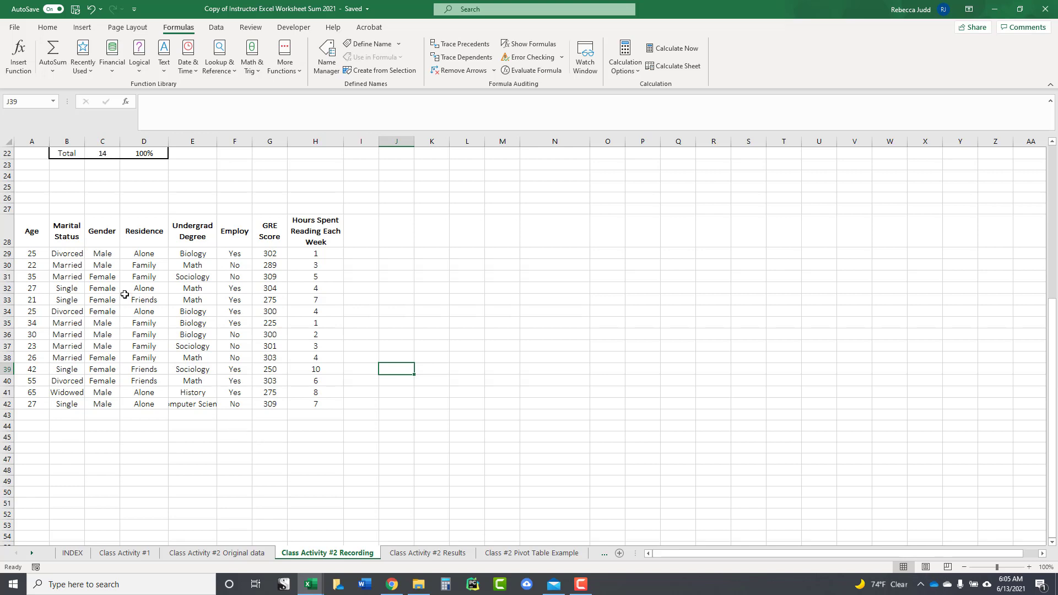
click(104, 256)
drag(104, 255, 104, 400)
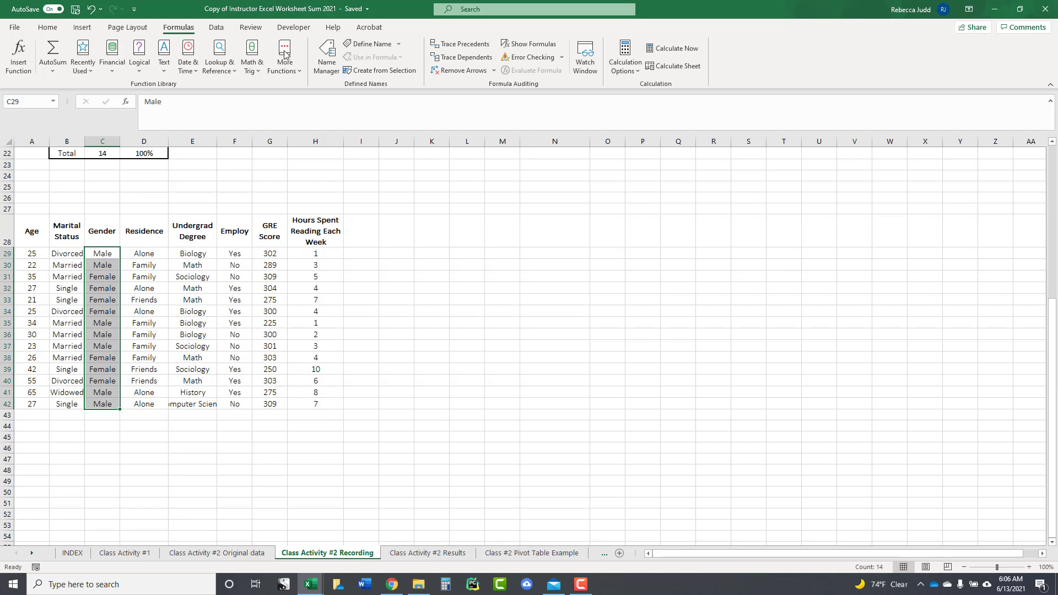
click(216, 27)
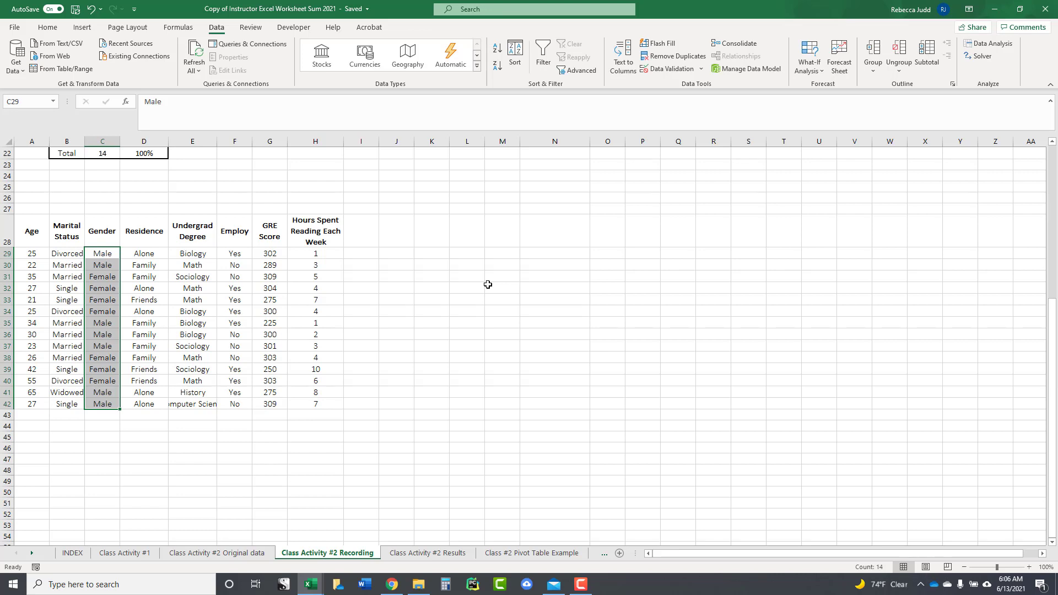
click(497, 54)
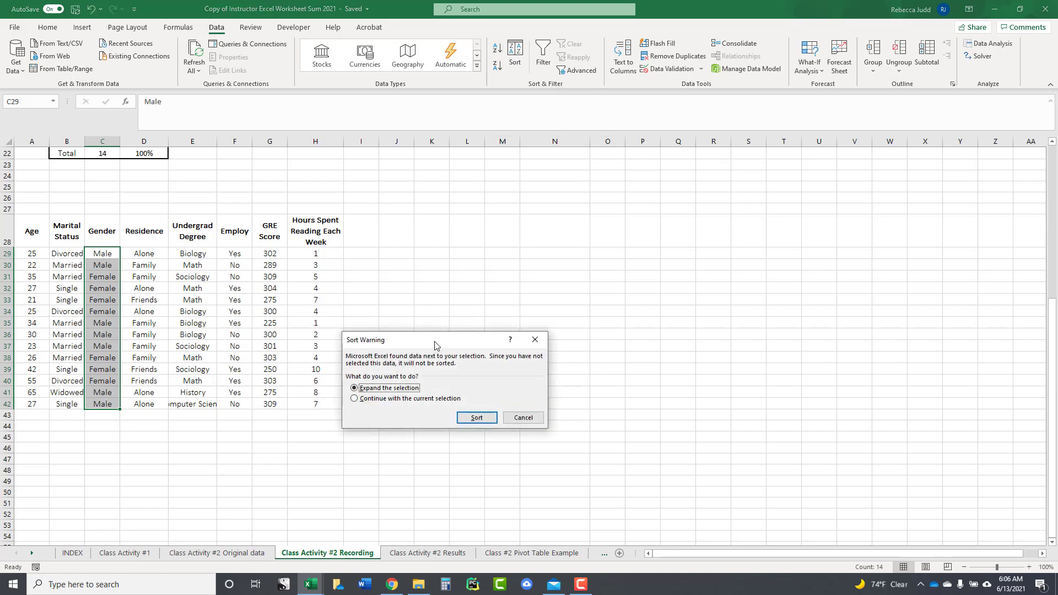
drag(435, 345, 479, 240)
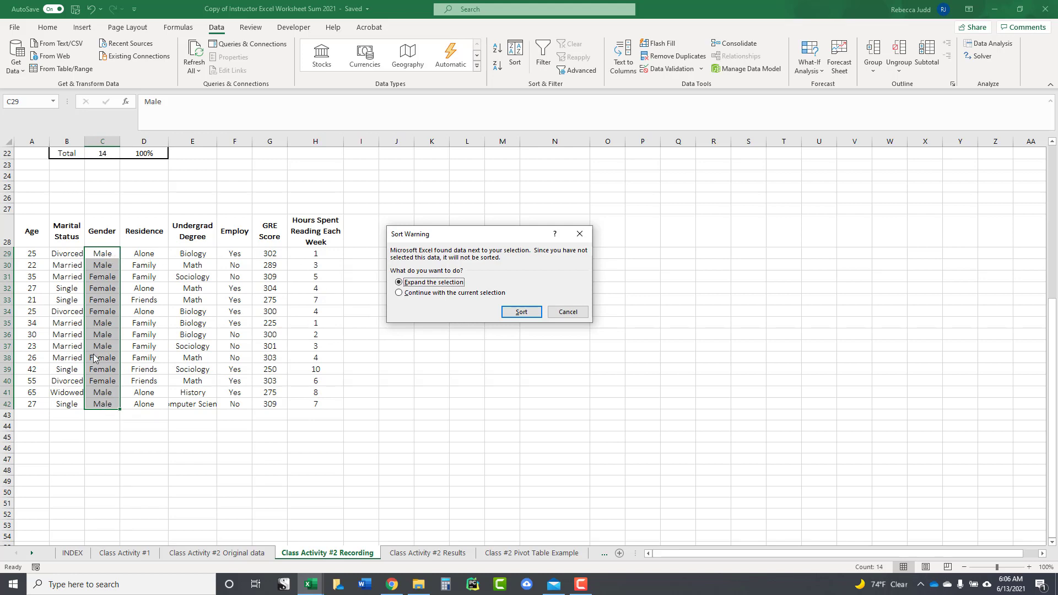
click(520, 311)
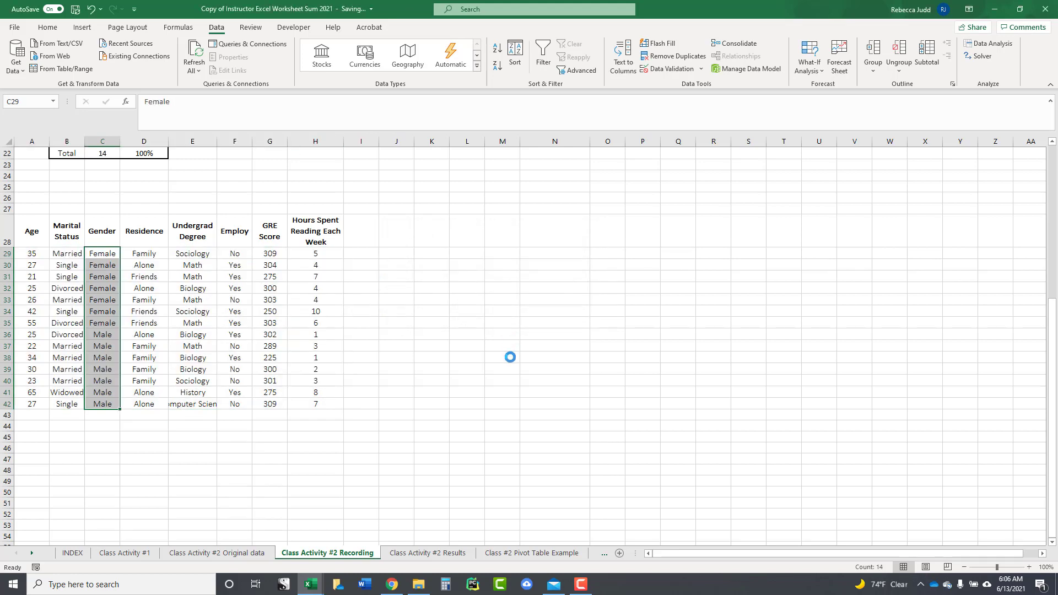
Step: Fill the female rows A29:H35 with light gold and the male rows A36:H42 with light blue
drag(28, 255, 304, 323)
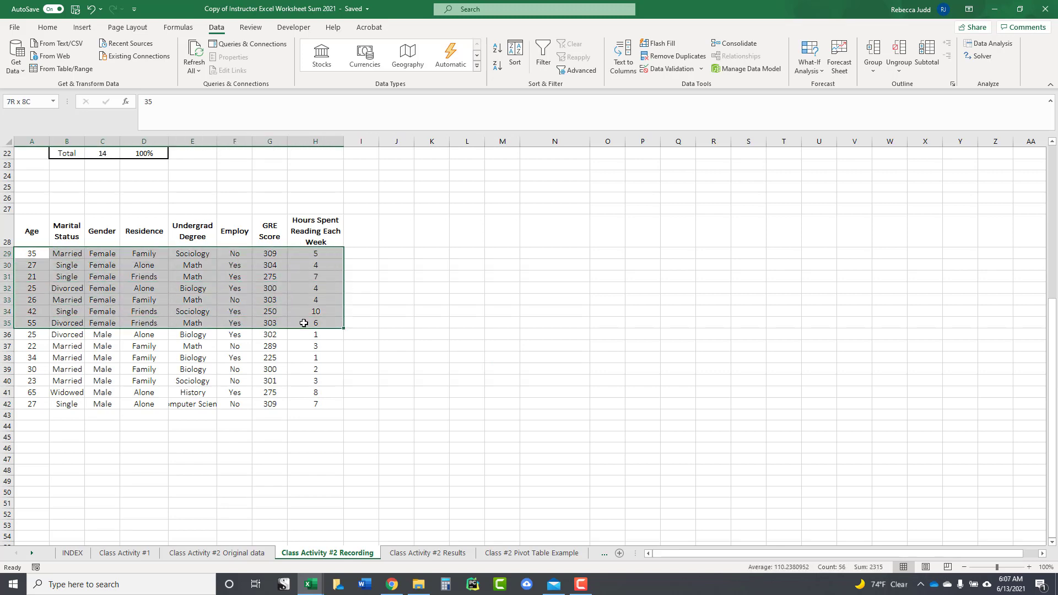
click(47, 27)
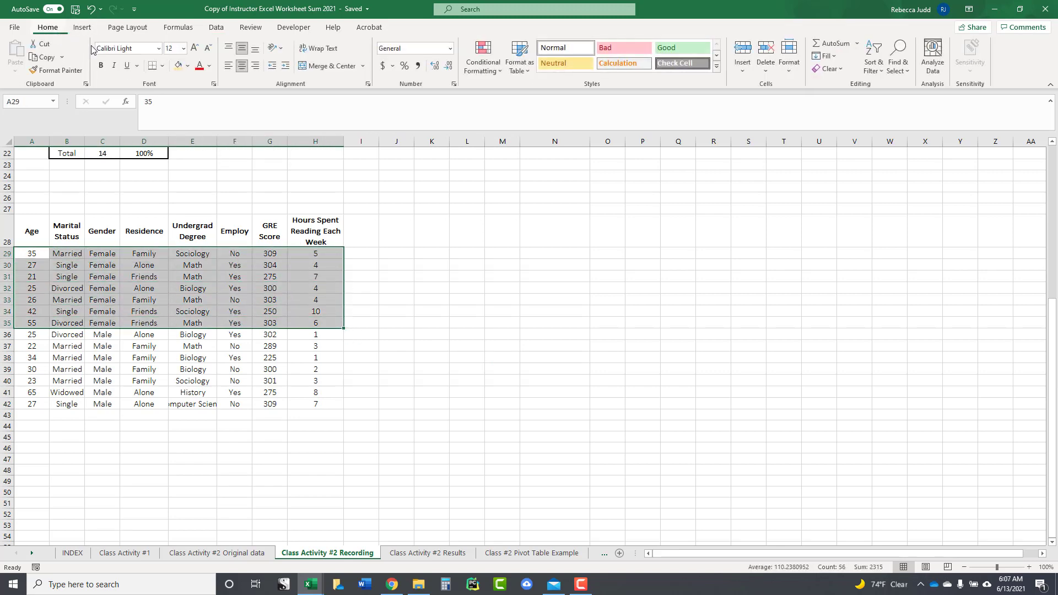
click(184, 69)
drag(41, 334, 303, 401)
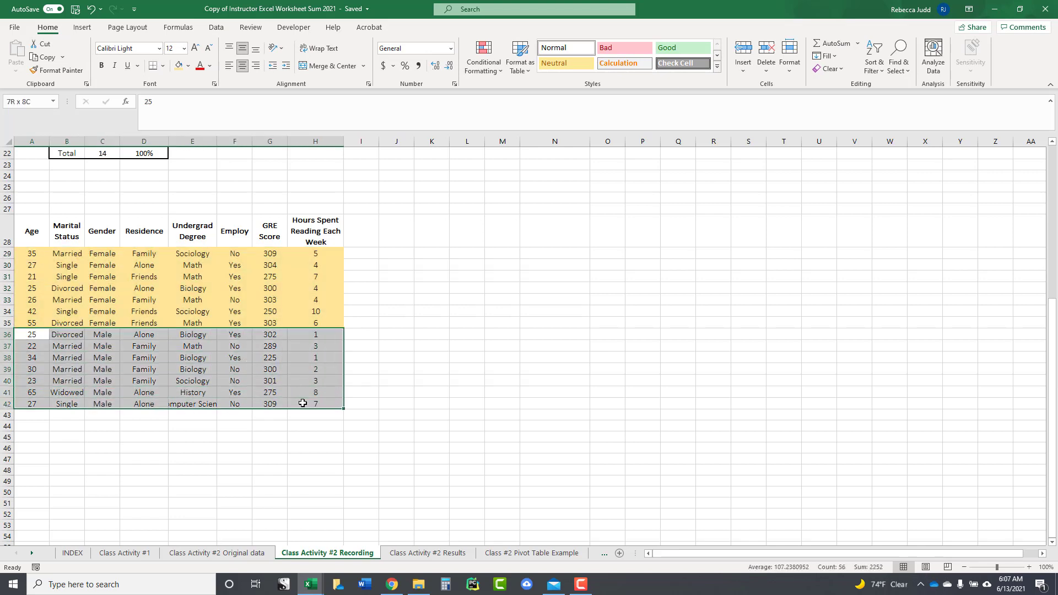
click(188, 68)
click(214, 107)
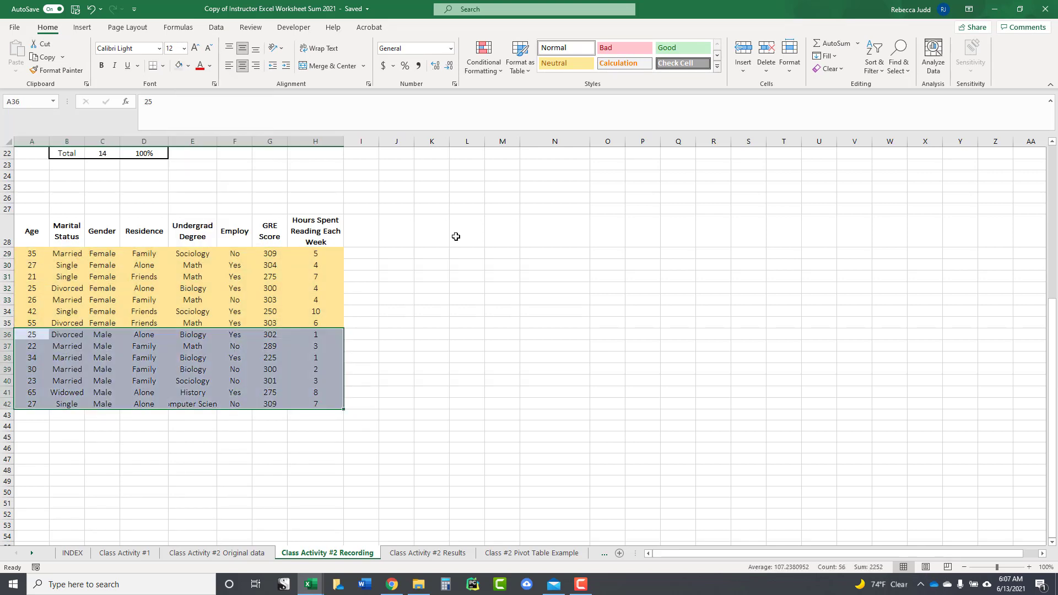
click(554, 325)
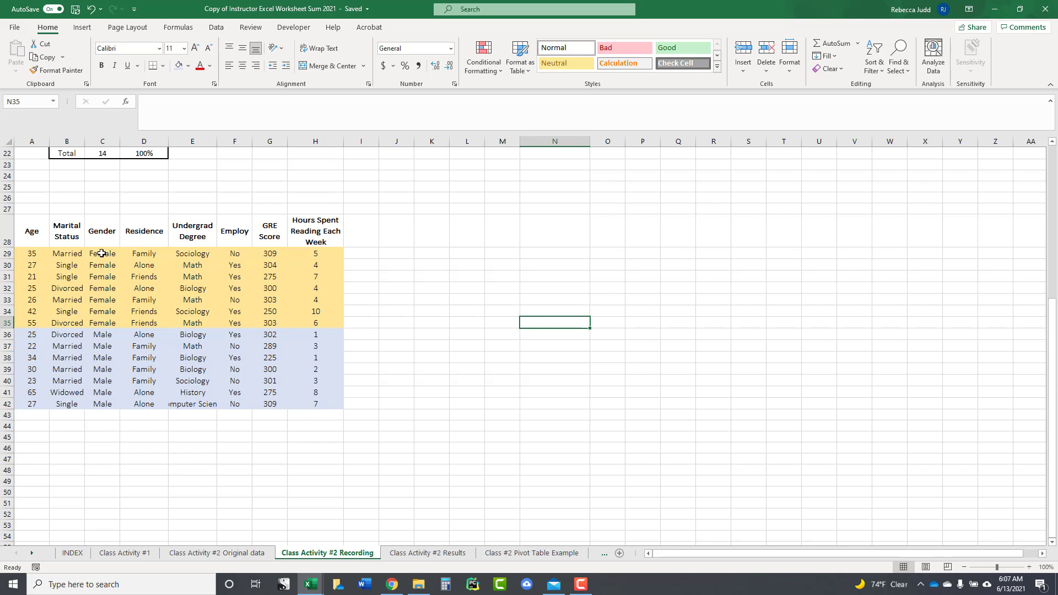
Step: Color the Gender text red for both the female entries in C29:C35 and the male entries in C36:C42
drag(103, 253, 105, 323)
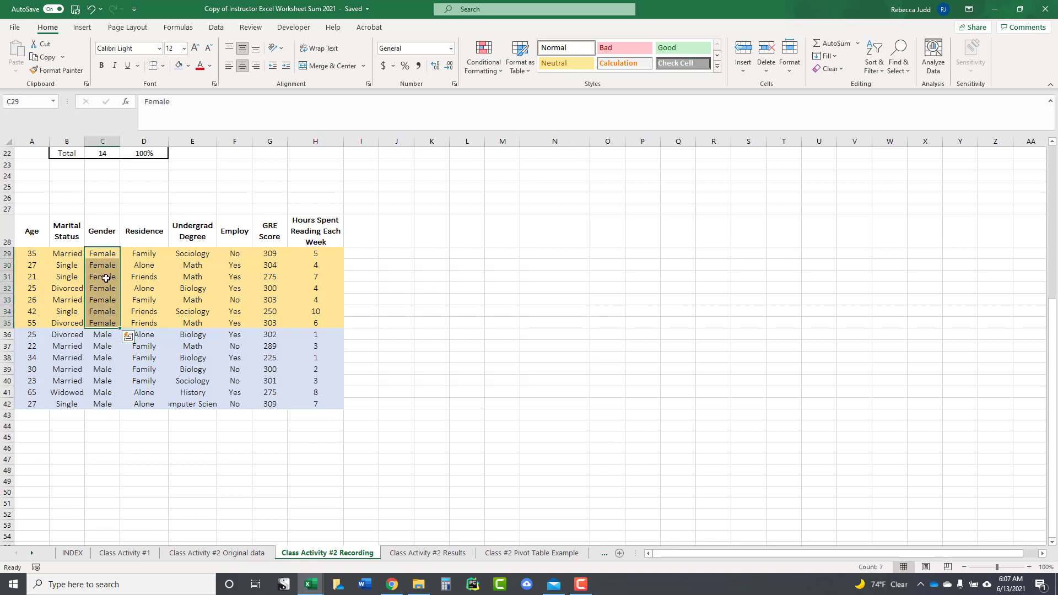
click(200, 66)
drag(94, 334, 102, 404)
click(200, 72)
click(456, 395)
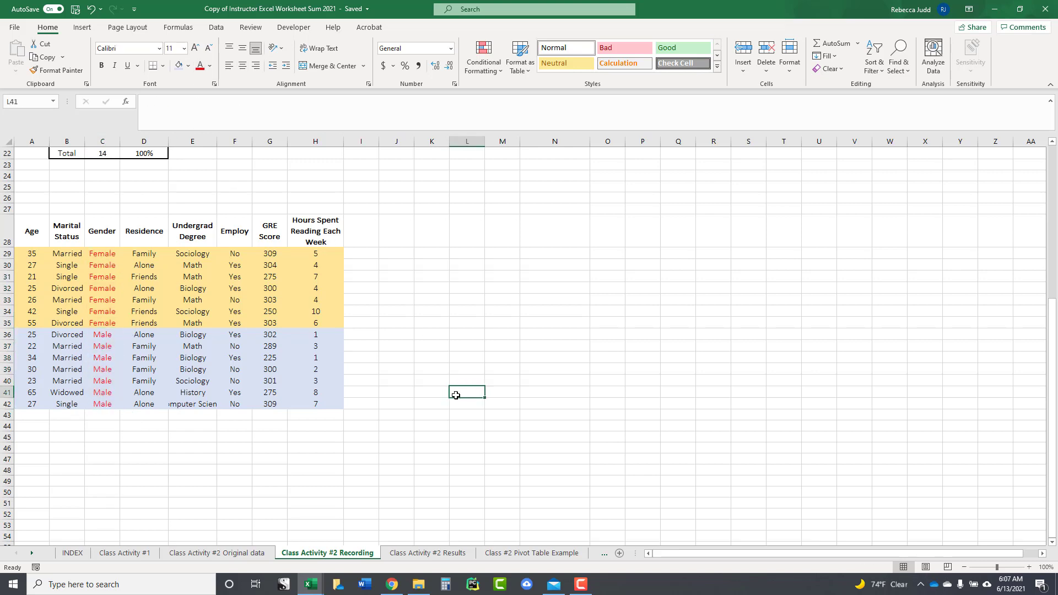
Step: Start a Descriptive Statistics analysis with the female GRE scores in G29:G35 as the input range
click(402, 251)
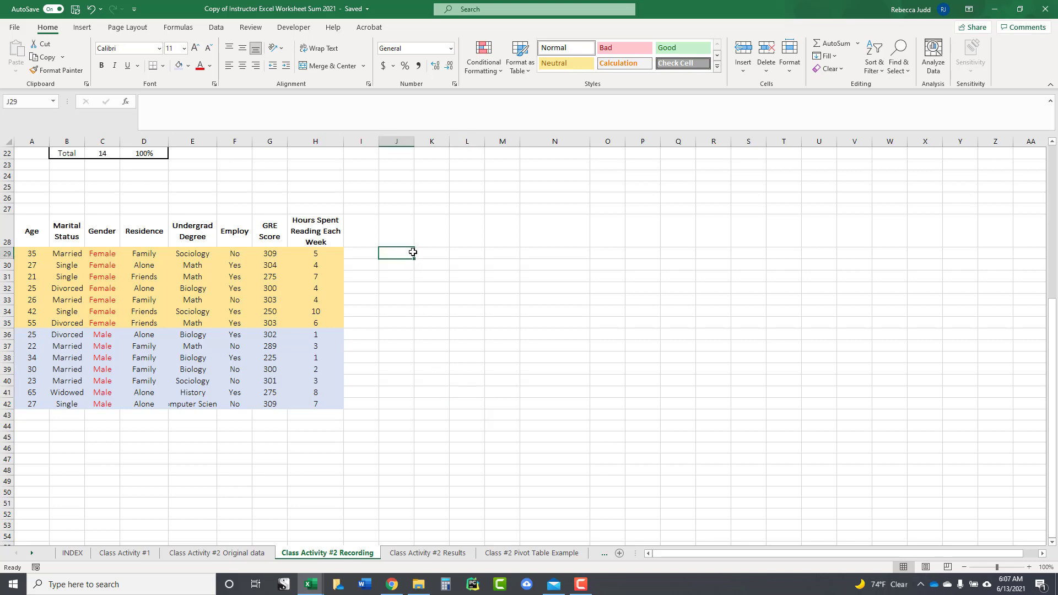
drag(413, 252, 431, 252)
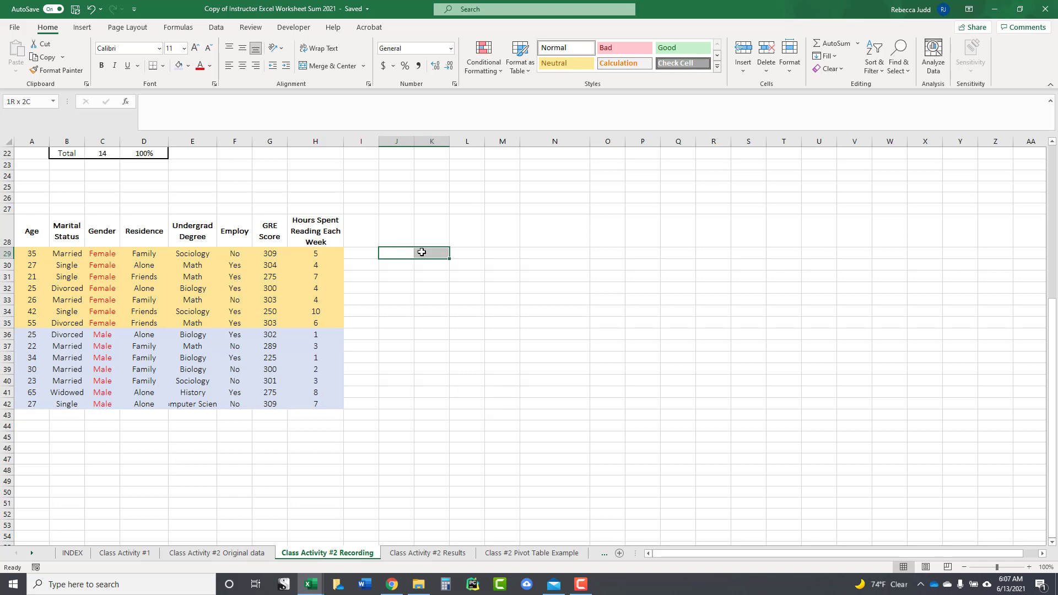
click(223, 31)
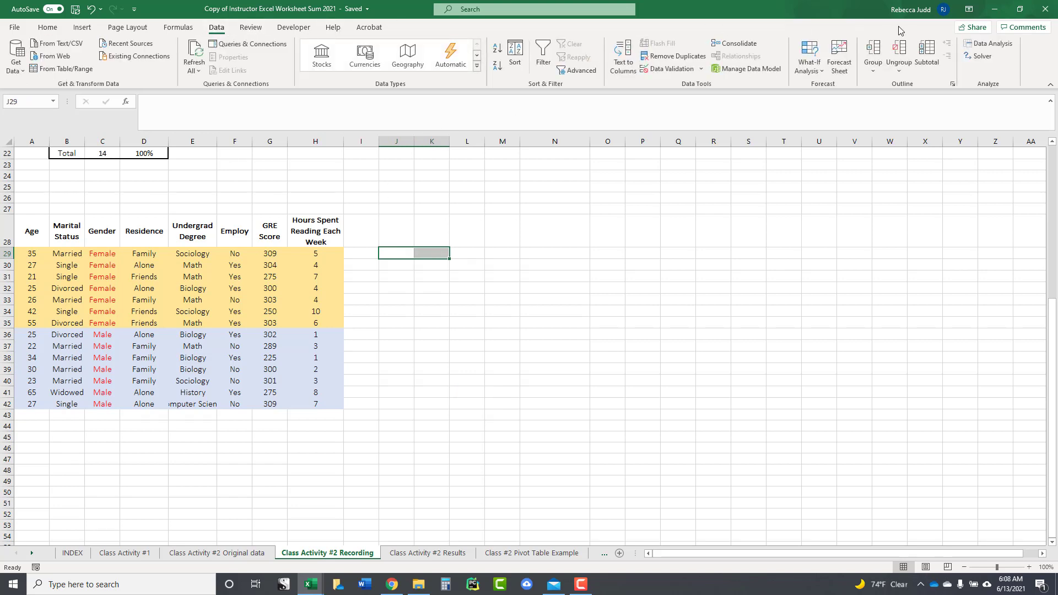
click(988, 43)
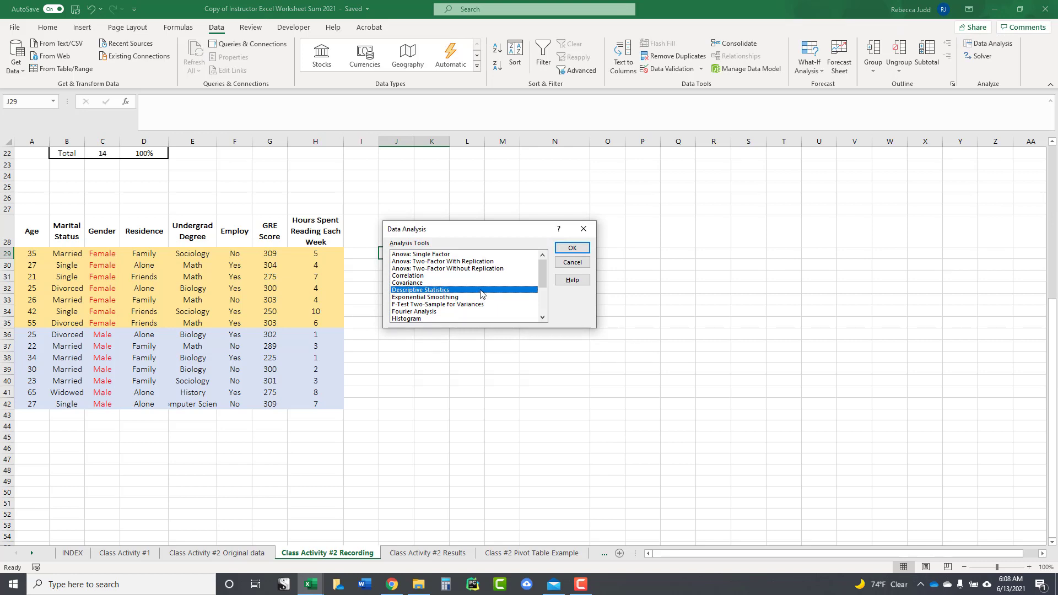
click(572, 248)
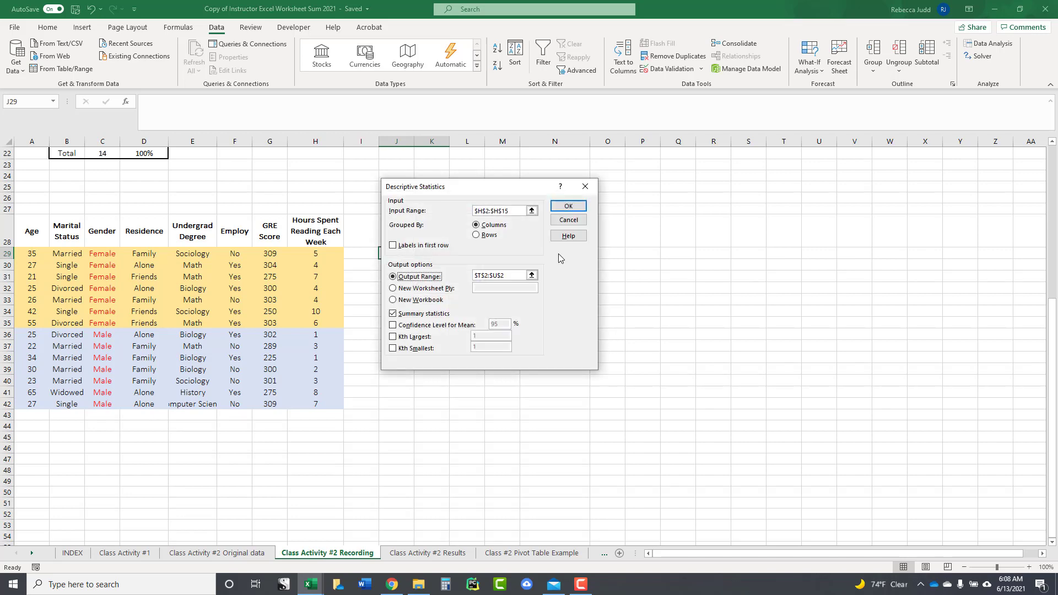
click(532, 210)
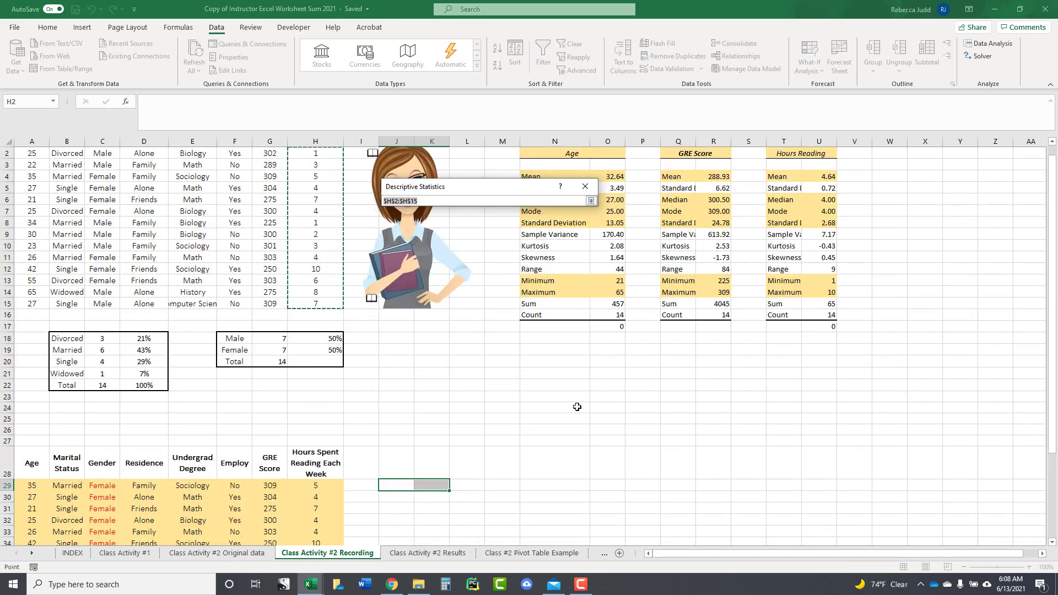
scroll(584, 398, down, 6)
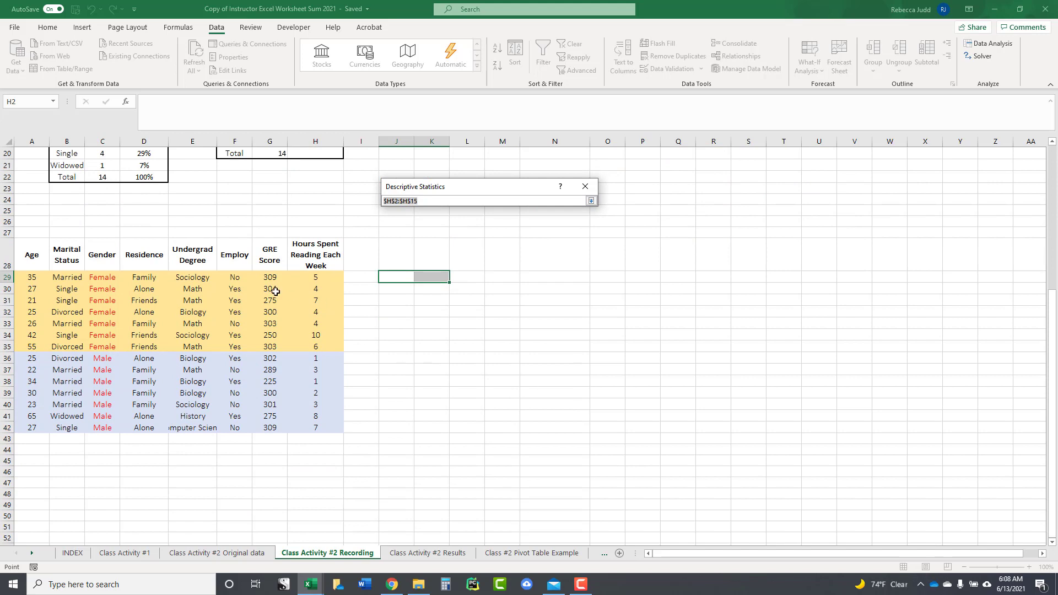
drag(274, 279, 274, 347)
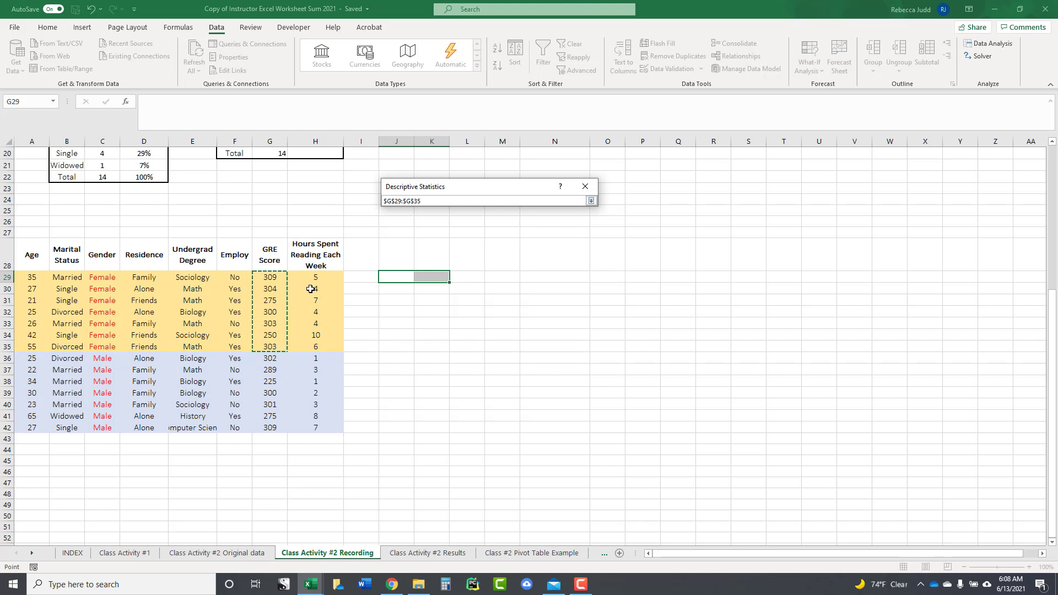
click(591, 201)
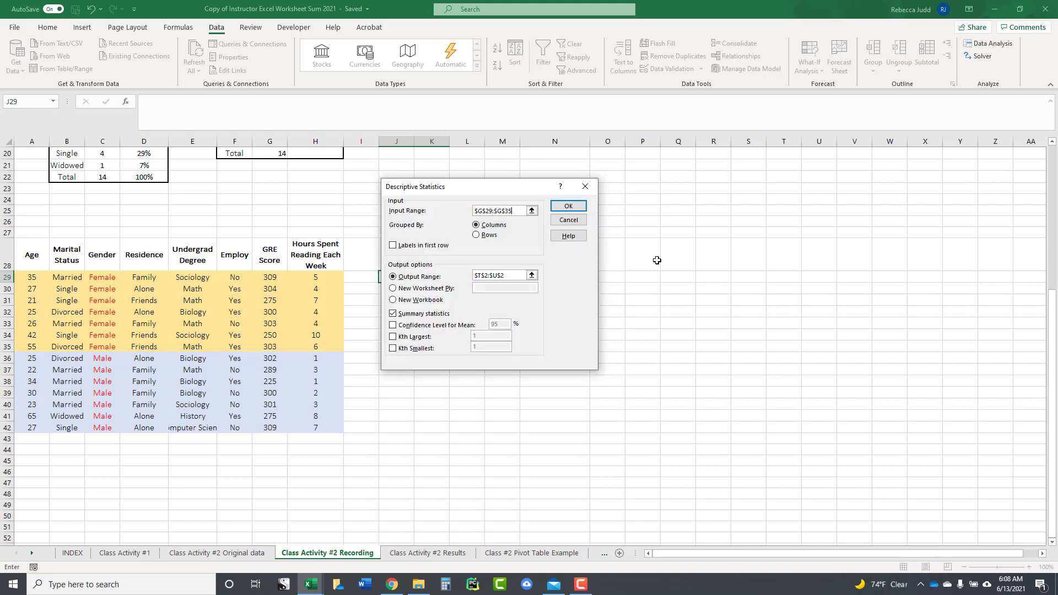
Step: Set the output range to J29:K29 and generate the summary statistics for the female GRE scores
click(532, 276)
scroll(458, 433, down, 1)
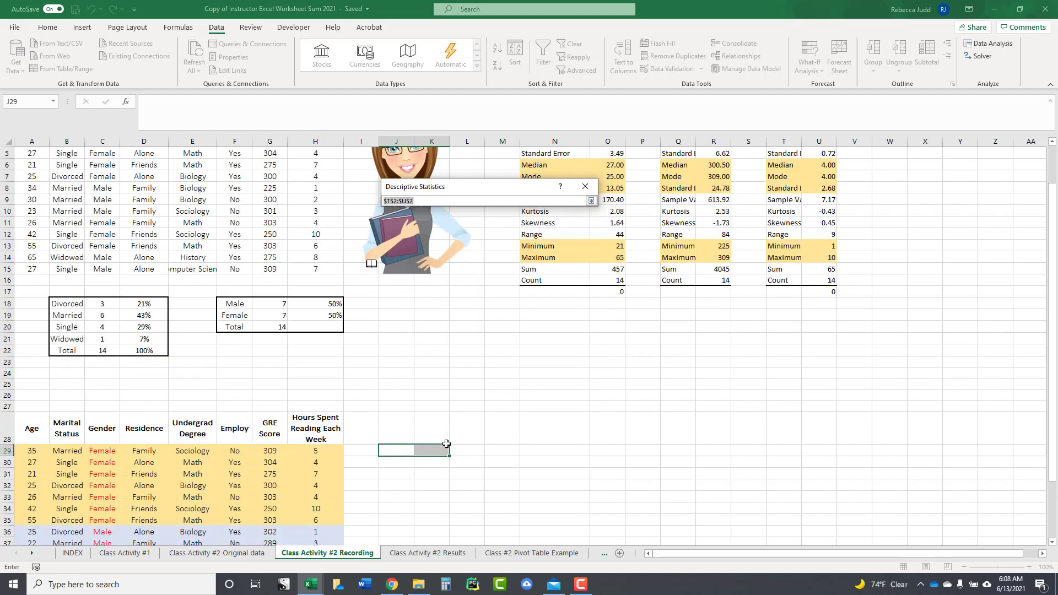
click(591, 201)
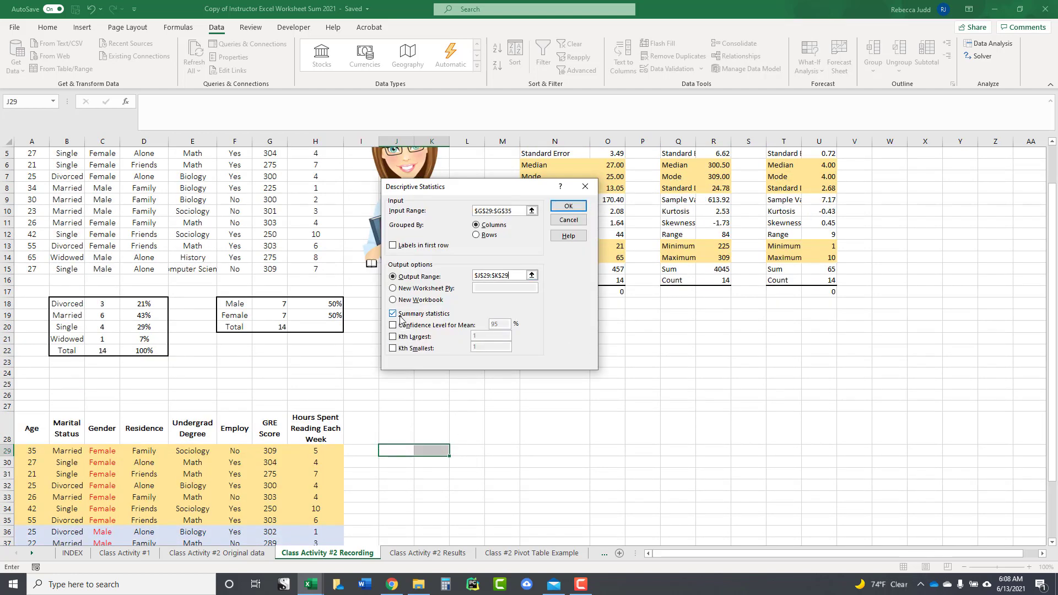
click(568, 205)
Step: Replace the heading of the summary statistics in J29:K29 with "Female GRE"
click(398, 368)
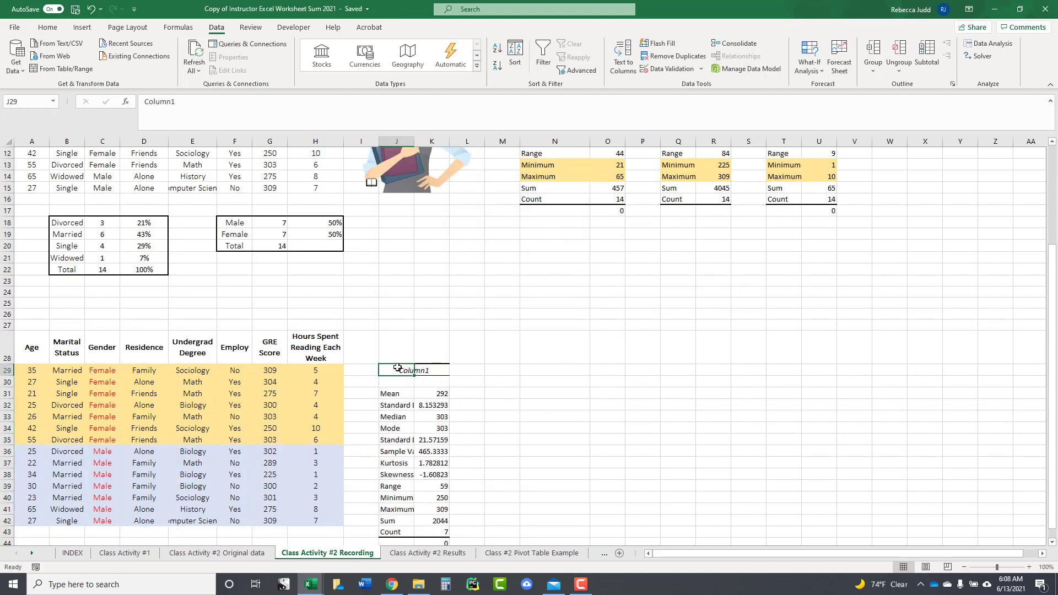
drag(401, 371, 432, 370)
text(Fe)
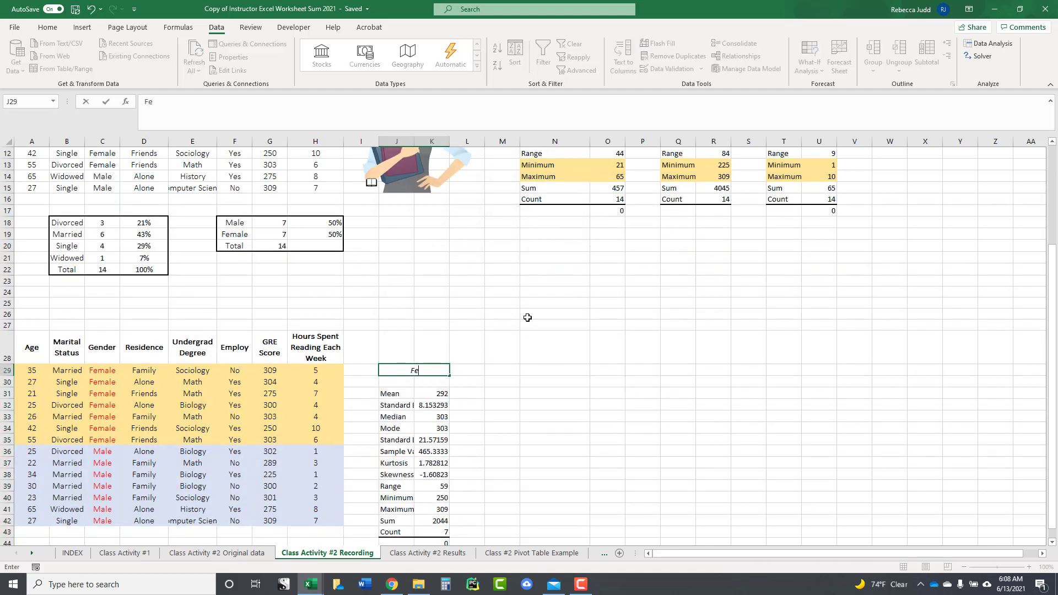
text(male GRE)
click(511, 374)
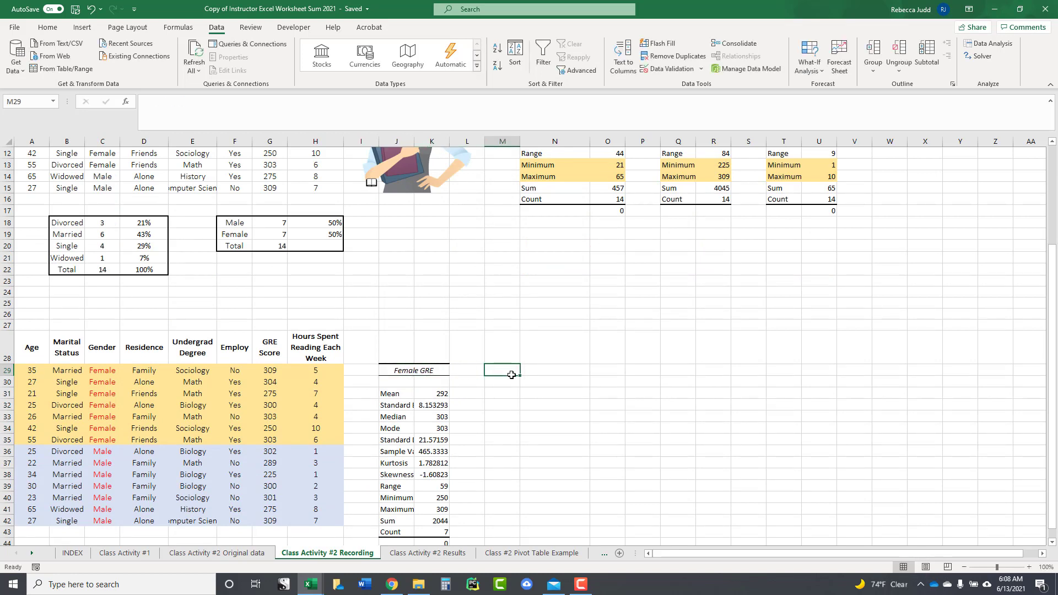
Step: Start a Descriptive Statistics analysis with the male GRE scores in G36:G42 as the input range
drag(502, 374, 523, 373)
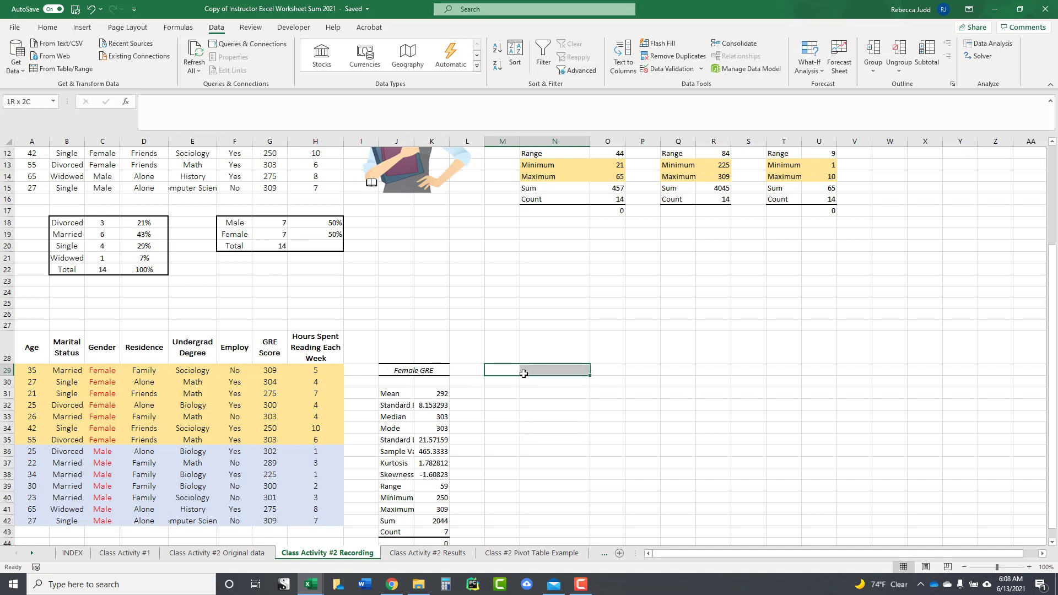
click(1003, 44)
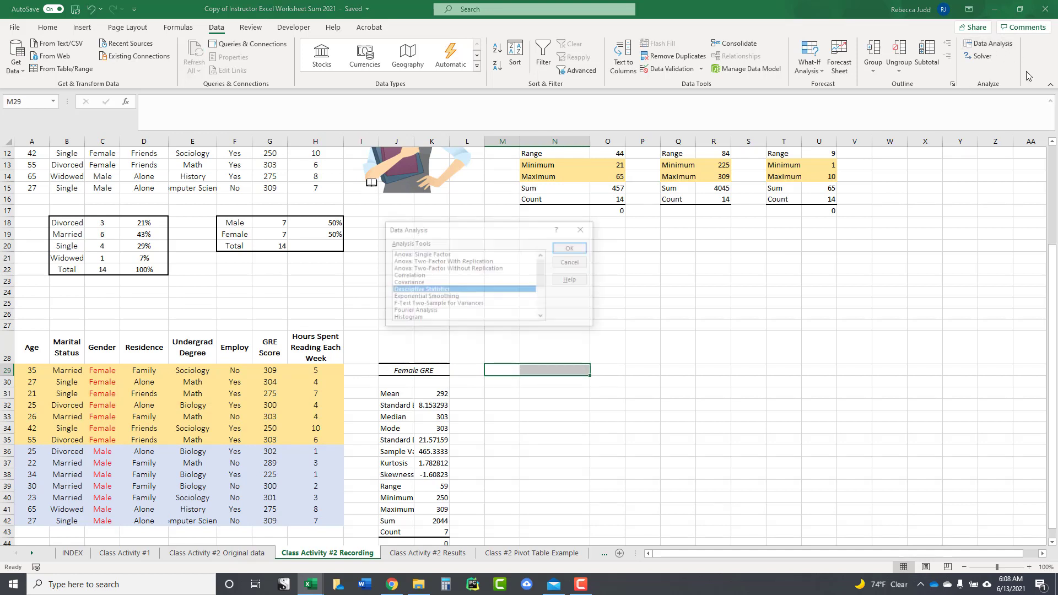
click(572, 248)
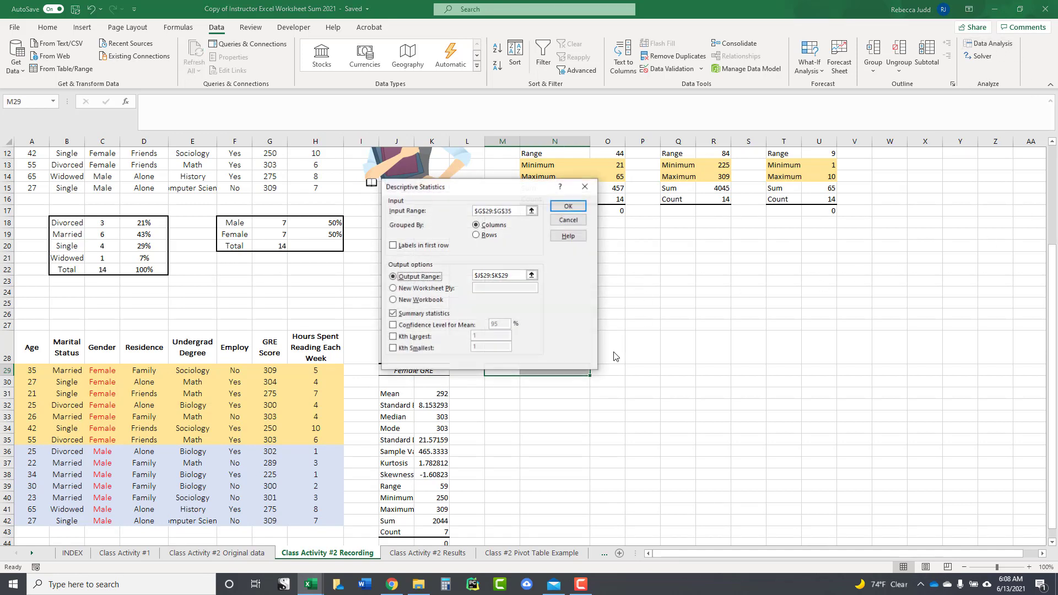
click(532, 211)
scroll(342, 353, down, 2)
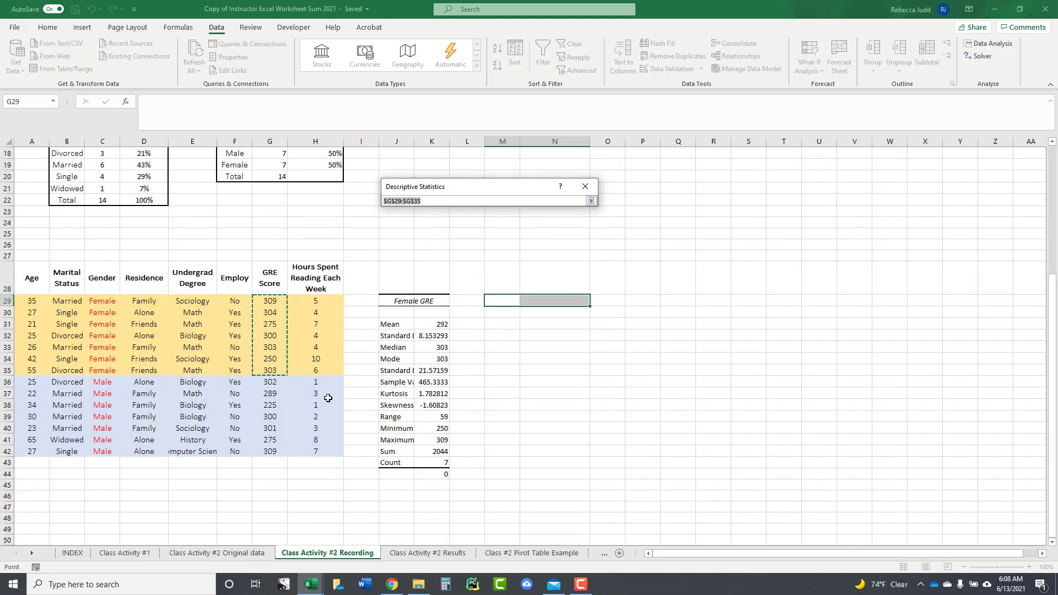
click(280, 381)
drag(281, 382, 280, 451)
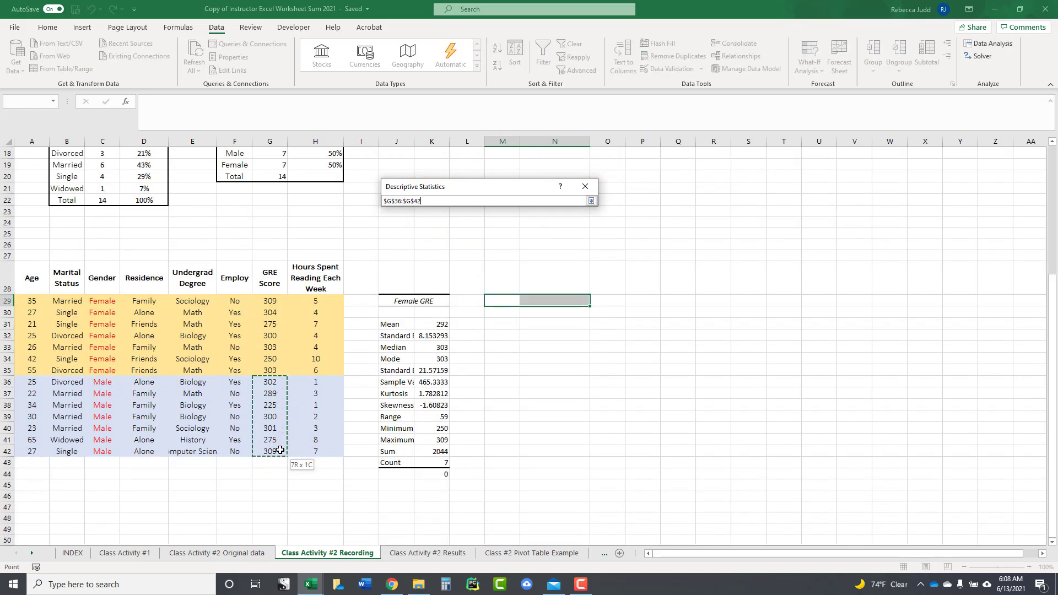
click(591, 201)
Step: Set the output range to M29:N29 and generate the summary statistics for the male GRE scores
click(532, 275)
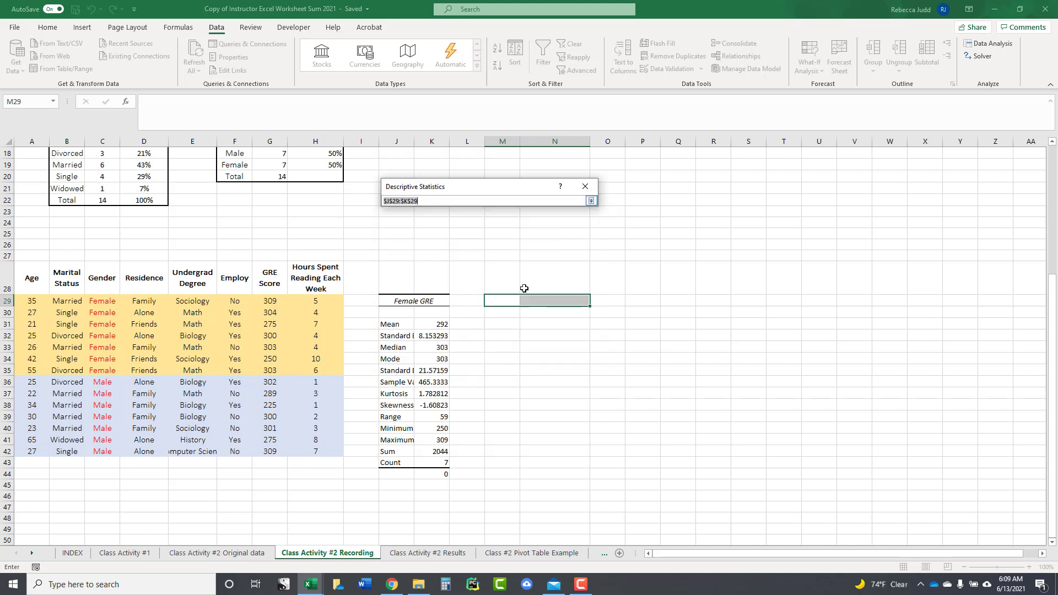
drag(513, 301, 527, 300)
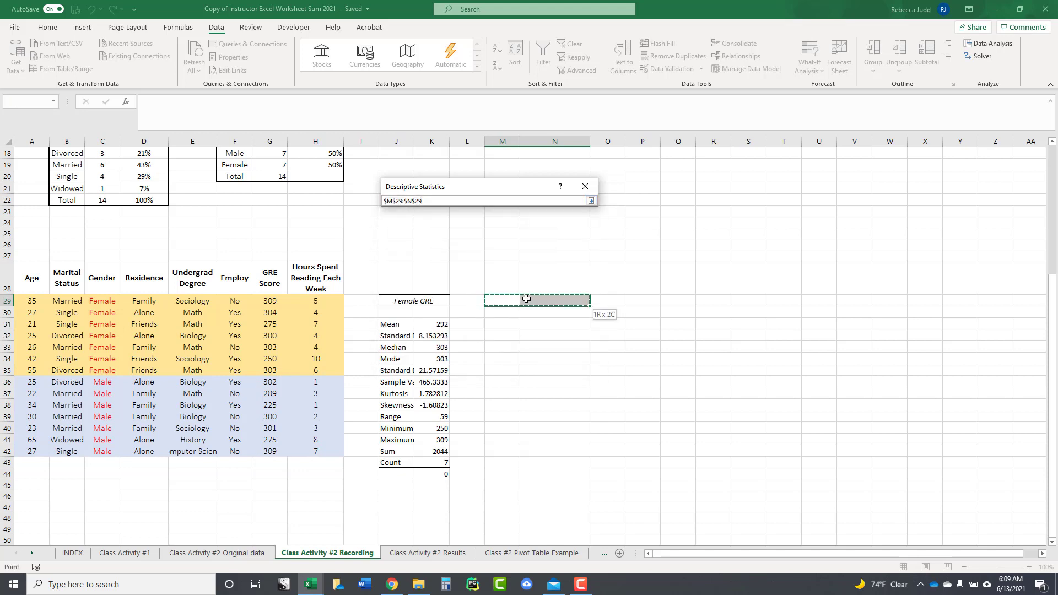
click(591, 200)
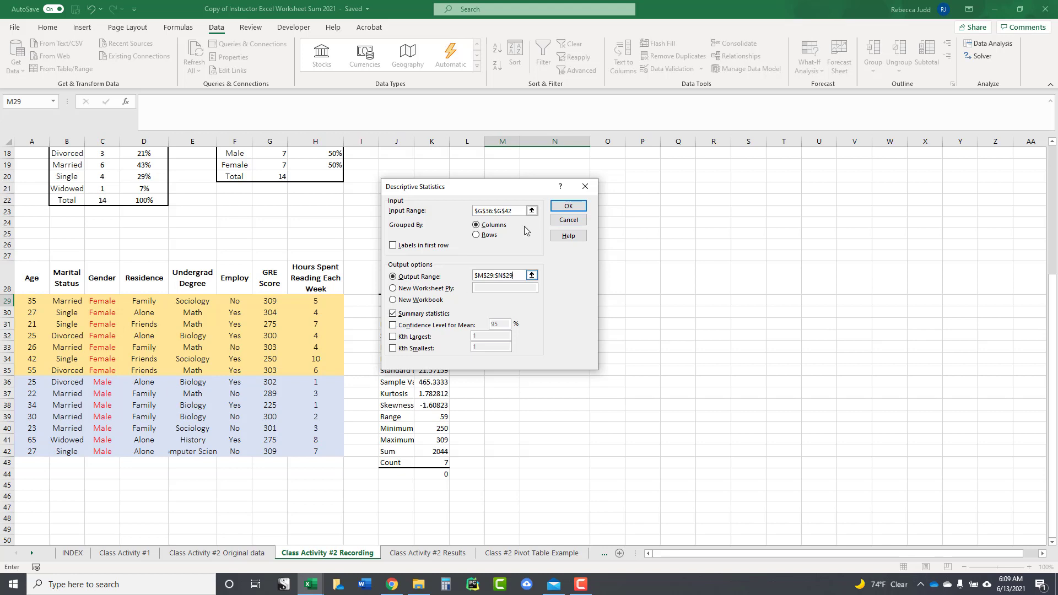
click(568, 205)
Step: Replace the heading of the summary statistics in M29:N29 with "Male GRE"
drag(513, 302, 553, 301)
text(Mlae)
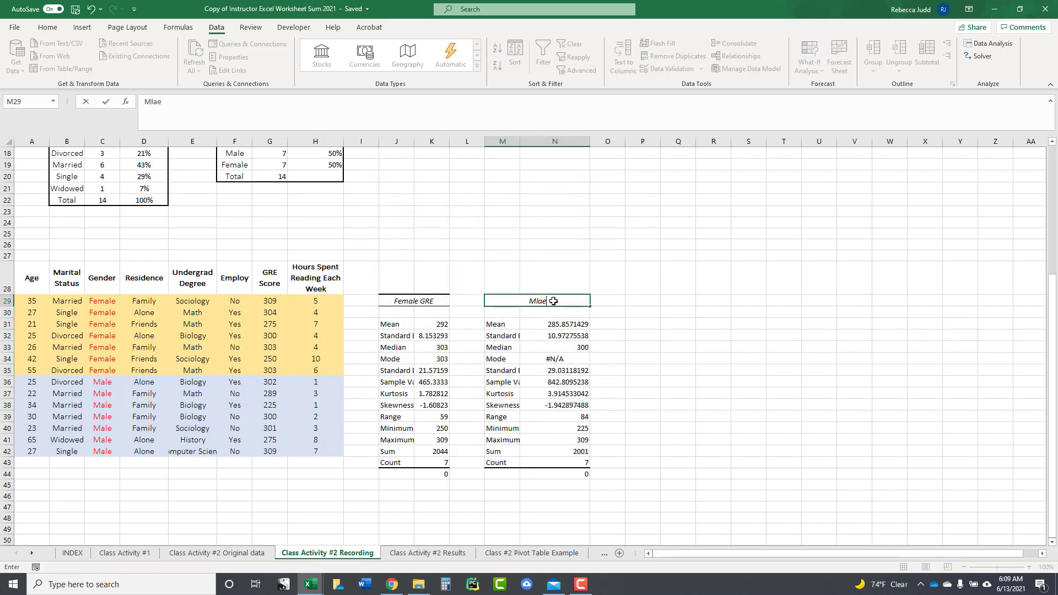
key(BackSpace)
key(BackSpace)
key(BackSpace)
text(ale GREE)
key(BackSpace)
click(783, 381)
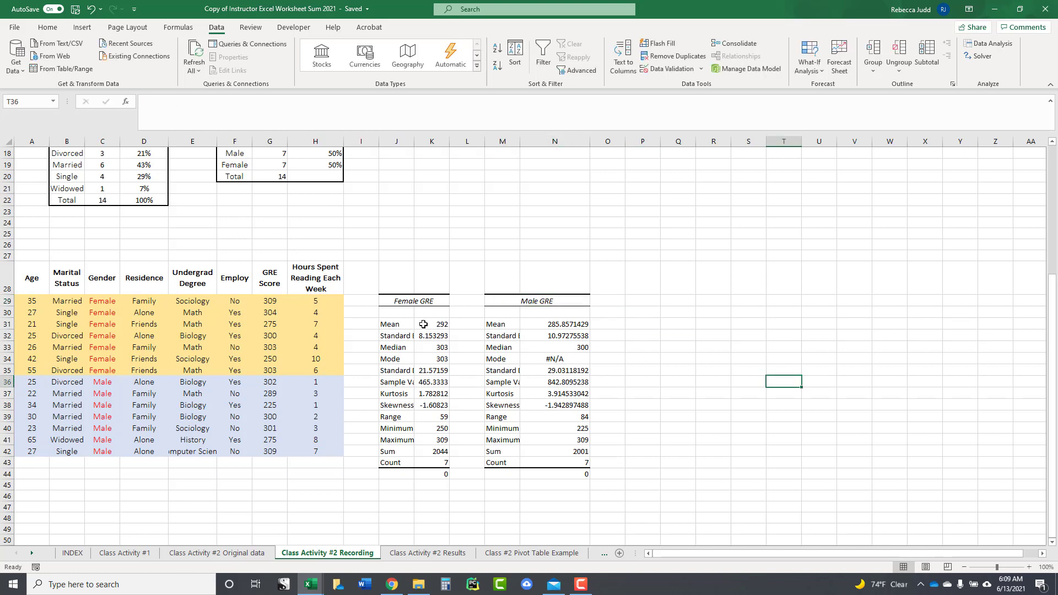
Step: Format the female and male statistics from Mean to Skewness, K31:N38, as Number with two decimal places
drag(441, 327, 555, 406)
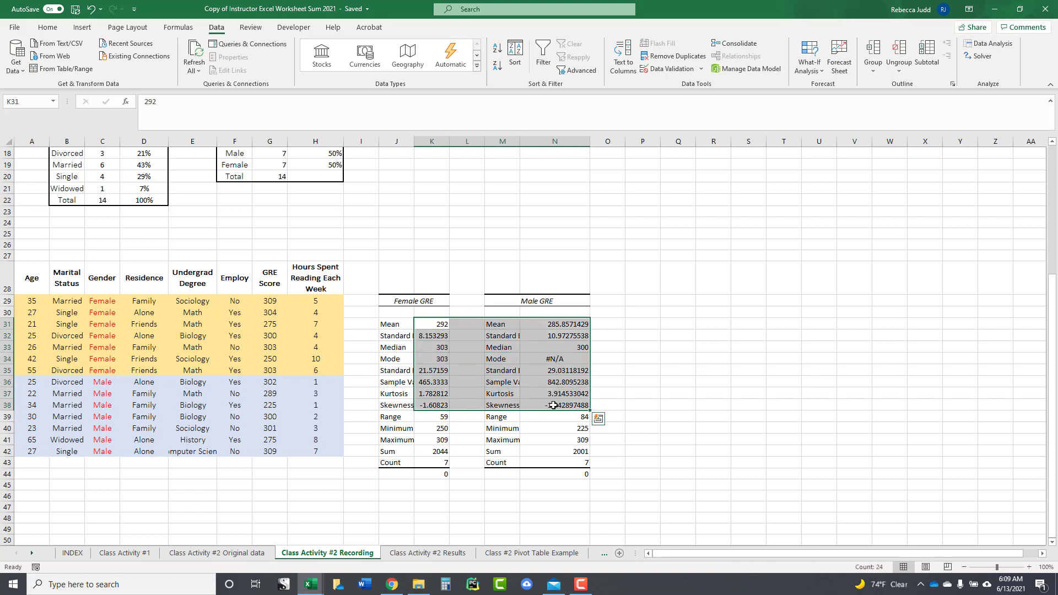
right_click(555, 406)
click(593, 348)
click(468, 235)
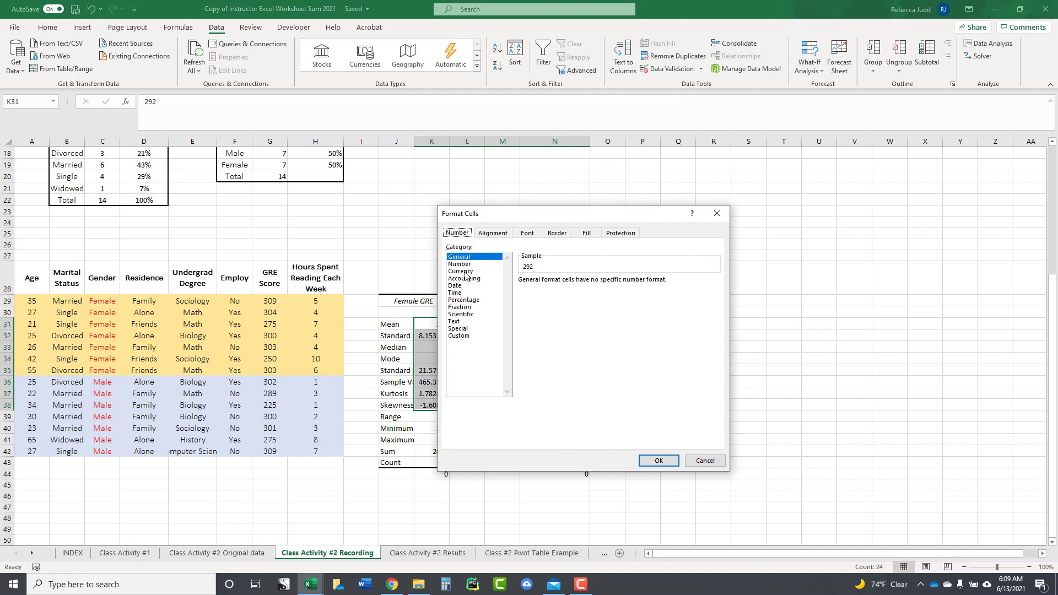
click(461, 264)
click(657, 460)
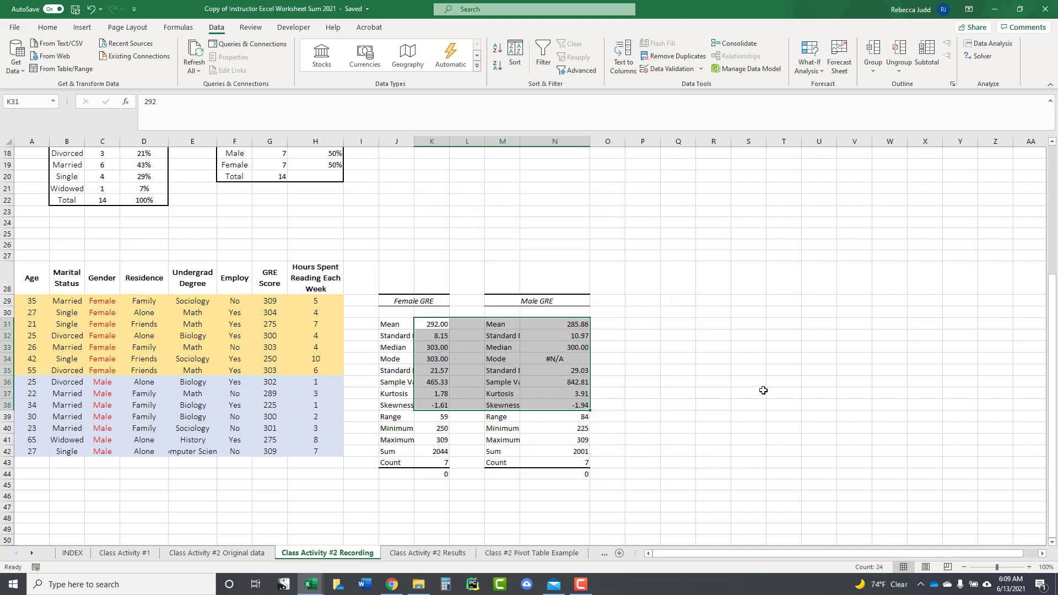
click(761, 391)
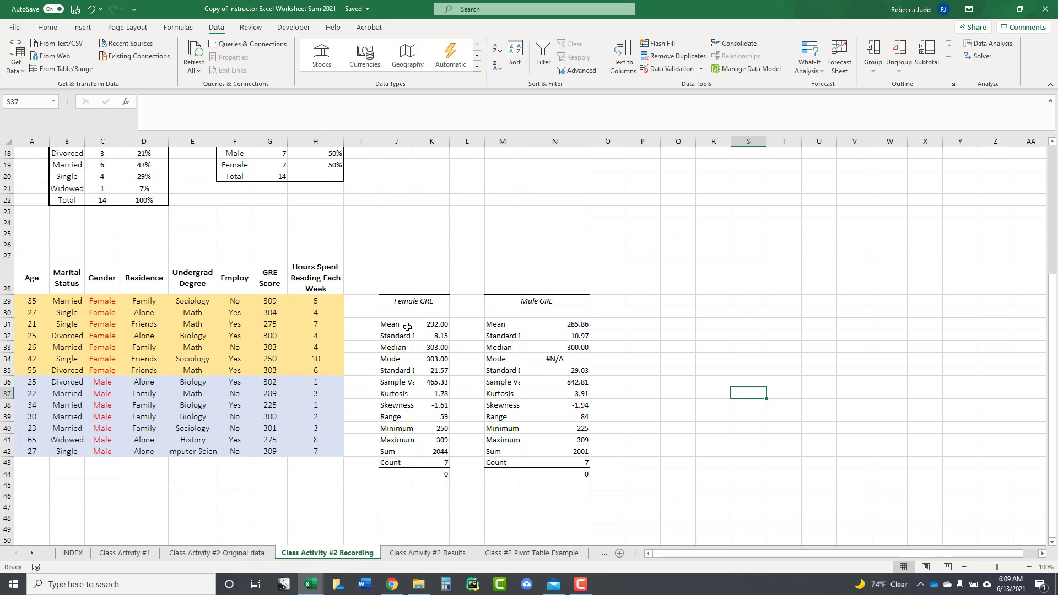
Step: Fill the Mean and Standard Deviation rows of the Female GRE table with light gold
drag(408, 327, 441, 325)
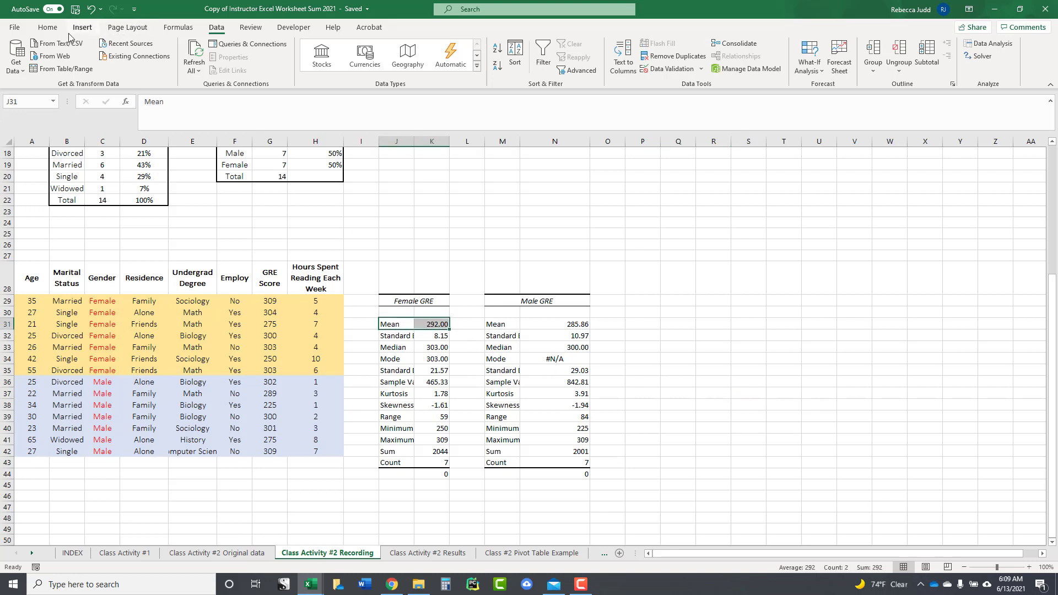
click(46, 28)
click(189, 67)
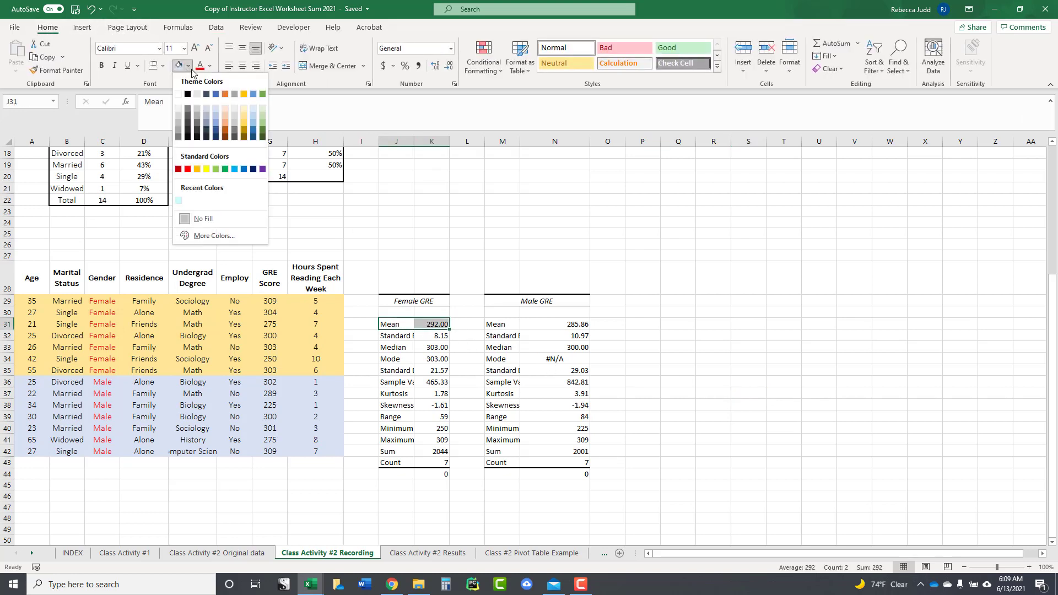
click(244, 109)
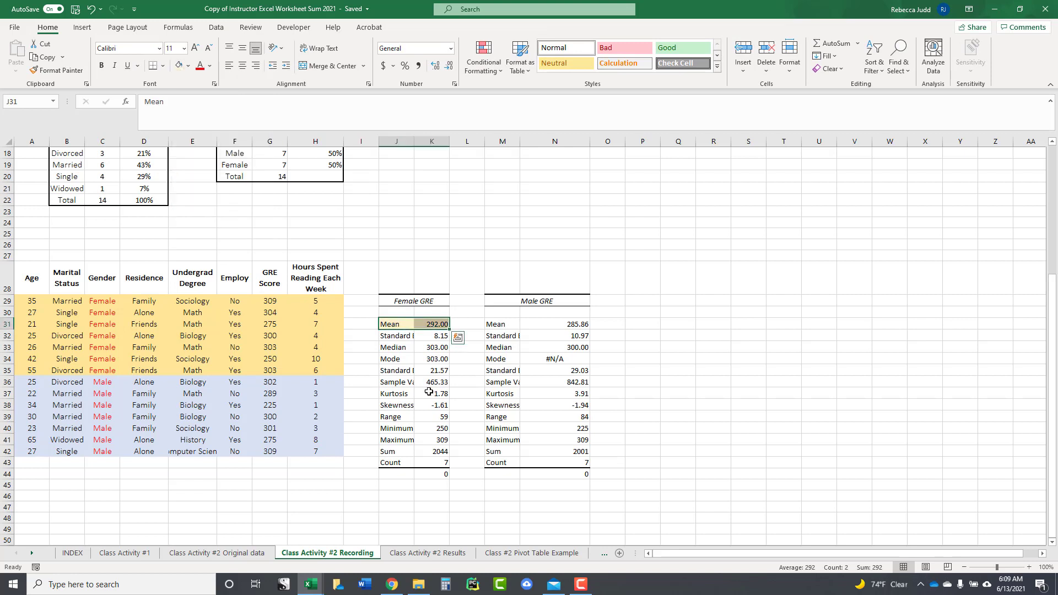
drag(396, 371, 425, 370)
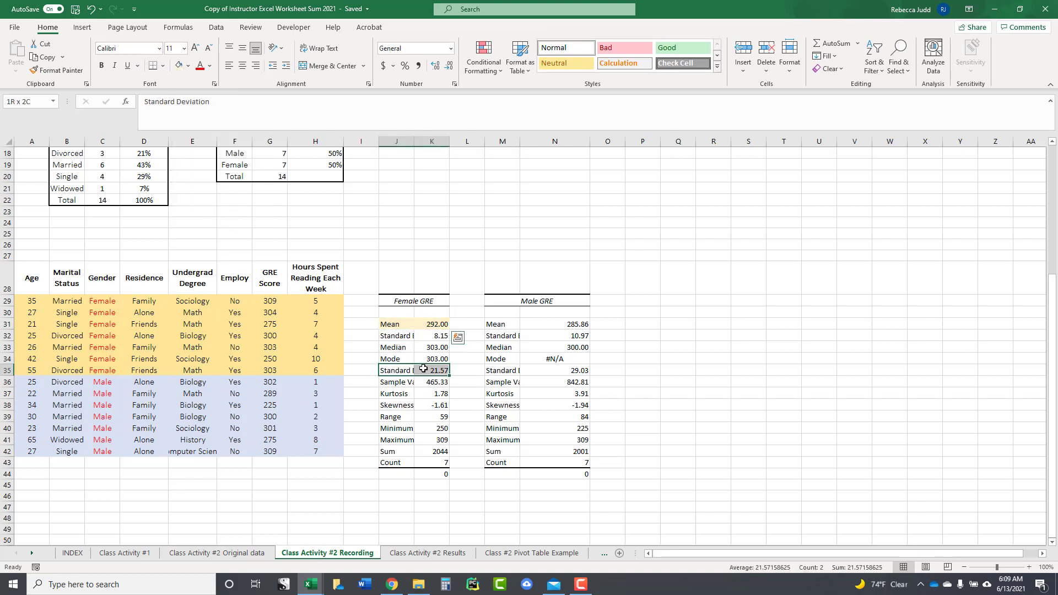
click(179, 65)
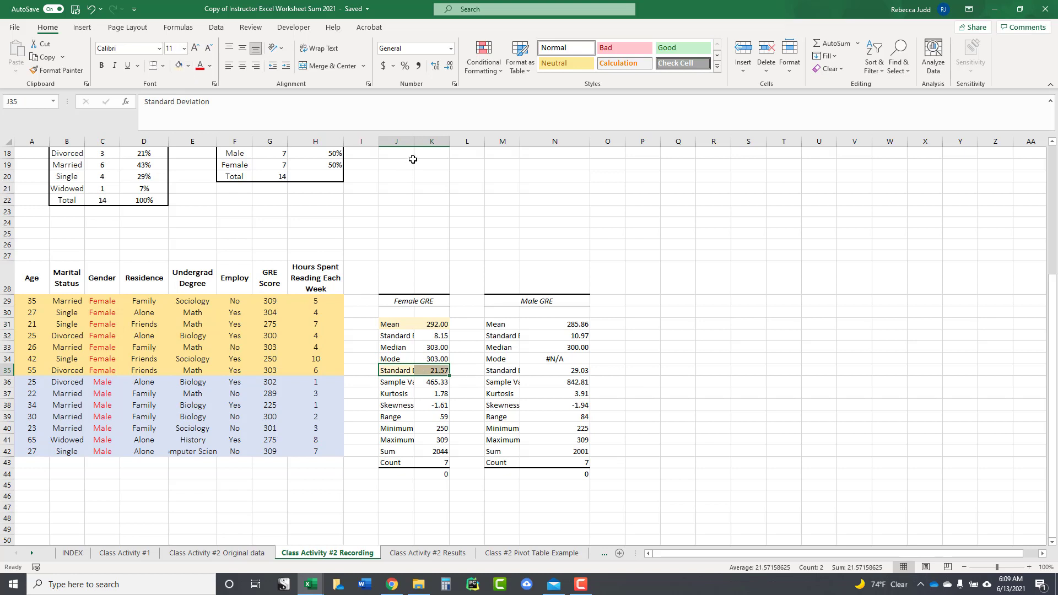
Step: Widen column J and fill the Median, Mode, Minimum and Maximum rows of the Female GRE table with light gold
drag(413, 140, 439, 140)
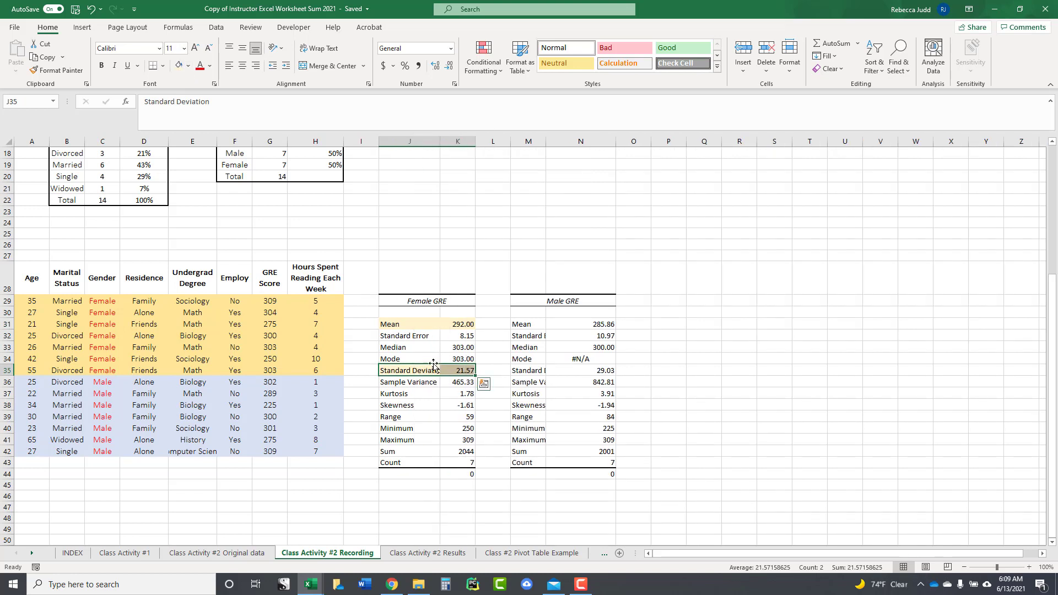
drag(398, 347, 452, 359)
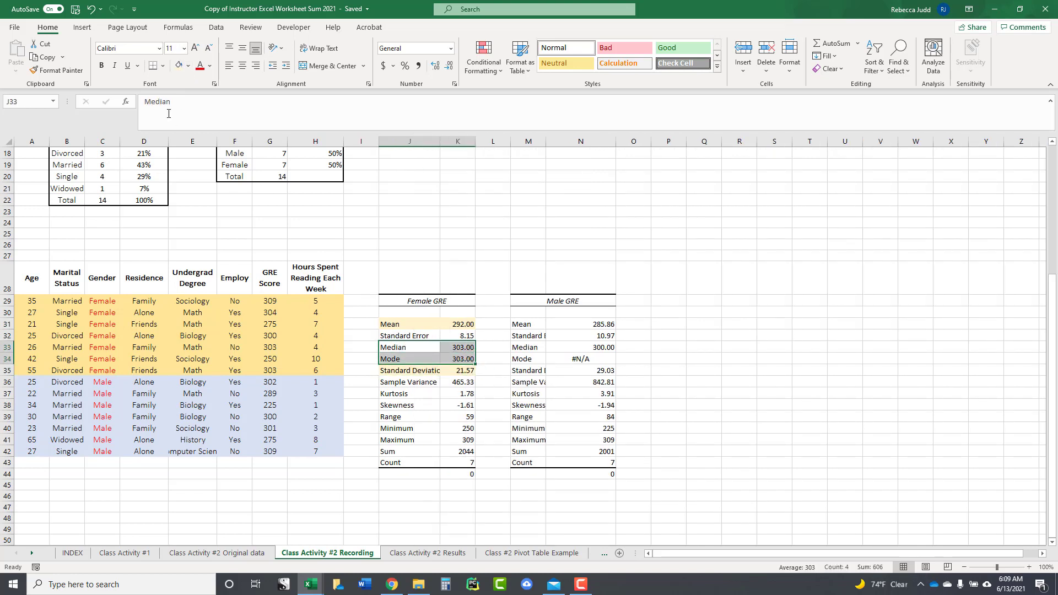
click(179, 65)
drag(401, 429, 454, 439)
click(179, 65)
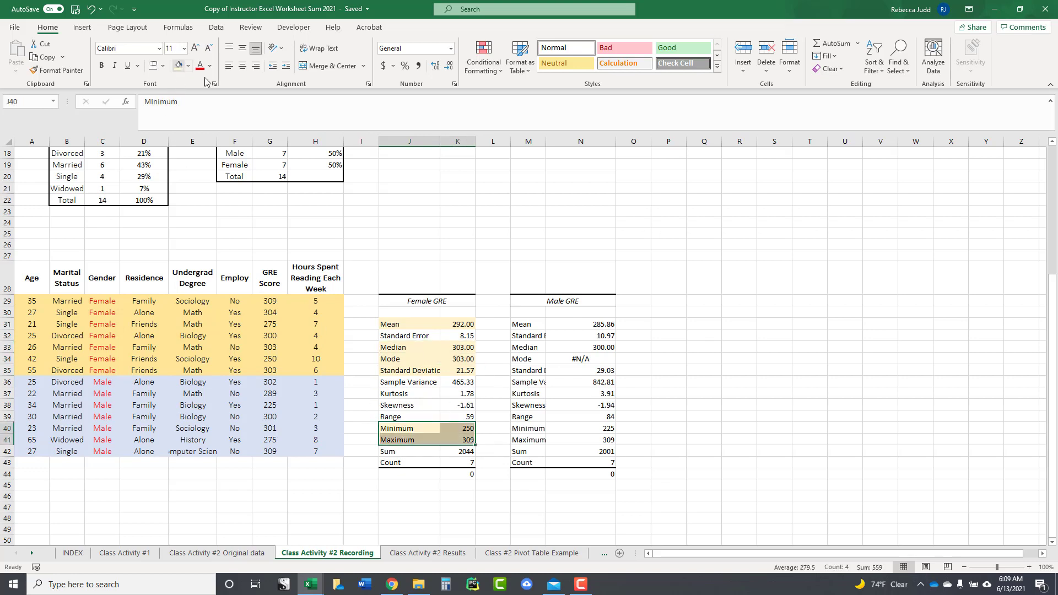
Step: Fill the Mean, Median and Mode rows of the Male GRE table with the same light gold
drag(528, 324, 595, 324)
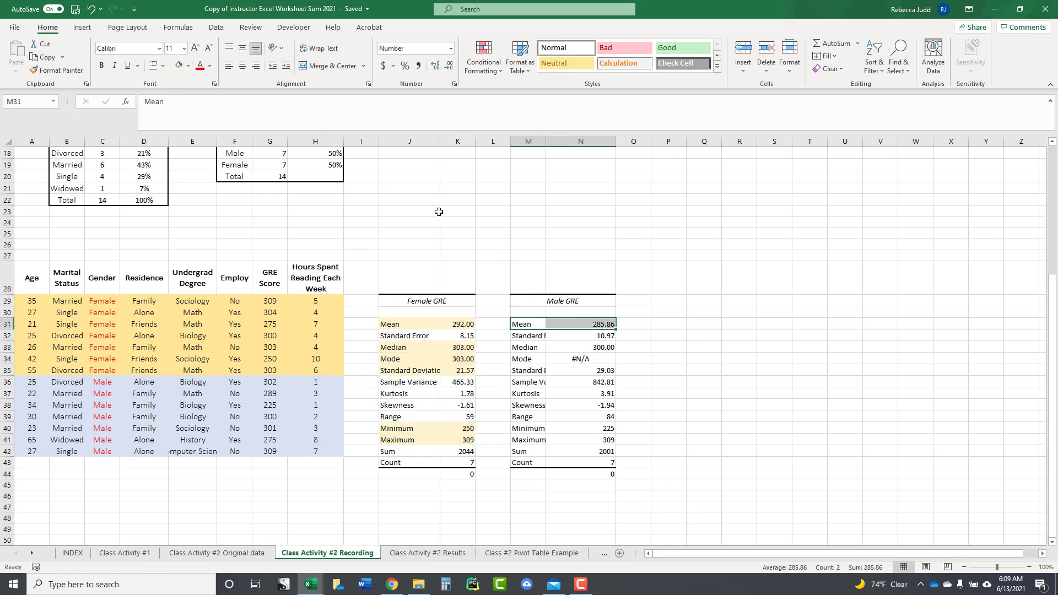
click(179, 65)
drag(527, 348, 593, 348)
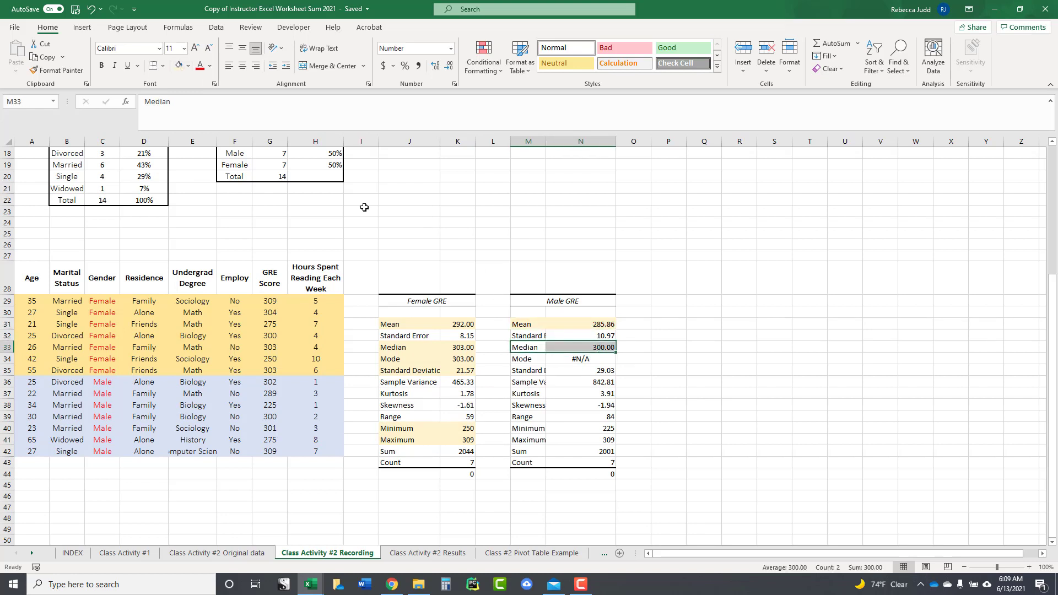
click(178, 65)
click(599, 357)
drag(540, 363, 603, 361)
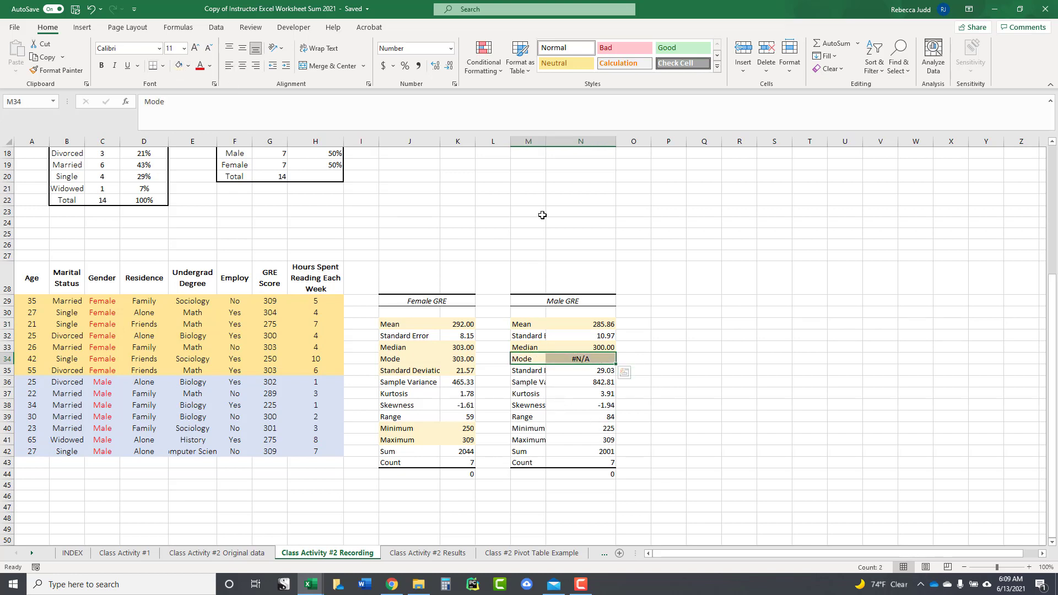
Step: Widen column M and fill the Standard Deviation, Minimum and Maximum rows of the Male GRE table with light gold
drag(547, 147, 564, 147)
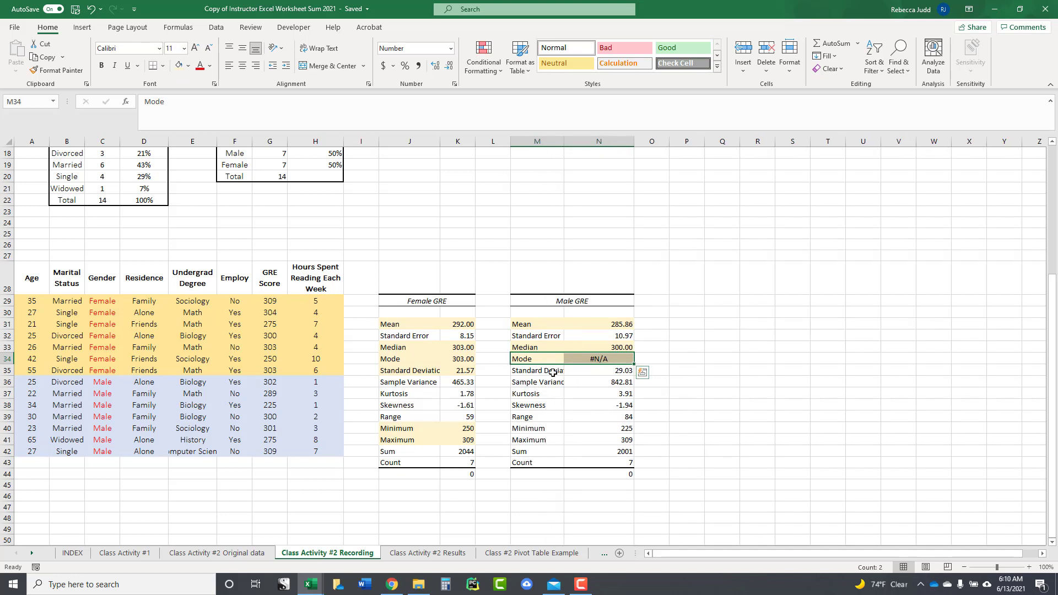
click(554, 372)
drag(553, 372, 601, 370)
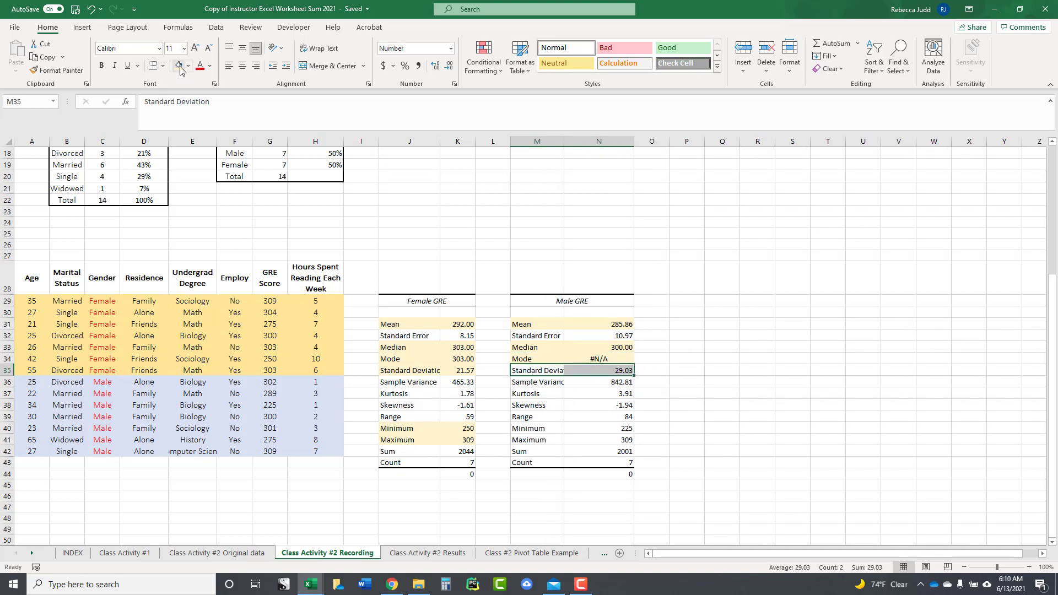
drag(534, 429, 590, 440)
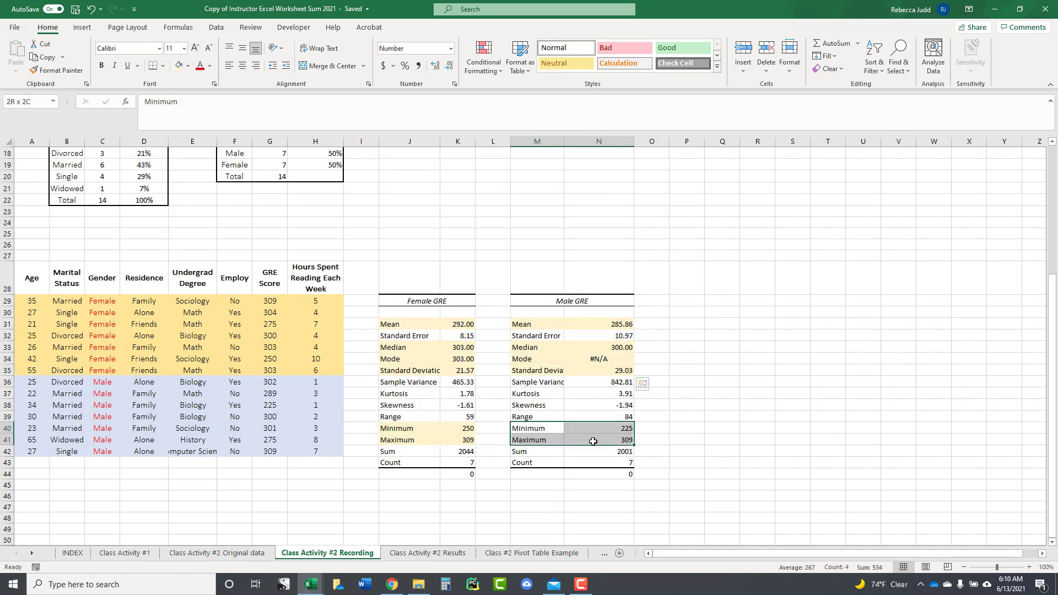
click(178, 65)
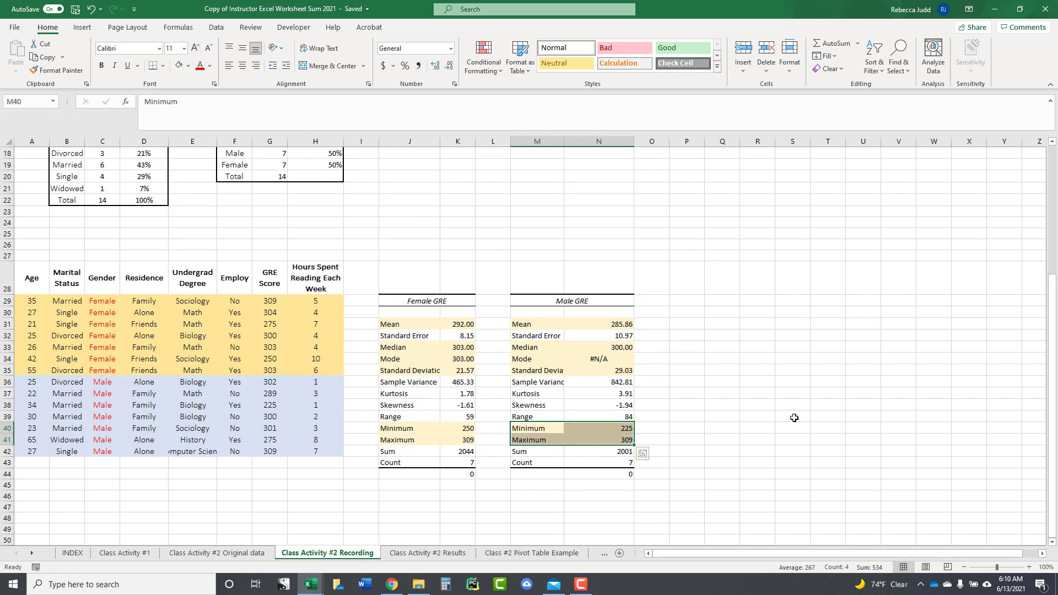
click(819, 482)
click(467, 464)
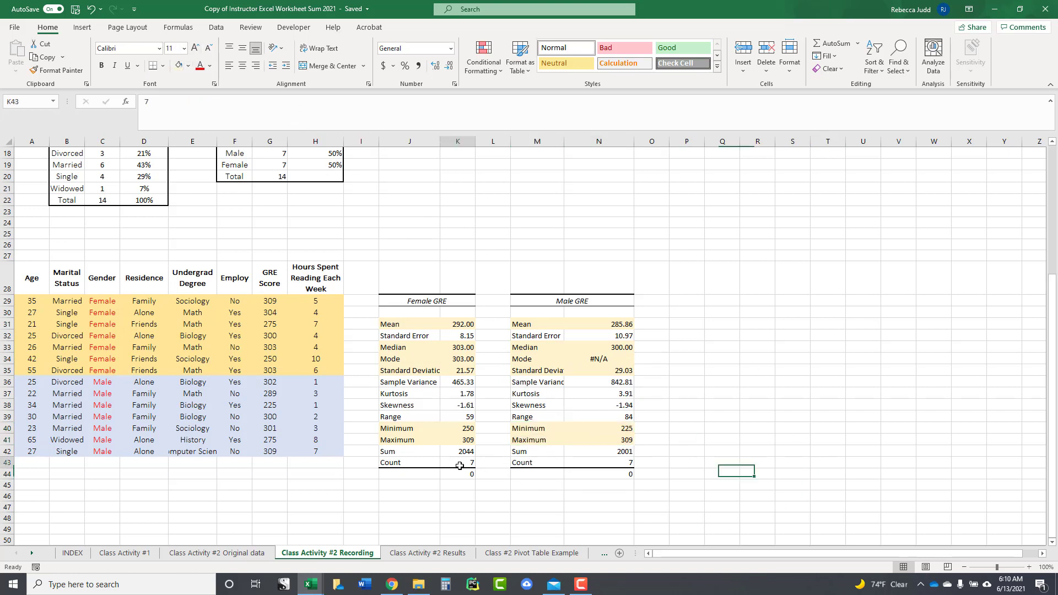
click(609, 462)
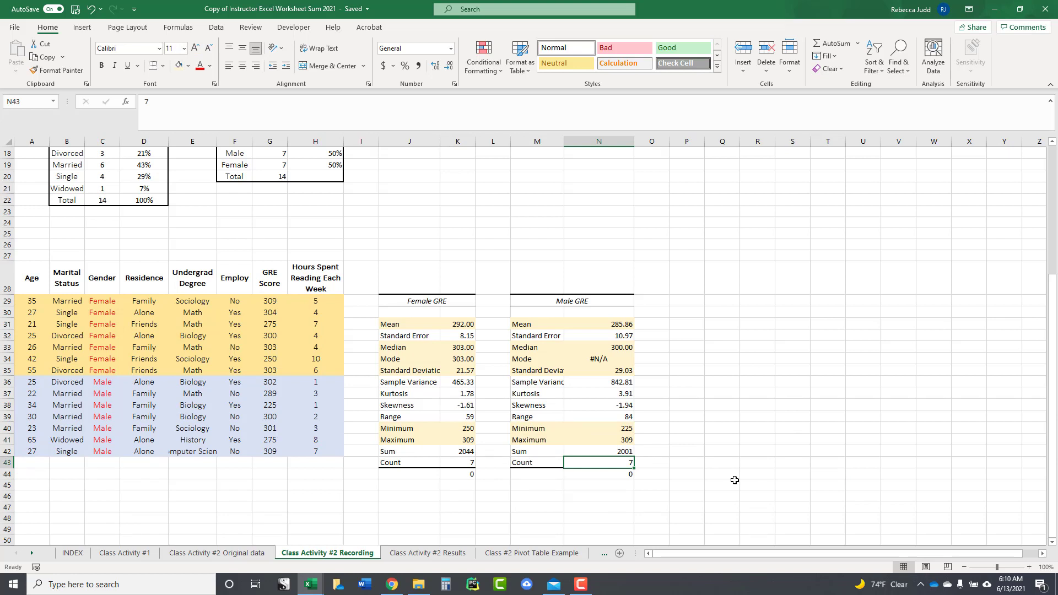
click(451, 320)
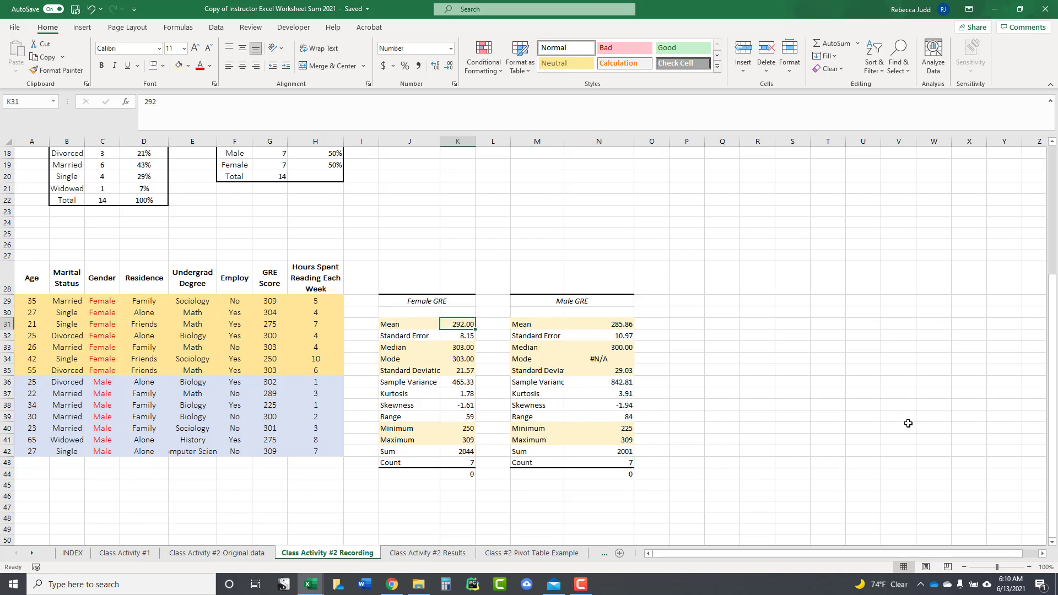
Step: Compare the mean, median, standard deviation and maximum of the Female GRE and Male GRE tables, and review the frequency tables
click(613, 326)
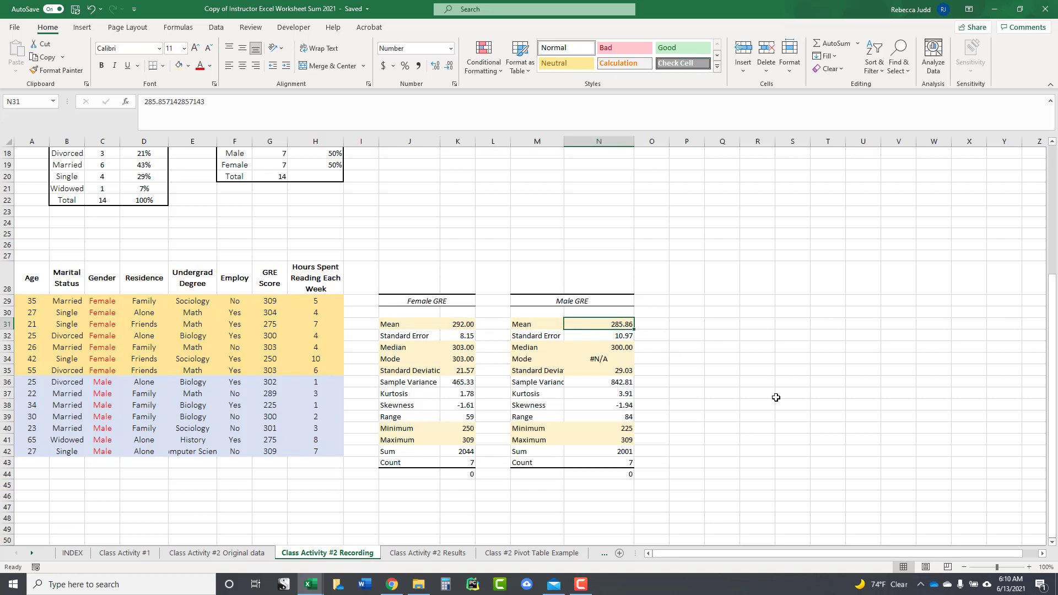
click(468, 344)
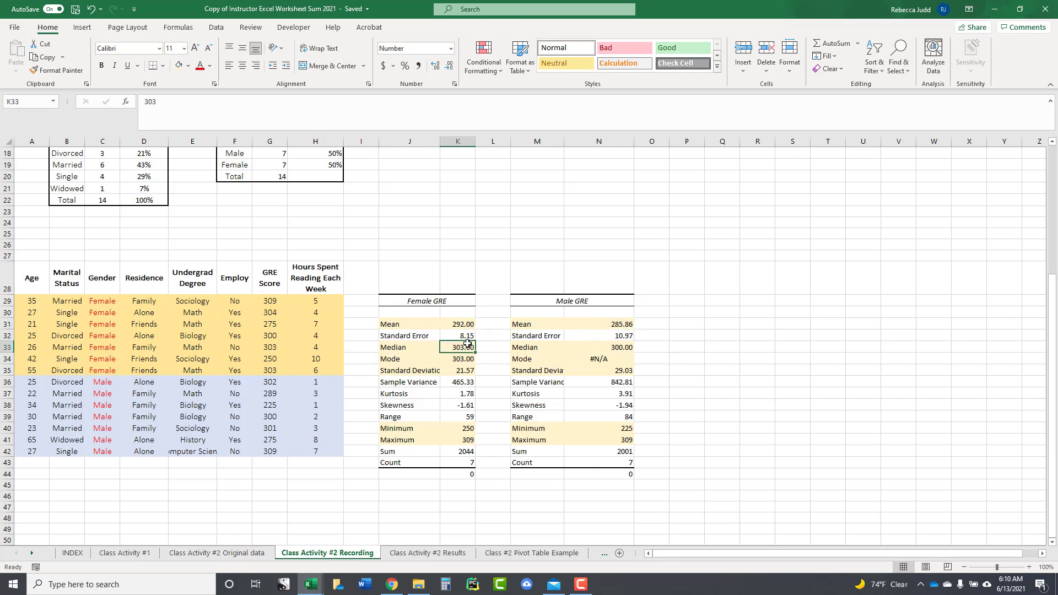
click(567, 347)
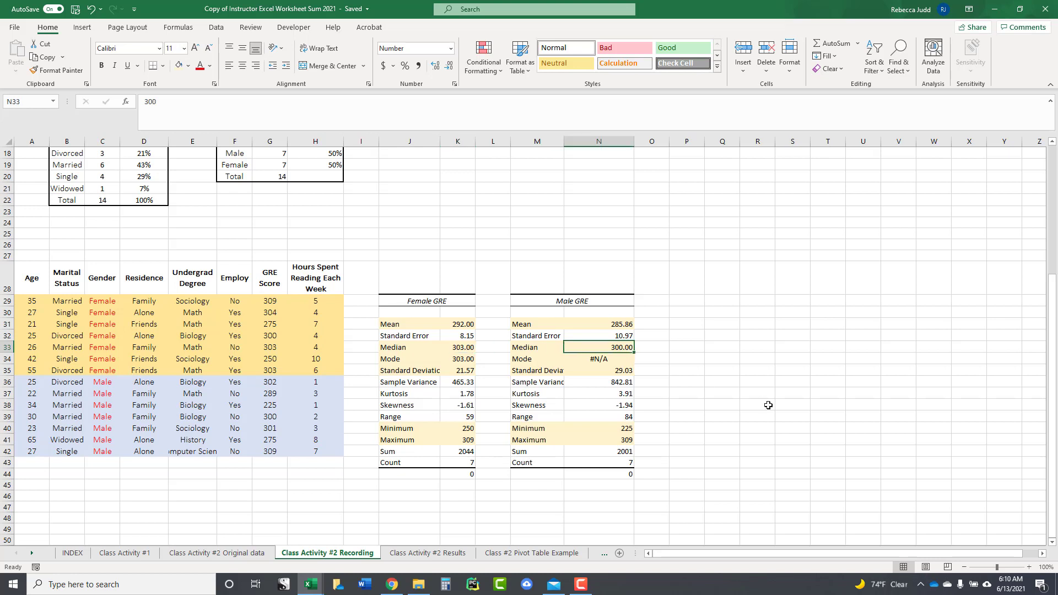
click(473, 372)
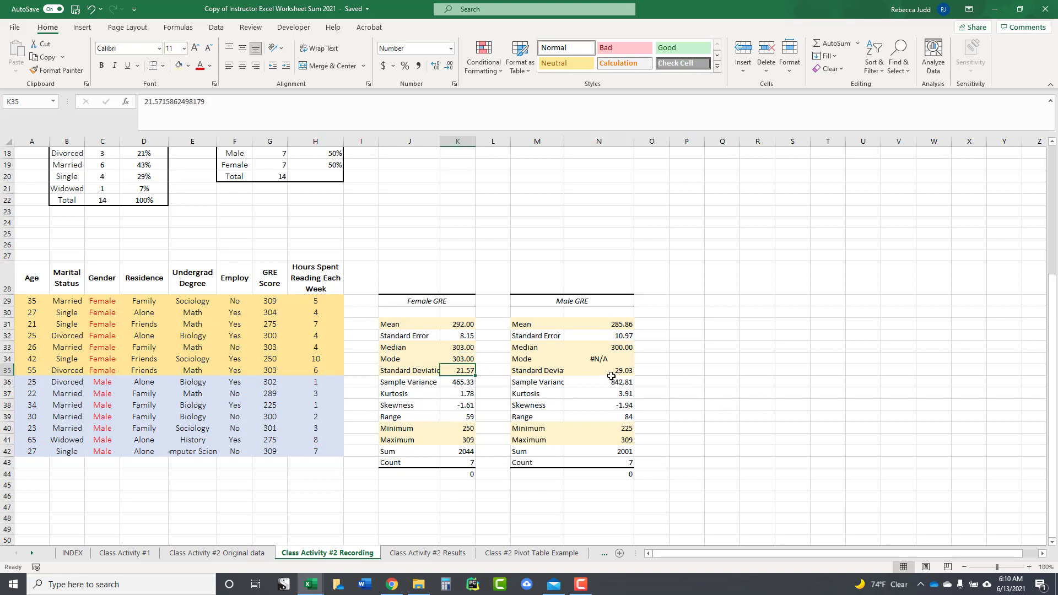
click(612, 374)
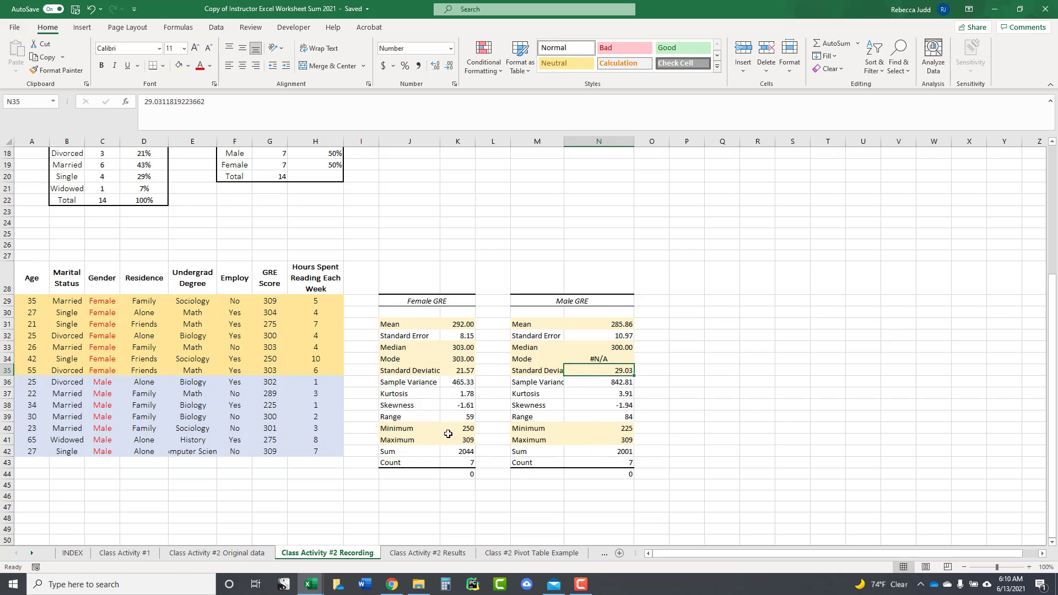
click(435, 428)
click(458, 440)
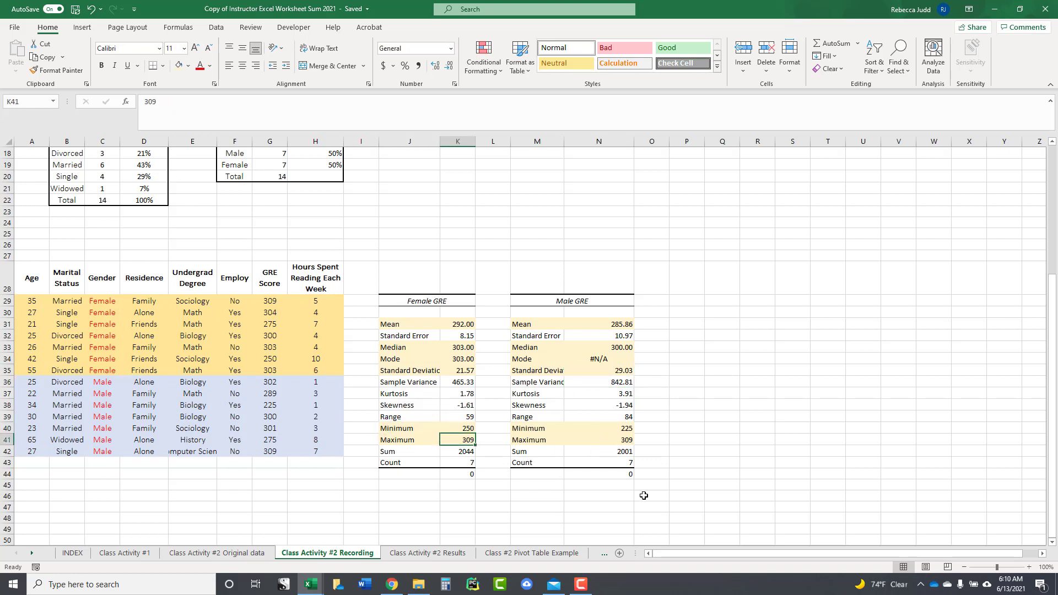
click(599, 439)
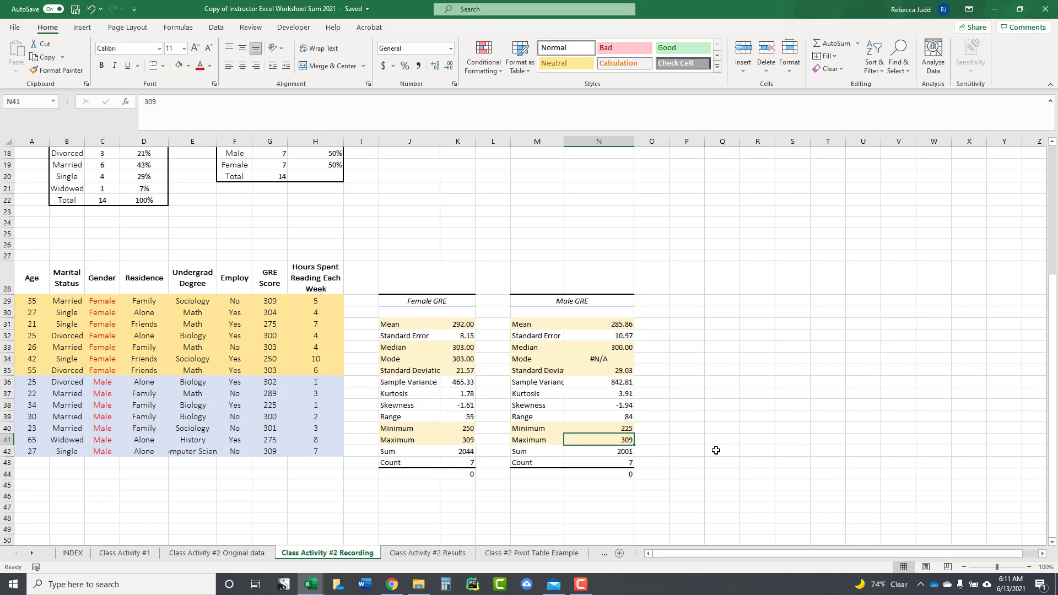
scroll(827, 408, up, 6)
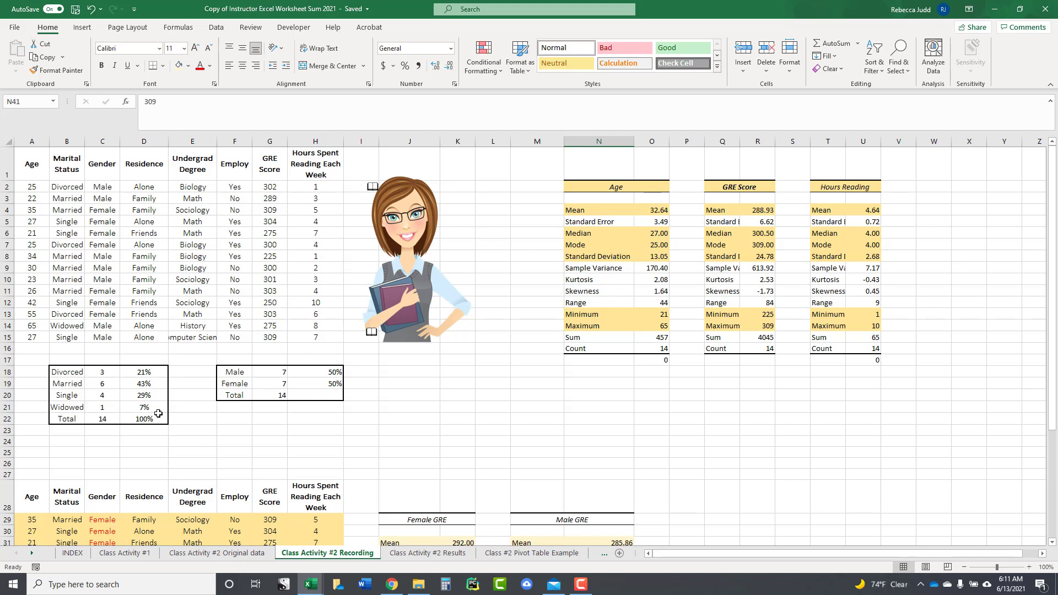
Step: Copy the gender-sorted data table A28:H42 with its headers and paste the copy starting at cell A45
scroll(545, 390, down, 5)
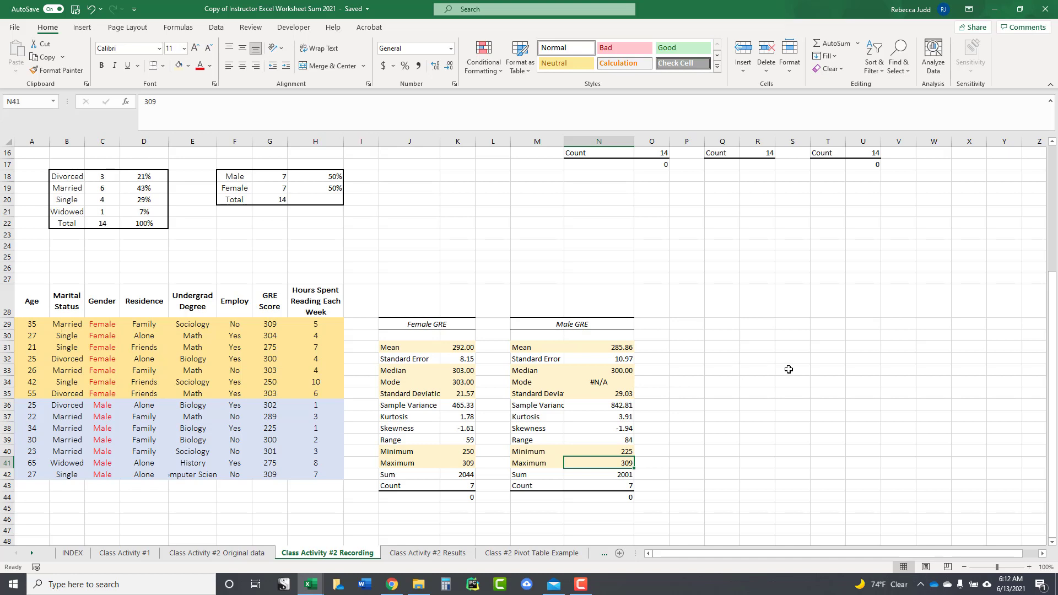
drag(33, 297, 300, 468)
right_click(296, 464)
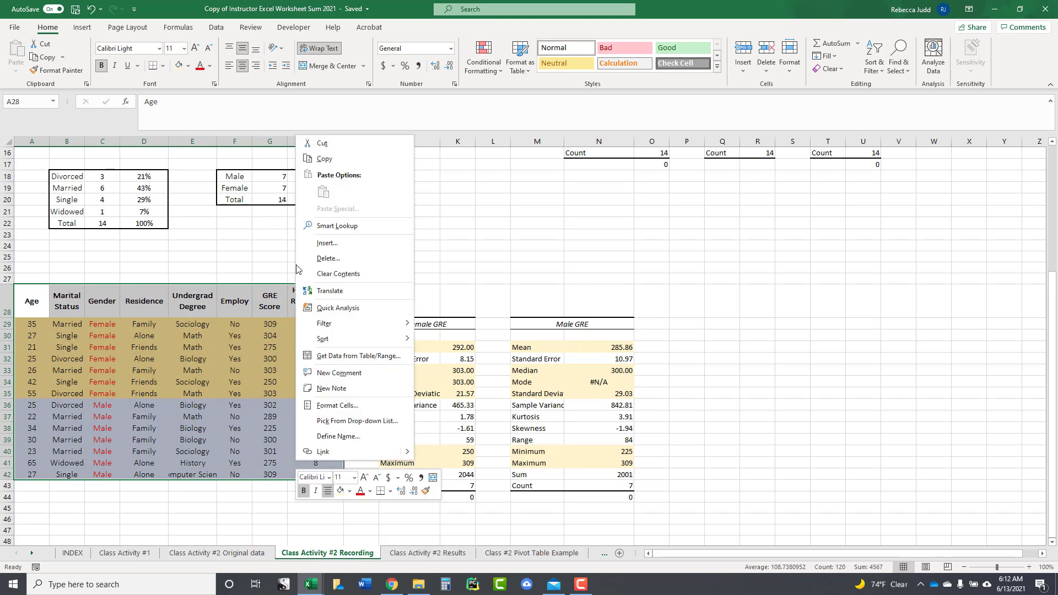
click(325, 159)
scroll(779, 293, down, 3)
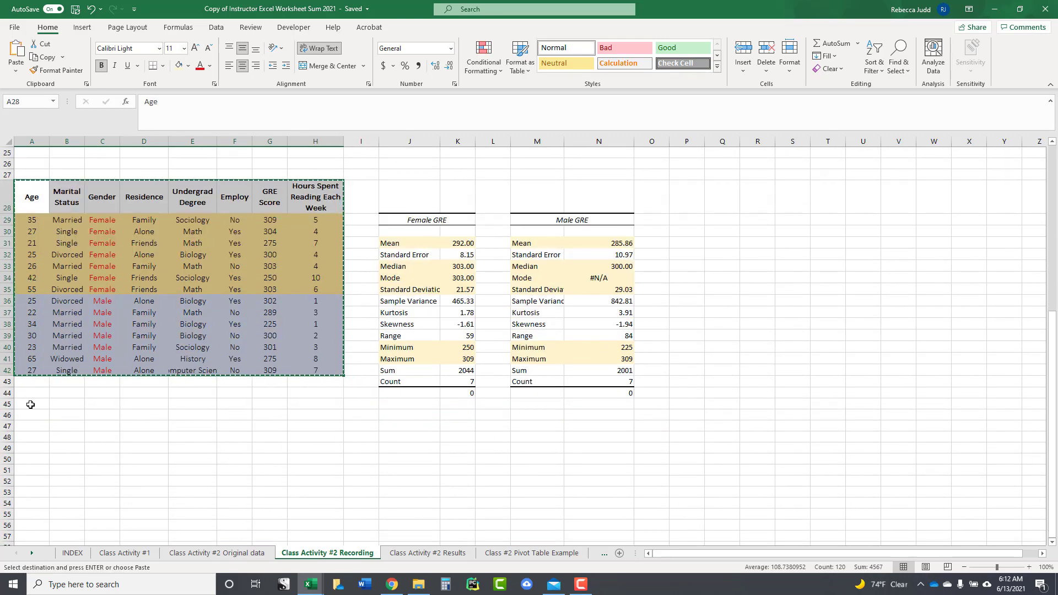
click(28, 403)
right_click(30, 406)
click(59, 153)
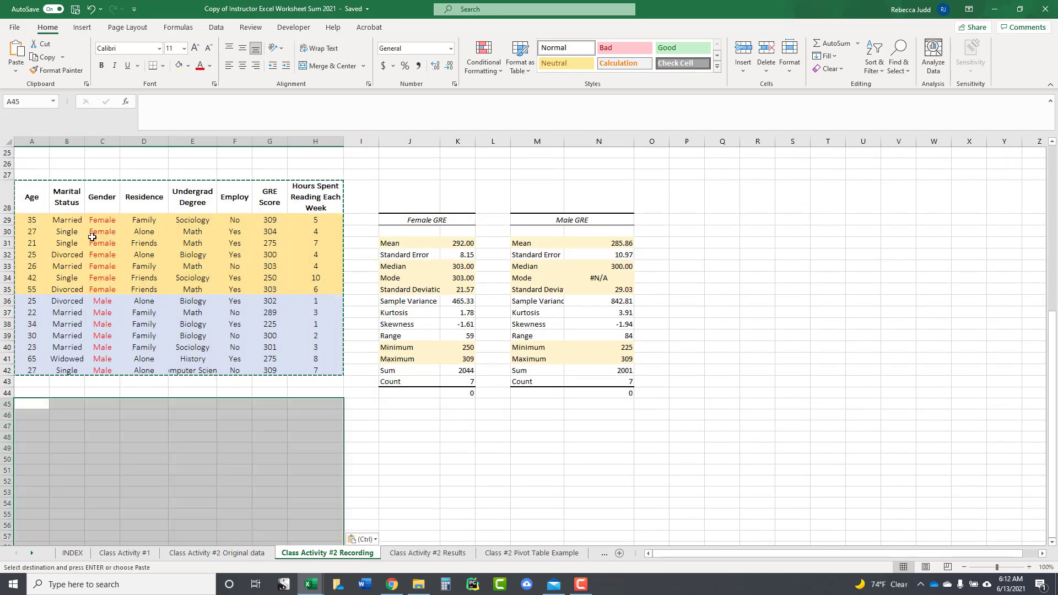
Step: Remove the fill from the pasted table and set the font color of its Gender entries C46:C59 to automatic black
click(187, 66)
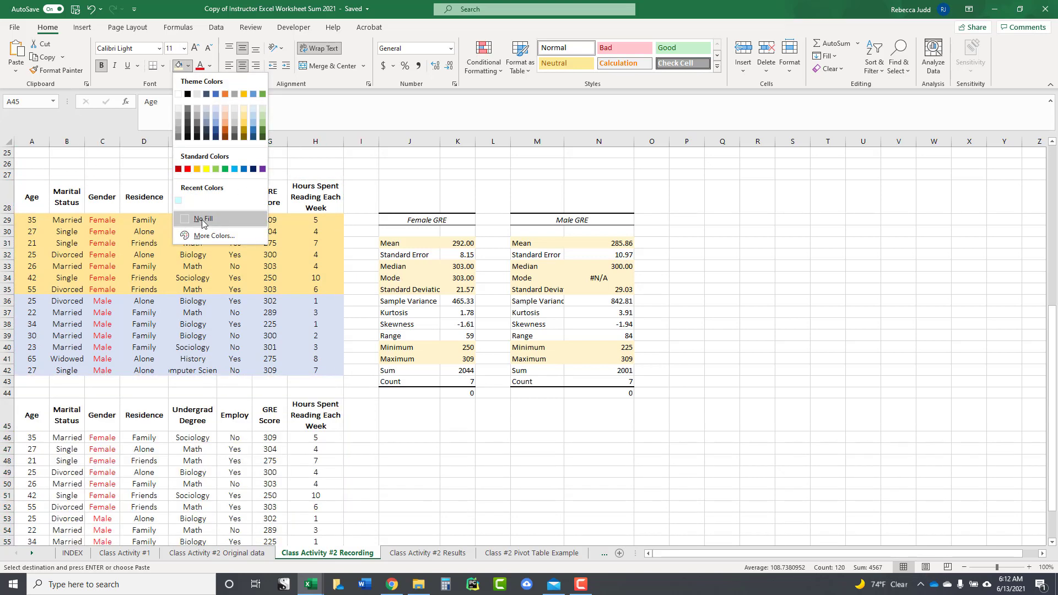
click(204, 219)
scroll(689, 405, down, 3)
click(105, 322)
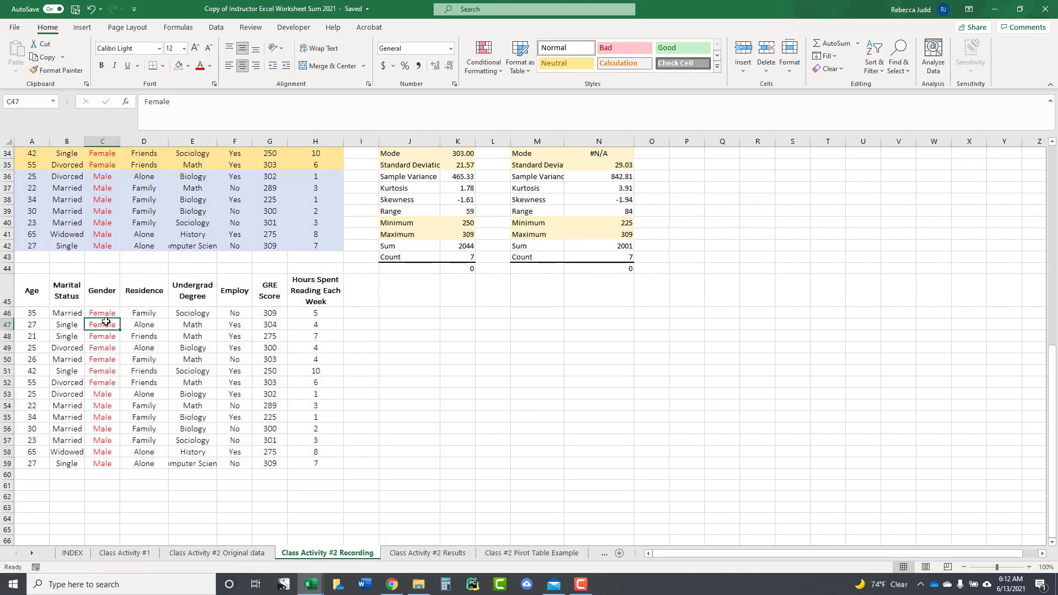
drag(106, 314, 113, 463)
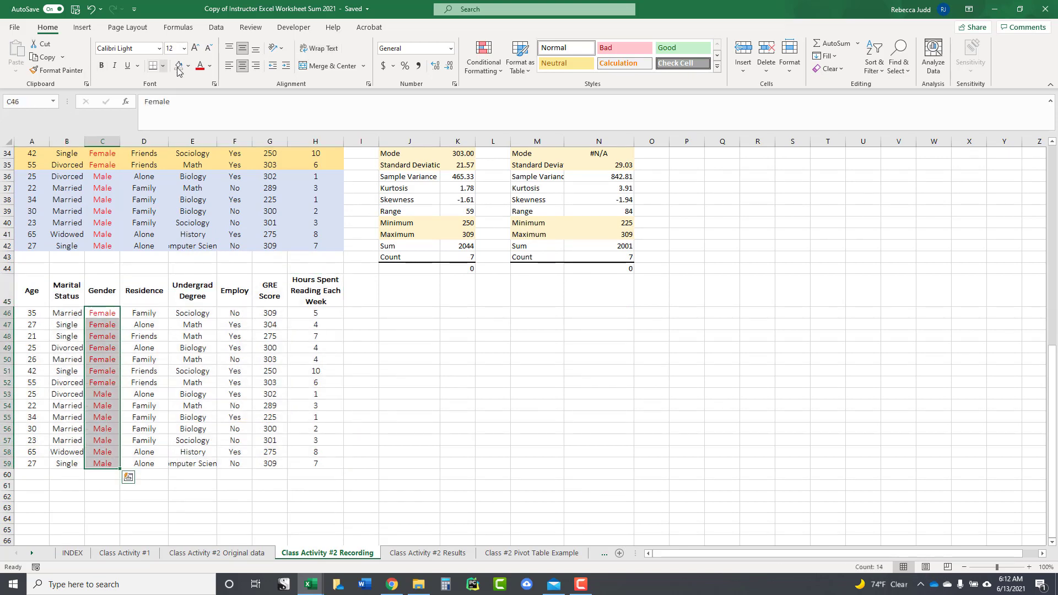
click(210, 66)
click(207, 83)
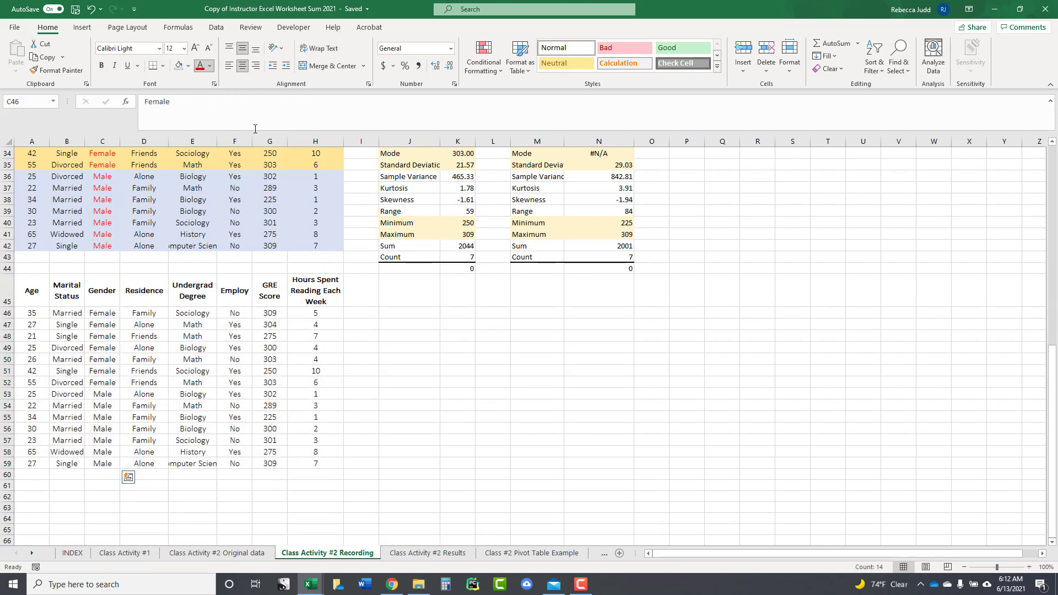
click(493, 371)
Step: Sort the pasted table by Marital Status from A to Z, expanding the selection to include the neighboring columns
drag(71, 313, 83, 463)
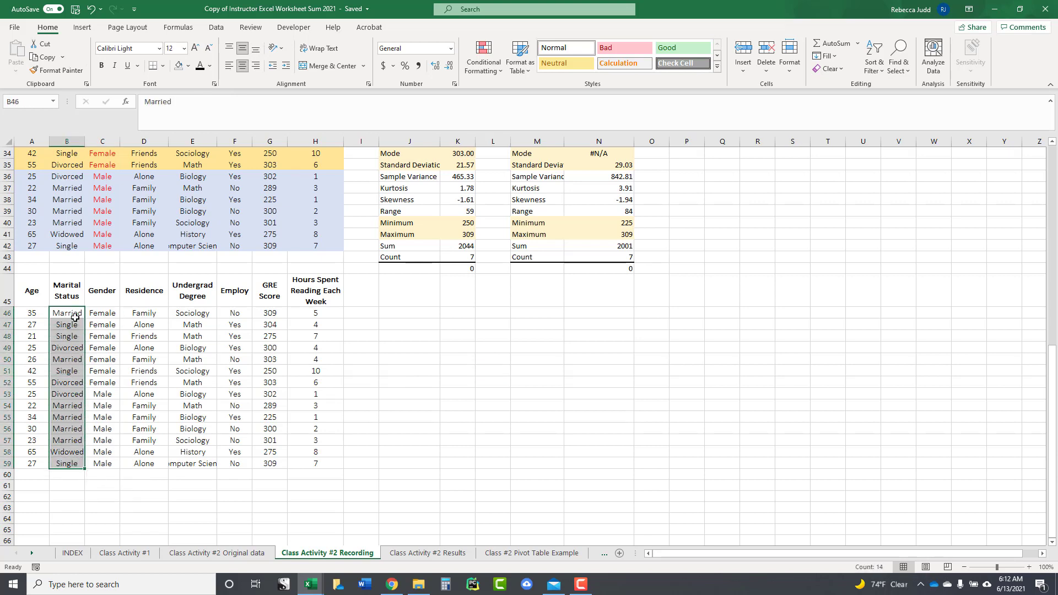
click(216, 27)
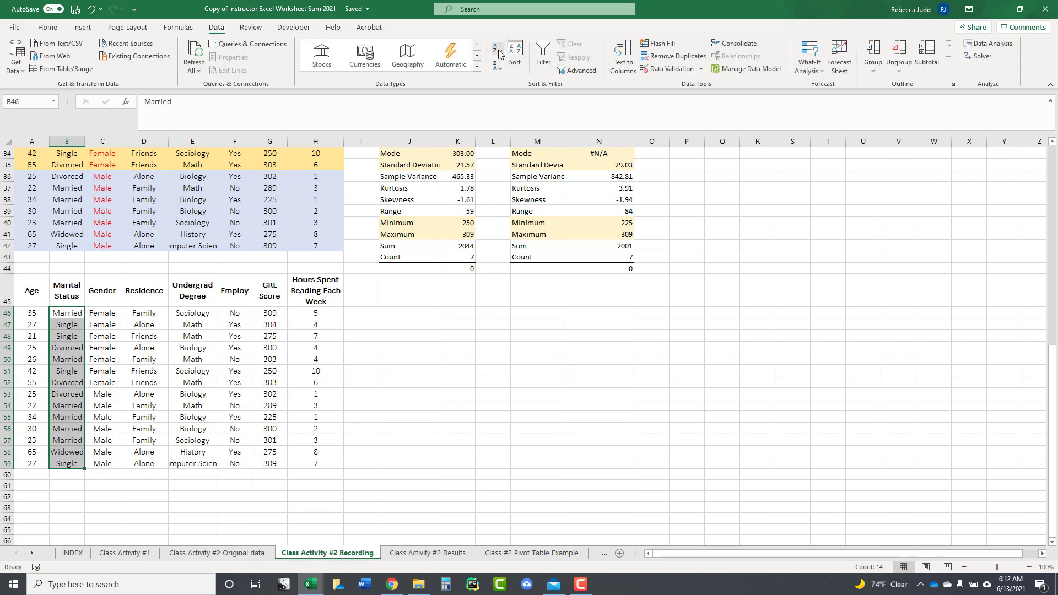
click(511, 53)
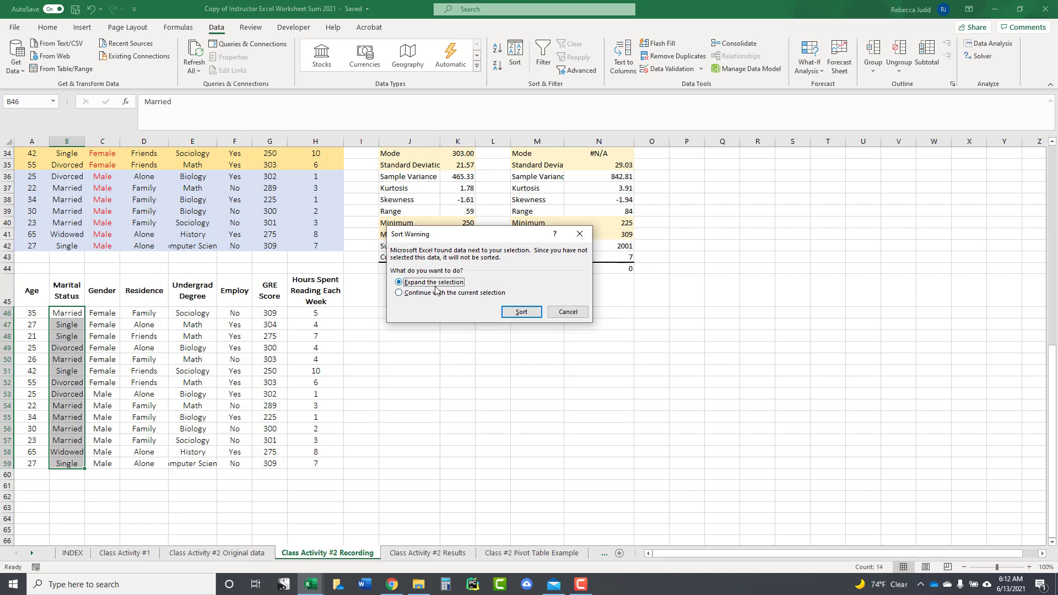
click(521, 312)
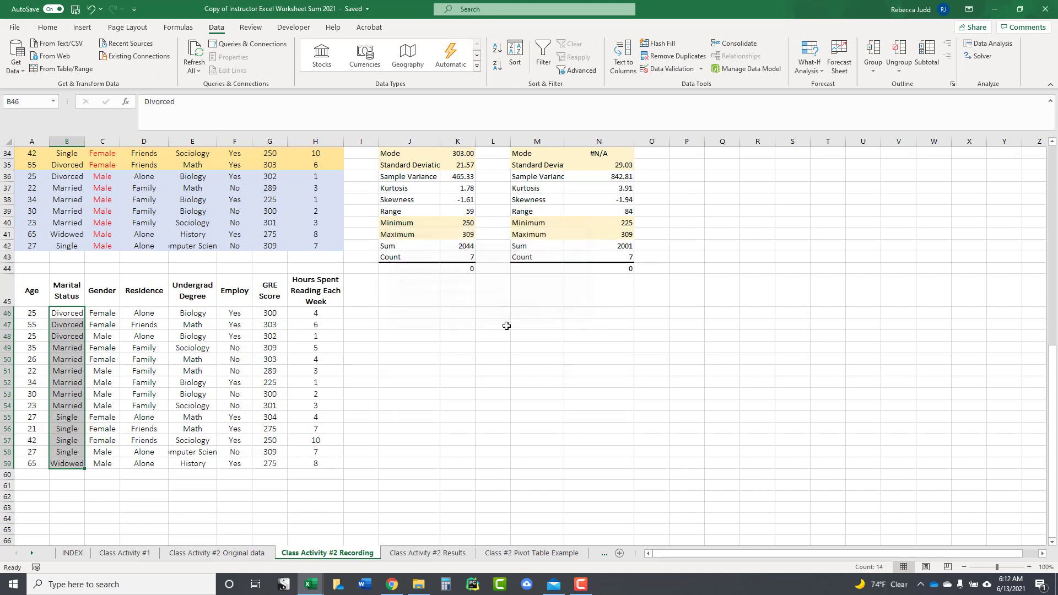
Step: Fill the Divorced rows A46:H48 with light green and the Married rows A49:H54 with light blue
click(66, 312)
drag(67, 313, 320, 336)
click(47, 27)
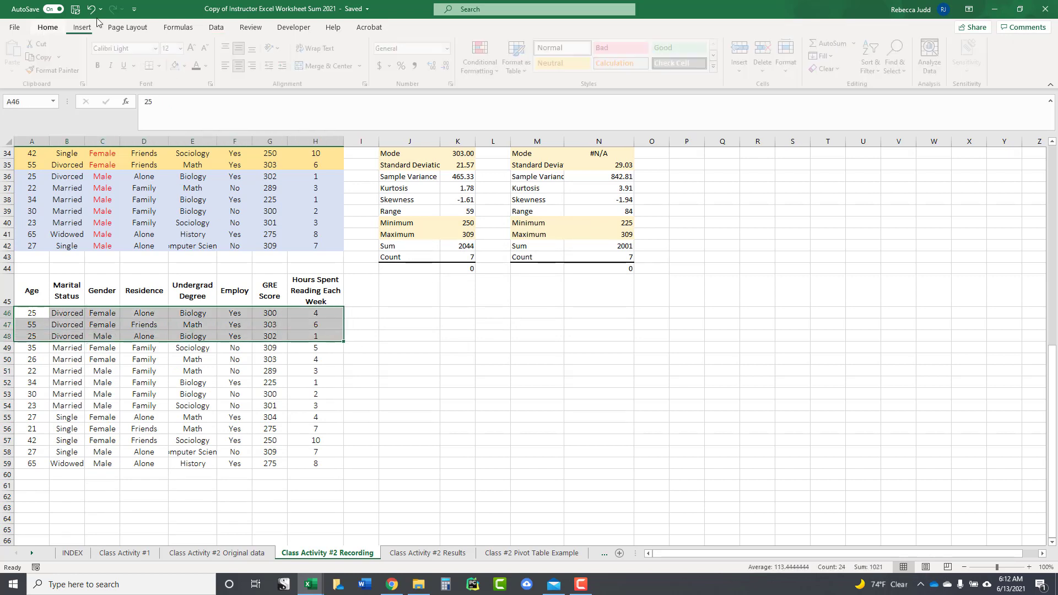
click(189, 66)
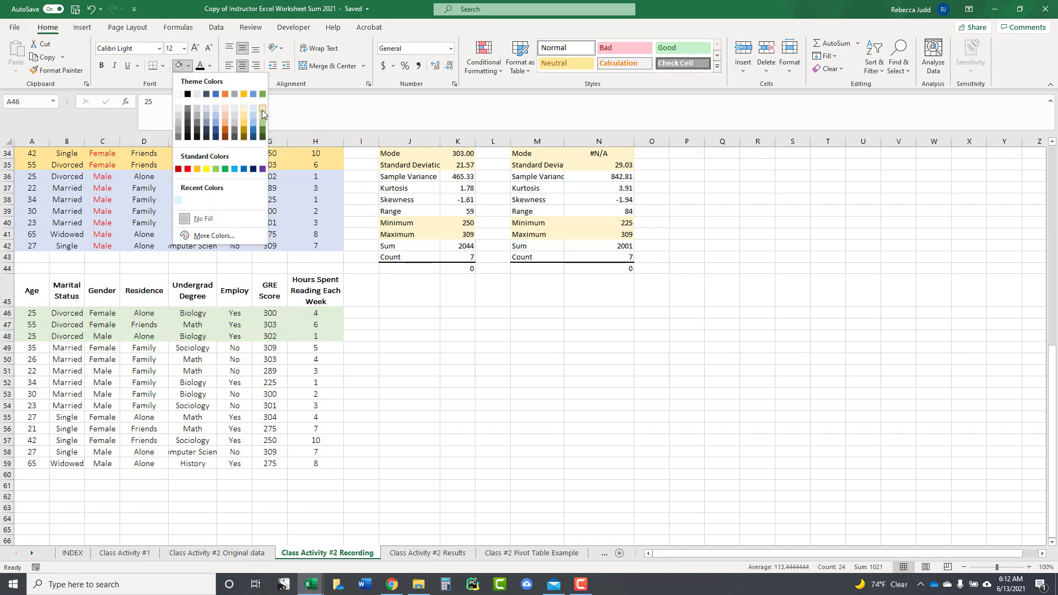
click(263, 115)
drag(22, 347, 303, 407)
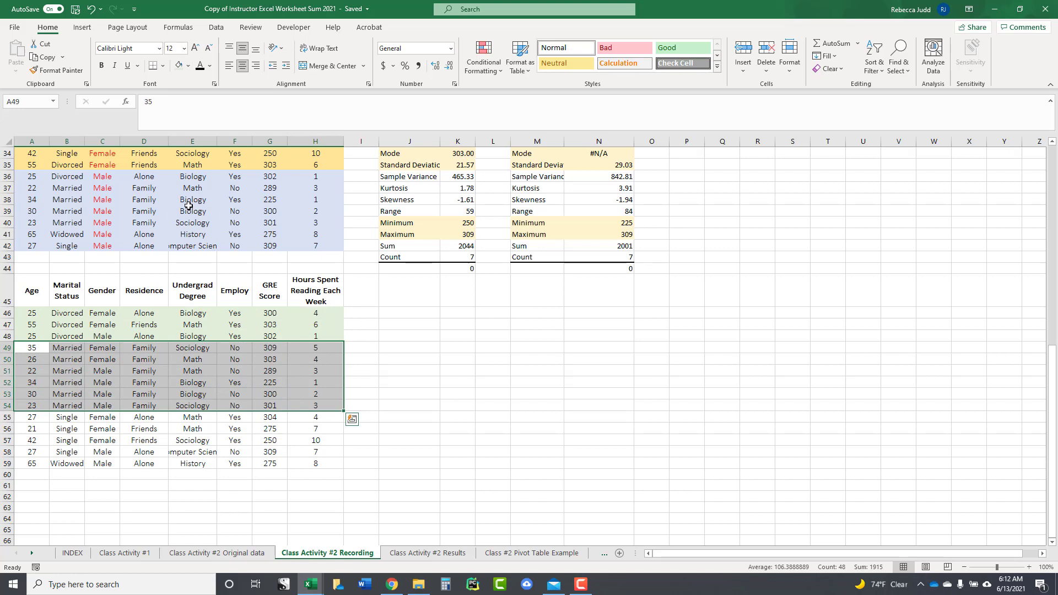
click(188, 66)
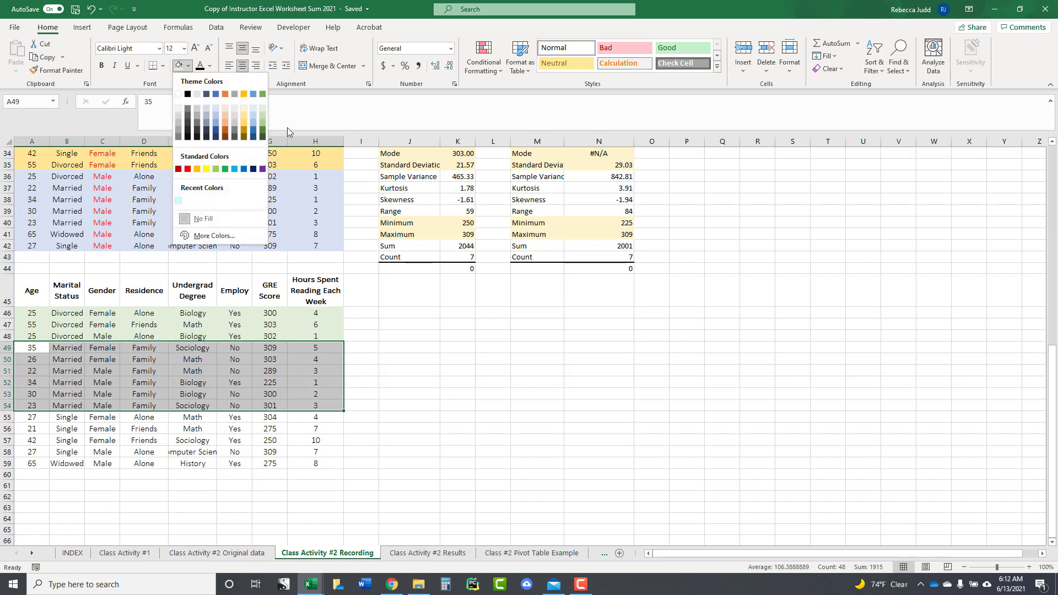
click(252, 109)
Step: Fill the Single rows A55:H58 with light orange and the Widowed row A59:H59 with light green
drag(25, 419, 310, 452)
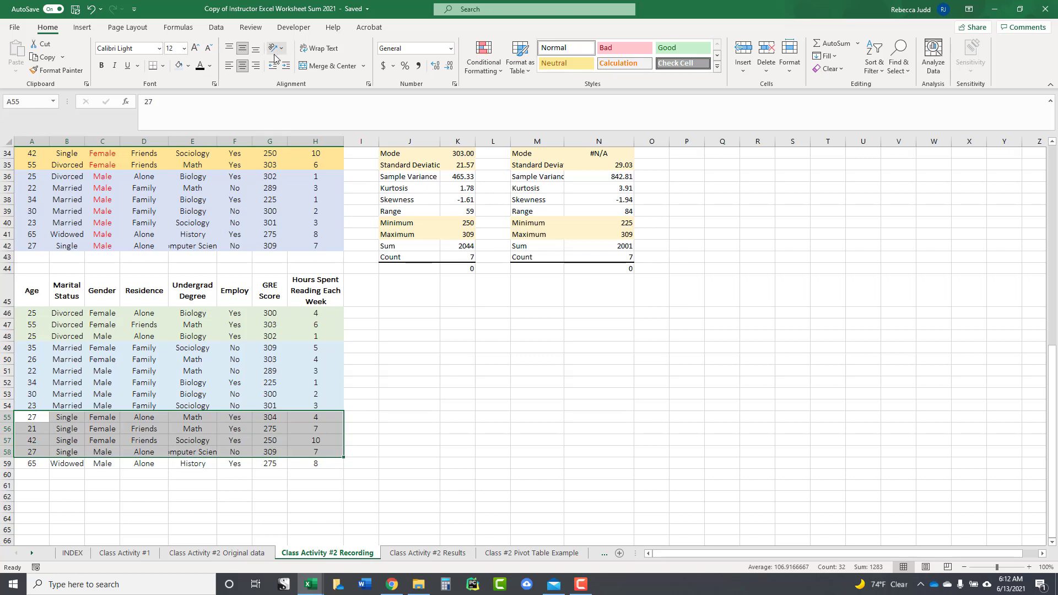
click(188, 66)
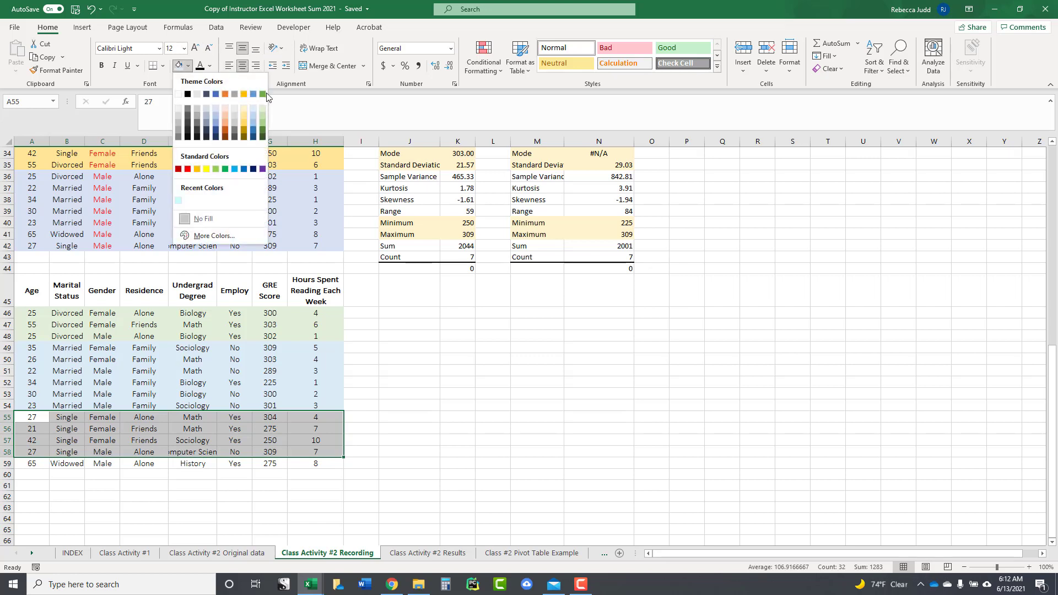
click(226, 108)
drag(34, 465, 313, 464)
click(188, 66)
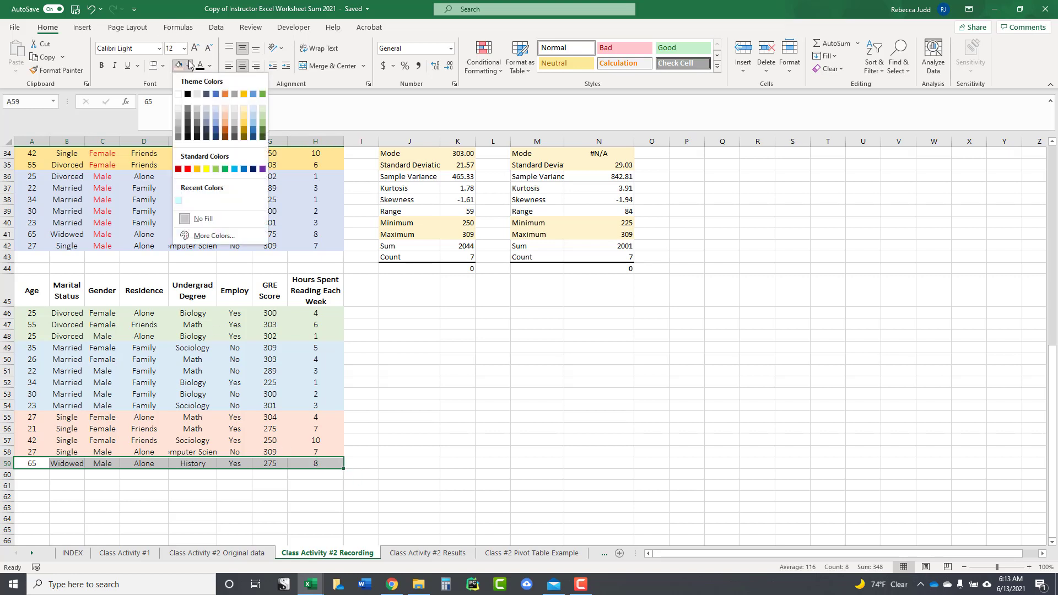
click(261, 108)
click(458, 336)
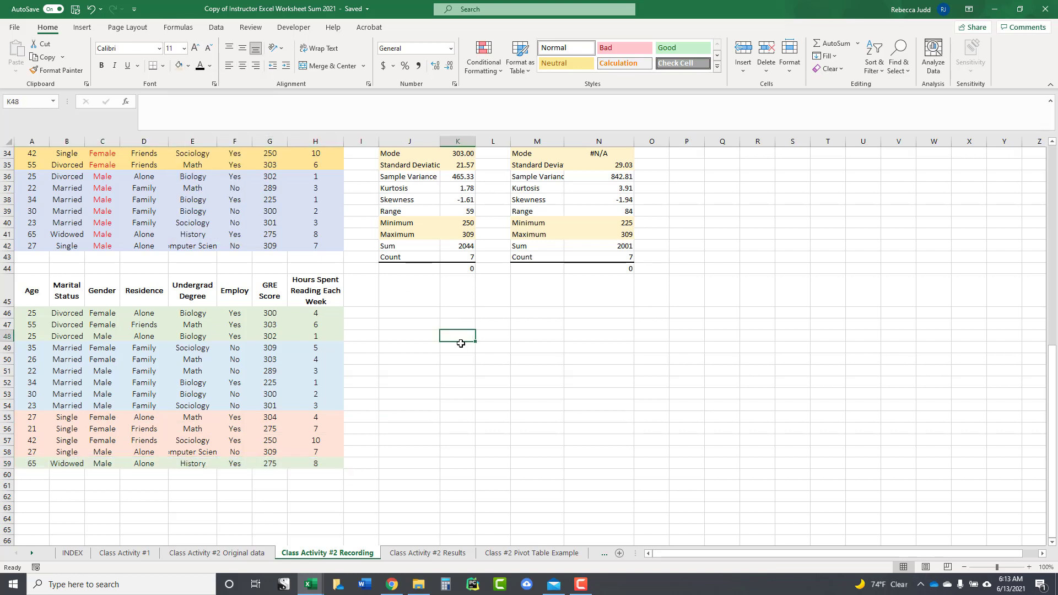
Step: Examine the marital status groups and their weekly reading hours, and open the Class Activity #2 Original data sheet for comparison
scroll(463, 337, up, 3)
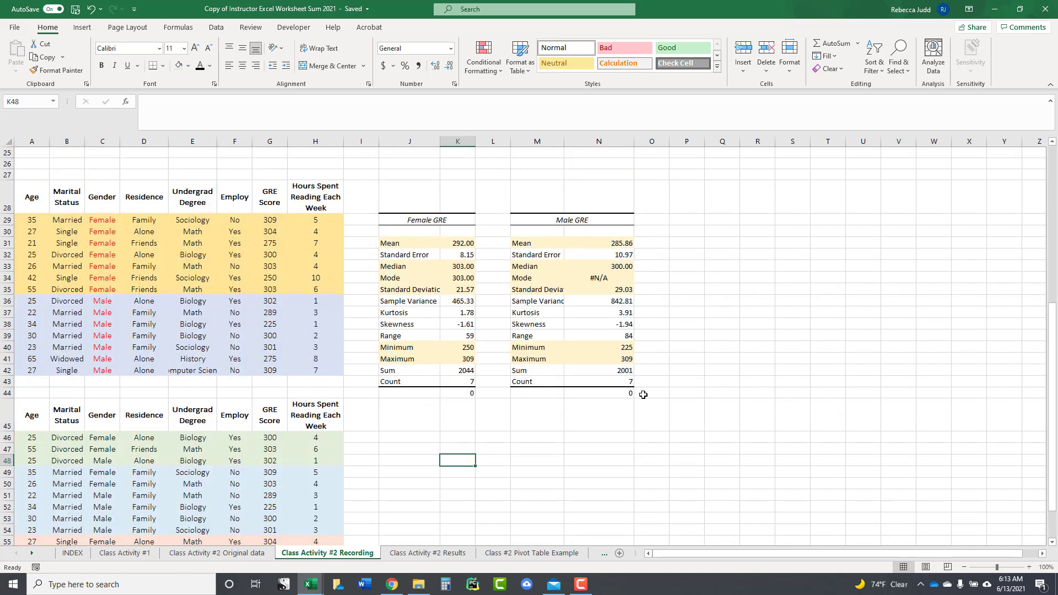
scroll(643, 394, down, 2)
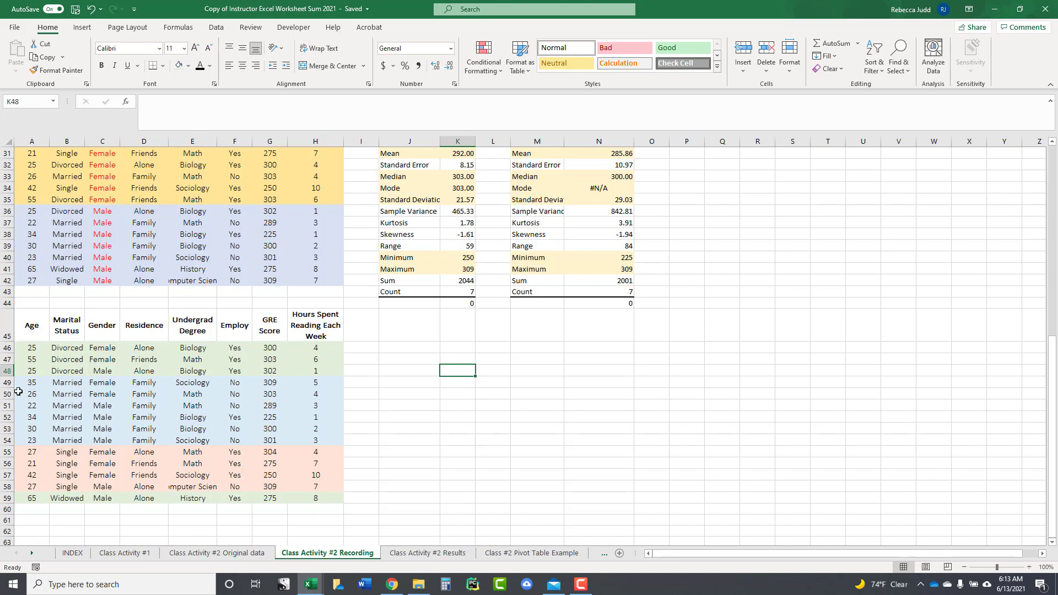
click(73, 350)
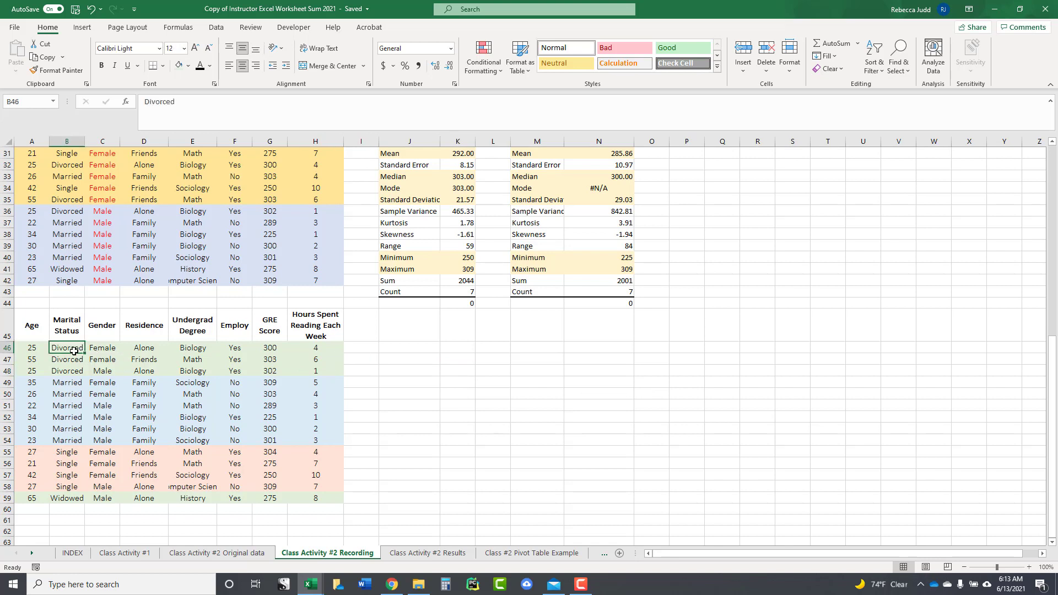
click(78, 393)
click(73, 461)
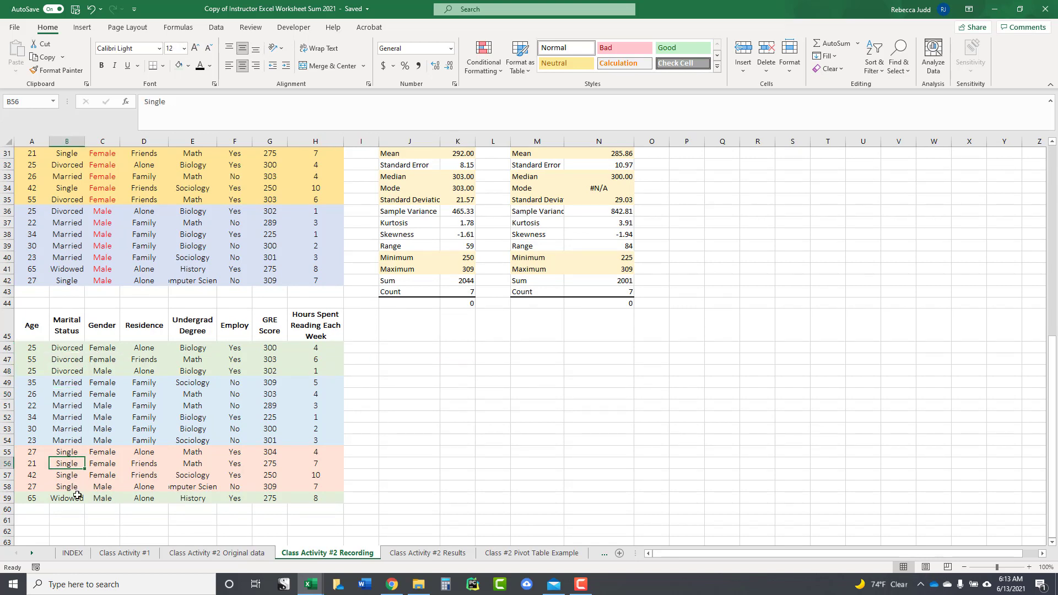
click(77, 497)
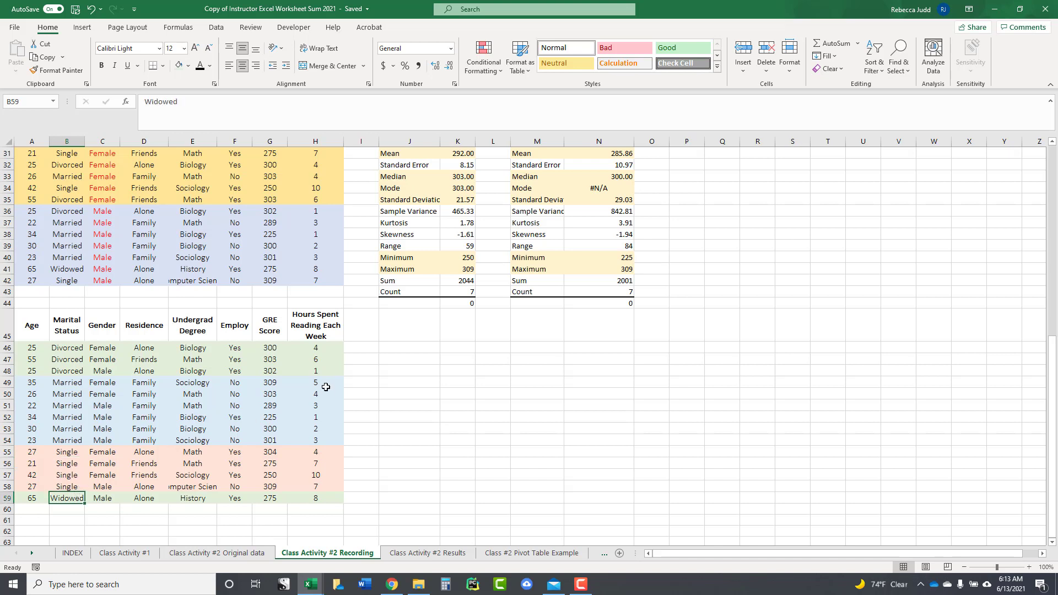
drag(315, 346, 318, 487)
click(613, 428)
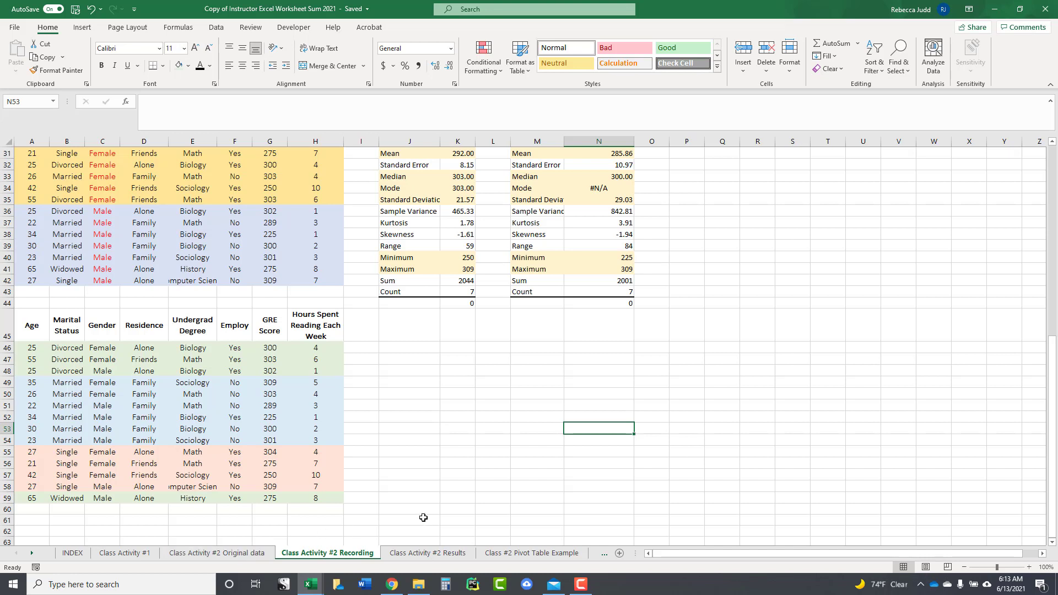
click(221, 554)
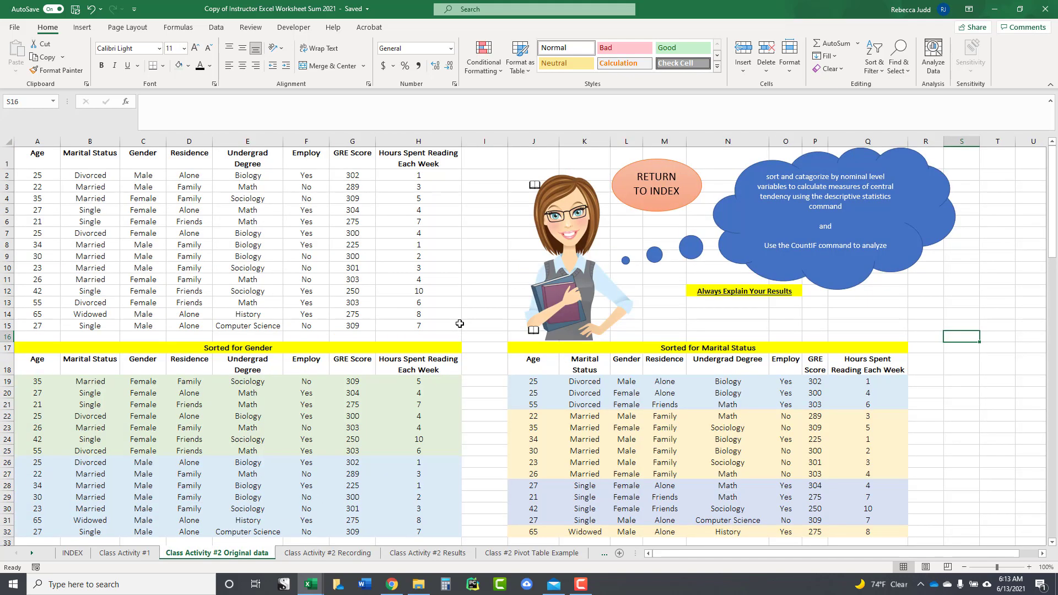
Step: Examine the sorted tables, frequency tables, descriptive statistics and the Explain Your Results text on the Class Activity #2 Original data sheet
scroll(458, 325, down, 2)
scroll(728, 316, down, 6)
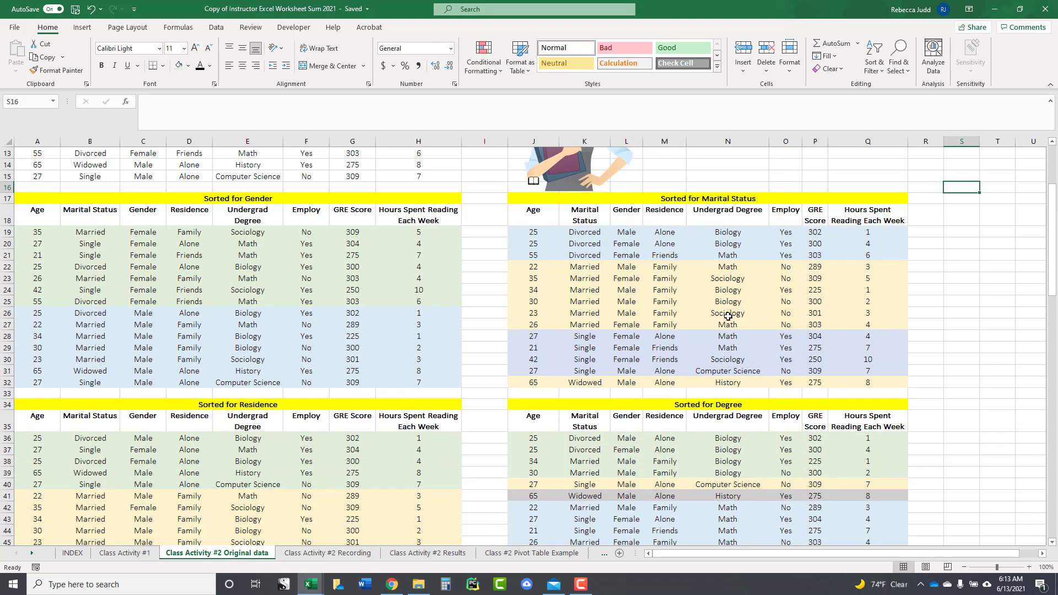
scroll(728, 315, down, 8)
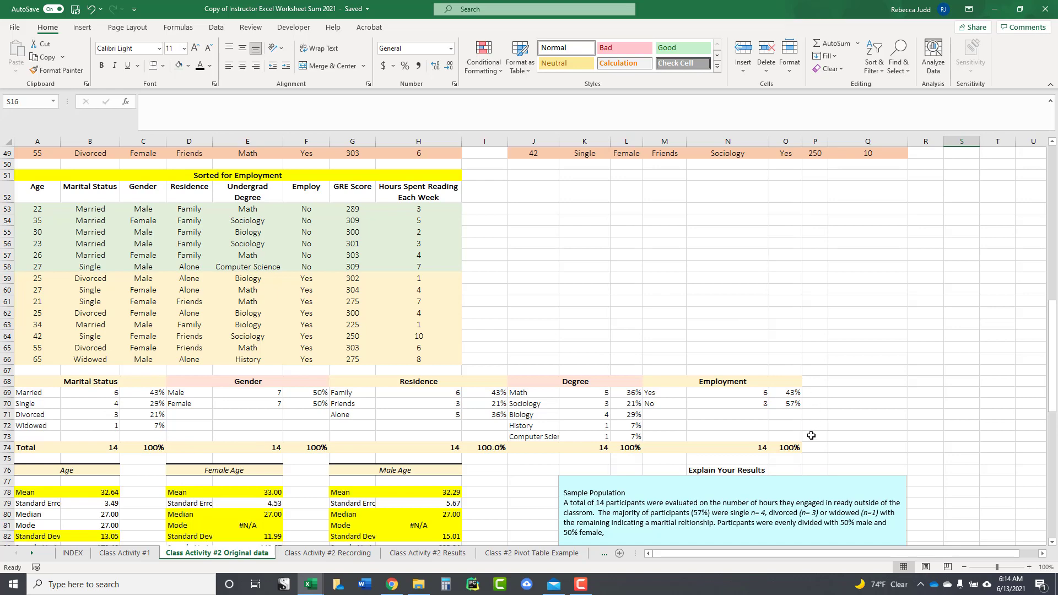
scroll(812, 435, down, 5)
scroll(522, 395, down, 1)
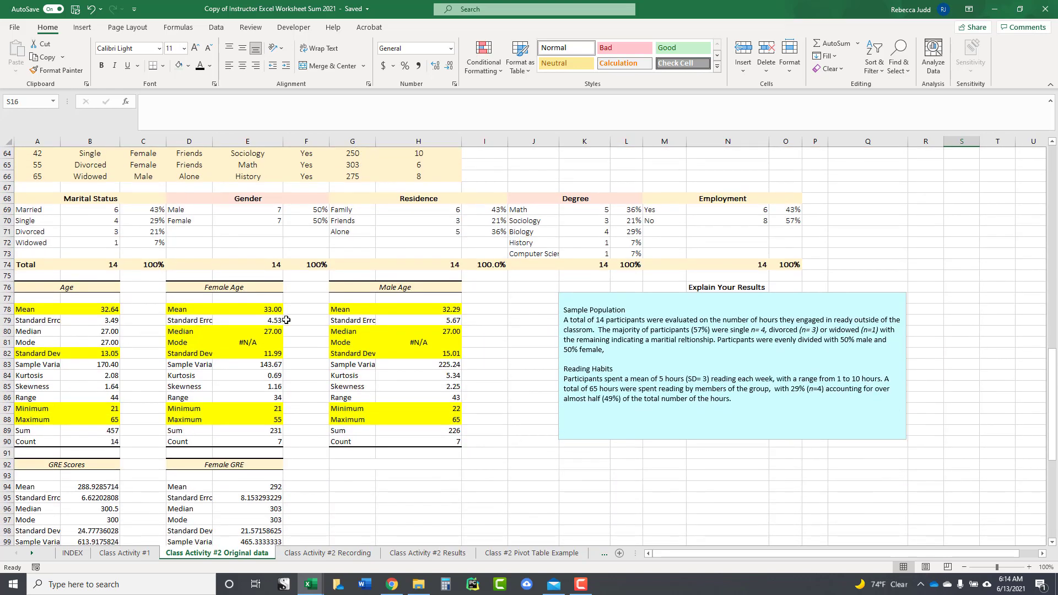
scroll(421, 354, down, 1)
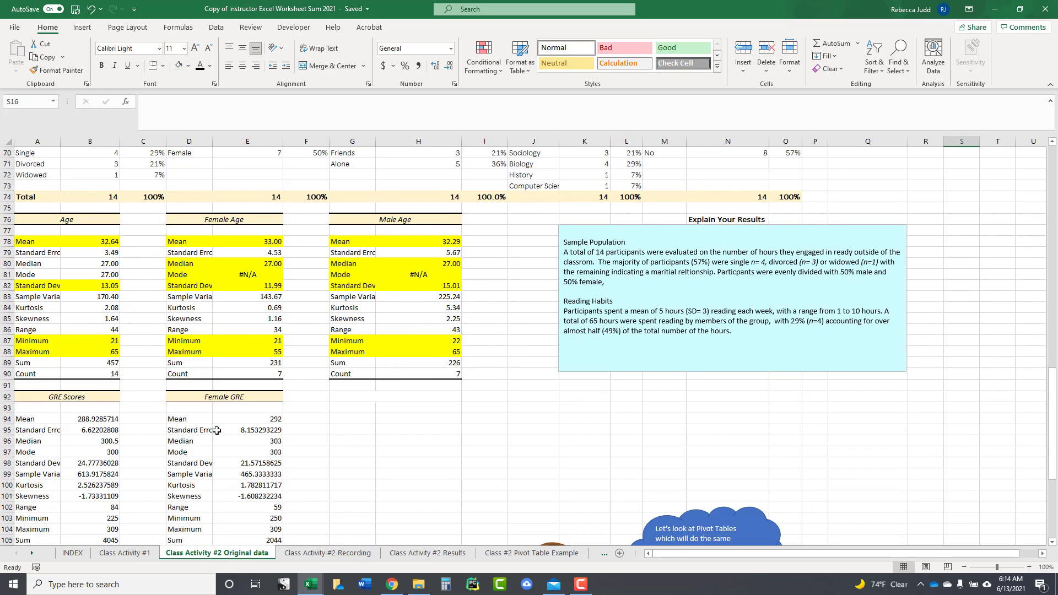
scroll(486, 447, down, 2)
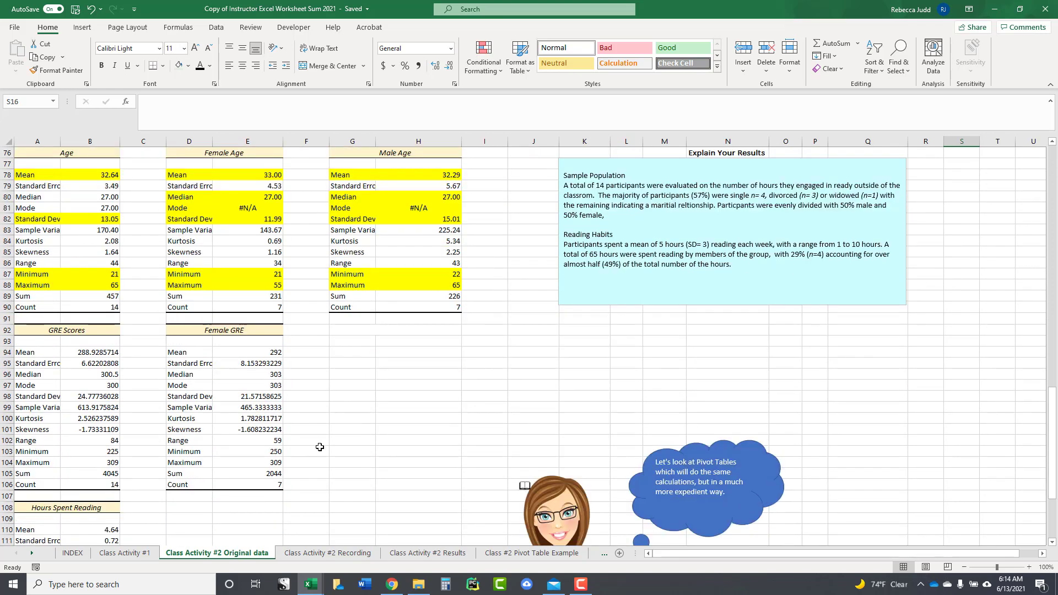
scroll(229, 467, down, 1)
scroll(481, 442, down, 2)
scroll(500, 421, up, 6)
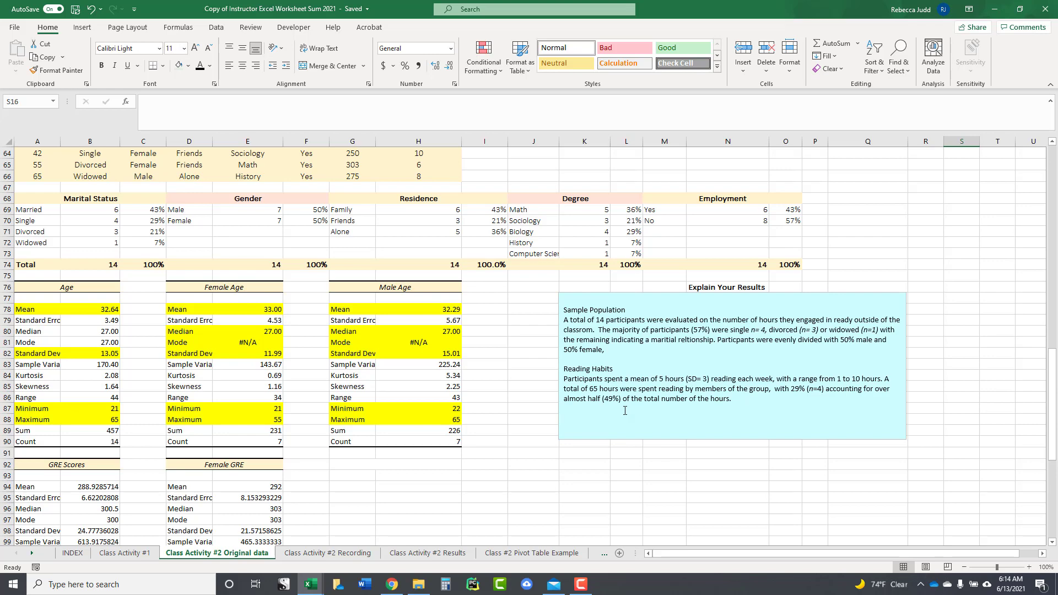
Step: Look over the Class Activity #2 Results and Original data sheets, and review the top of the Class Activity #2 Recording sheet
click(427, 554)
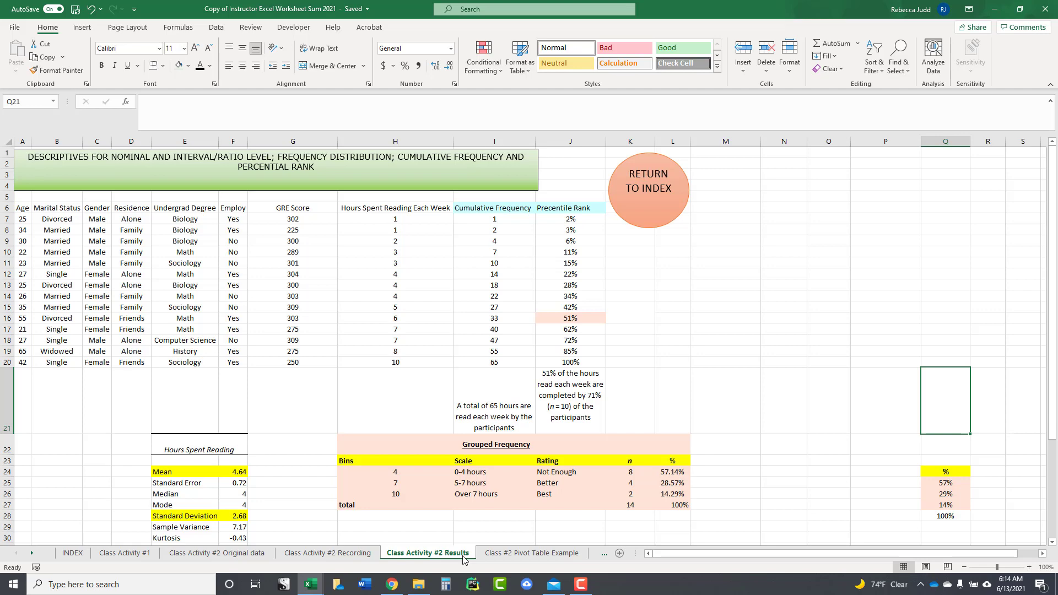
click(217, 553)
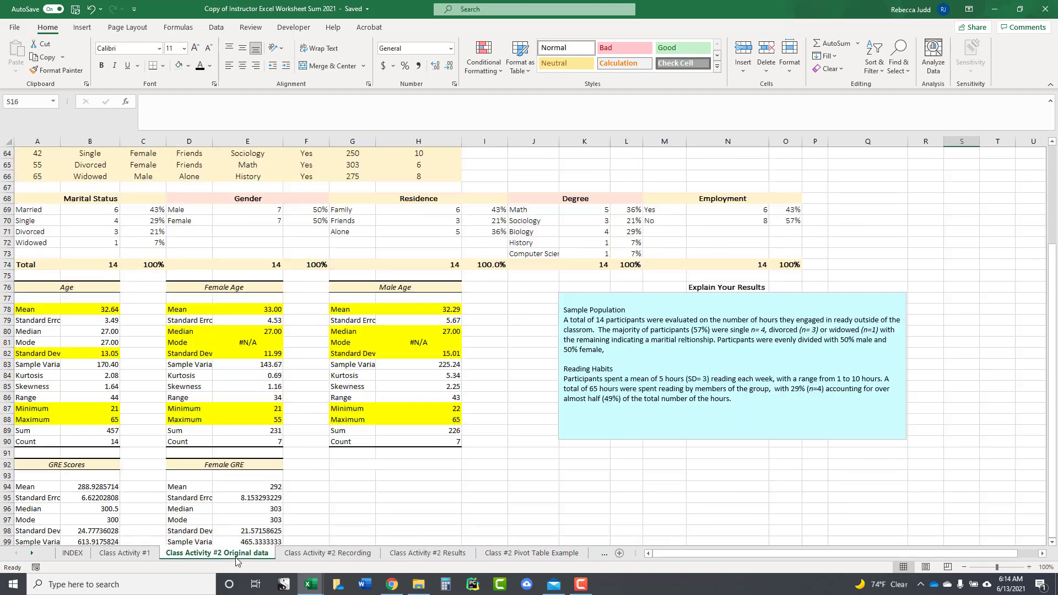
scroll(368, 510, up, 19)
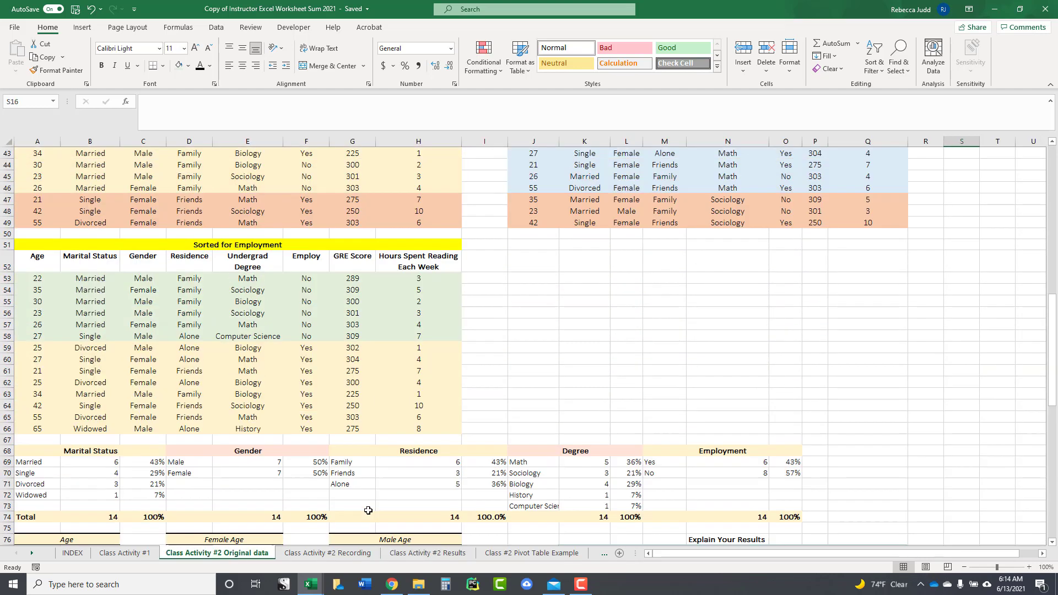
scroll(368, 510, up, 1)
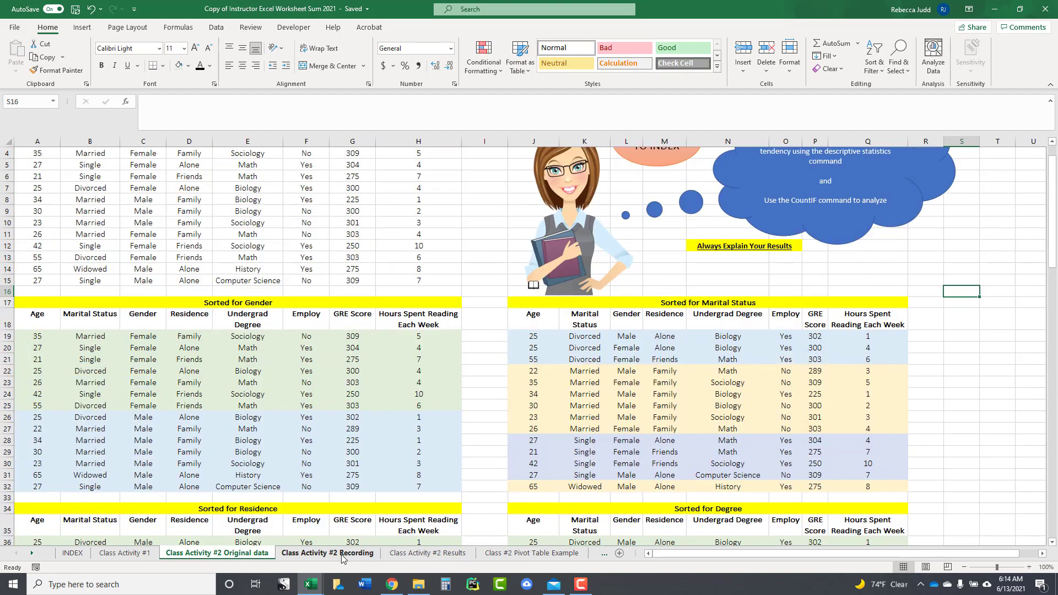
click(328, 552)
scroll(415, 487, up, 5)
scroll(416, 487, up, 6)
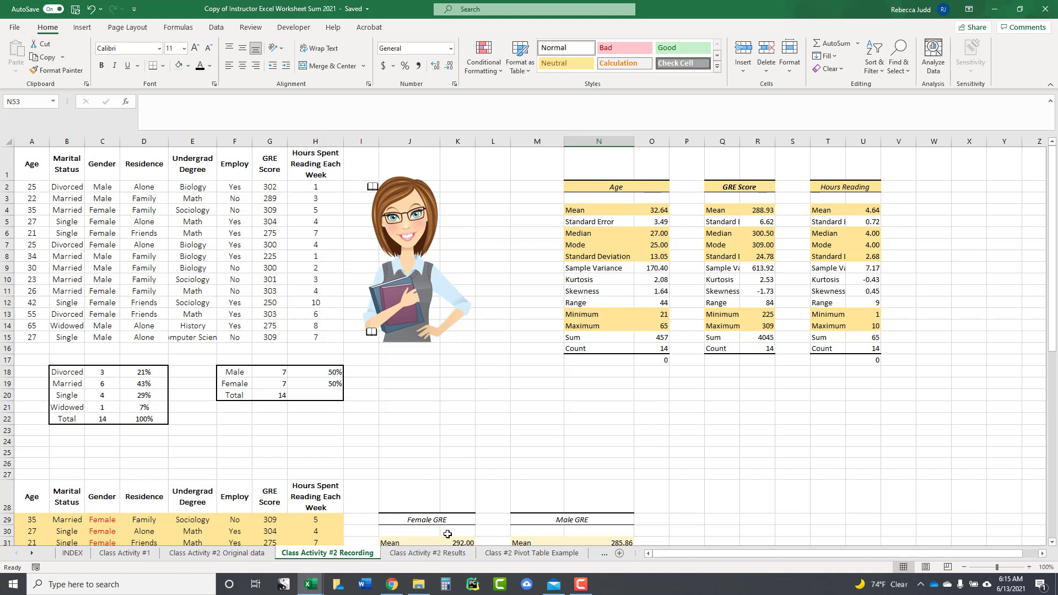
Step: View the Class #2 Pivot Table Example and Class Activity #2 Results sheets, and return to the top of the Class Activity #2 Original data sheet
click(507, 553)
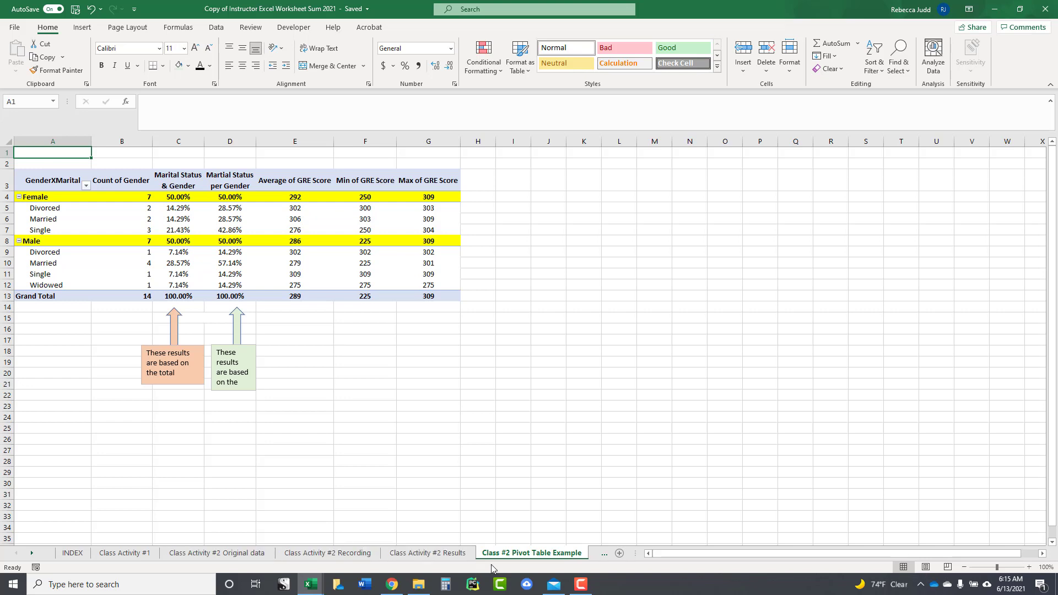
click(439, 557)
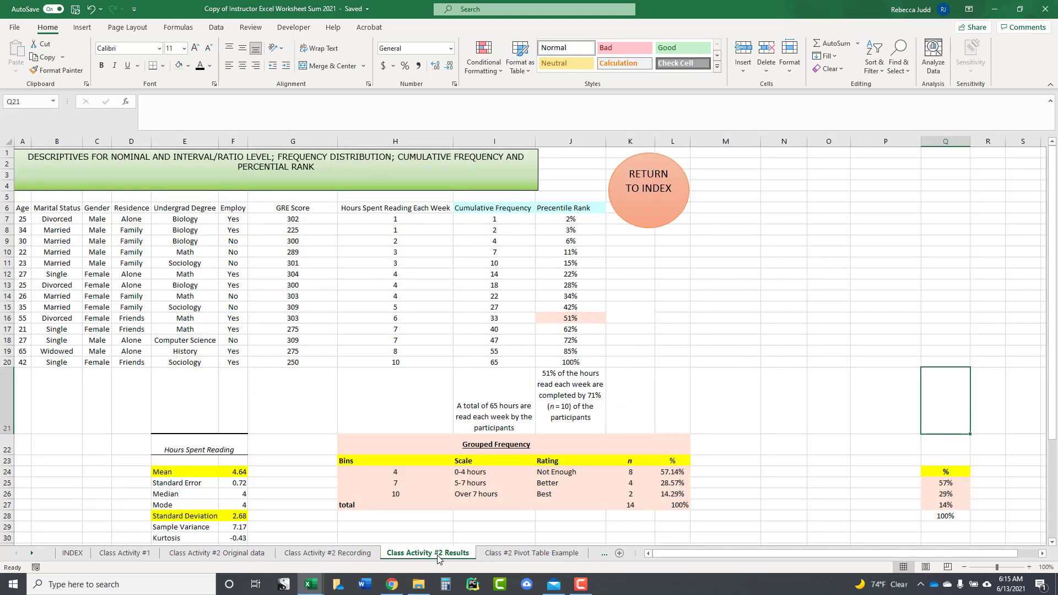
click(495, 556)
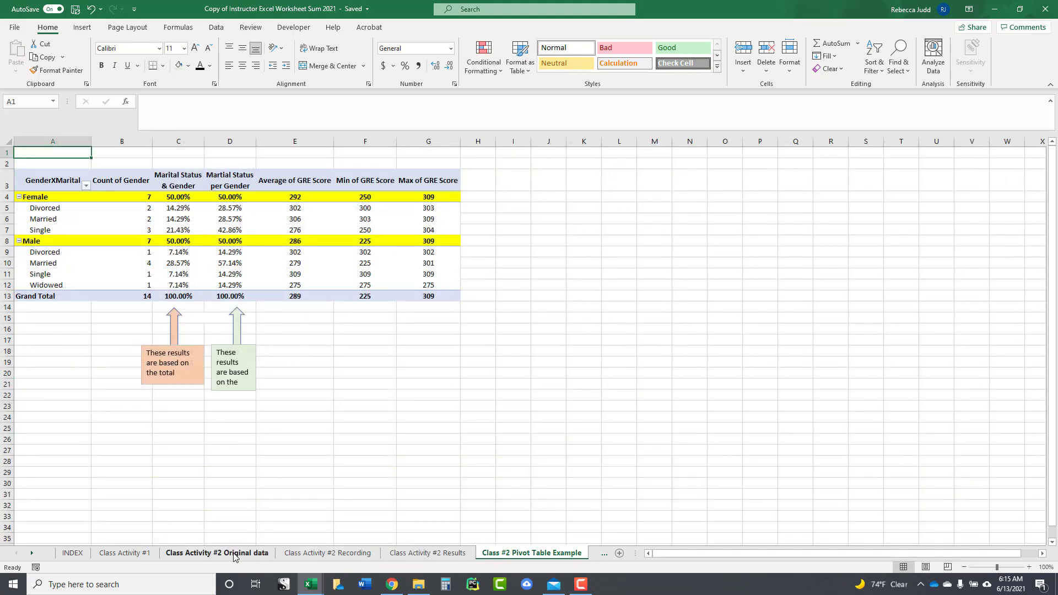
click(238, 553)
scroll(271, 535, up, 1)
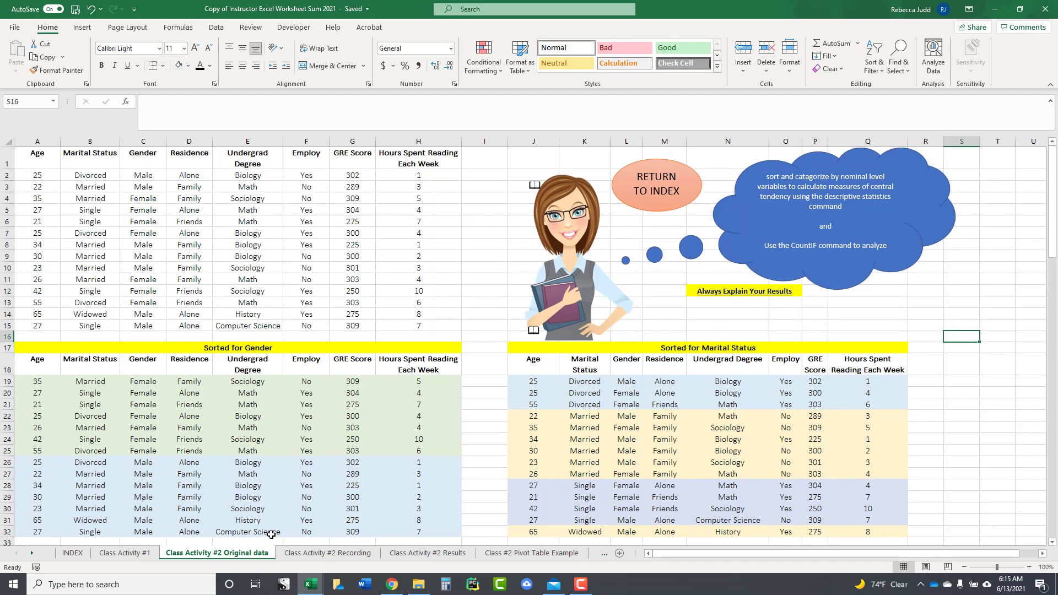